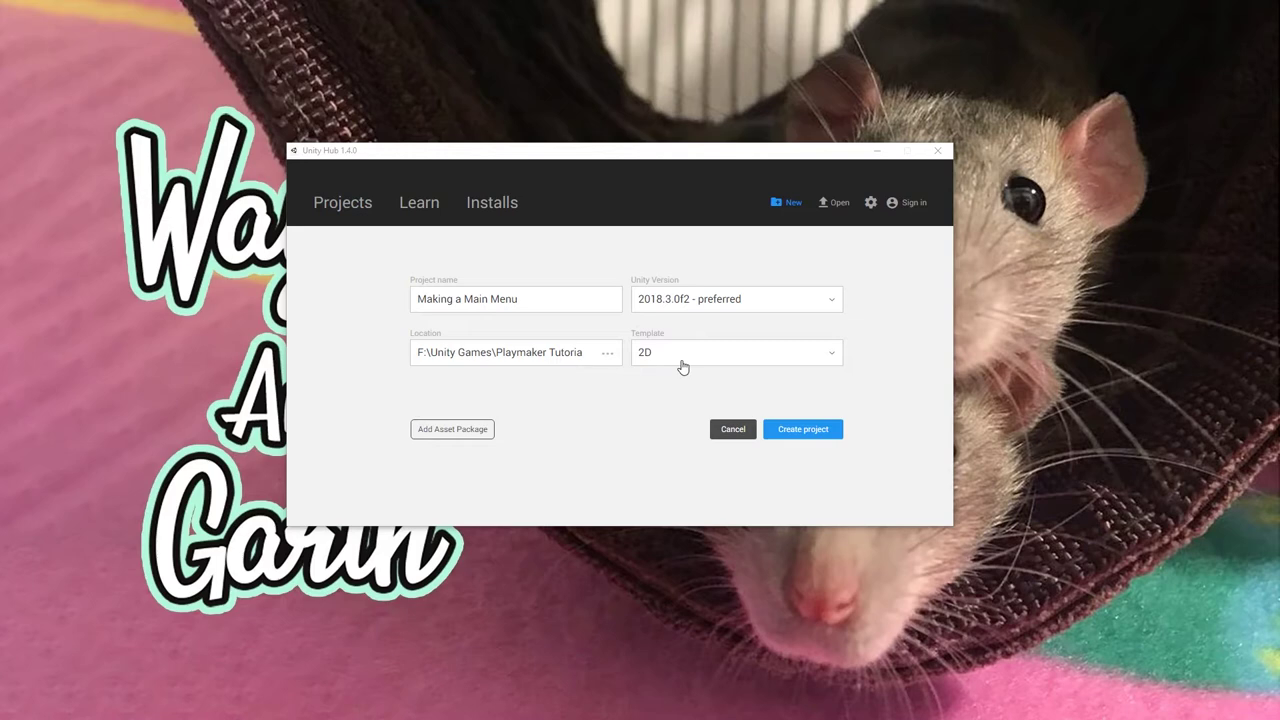
- Create the Making a Main Menu project and download PlayMaker from the in-editor Asset Store
{"action": "left_click", "coordinate": [784, 435]}
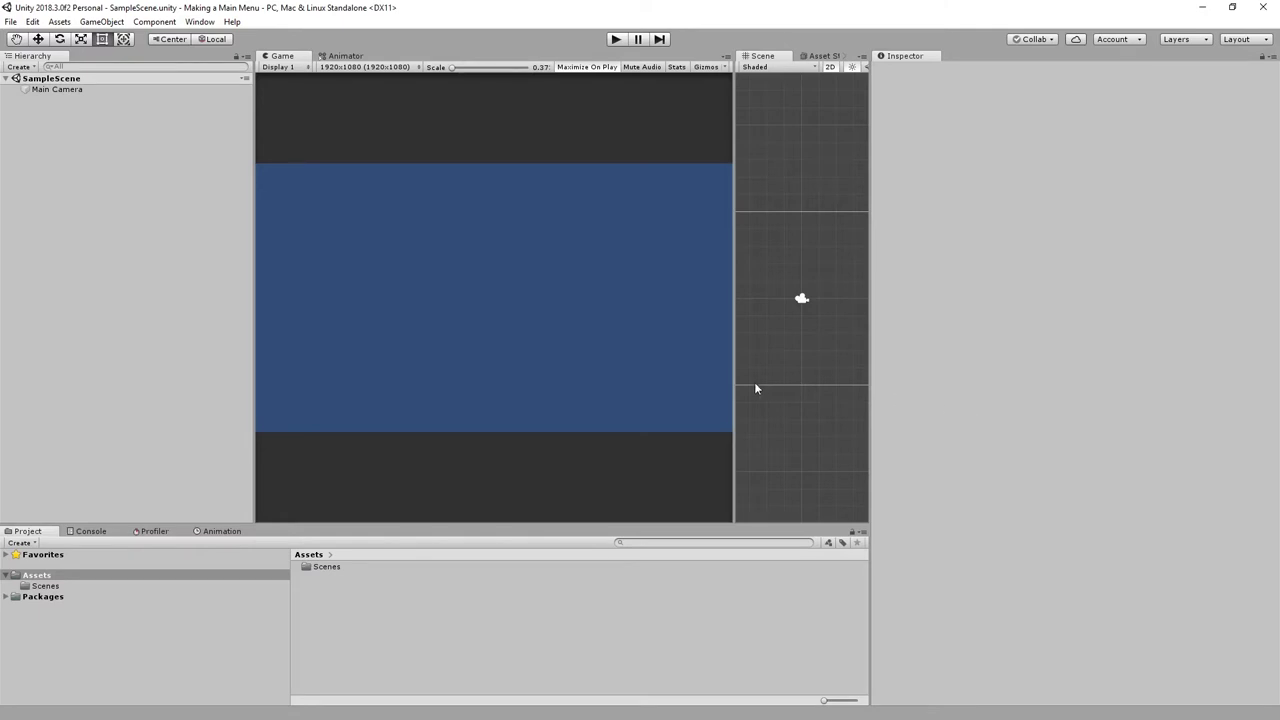
{"action": "left_click_drag", "start_coordinate": [732, 383], "coordinate": [547, 409]}
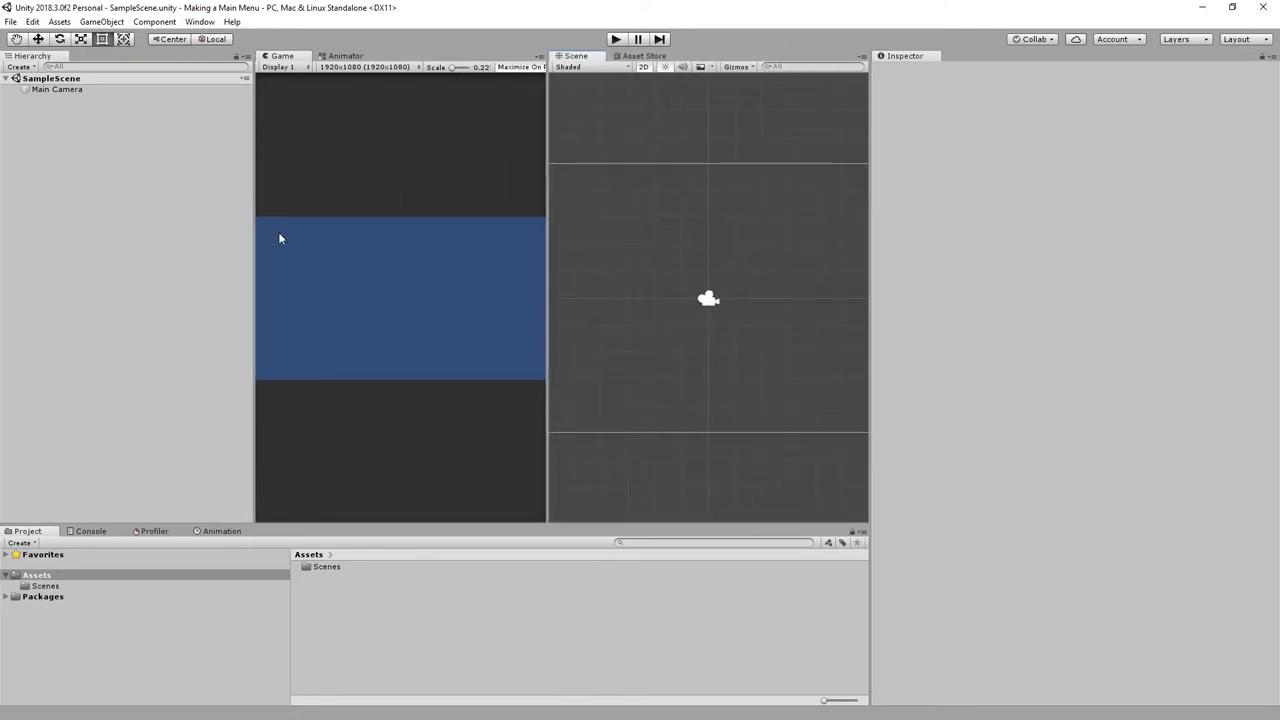
{"action": "left_click", "coordinate": [647, 57]}
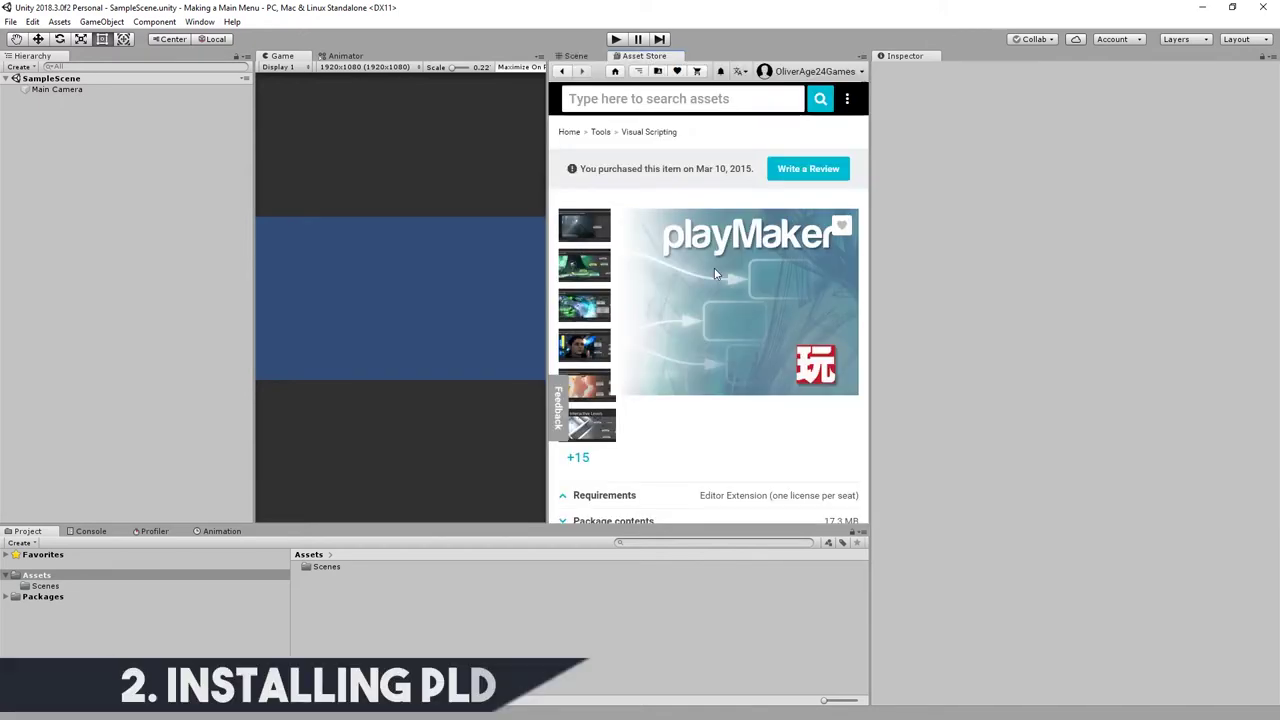
{"action": "scroll", "coordinate": [703, 277], "scroll_direction": "down", "scroll_amount": 5}
{"action": "scroll", "coordinate": [703, 277], "scroll_direction": "down", "scroll_amount": 3}
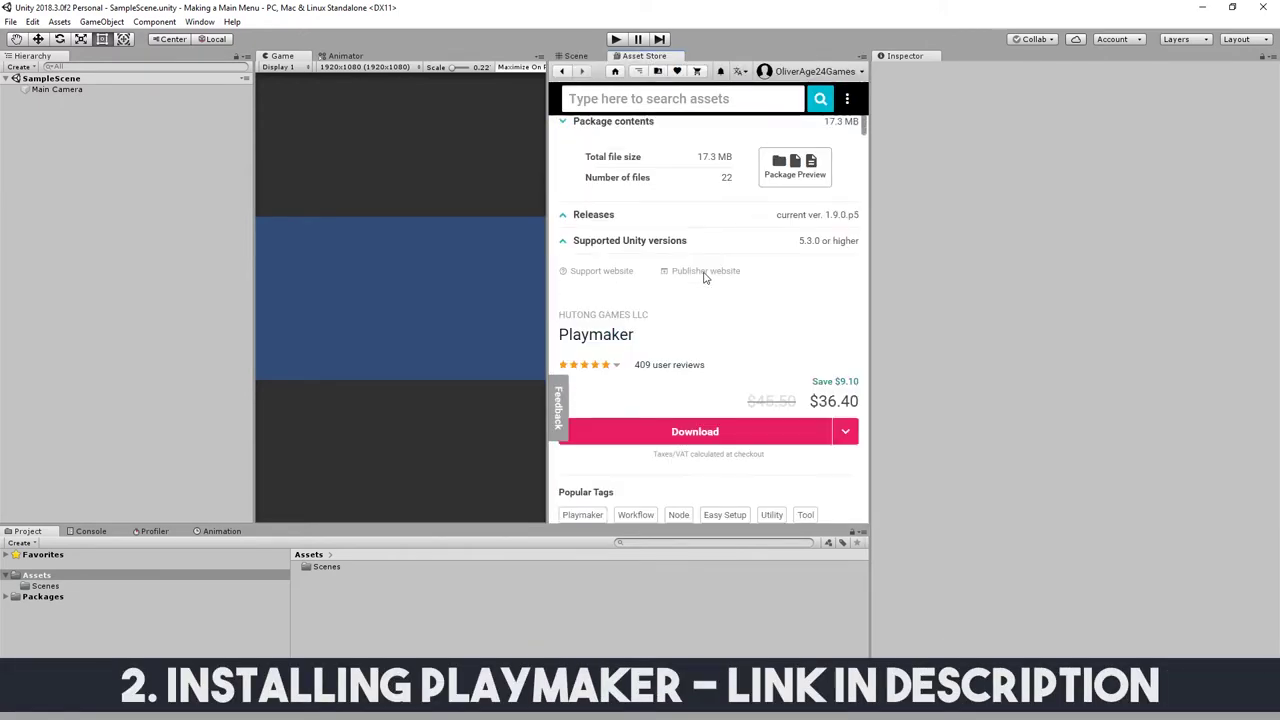
{"action": "left_click", "coordinate": [698, 367]}
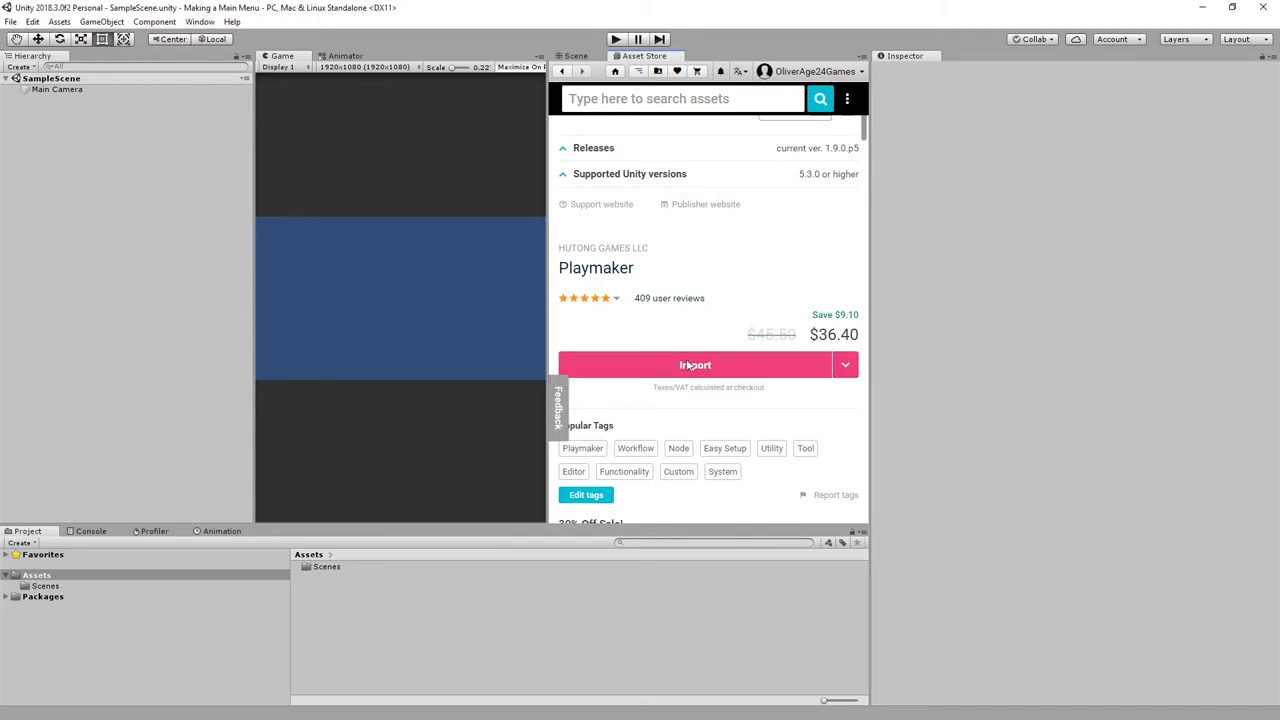
- Import all PlayMaker package files, then choose Install PlayMaker 1.9.0 in the welcome window
{"action": "left_click", "coordinate": [688, 367]}
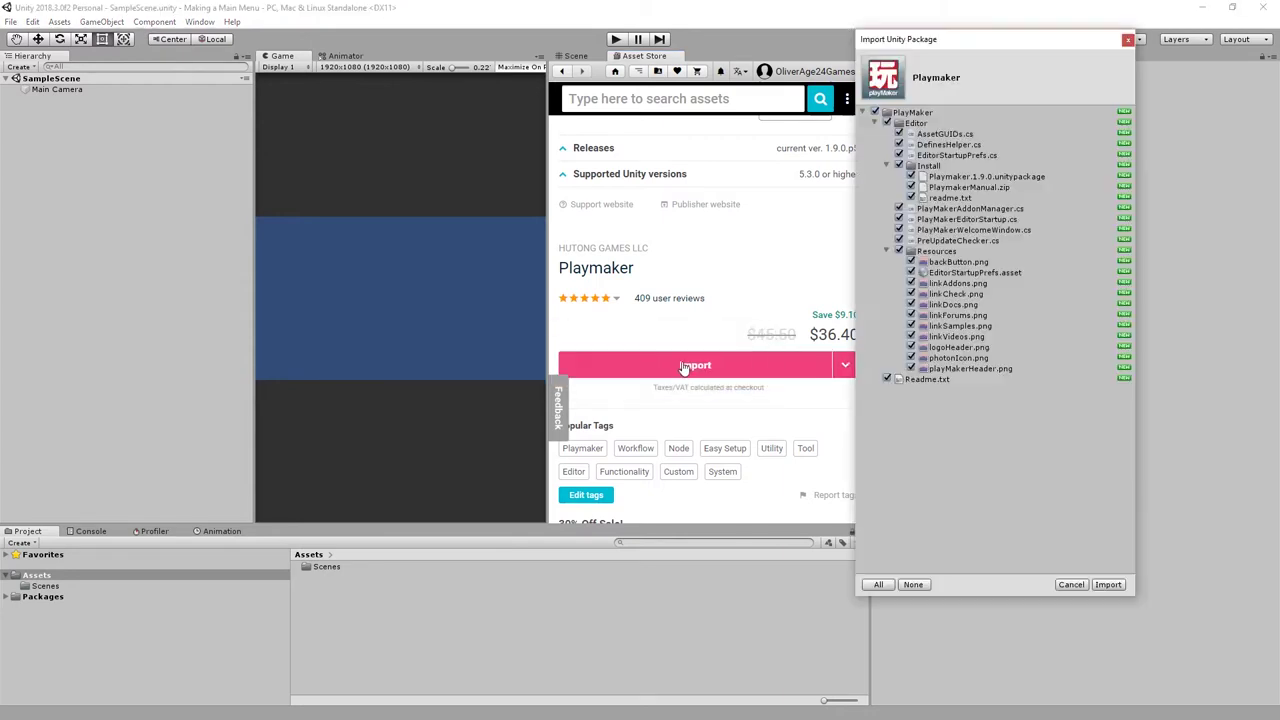
{"action": "left_click", "coordinate": [1114, 586]}
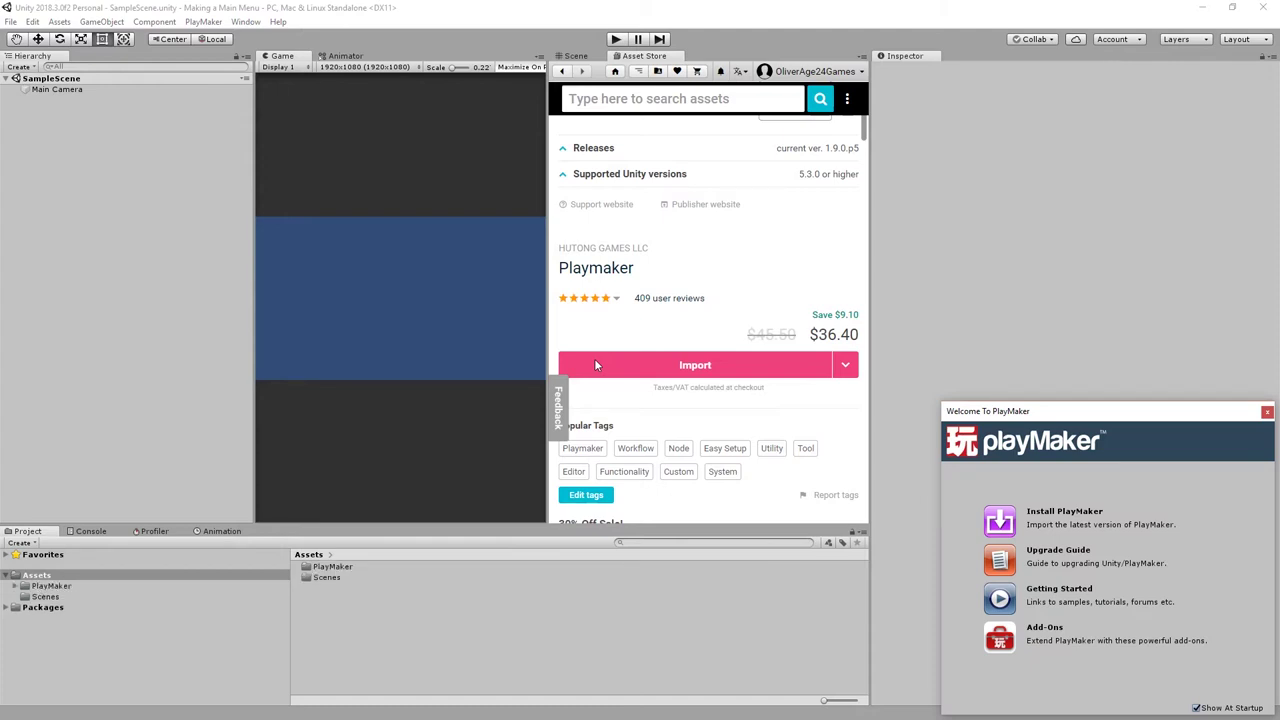
{"action": "left_click", "coordinate": [1066, 514]}
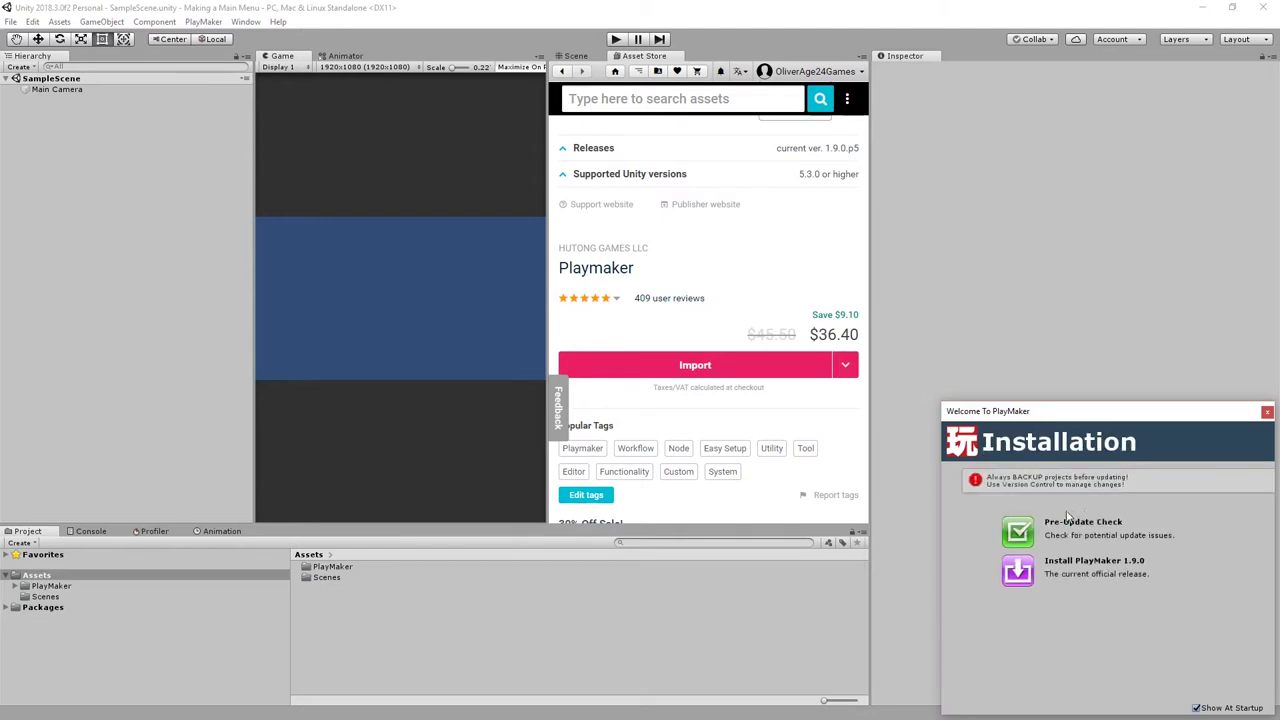
{"action": "left_click", "coordinate": [1066, 572]}
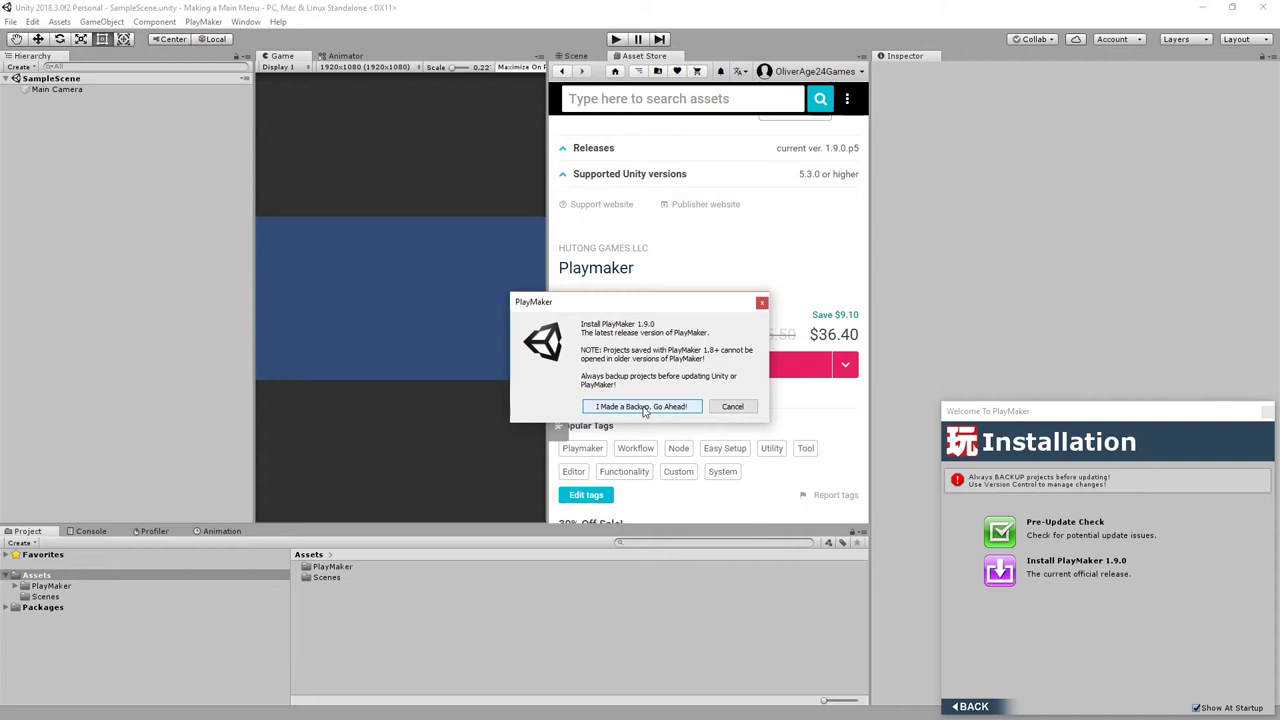
- Confirm the backup, import the full PlayMaker 1.9.0 package, and close the welcome window
{"action": "left_click", "coordinate": [643, 407]}
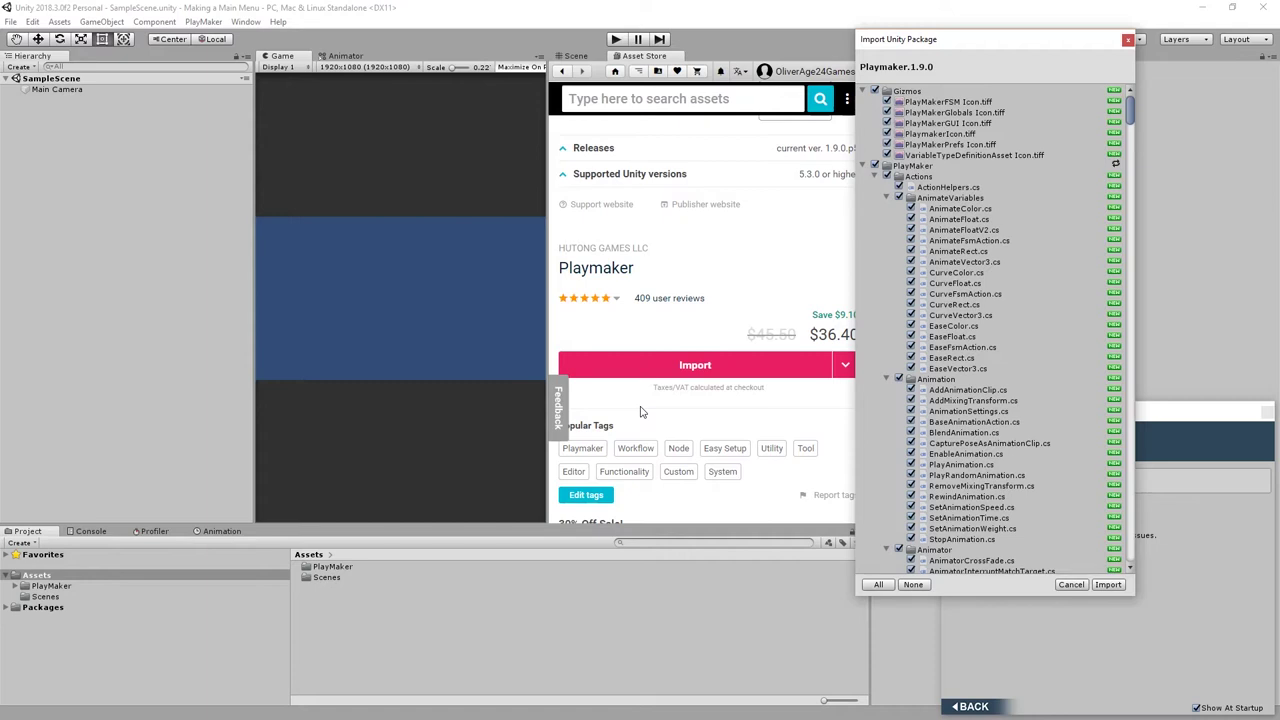
{"action": "left_click", "coordinate": [1107, 584]}
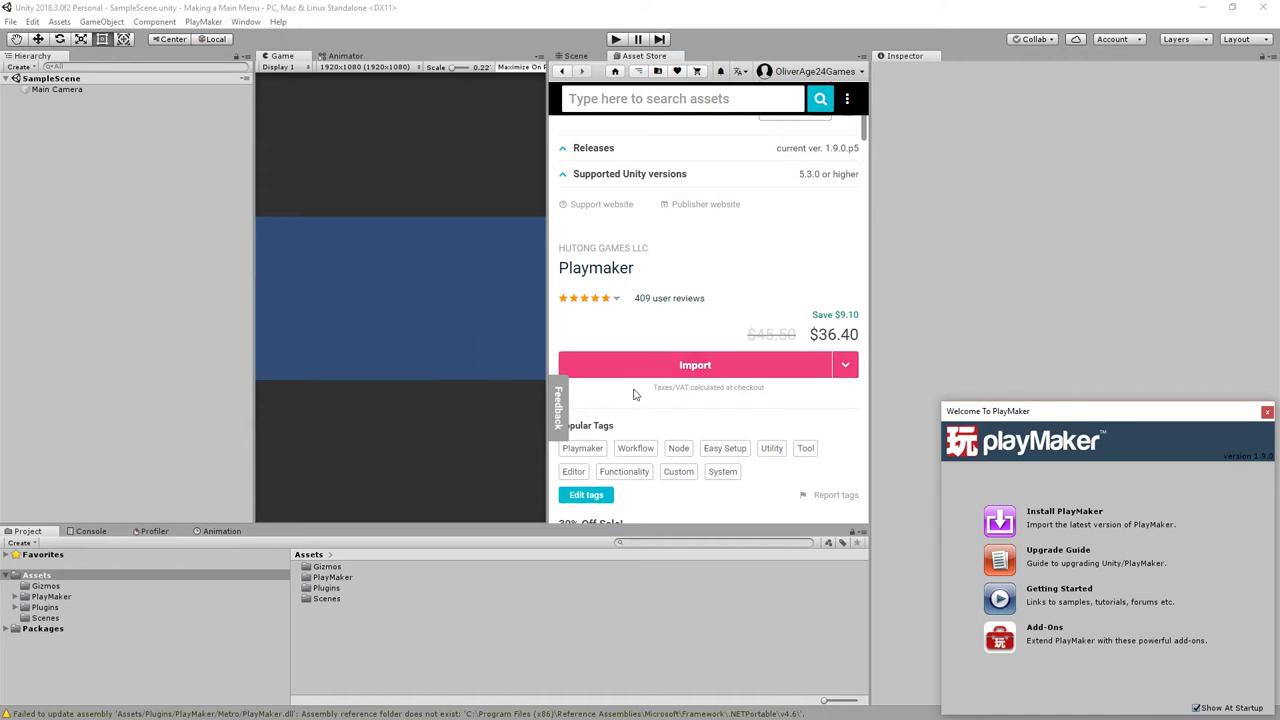
{"action": "left_click", "coordinate": [1267, 413]}
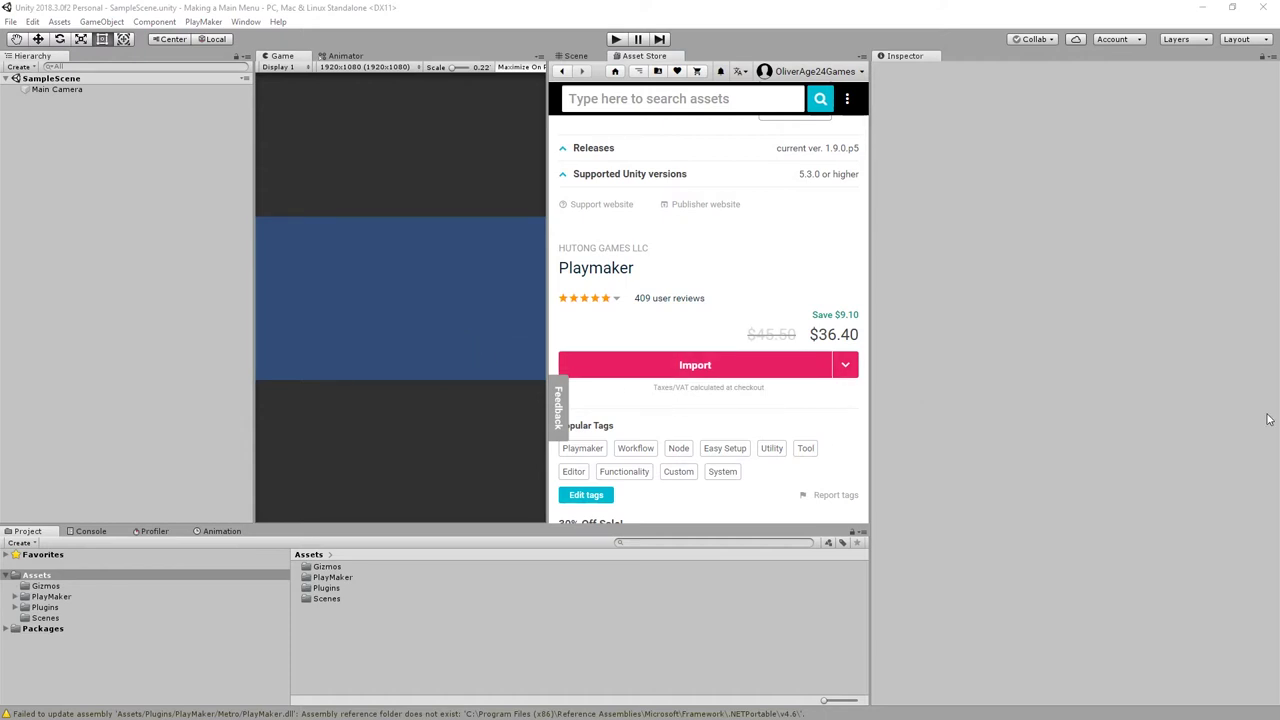
{"action": "left_click", "coordinate": [584, 56]}
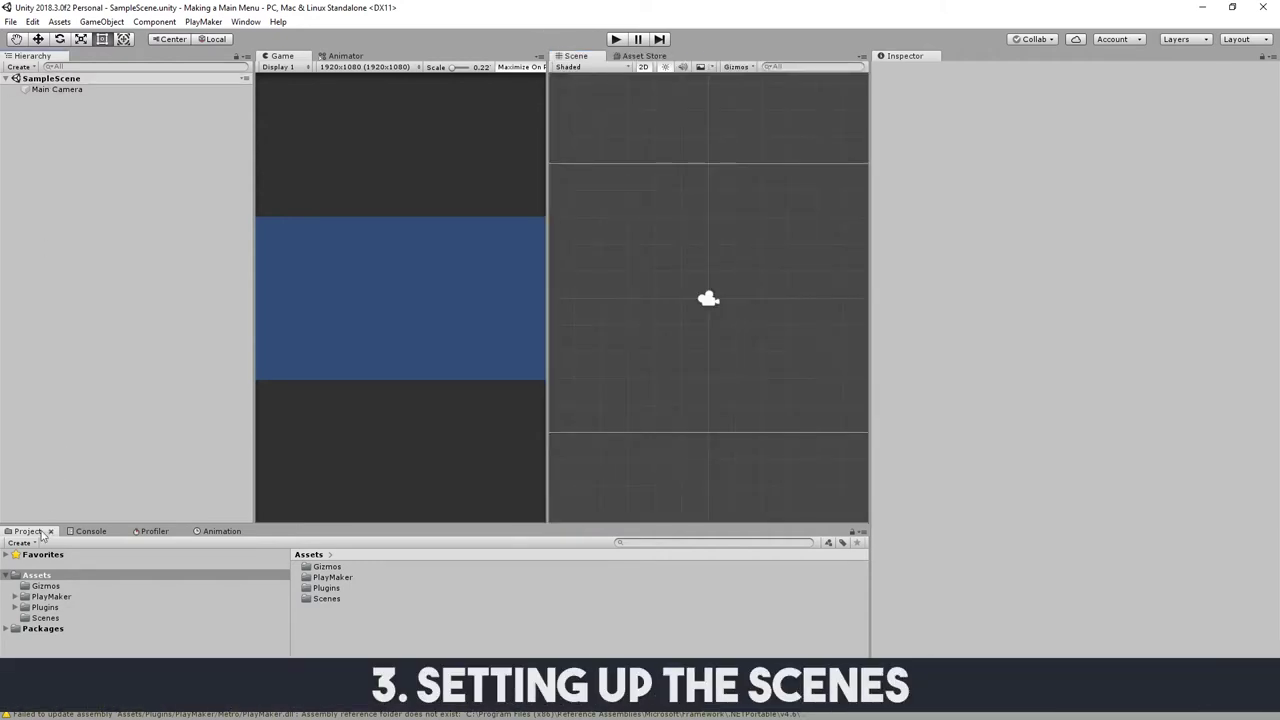
- Rename SampleScene to MainMenu in the Scenes folder
{"action": "double_click", "coordinate": [324, 598]}
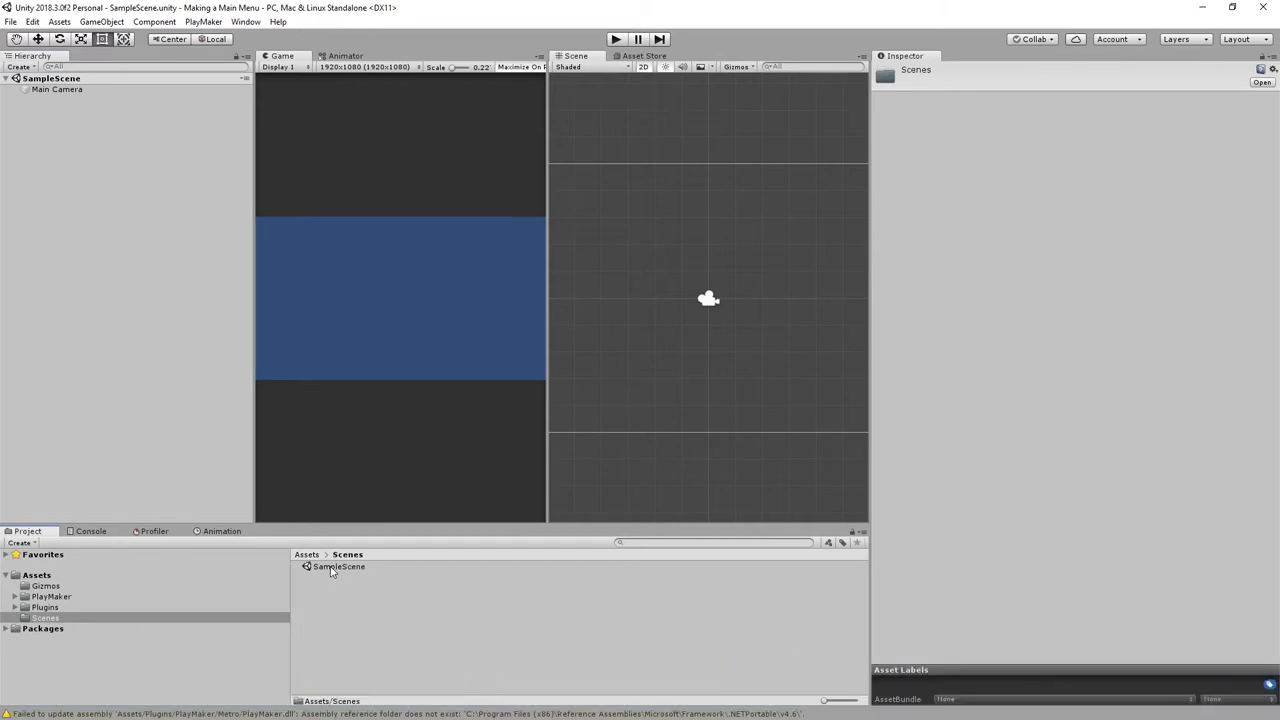
{"action": "left_click", "coordinate": [331, 568]}
{"action": "left_click", "coordinate": [331, 568]}
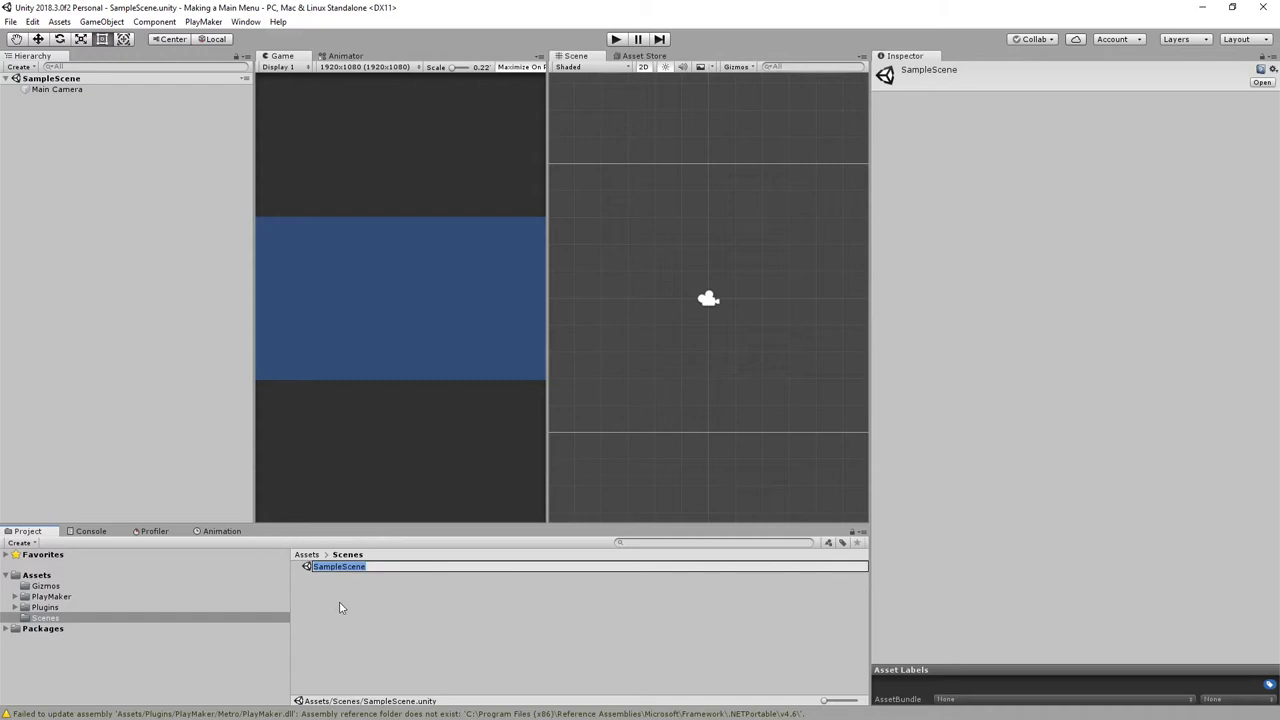
{"action": "type", "text": "MainMenu"}
{"action": "key", "text": "Return"}
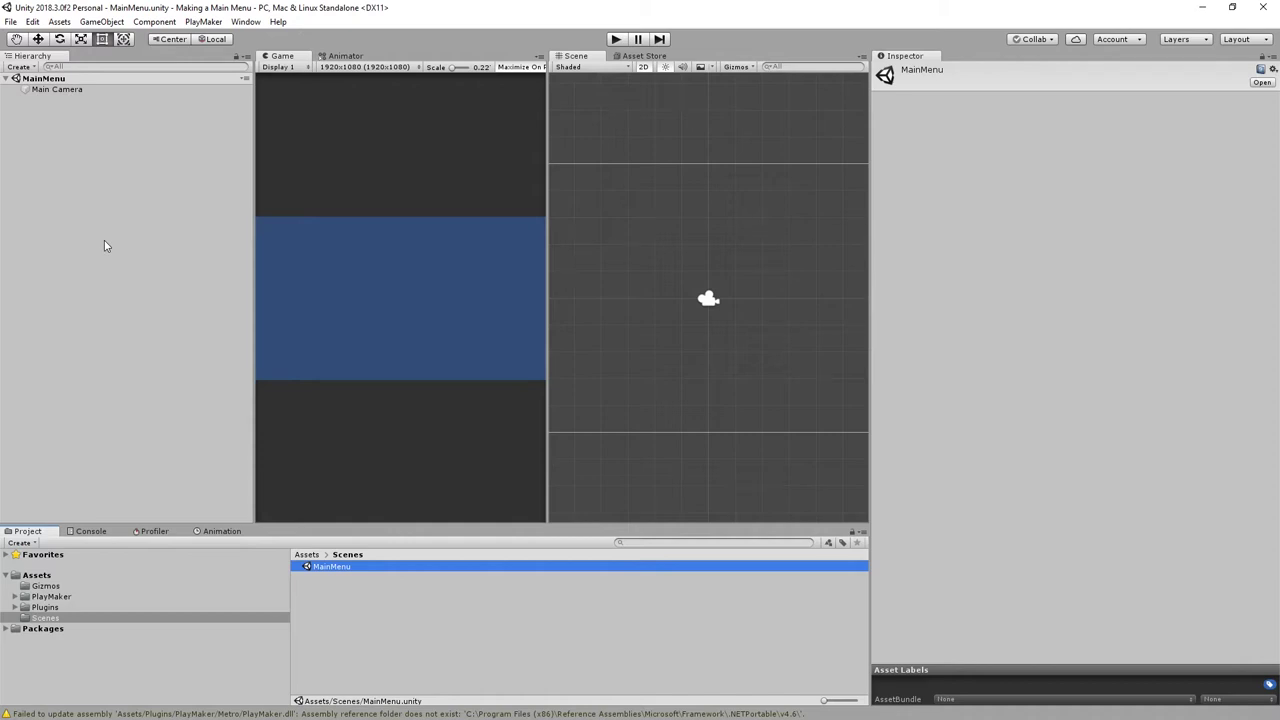
- Create a new scene asset named Game in the Scenes folder
{"action": "right_click", "coordinate": [352, 606]}
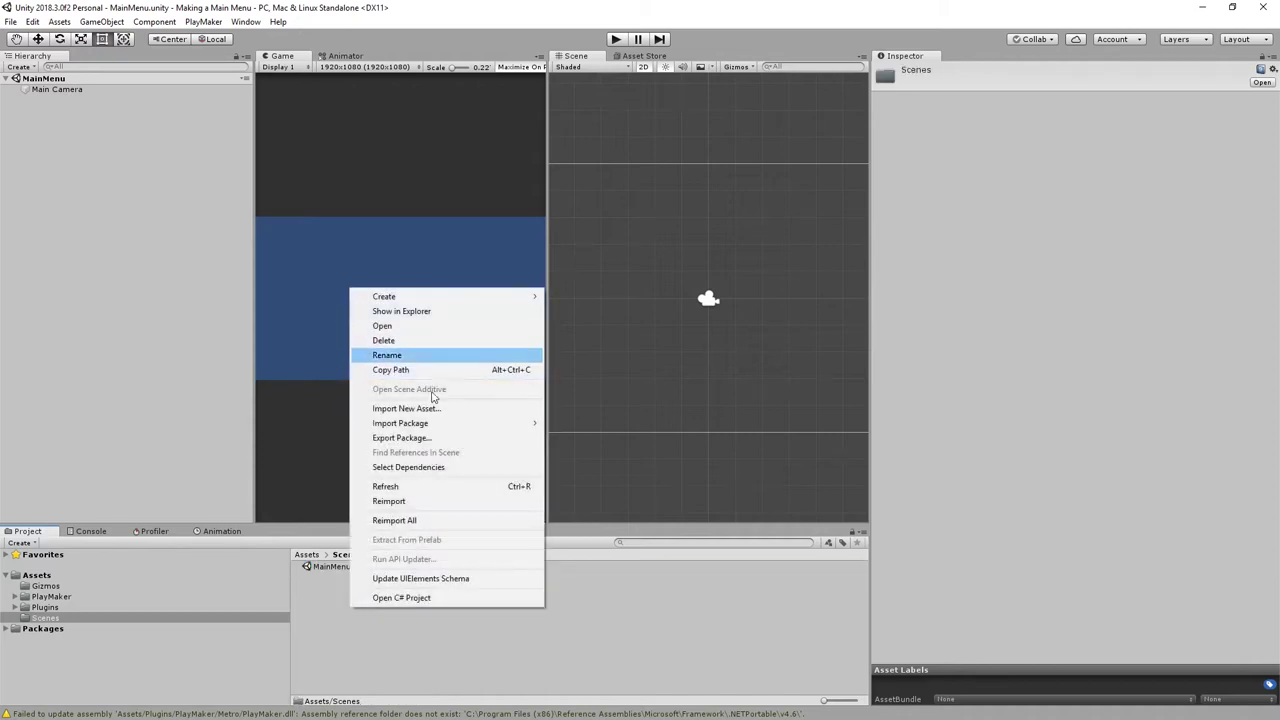
{"action": "mouse_move", "coordinate": [470, 299]}
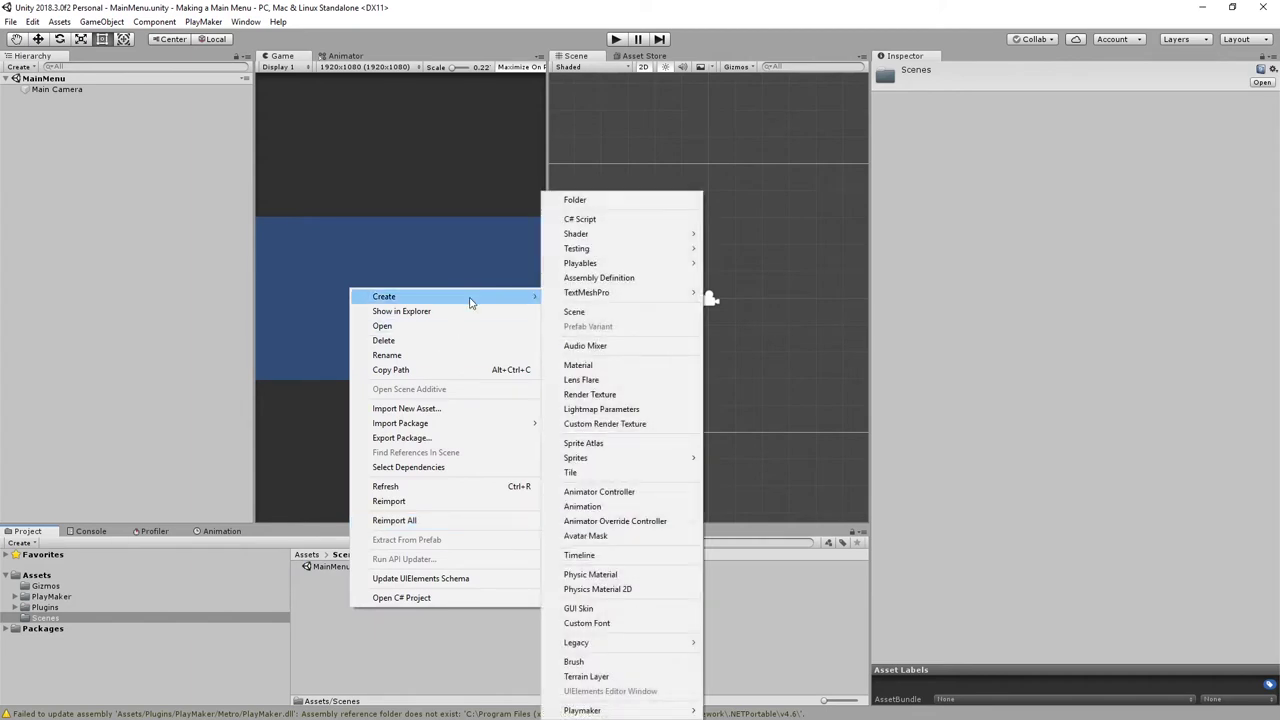
{"action": "left_click", "coordinate": [607, 319]}
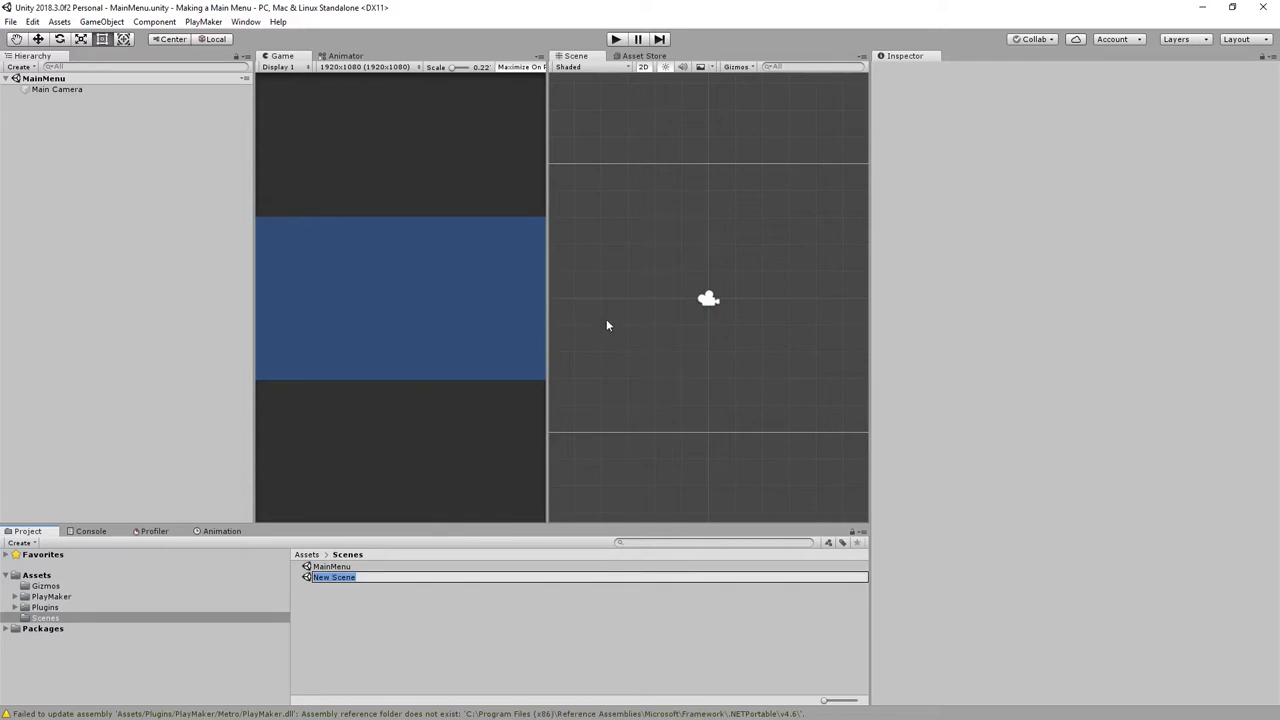
{"action": "type", "text": "Game"}
{"action": "key", "text": "Return"}
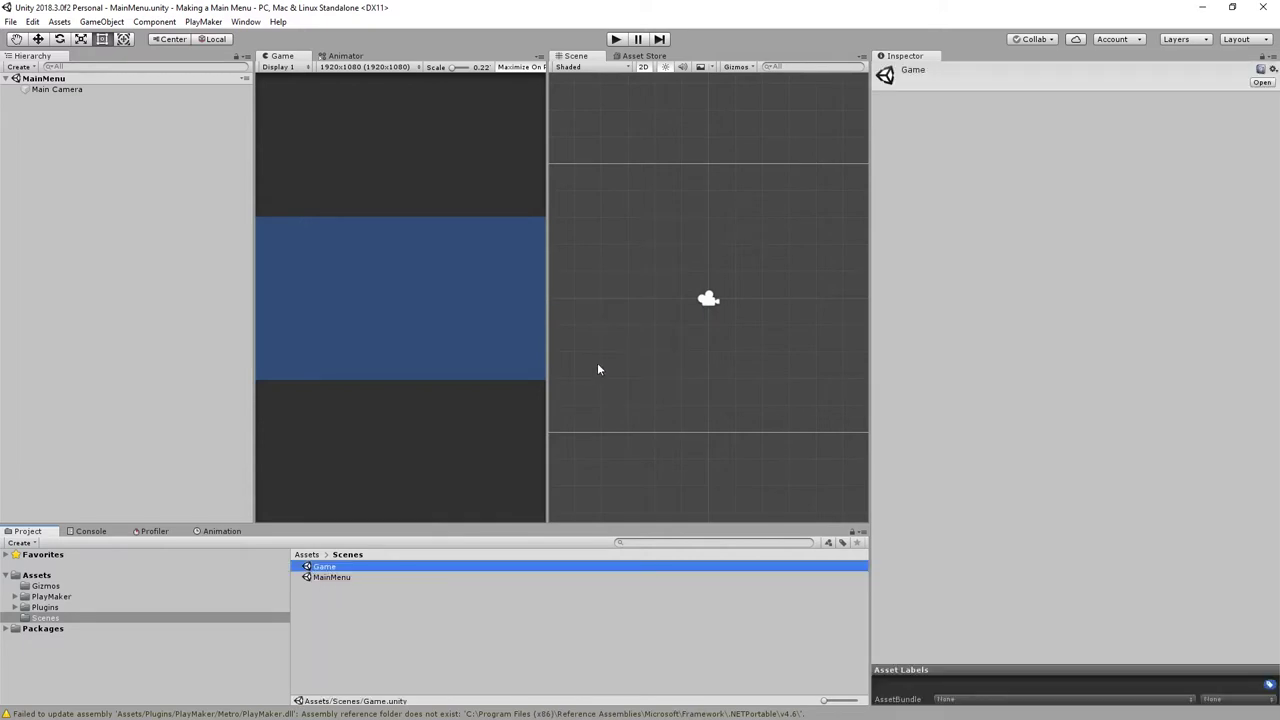
- Open the Game scene and set the Main Camera background colour to bright green
{"action": "double_click", "coordinate": [328, 567]}
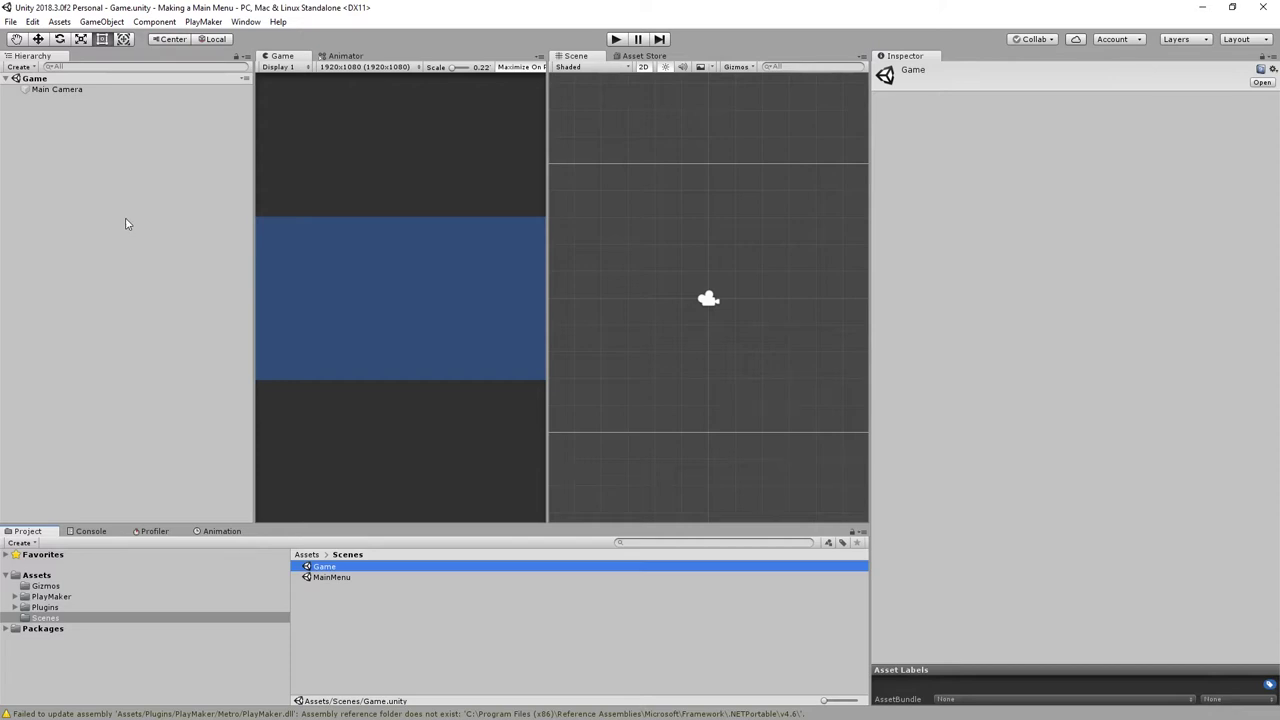
{"action": "left_click", "coordinate": [58, 90]}
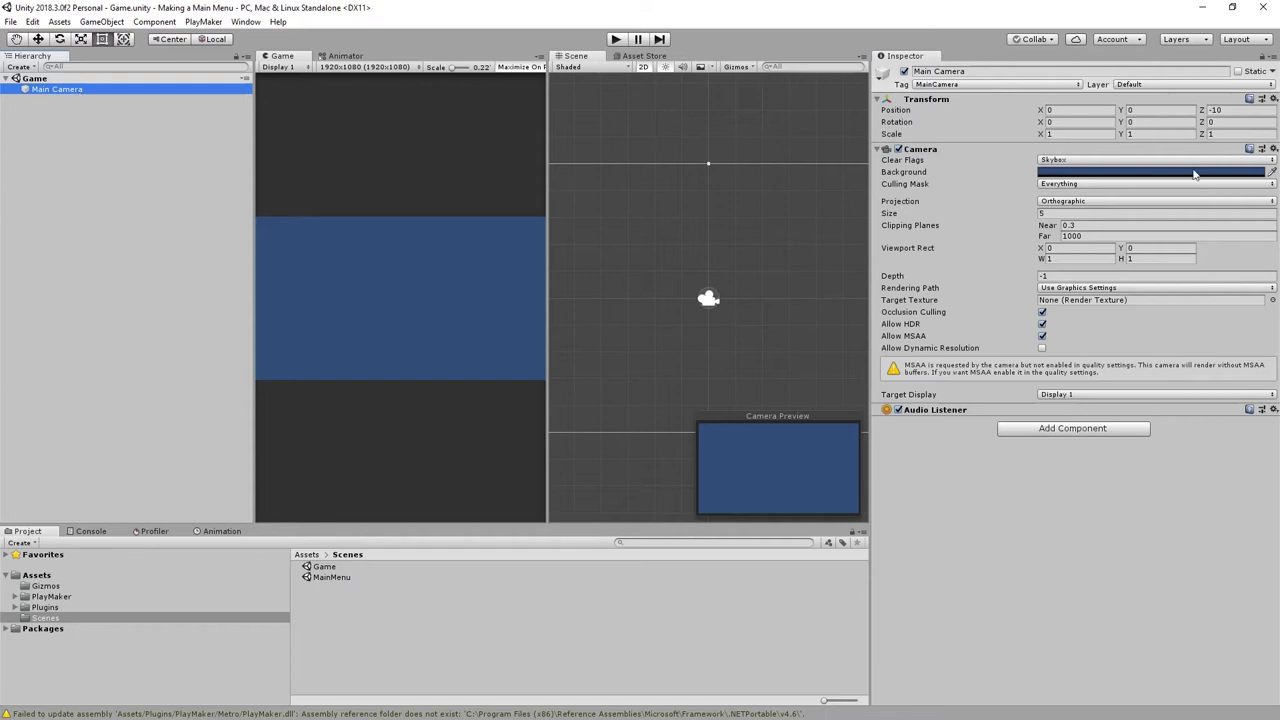
{"action": "left_click", "coordinate": [1127, 172]}
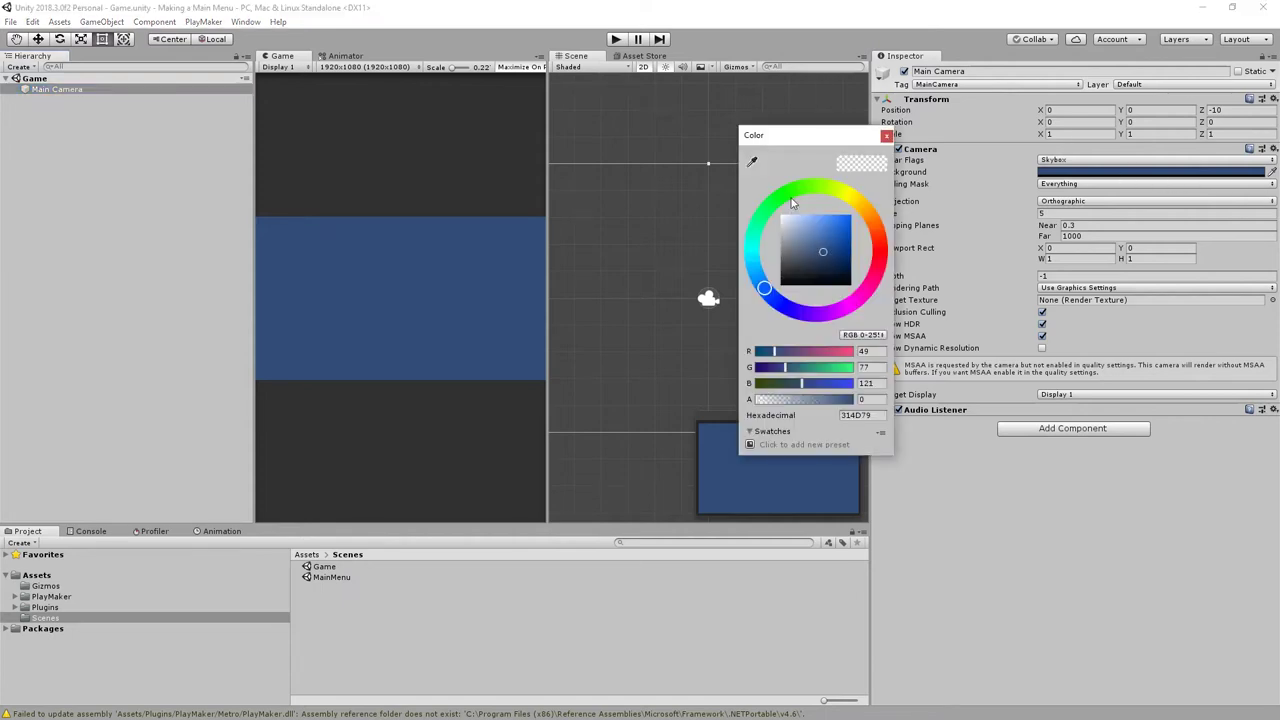
{"action": "left_click_drag", "start_coordinate": [796, 200], "coordinate": [791, 191]}
{"action": "left_click_drag", "start_coordinate": [829, 237], "coordinate": [845, 221]}
{"action": "left_click", "coordinate": [886, 136]}
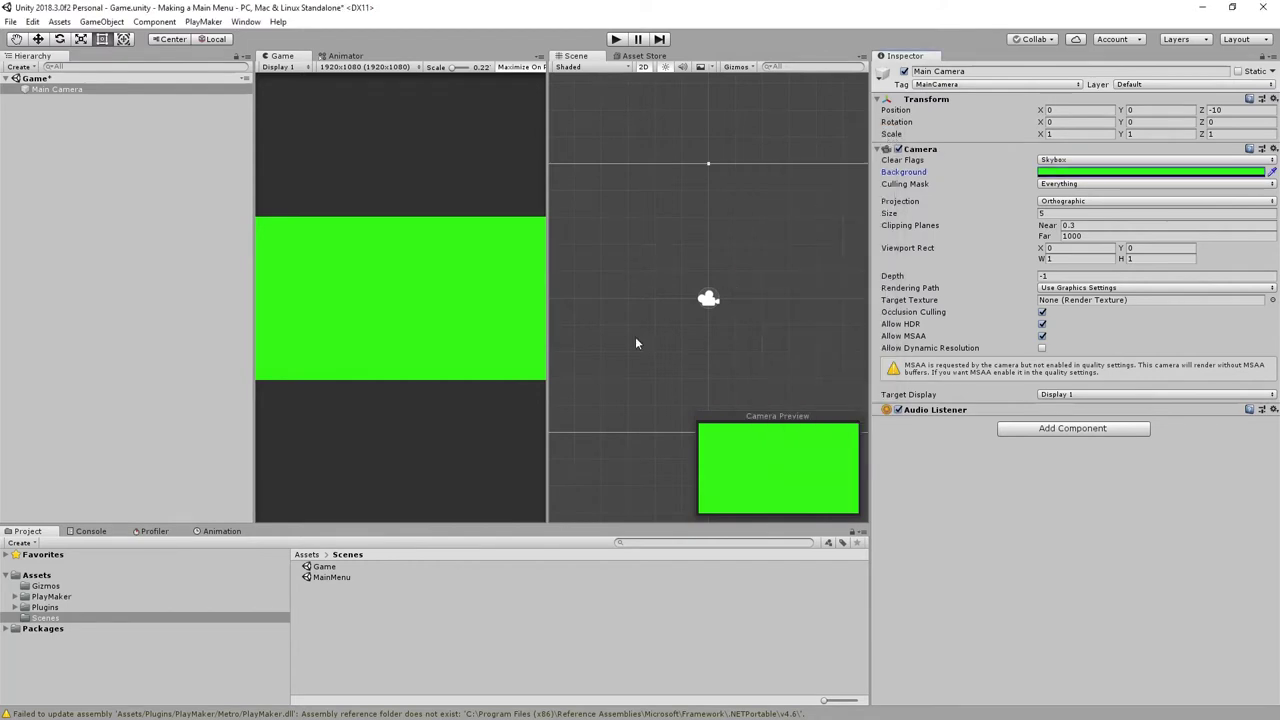
- Save the Game scene and reopen the MainMenu scene
{"action": "left_click", "coordinate": [10, 21]}
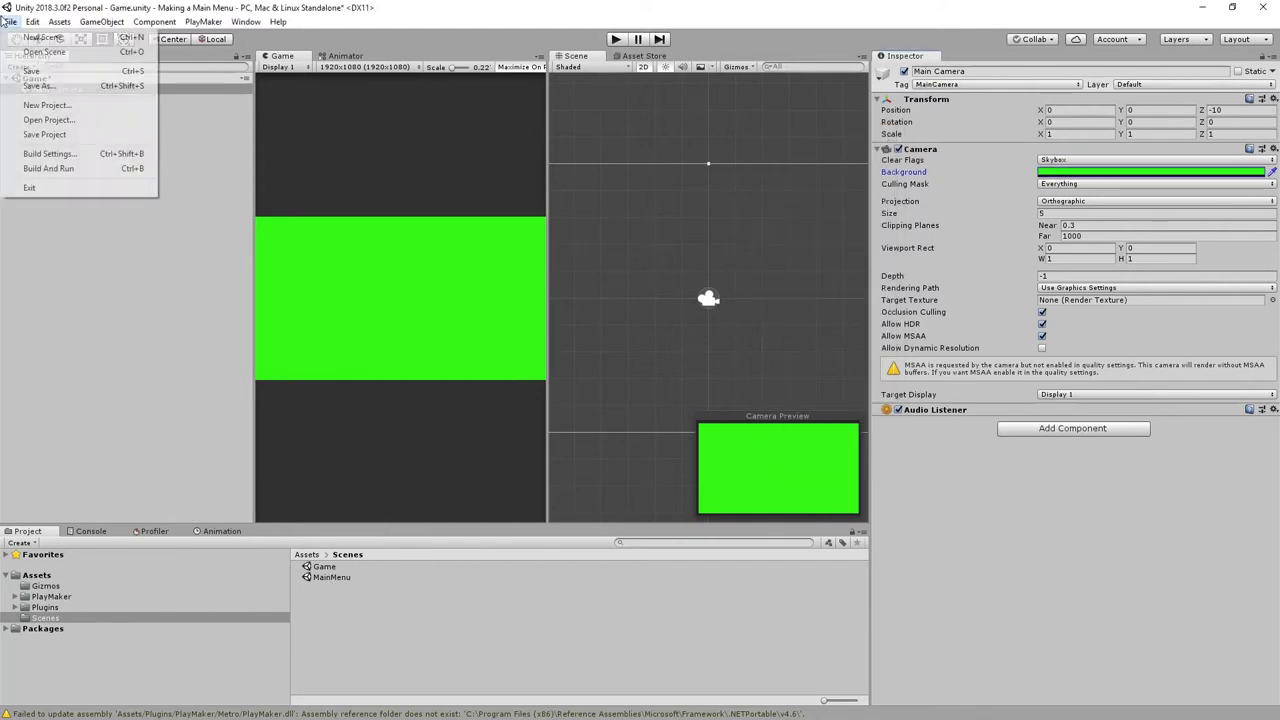
{"action": "left_click", "coordinate": [62, 70]}
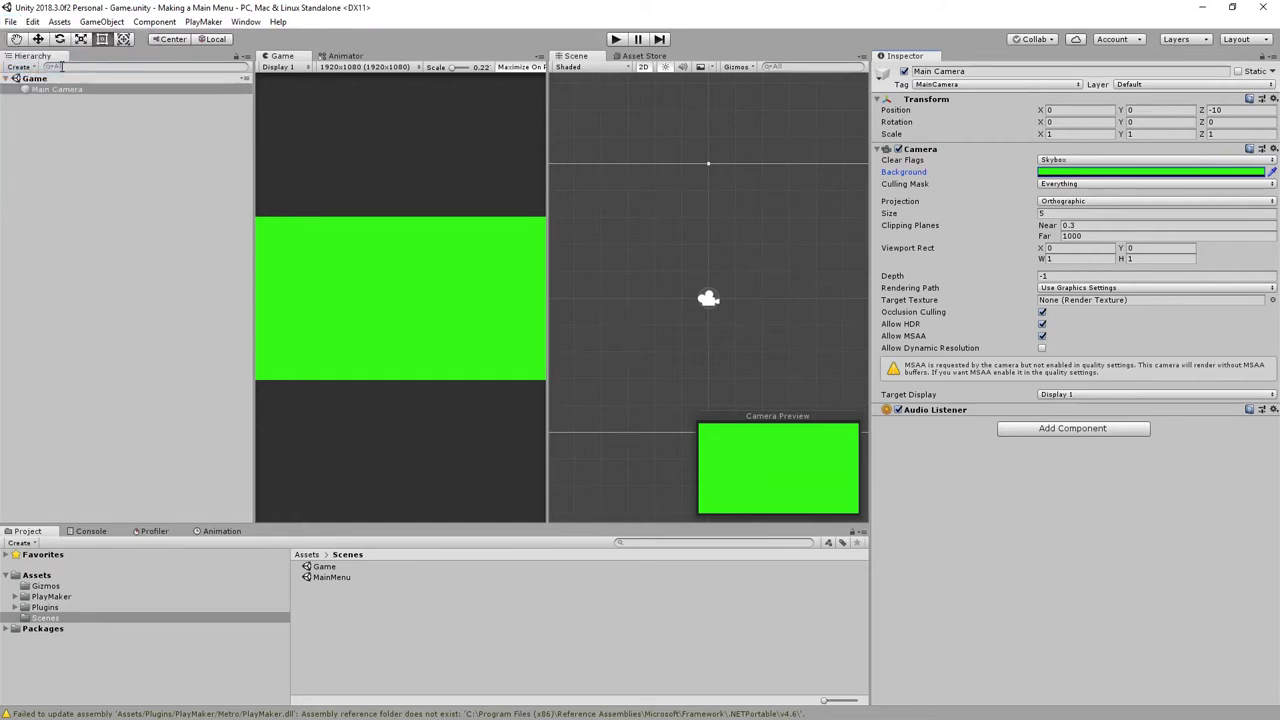
{"action": "double_click", "coordinate": [328, 578]}
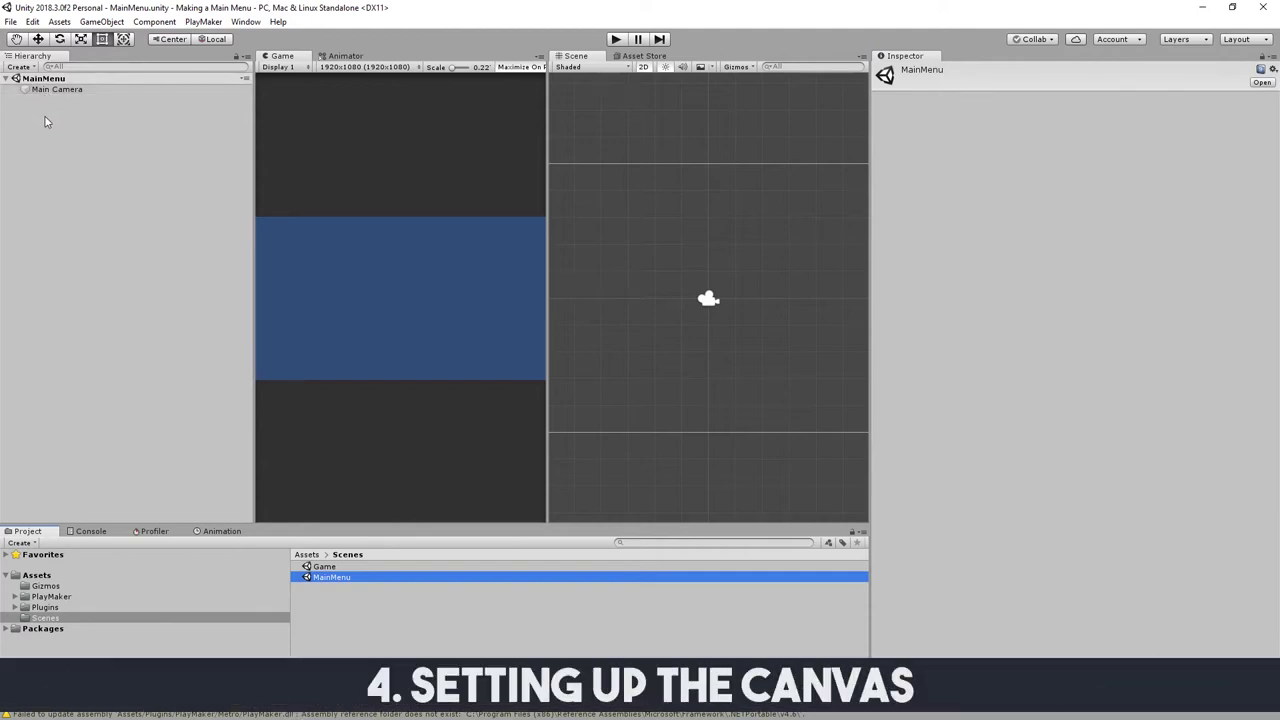
- Add a UI Canvas, with its EventSystem, to the MainMenu hierarchy
{"action": "left_click", "coordinate": [45, 121]}
{"action": "right_click", "coordinate": [45, 121]}
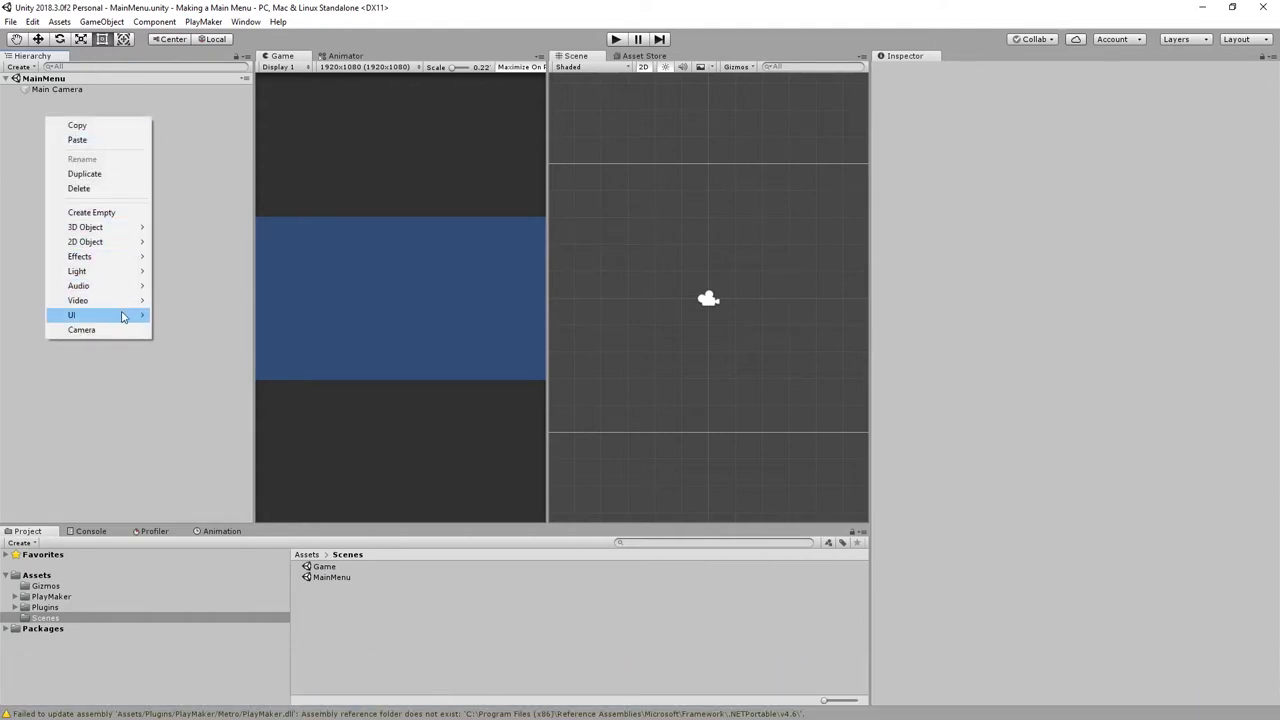
{"action": "mouse_move", "coordinate": [126, 316]}
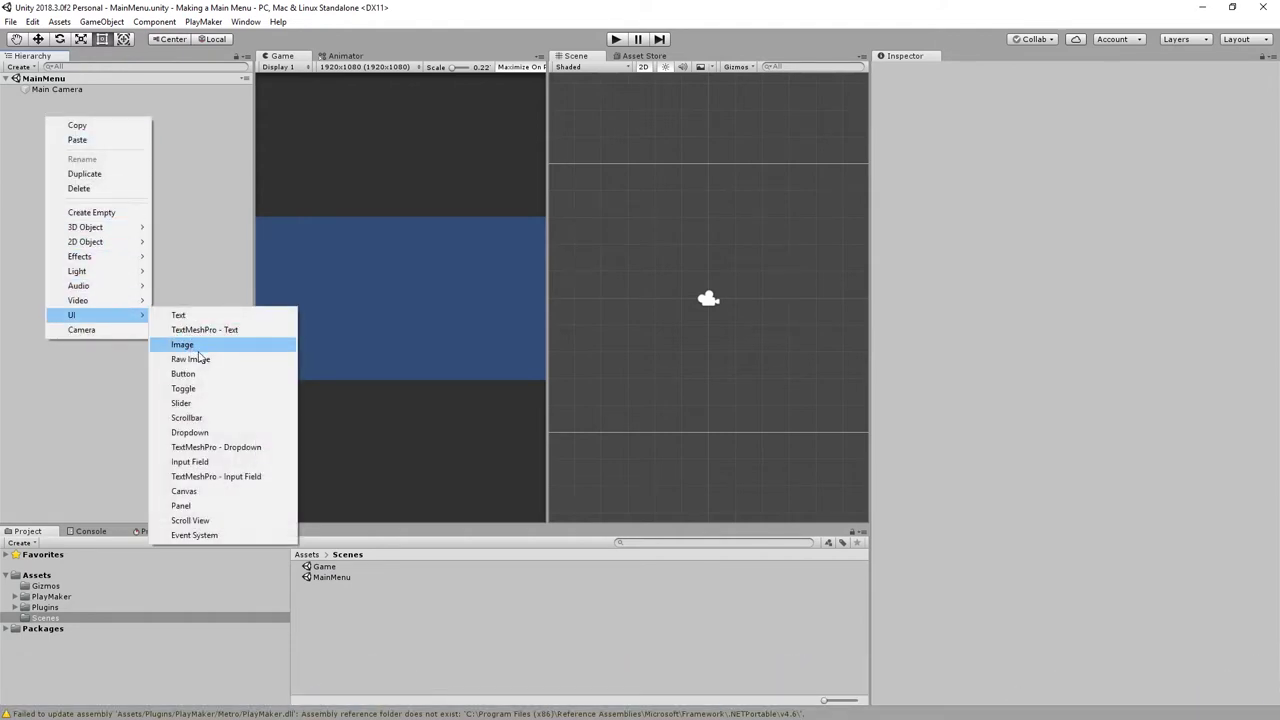
{"action": "left_click", "coordinate": [210, 494]}
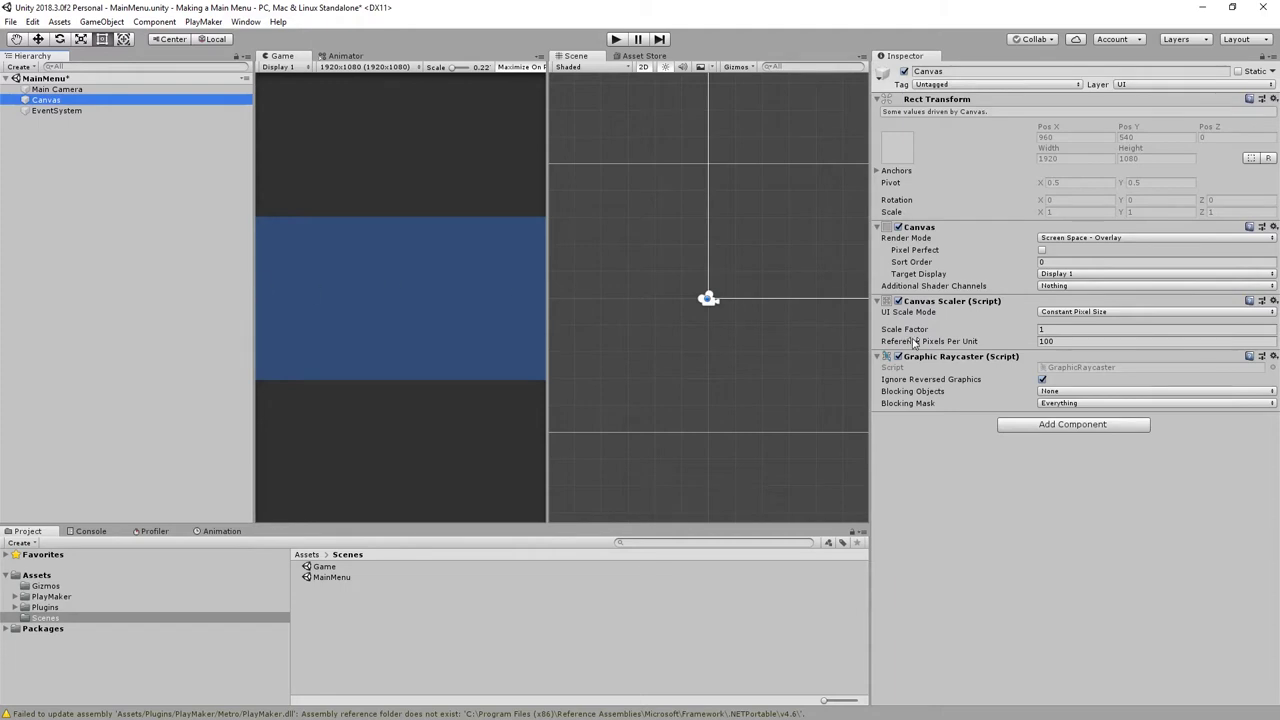
{"action": "left_click", "coordinate": [1083, 241]}
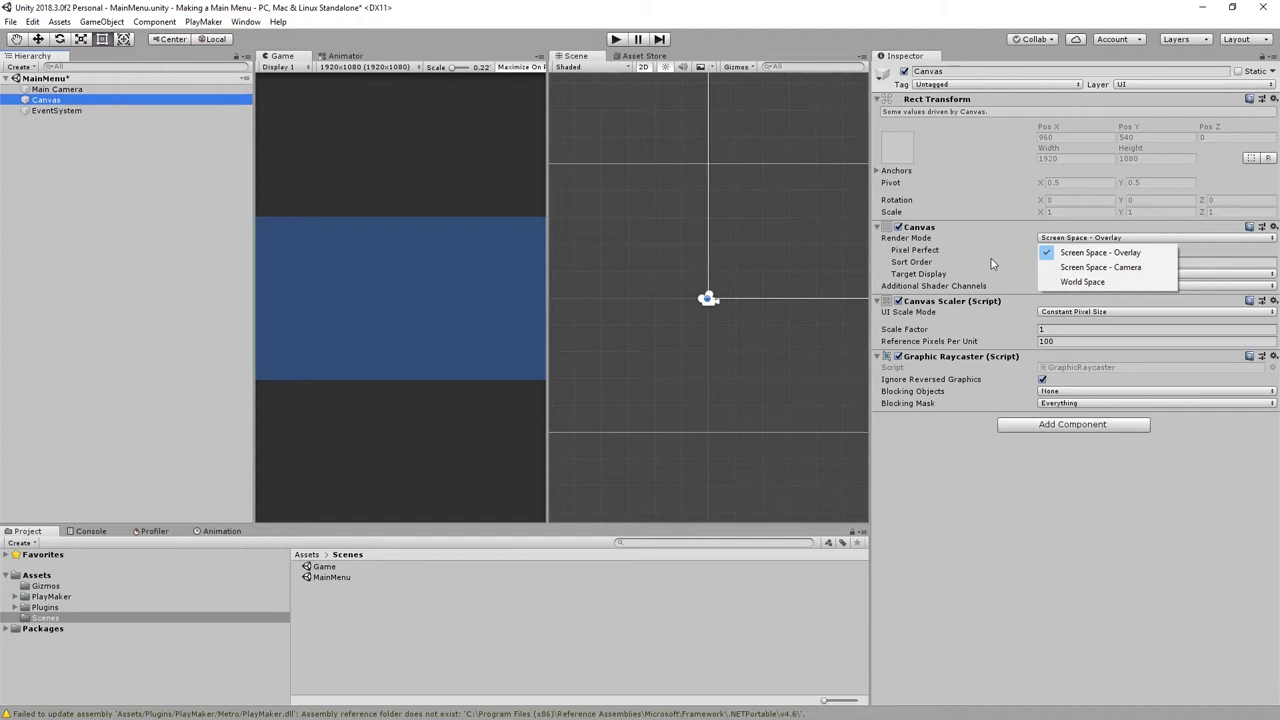
- Set the Canvas Scaler to Scale With Screen Size with a 1920 × 1080 reference resolution
{"action": "left_click", "coordinate": [992, 264]}
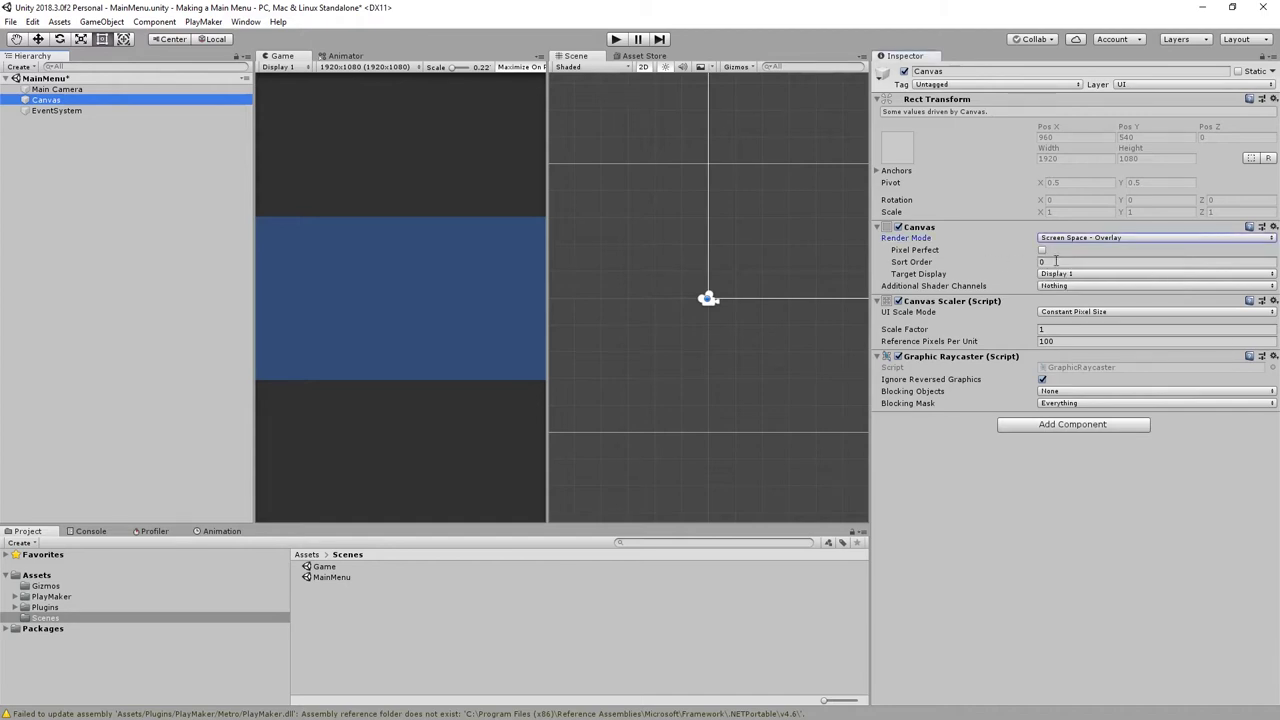
{"action": "left_click", "coordinate": [1086, 313]}
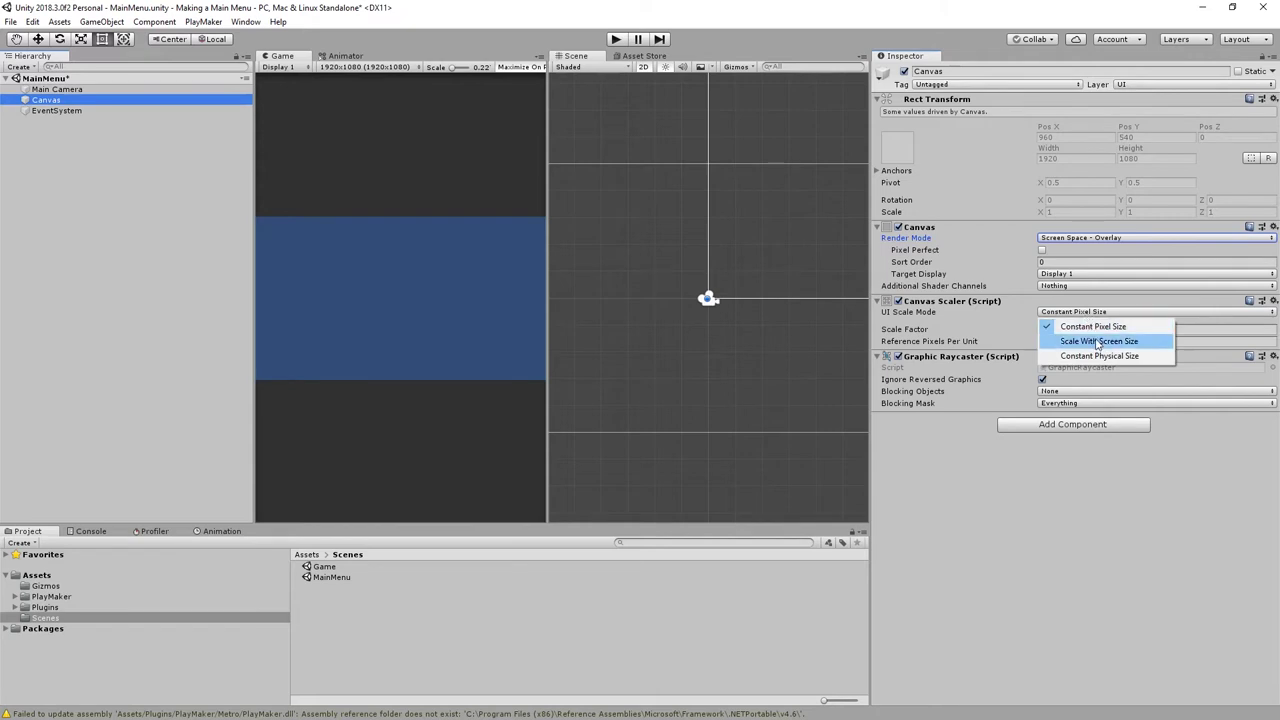
{"action": "left_click", "coordinate": [1097, 342]}
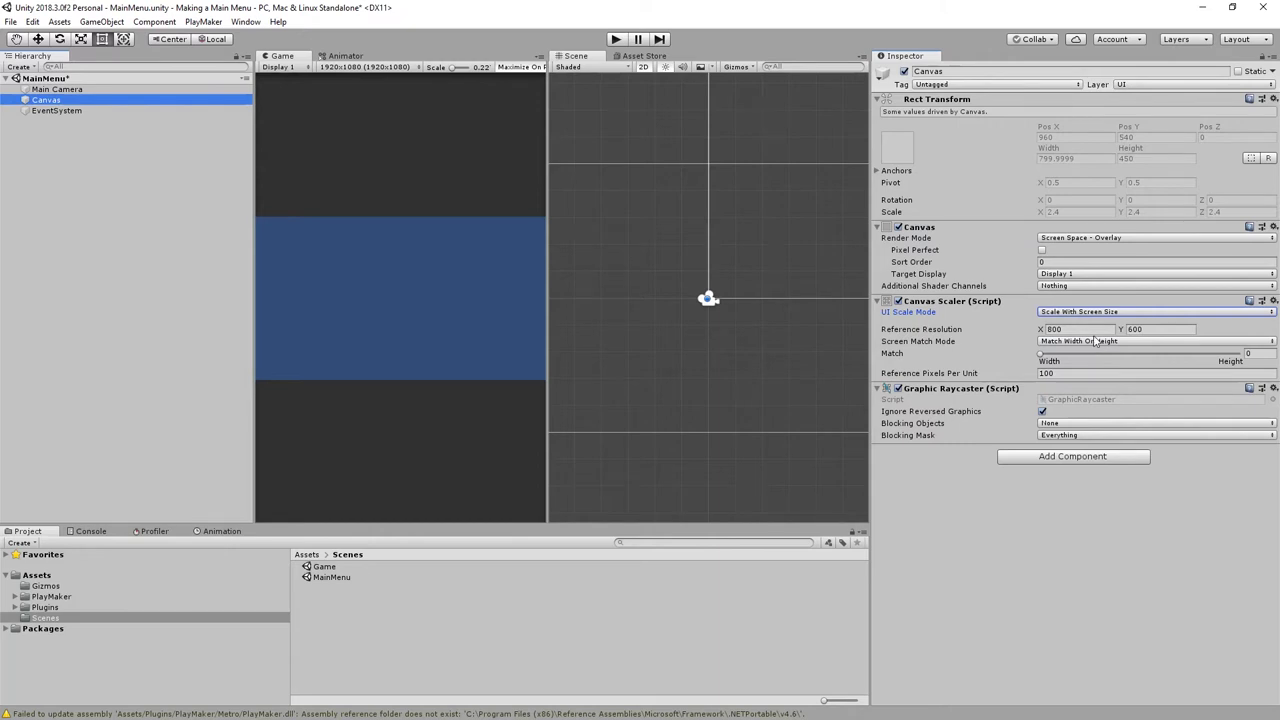
{"action": "left_click", "coordinate": [1092, 329]}
{"action": "type", "text": "1920"}
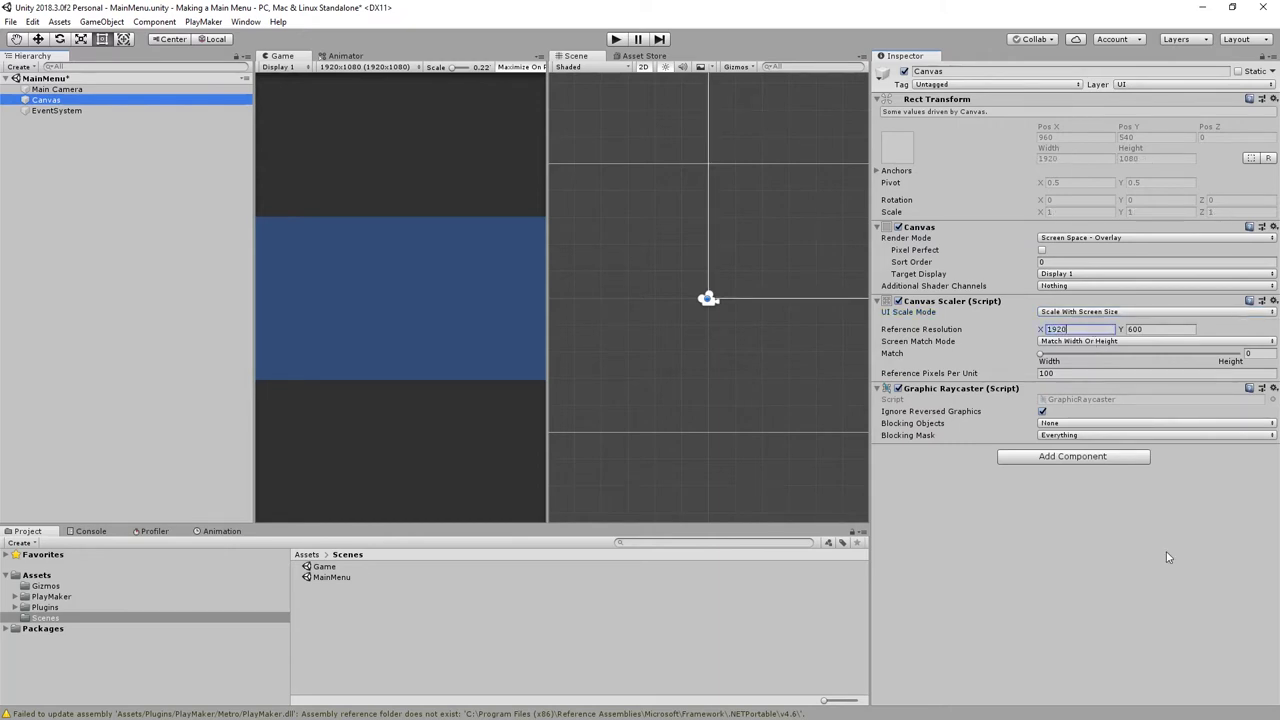
{"action": "key", "text": "Tab"}
{"action": "type", "text": "1080"}
{"action": "left_click", "coordinate": [1025, 517]}
- Add a UI Panel as a child of the Canvas
{"action": "right_click", "coordinate": [57, 103]}
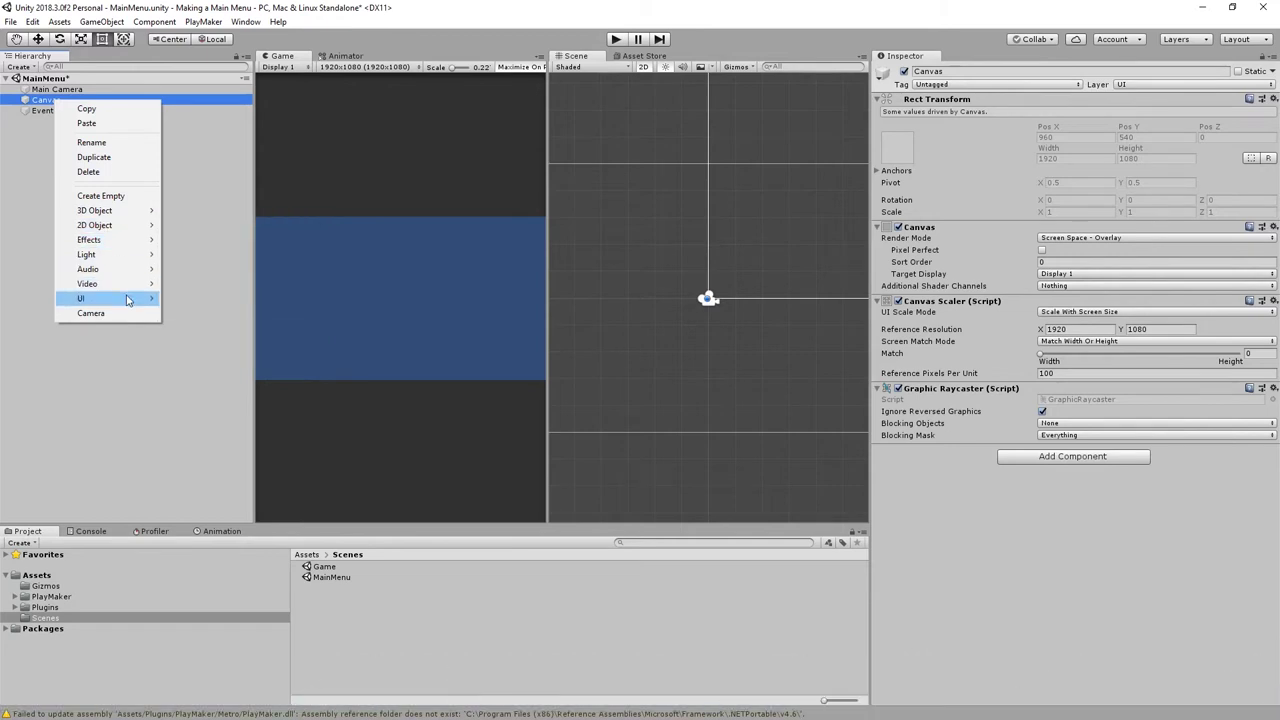
{"action": "mouse_move", "coordinate": [127, 300]}
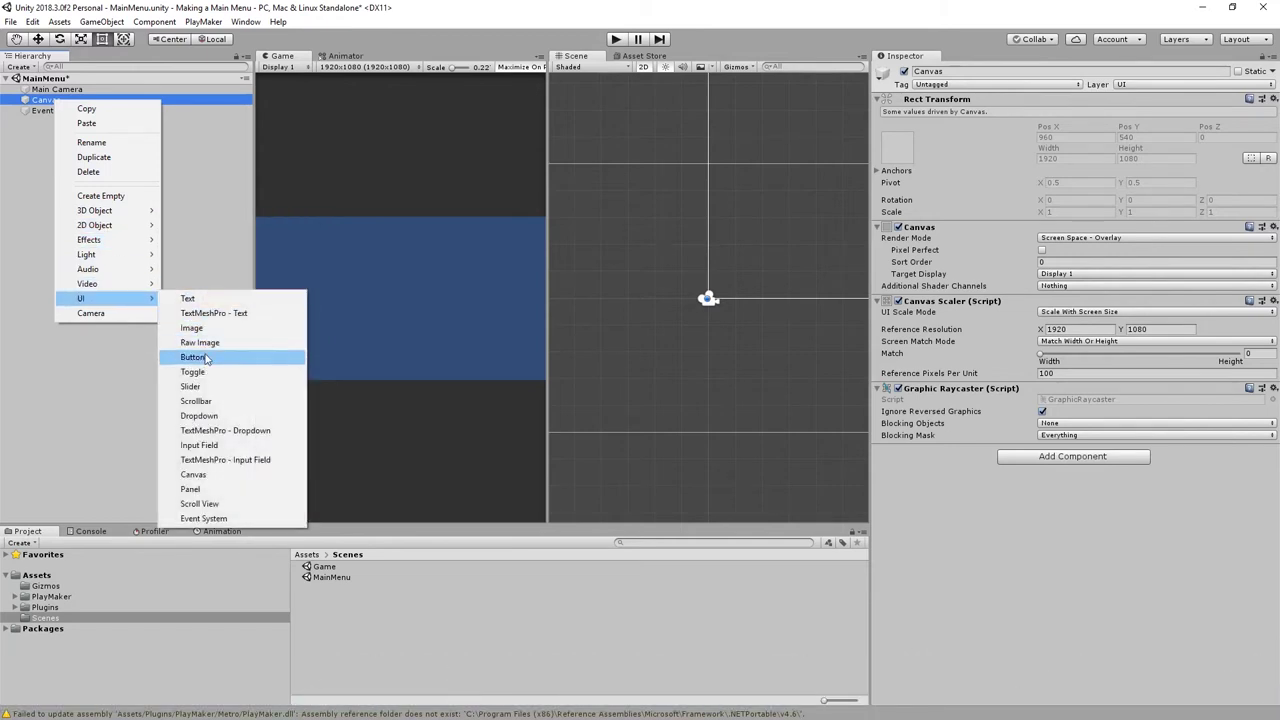
{"action": "left_click", "coordinate": [230, 489]}
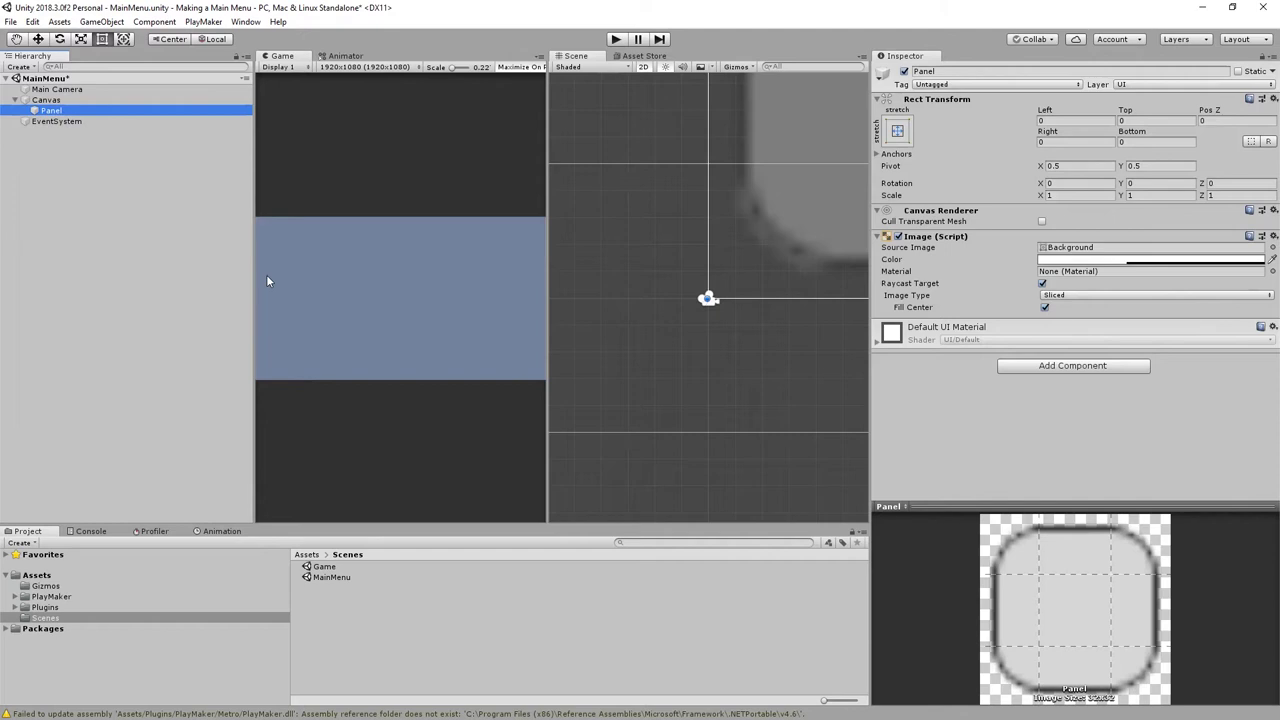
- Anchor the Panel to middle-centre and set its width 800 and height 600
{"action": "left_click", "coordinate": [897, 131]}
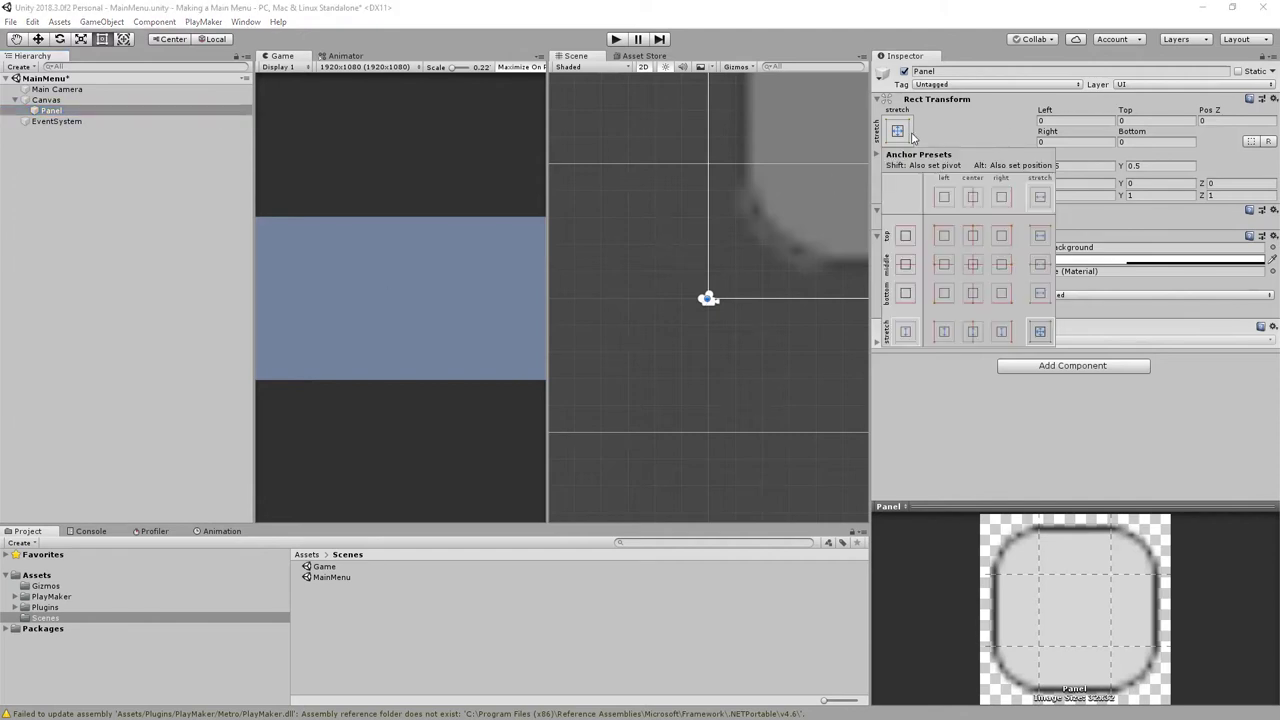
{"action": "left_click", "coordinate": [975, 266]}
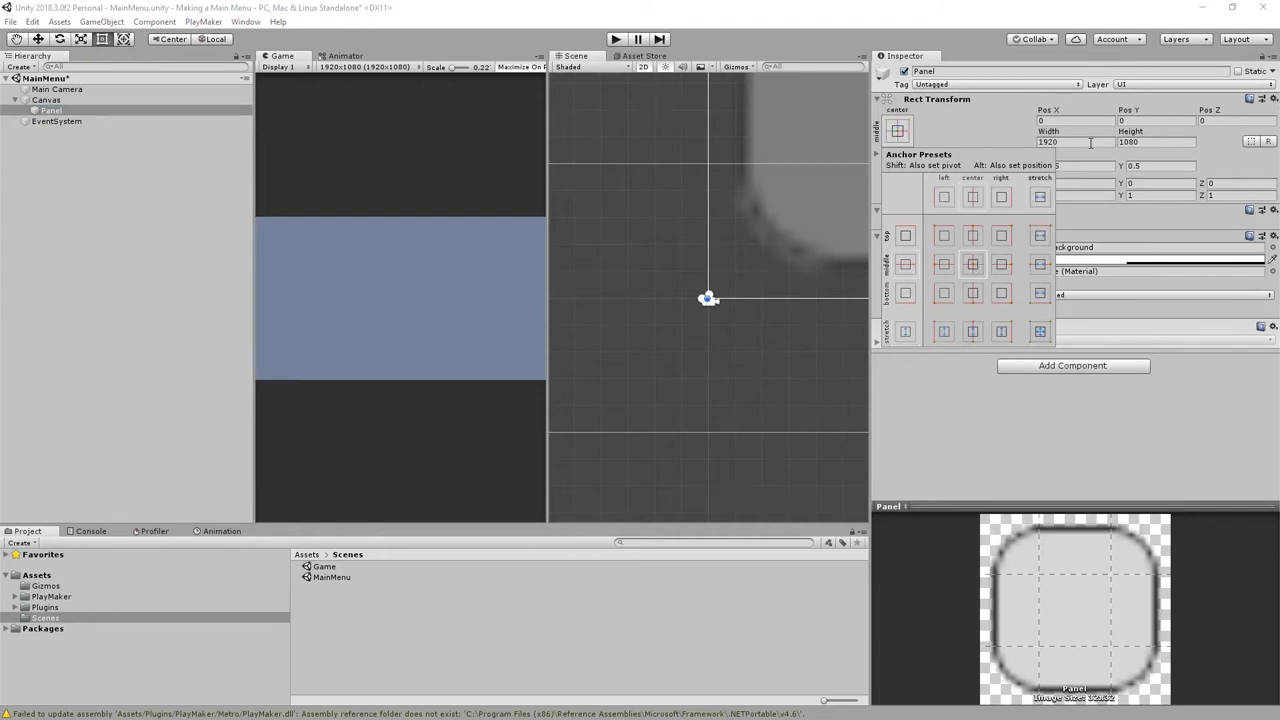
{"action": "left_click", "coordinate": [1091, 143]}
{"action": "double_click", "coordinate": [1087, 146]}
{"action": "type", "text": "80"}
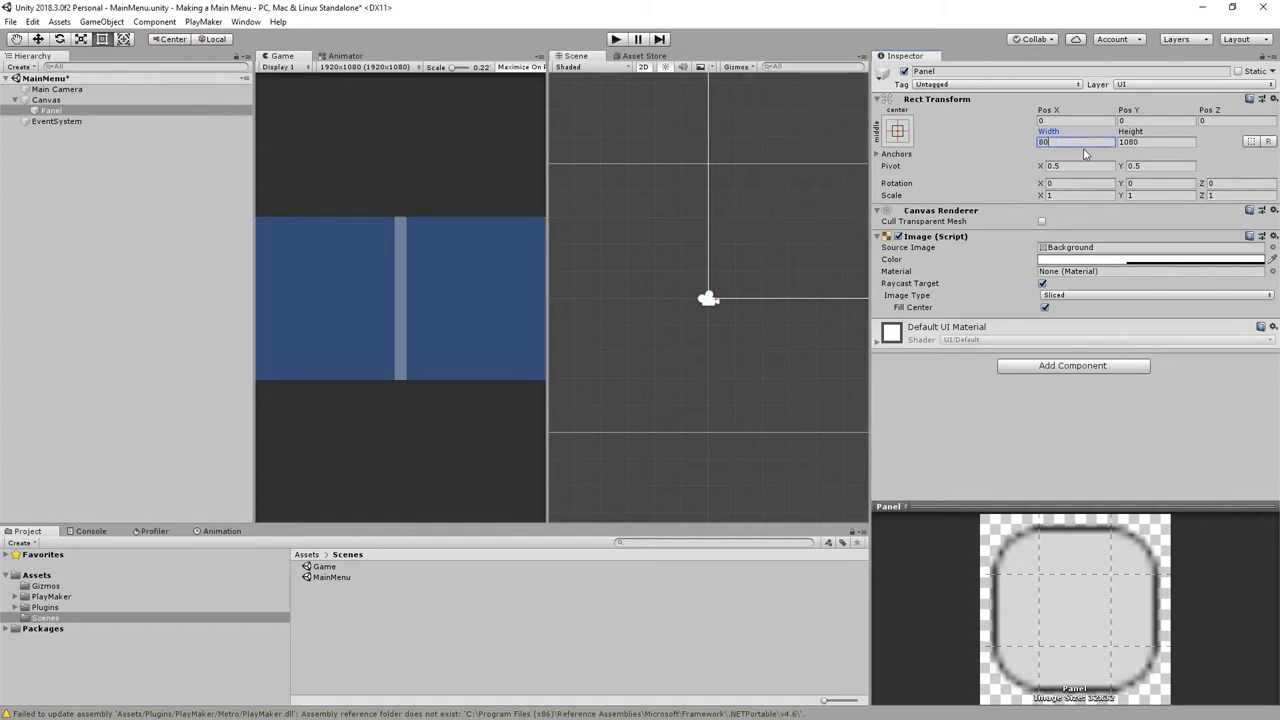
{"action": "type", "text": "0"}
{"action": "double_click", "coordinate": [1148, 141]}
{"action": "type", "text": "600"}
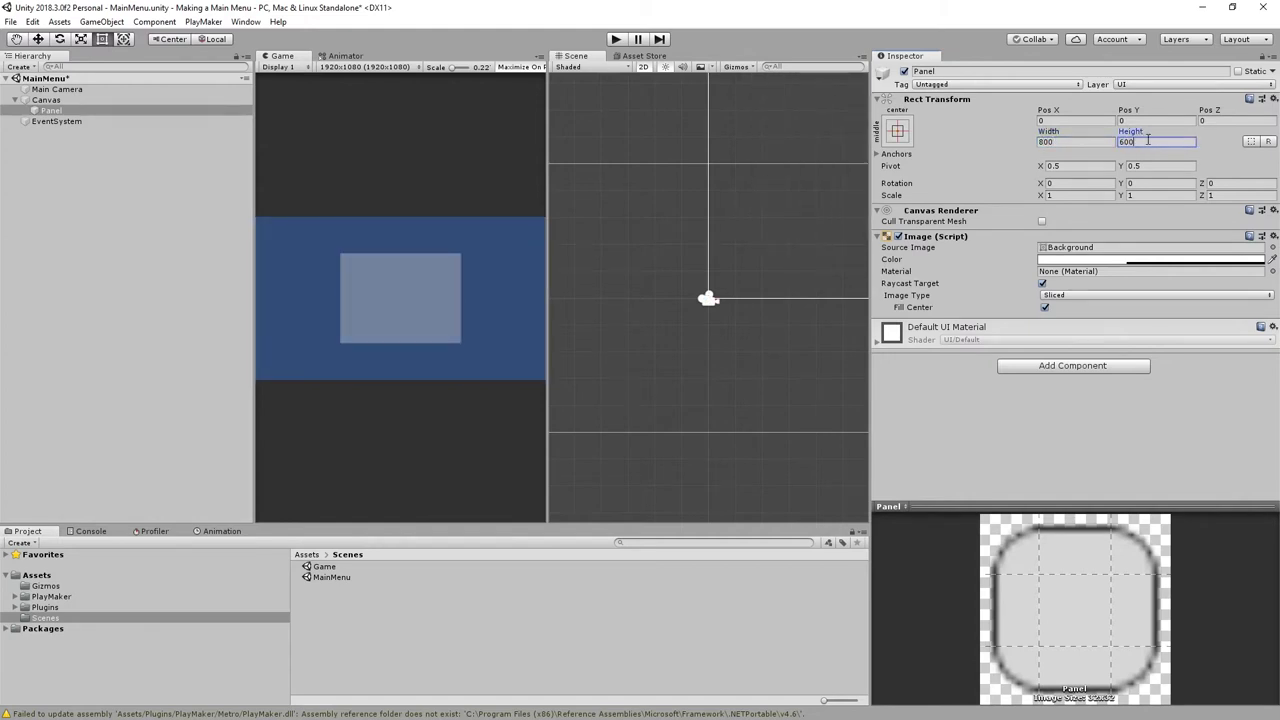
- Add a UI Button as a child of the Panel
{"action": "right_click", "coordinate": [50, 111]}
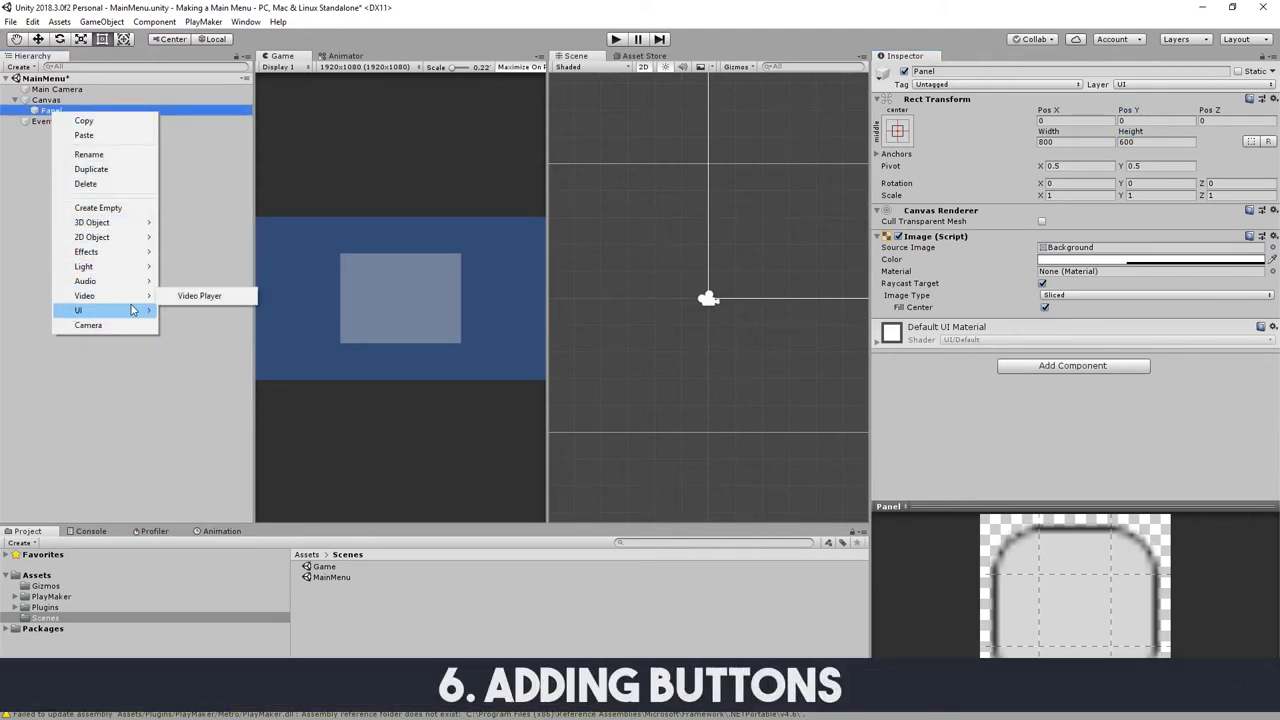
{"action": "mouse_move", "coordinate": [131, 310]}
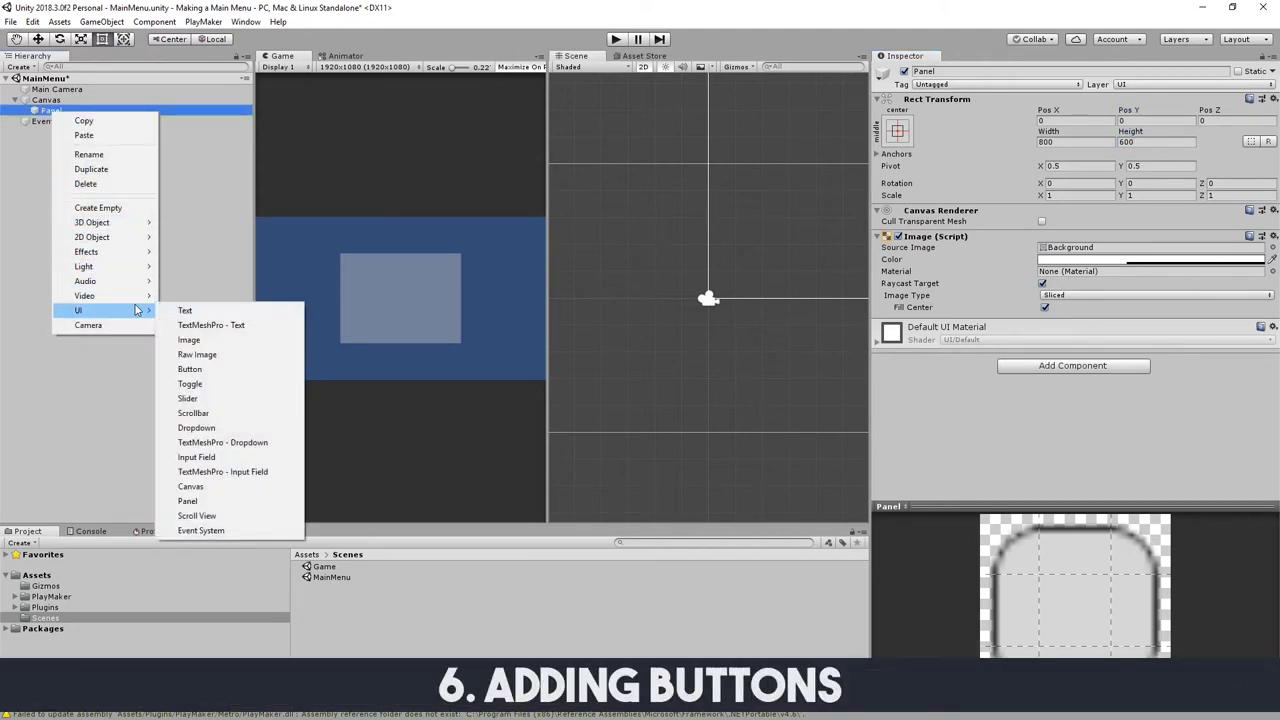
{"action": "left_click", "coordinate": [221, 369]}
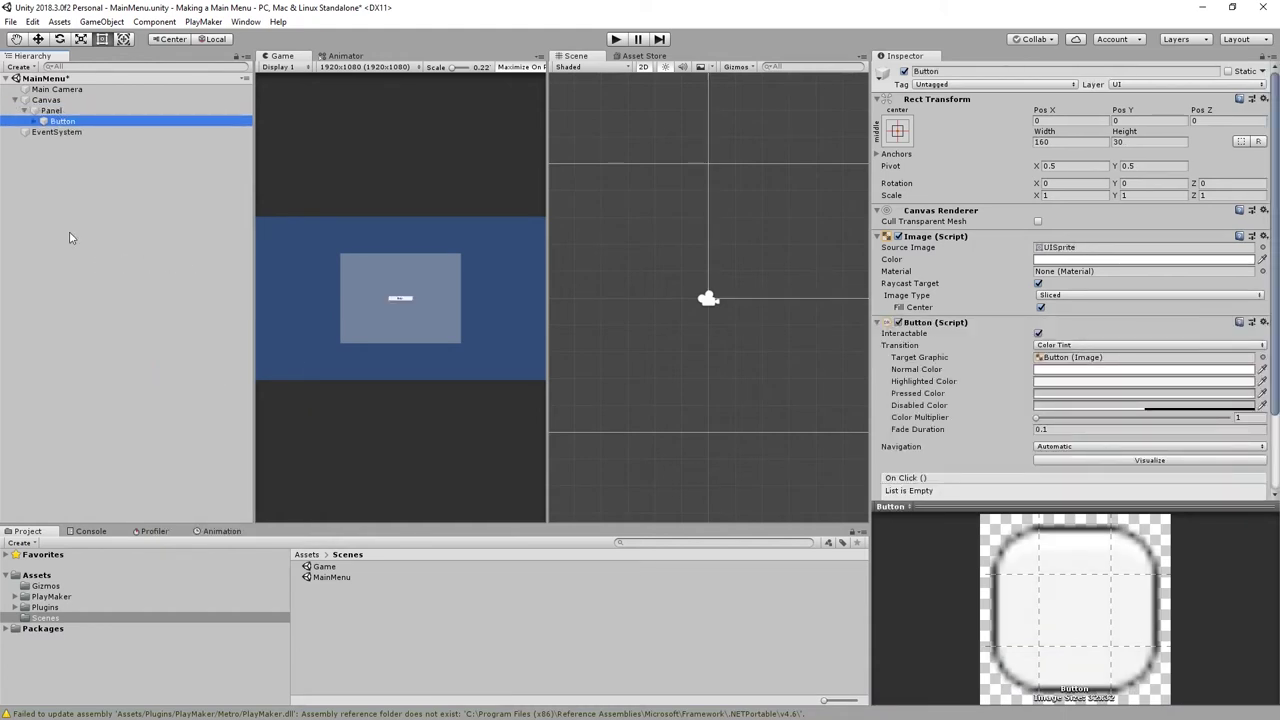
{"action": "left_click", "coordinate": [36, 121]}
- Resize the Button to width 300 and height 100
{"action": "left_click", "coordinate": [1068, 142]}
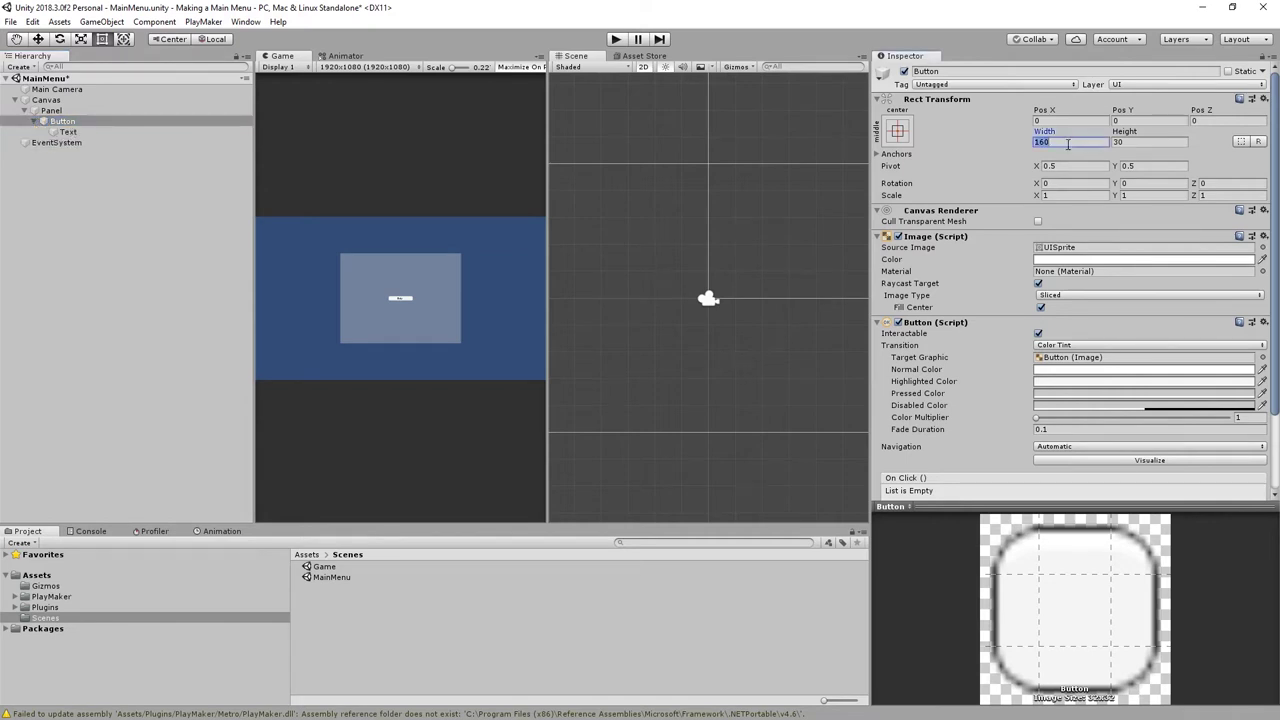
{"action": "type", "text": "300"}
{"action": "left_click", "coordinate": [1157, 143]}
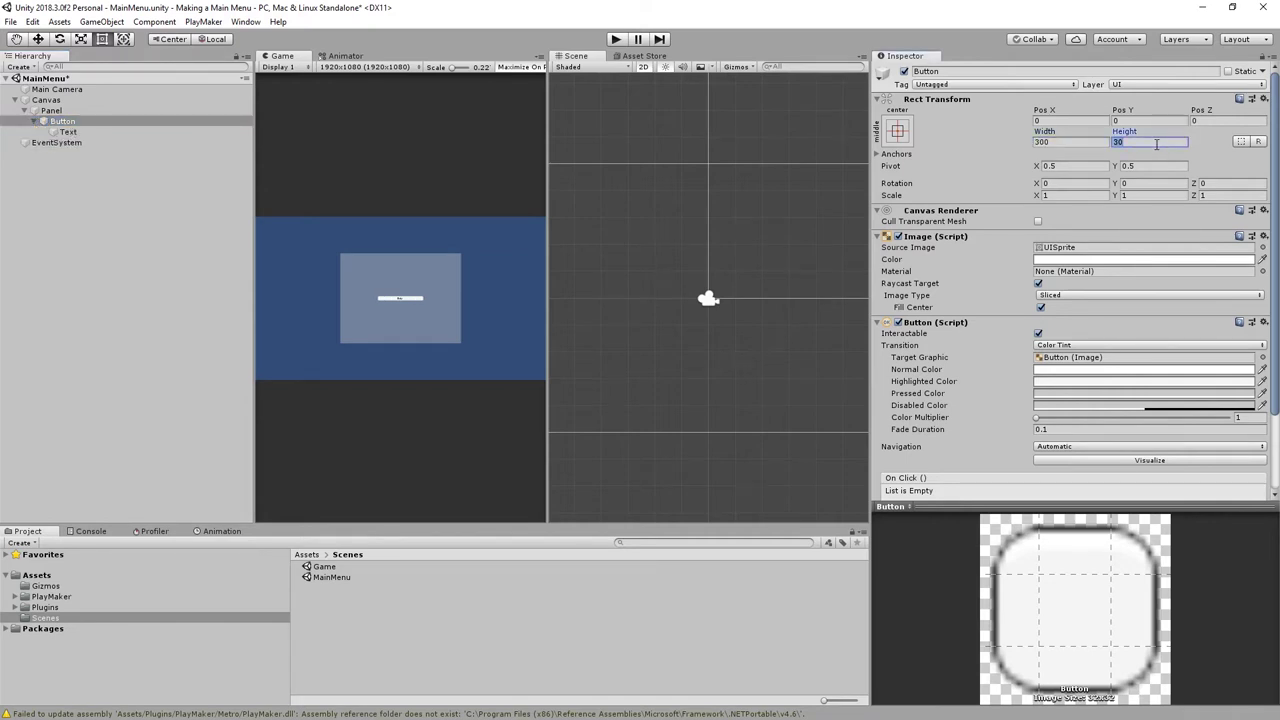
{"action": "type", "text": "100"}
{"action": "scroll", "coordinate": [885, 324], "scroll_direction": "down", "scroll_amount": 3}
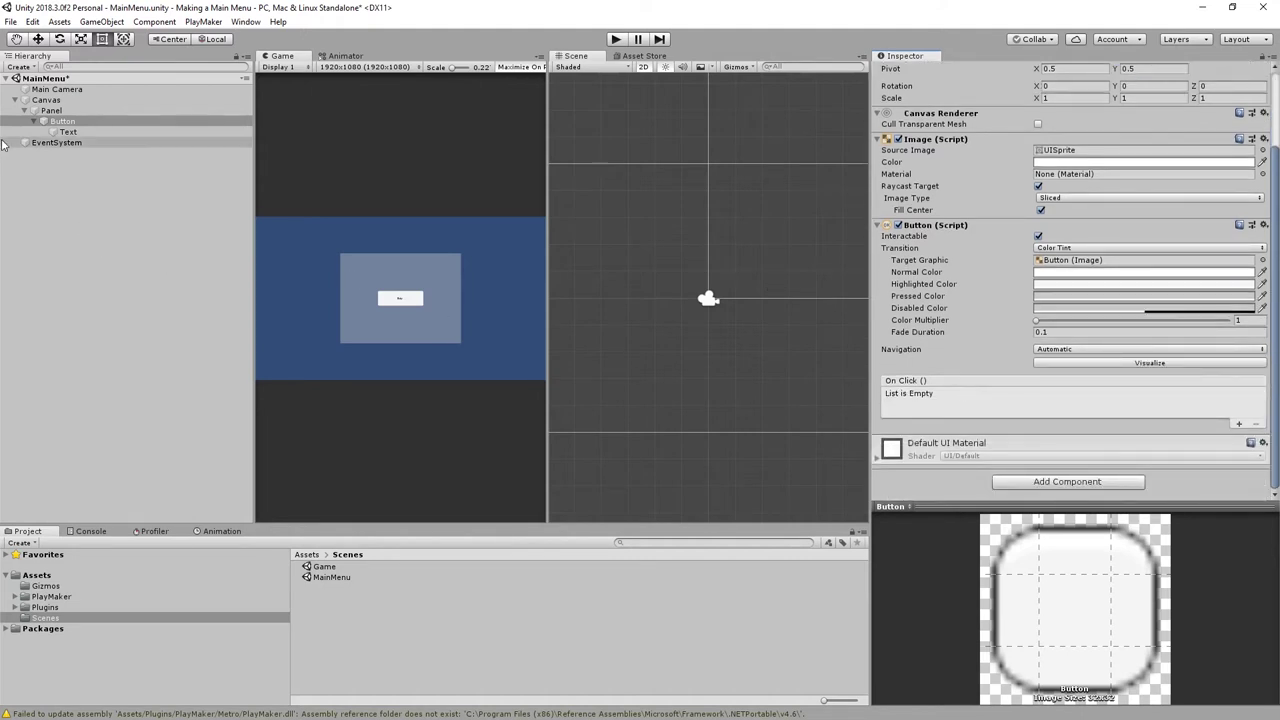
- Give the button's Text child the label 'Play' at font size 45
{"action": "left_click", "coordinate": [47, 133]}
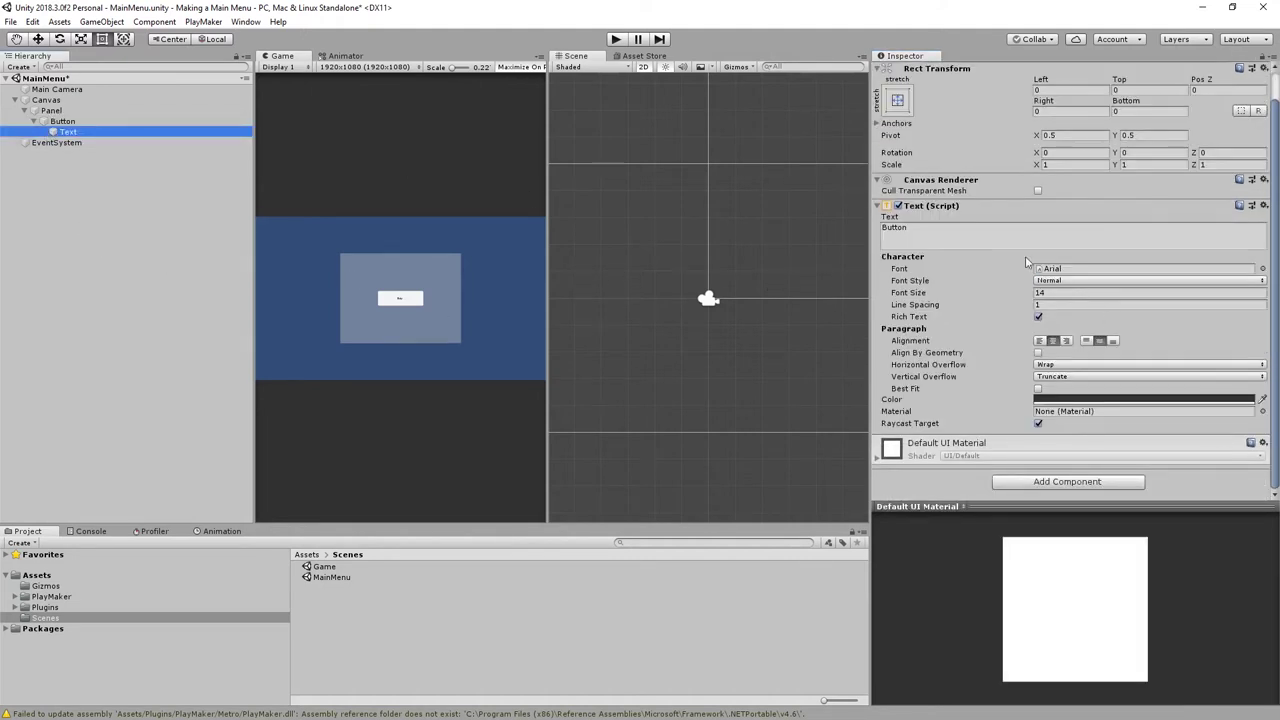
{"action": "double_click", "coordinate": [1042, 292]}
{"action": "type", "text": "30"}
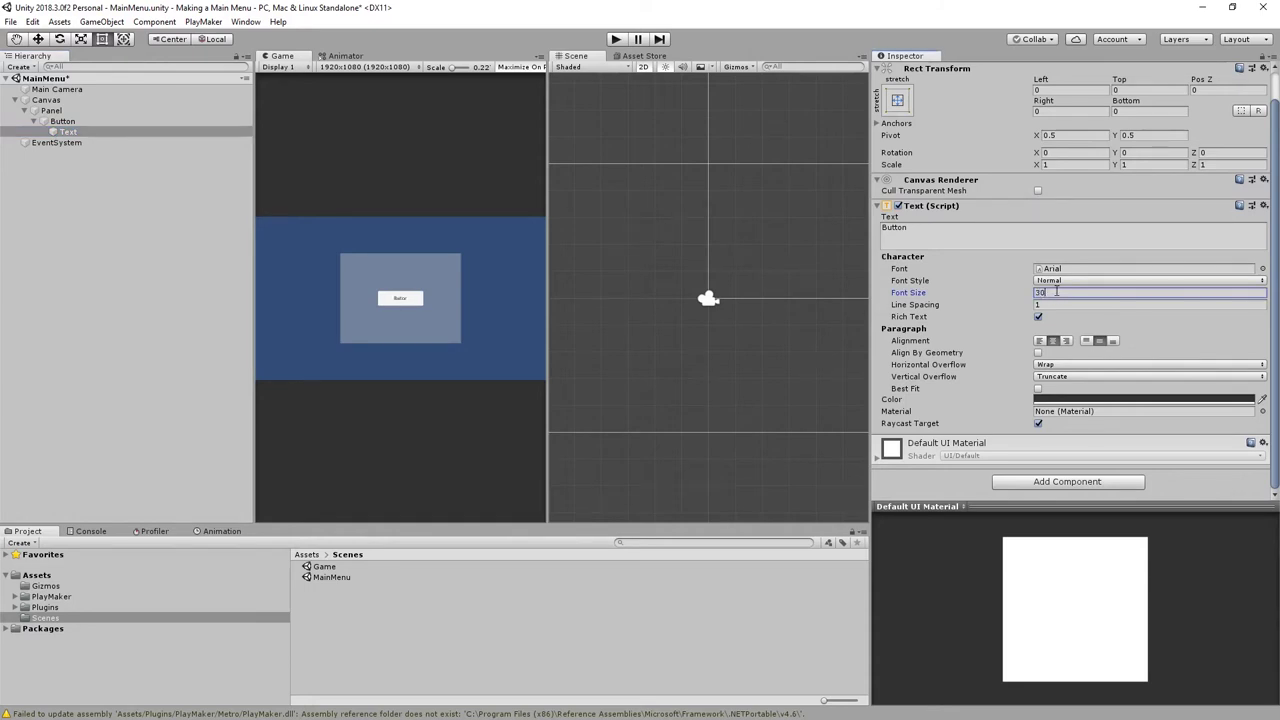
{"action": "left_click_drag", "start_coordinate": [1002, 292], "coordinate": [1006, 292]}
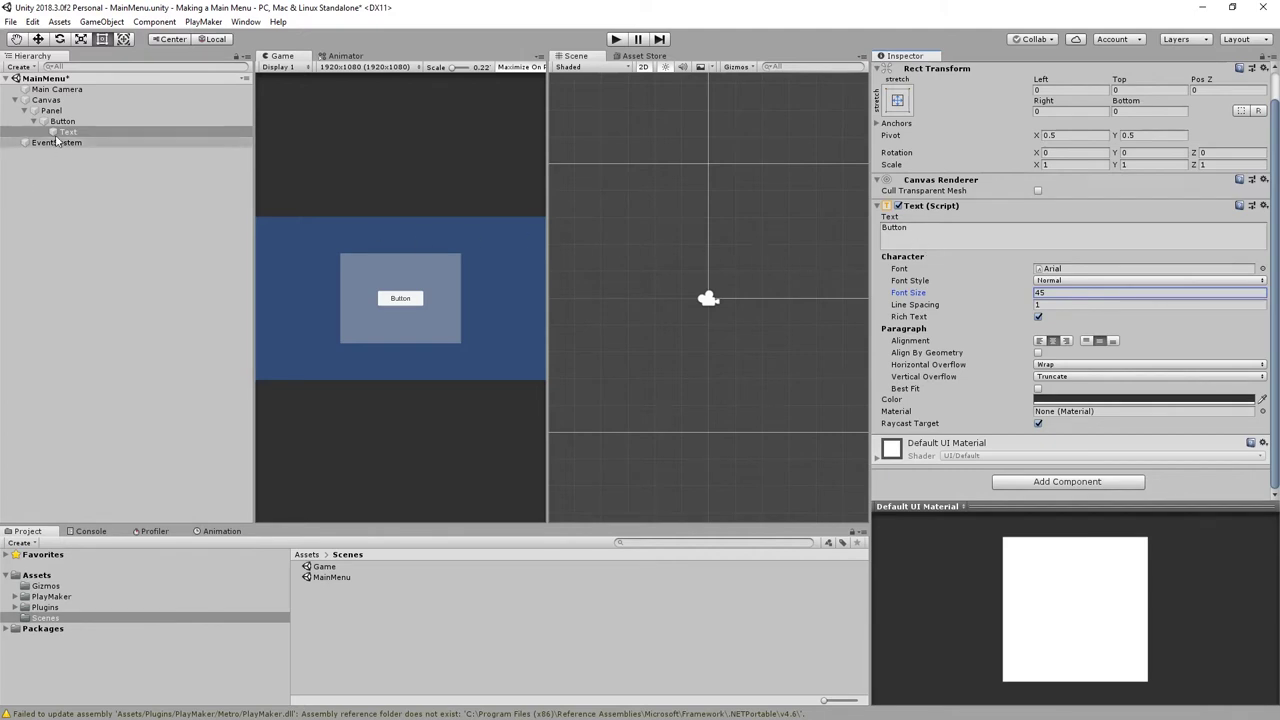
{"action": "left_click", "coordinate": [950, 228]}
{"action": "type", "text": "Play"}
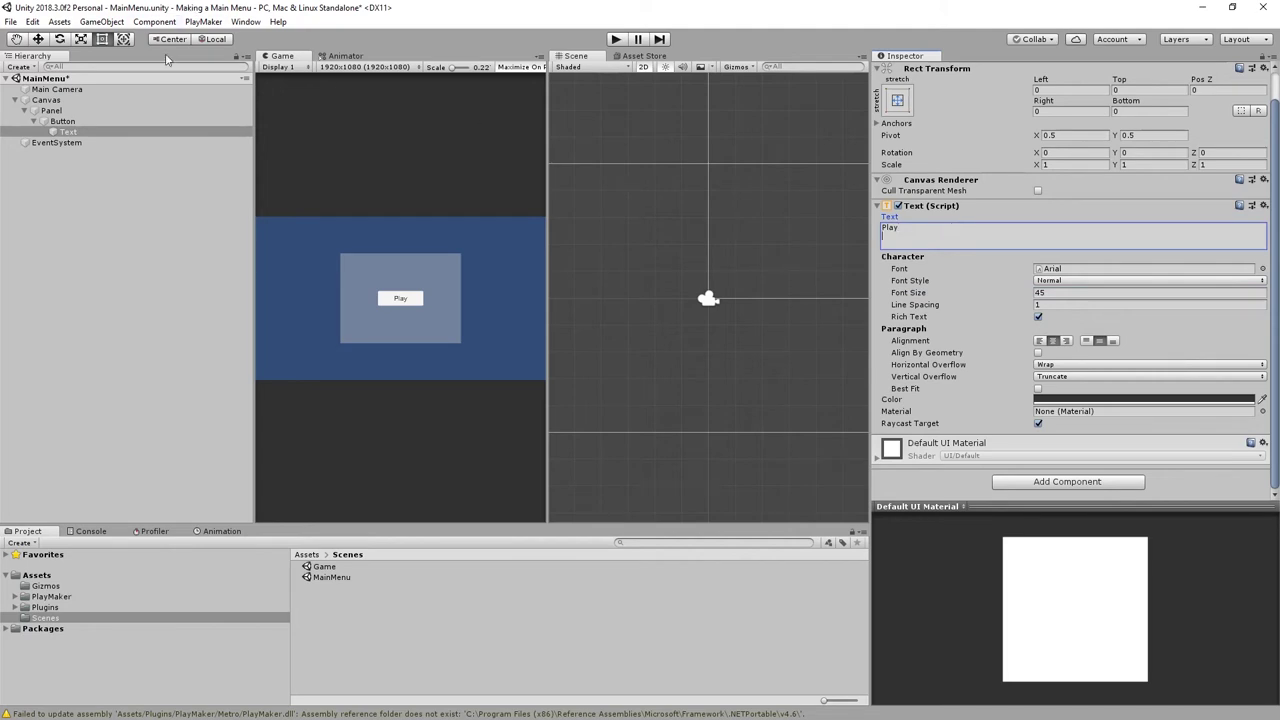
{"action": "left_click", "coordinate": [68, 121]}
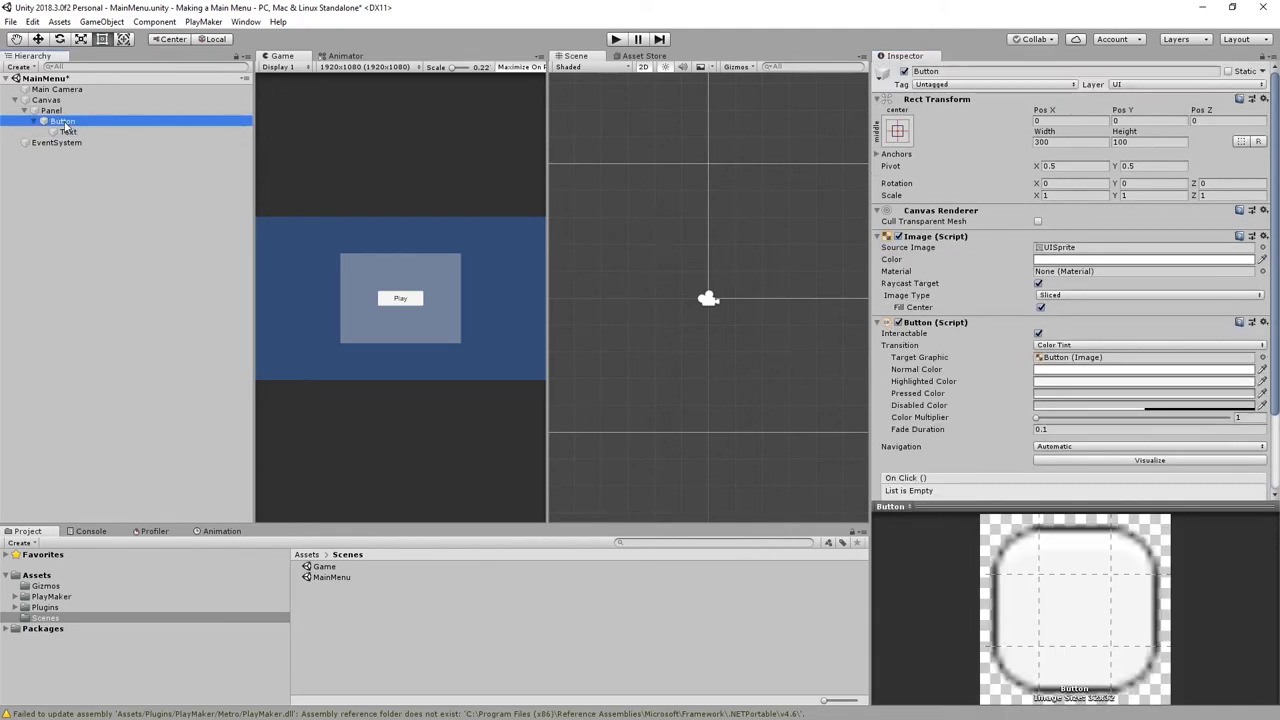
- Rename the Button object to Play Button and collapse it in the Hierarchy
{"action": "left_click", "coordinate": [64, 122]}
{"action": "left_click", "coordinate": [86, 121]}
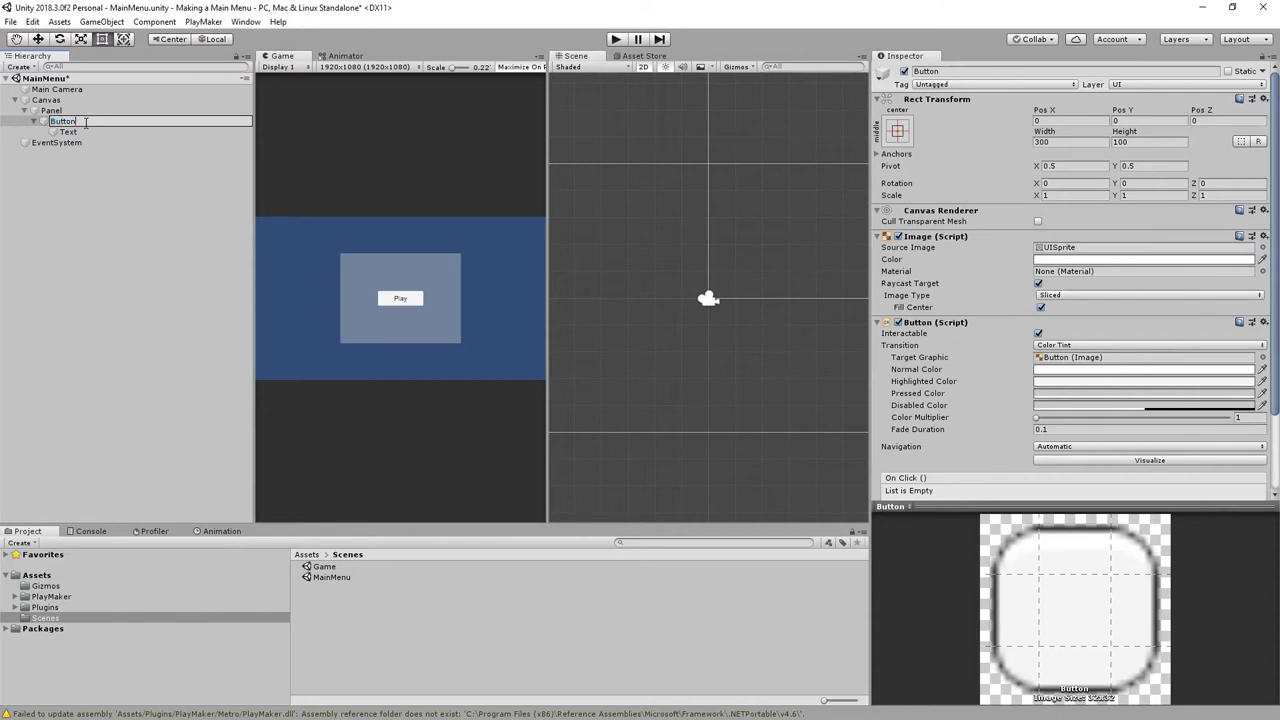
{"action": "key", "text": "Left"}
{"action": "type", "text": "Play"}
{"action": "key", "text": "Return"}
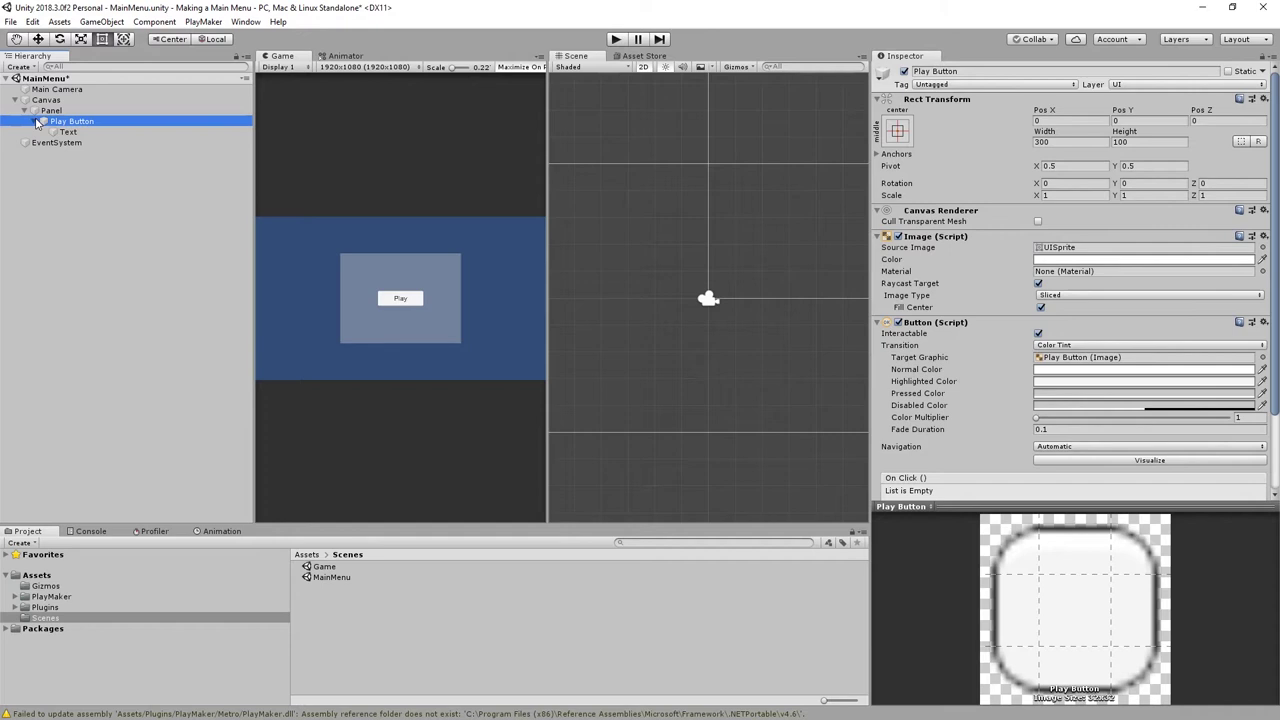
{"action": "left_click", "coordinate": [36, 121]}
- Duplicate Play Button and rename the copy to Quit Button
{"action": "key", "text": "ctrl+d"}
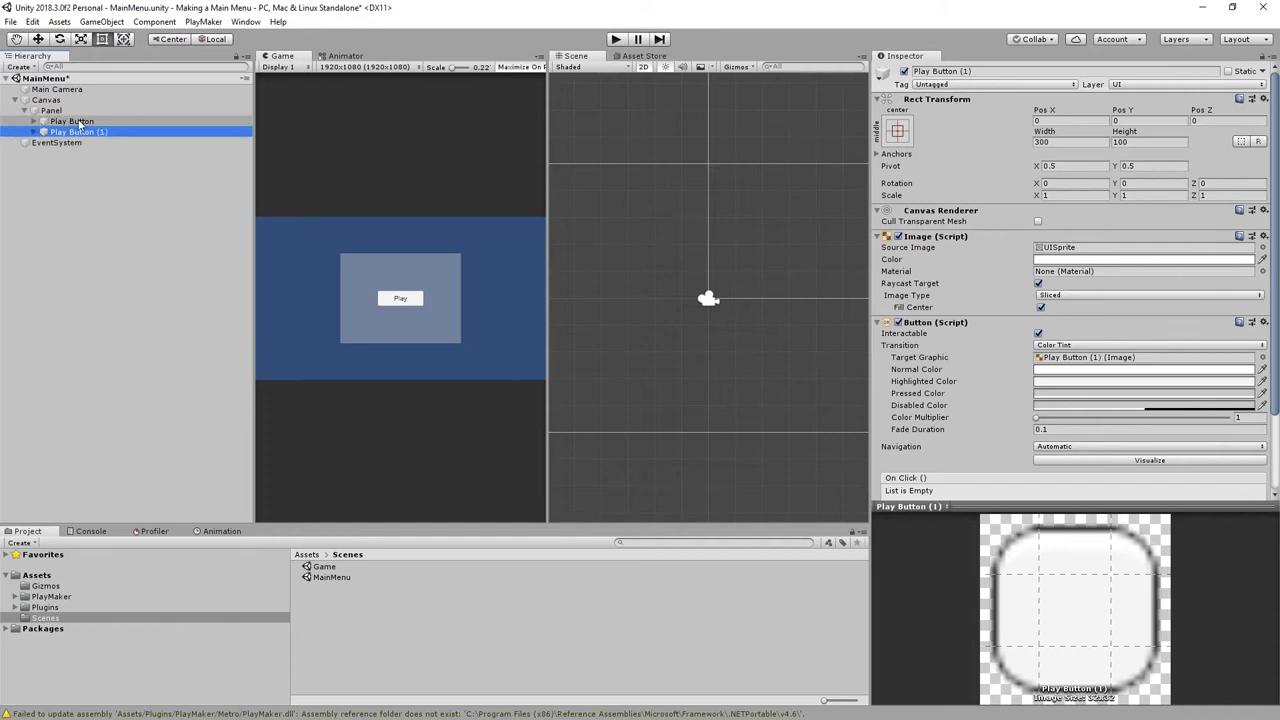
{"action": "left_click", "coordinate": [85, 133]}
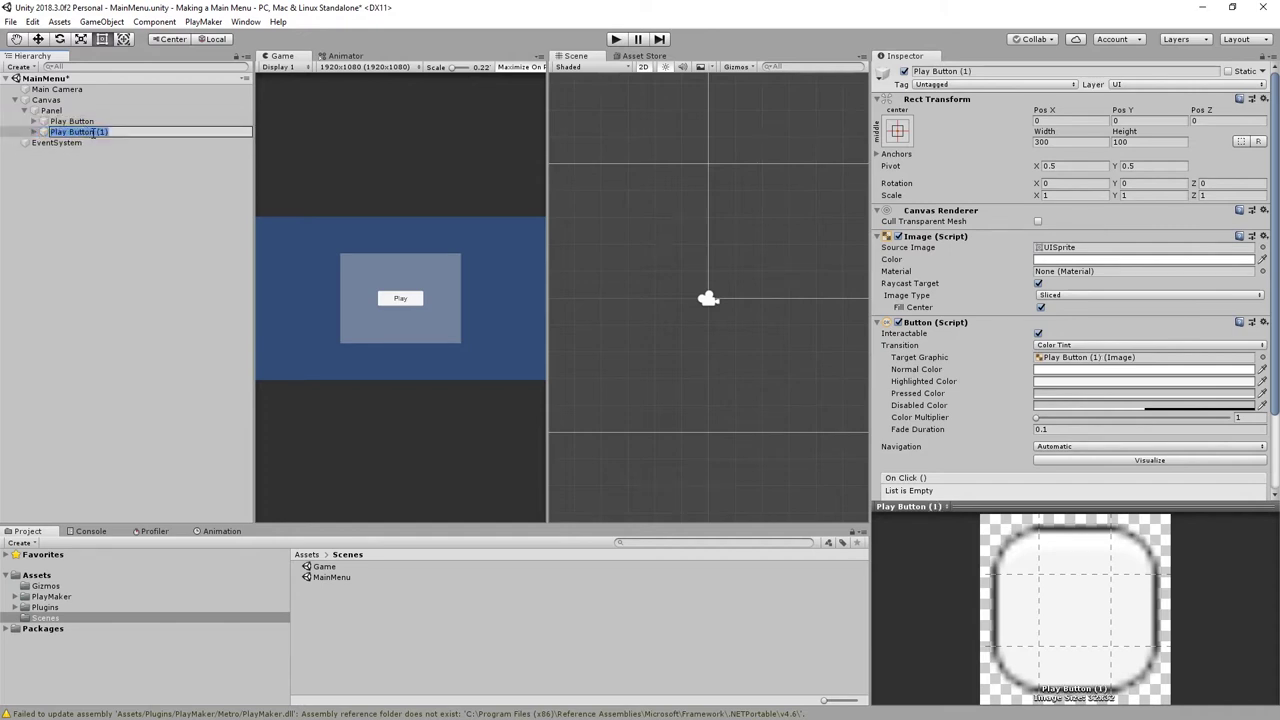
{"action": "double_click", "coordinate": [102, 132]}
{"action": "key", "text": "BackSpace"}
{"action": "left_click_drag", "start_coordinate": [67, 131], "coordinate": [38, 132]}
{"action": "type", "text": "Quit Button"}
{"action": "key", "text": "Return"}
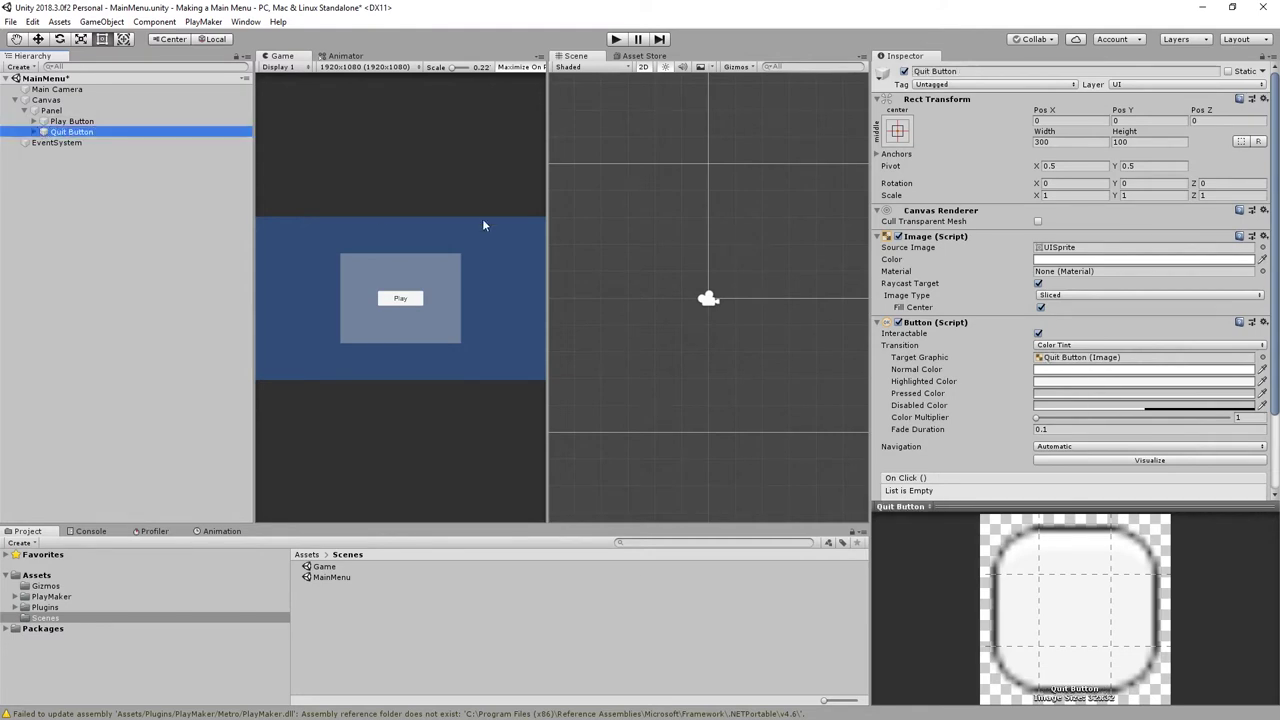
{"action": "left_click", "coordinate": [96, 111]}
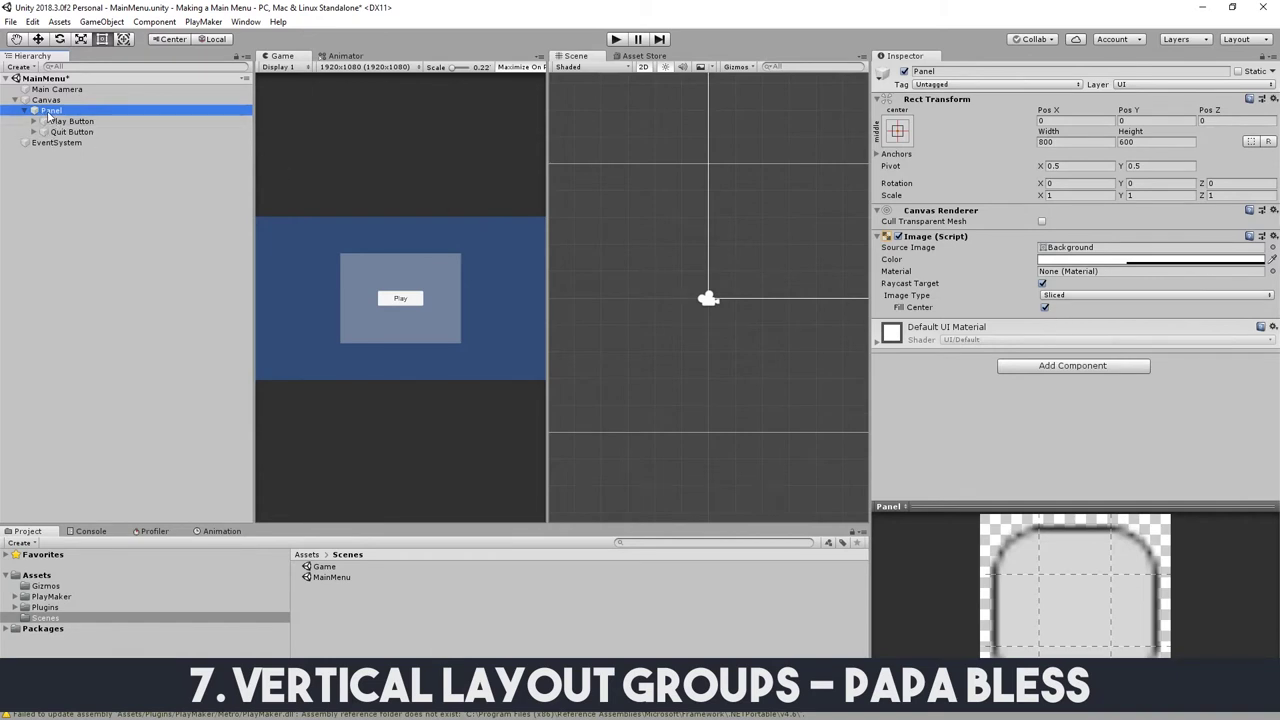
- Add a Middle Center Vertical Layout Group to the Panel and shrink its height to 352.6
{"action": "left_click", "coordinate": [1014, 367]}
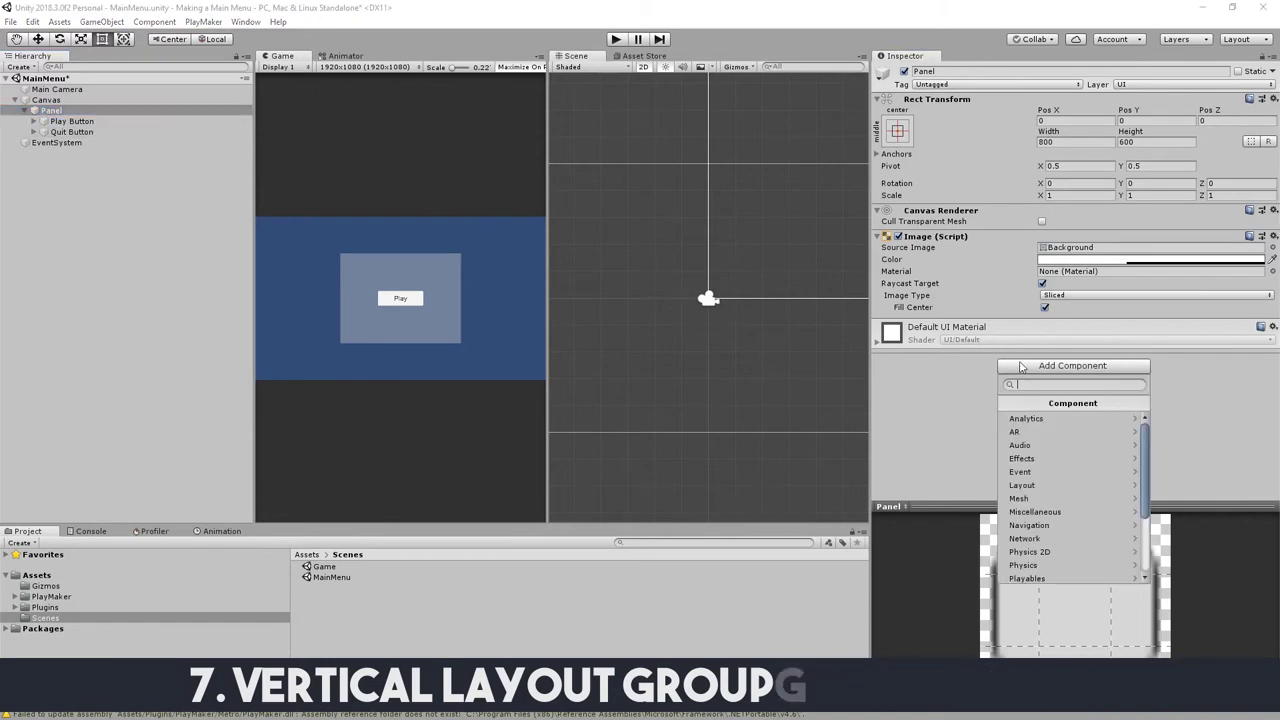
{"action": "left_click", "coordinate": [1038, 485]}
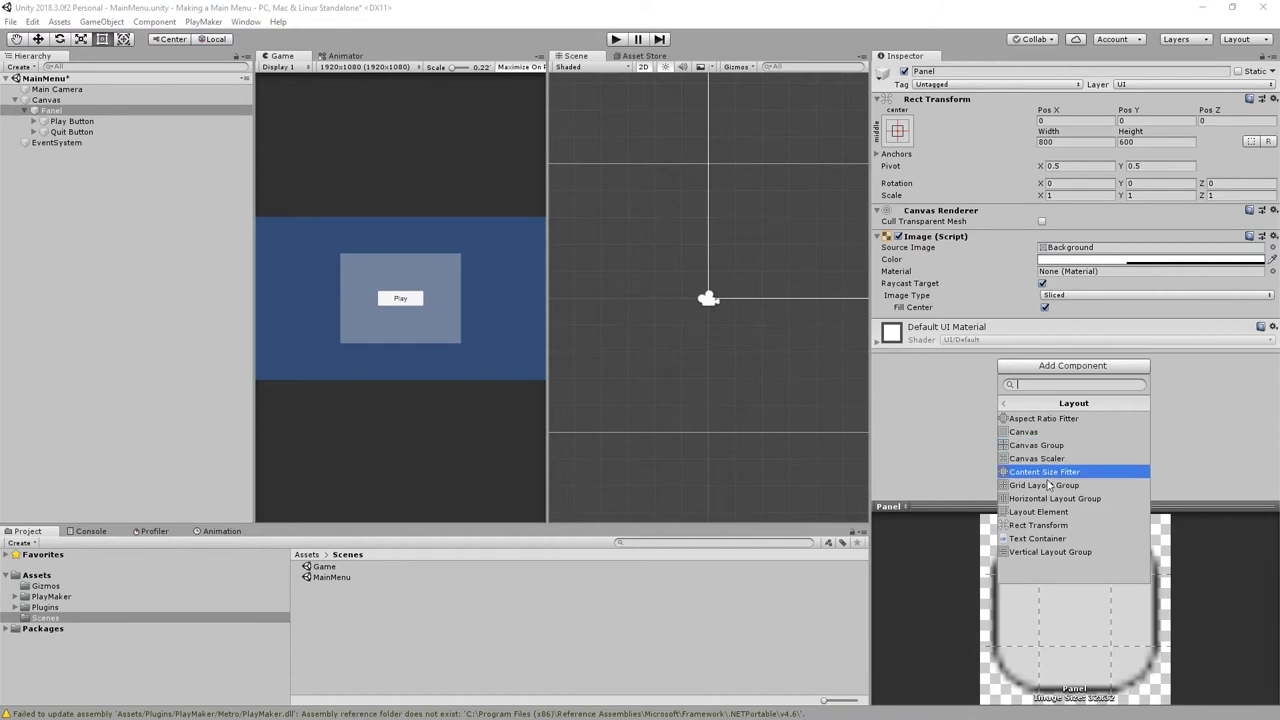
{"action": "left_click", "coordinate": [1045, 555]}
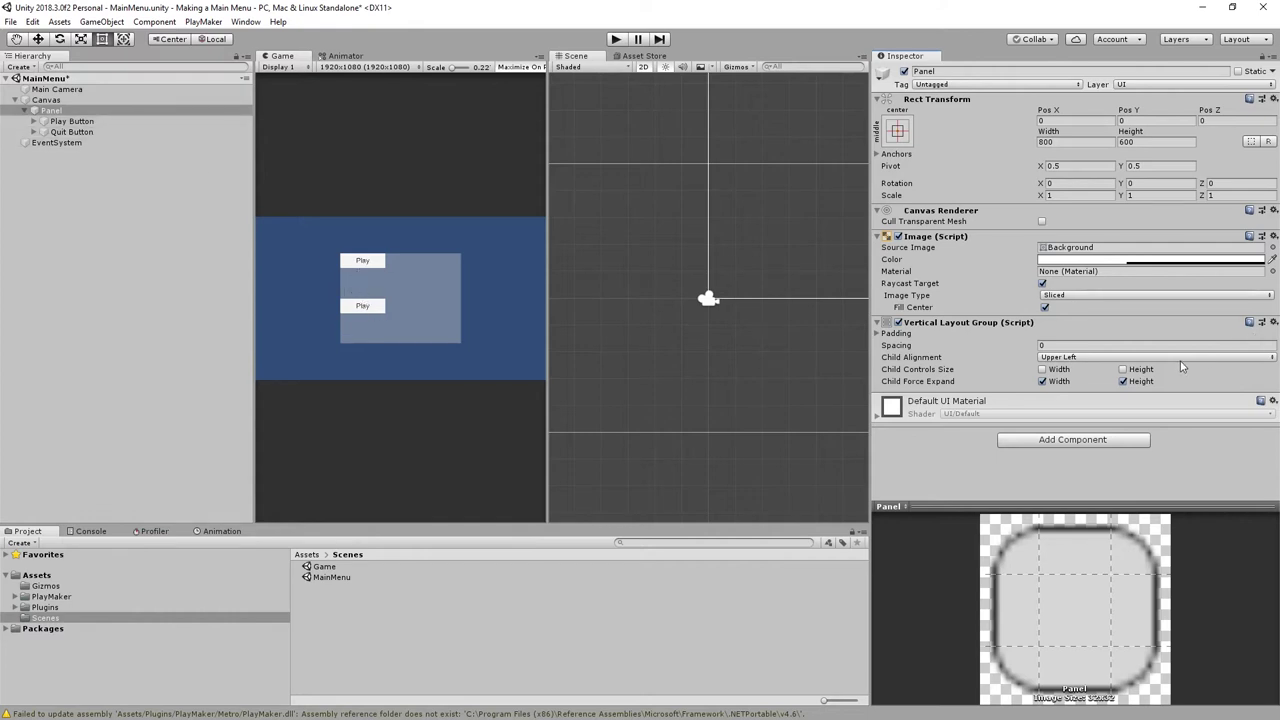
{"action": "left_click", "coordinate": [1096, 361]}
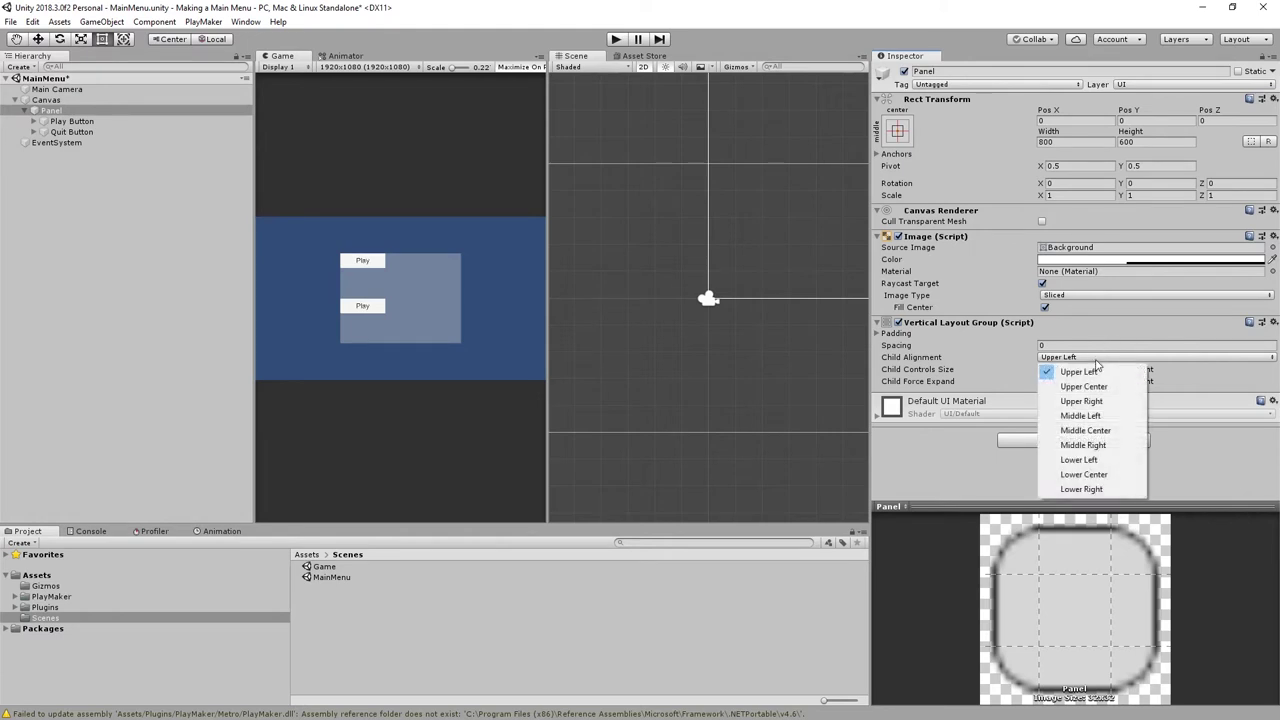
{"action": "left_click", "coordinate": [1105, 432]}
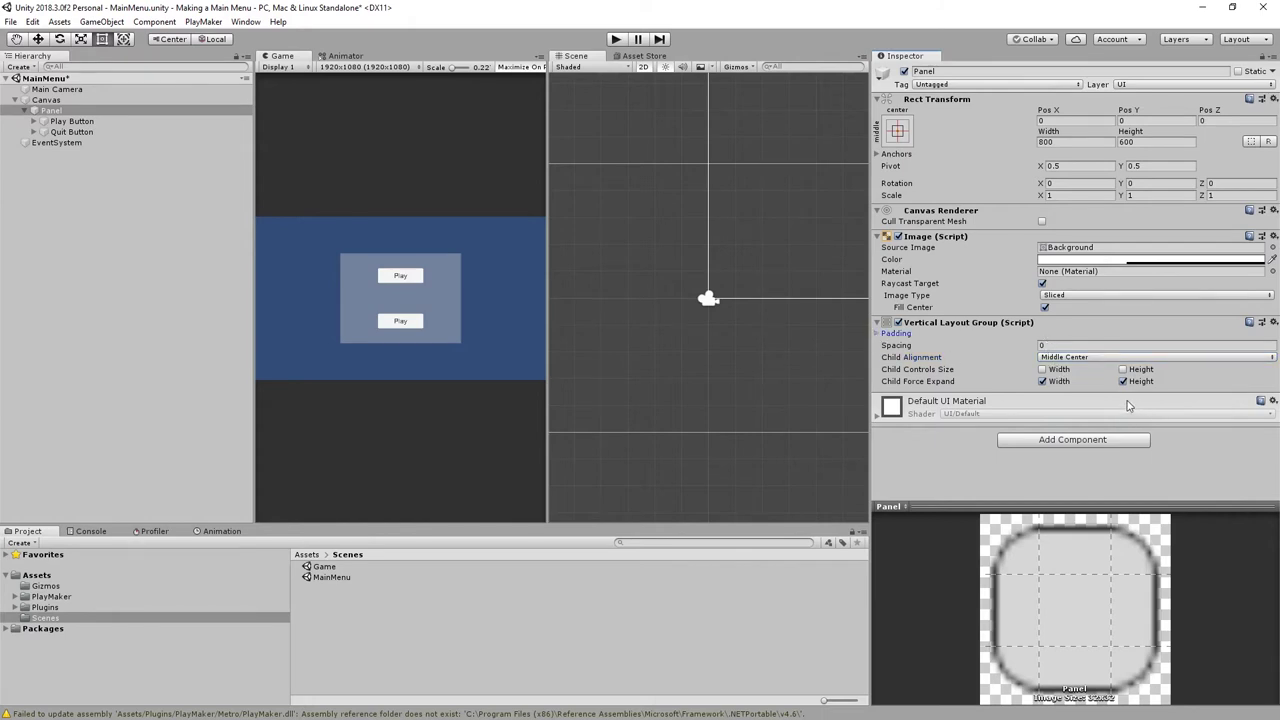
{"action": "left_click", "coordinate": [1135, 141]}
{"action": "left_click_drag", "start_coordinate": [1125, 140], "coordinate": [902, 34]}
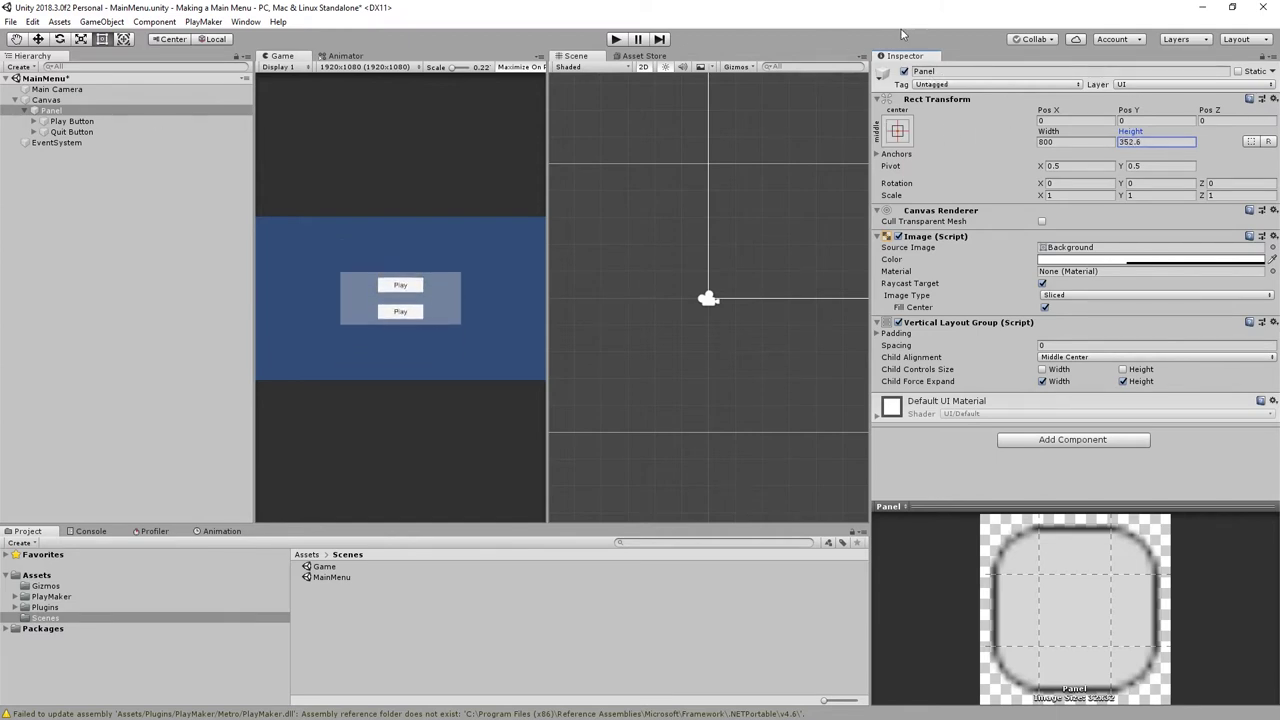
- Set the Panel's Rect Transform width and height to 400 each
{"action": "left_click", "coordinate": [1162, 138]}
{"action": "type", "text": "400"}
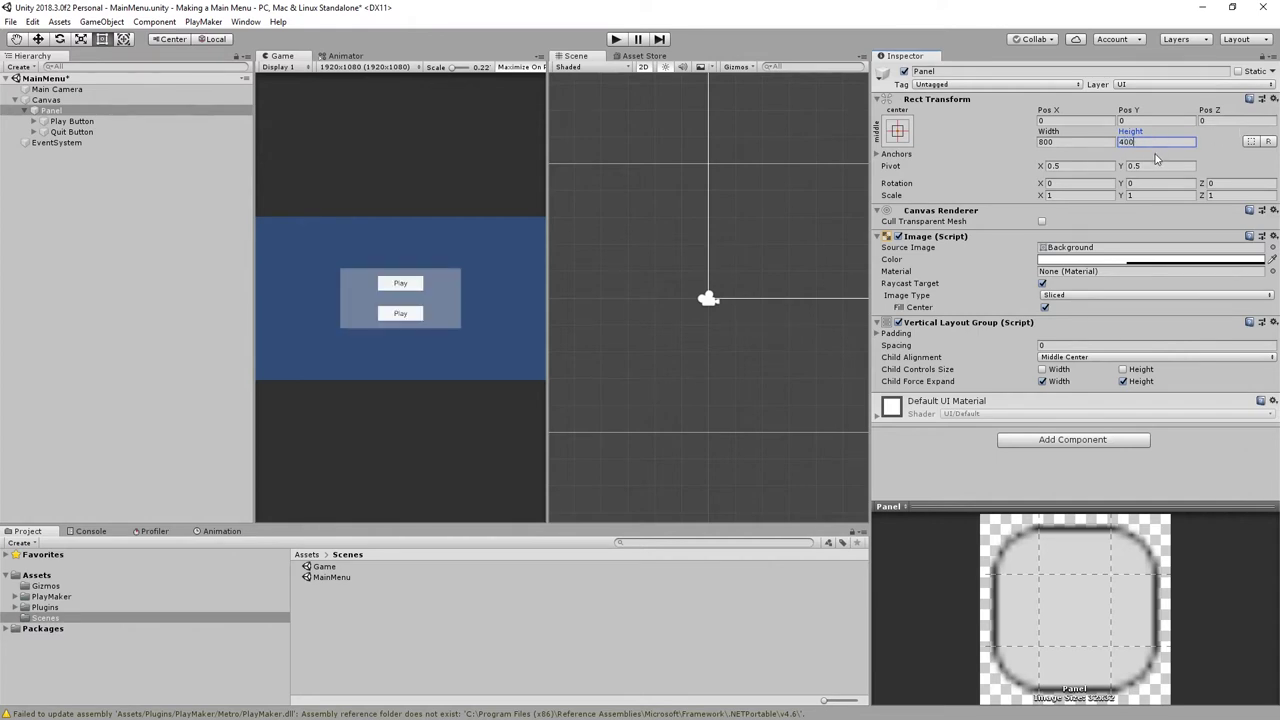
{"action": "left_click", "coordinate": [1070, 142]}
{"action": "type", "text": "400"}
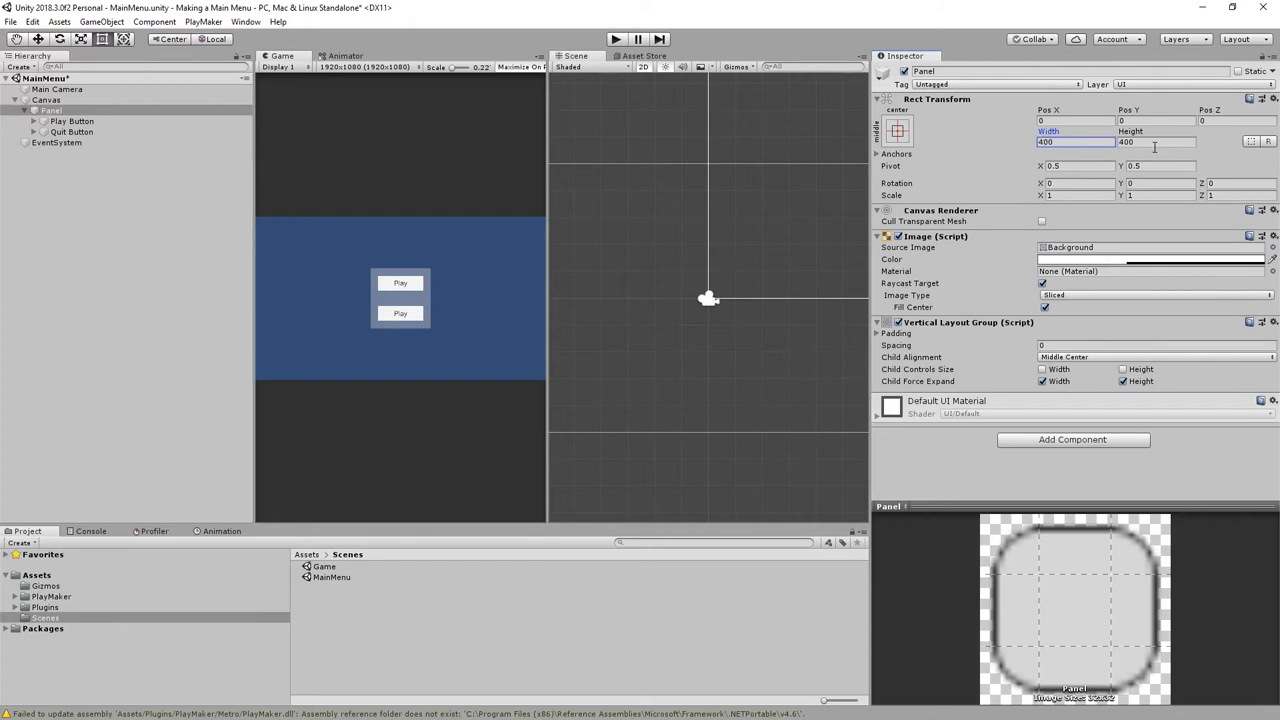
{"action": "key", "text": "Tab"}
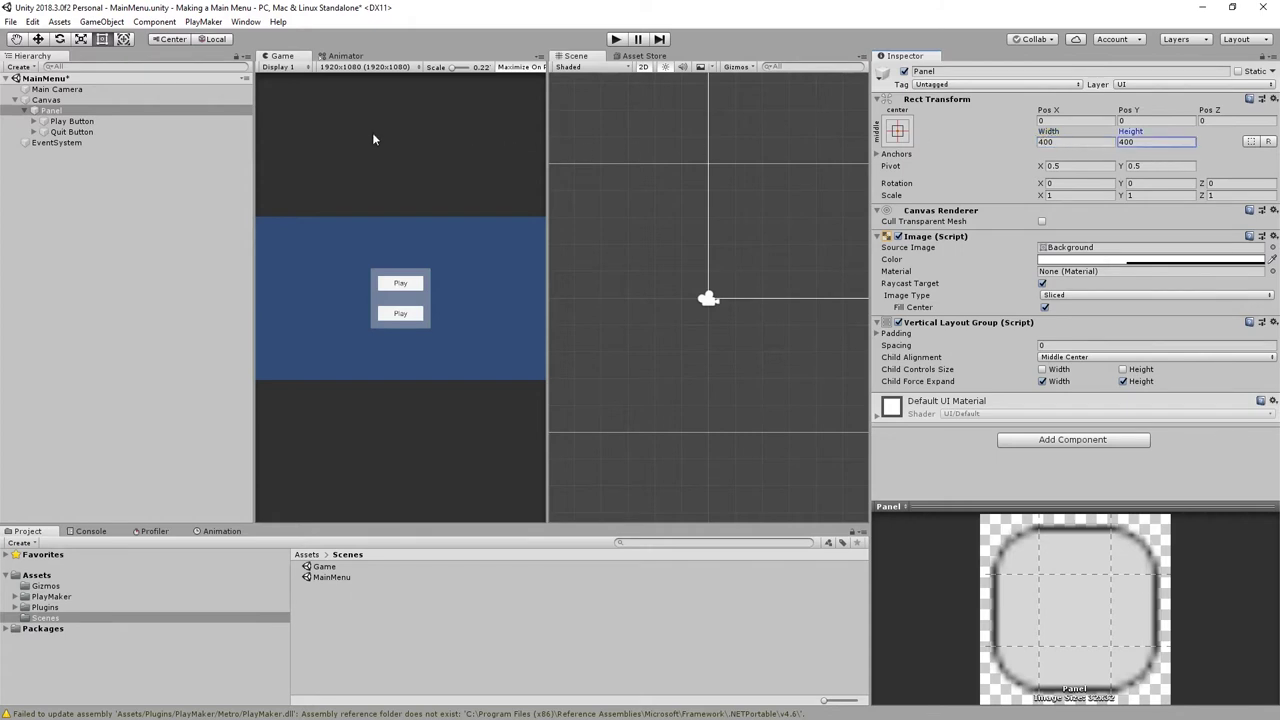
{"action": "left_click", "coordinate": [34, 132]}
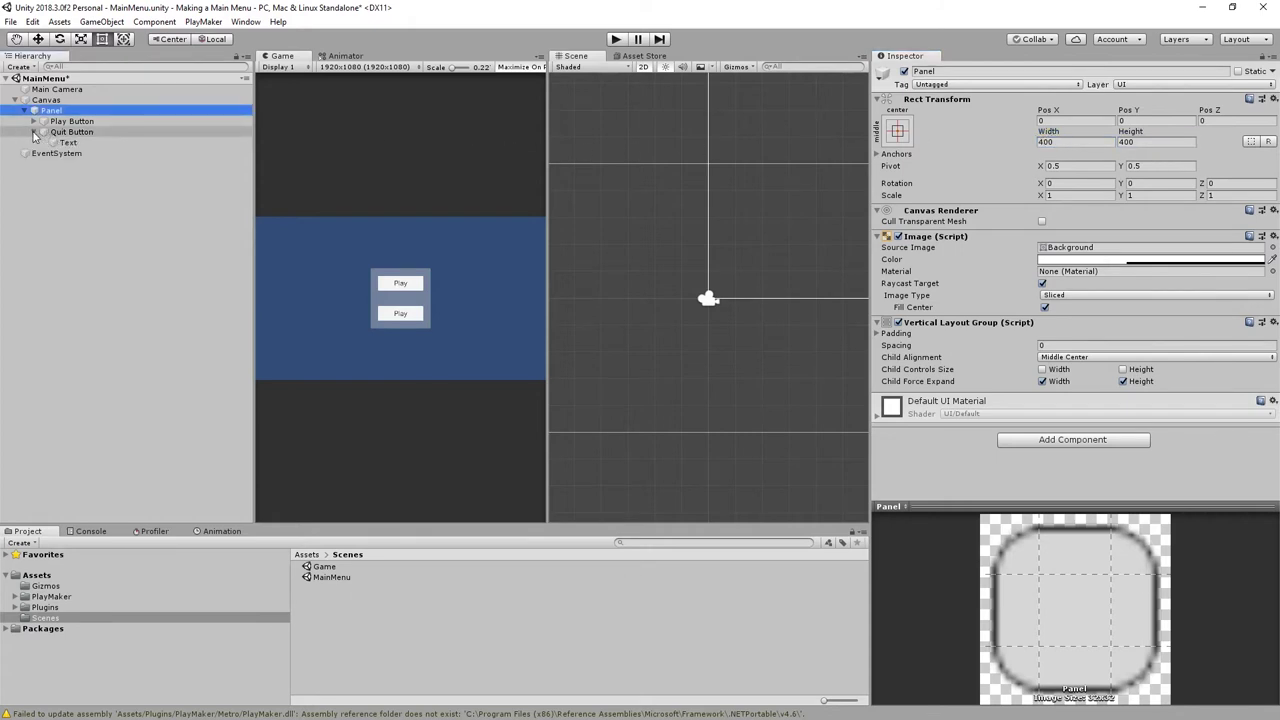
- Change the Quit Button's Text label from Play to Quit
{"action": "left_click", "coordinate": [104, 143]}
{"action": "left_click", "coordinate": [1035, 277]}
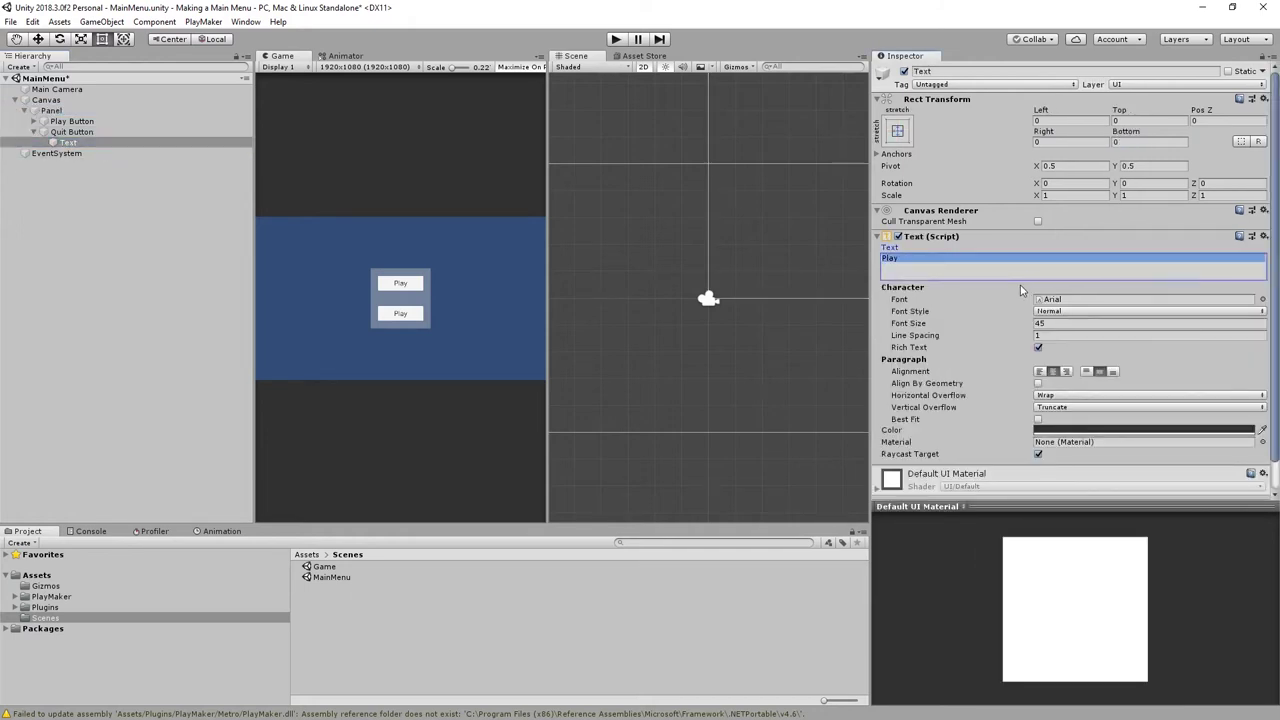
{"action": "type", "text": "Quit"}
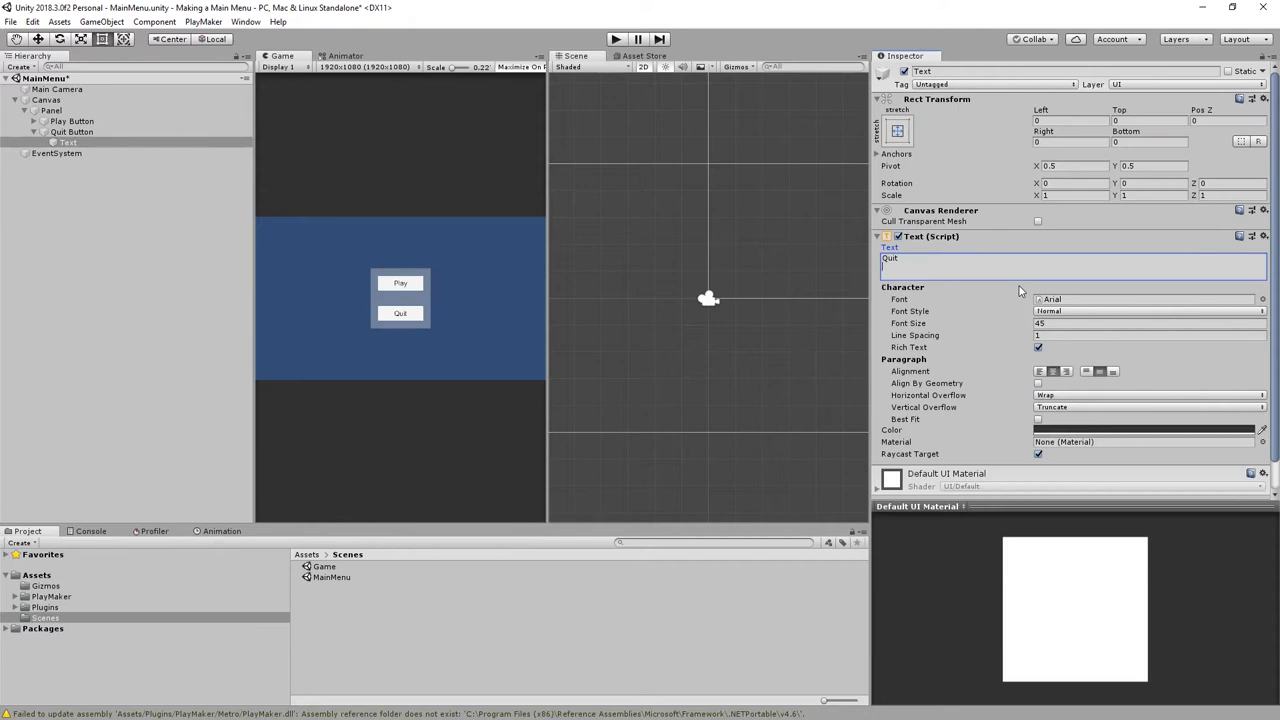
{"action": "left_click", "coordinate": [58, 196]}
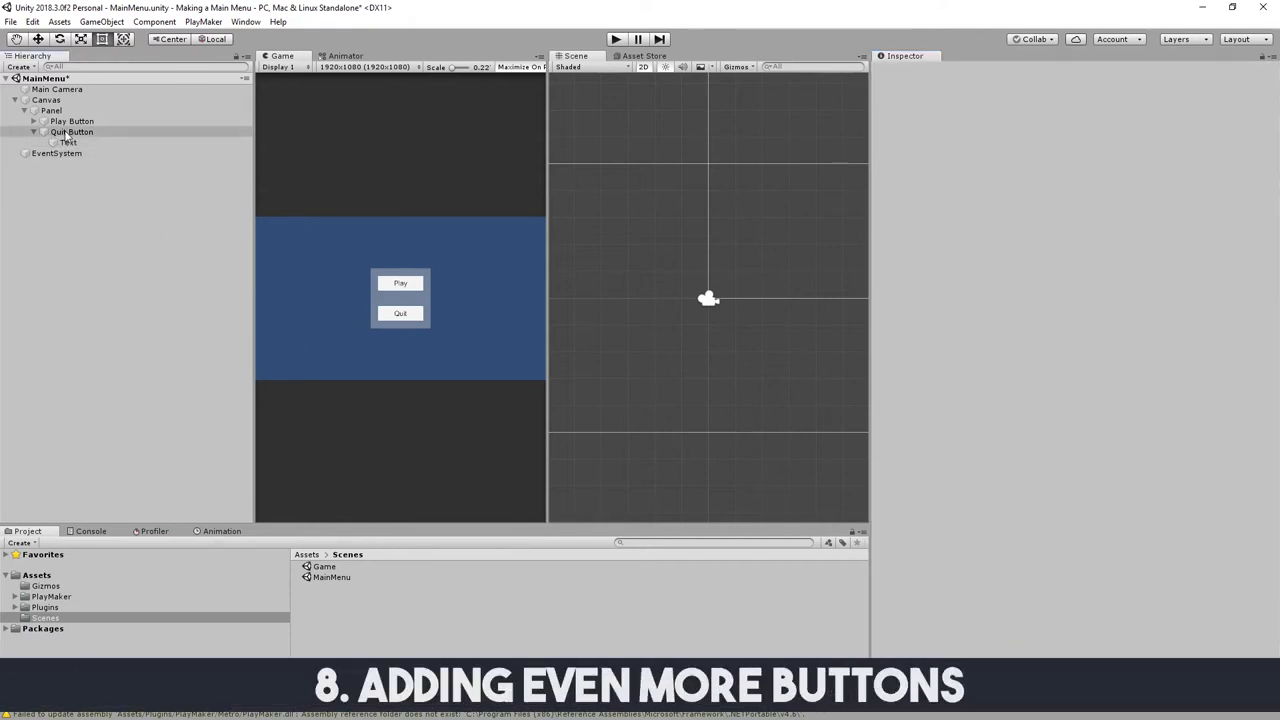
{"action": "left_click", "coordinate": [34, 132]}
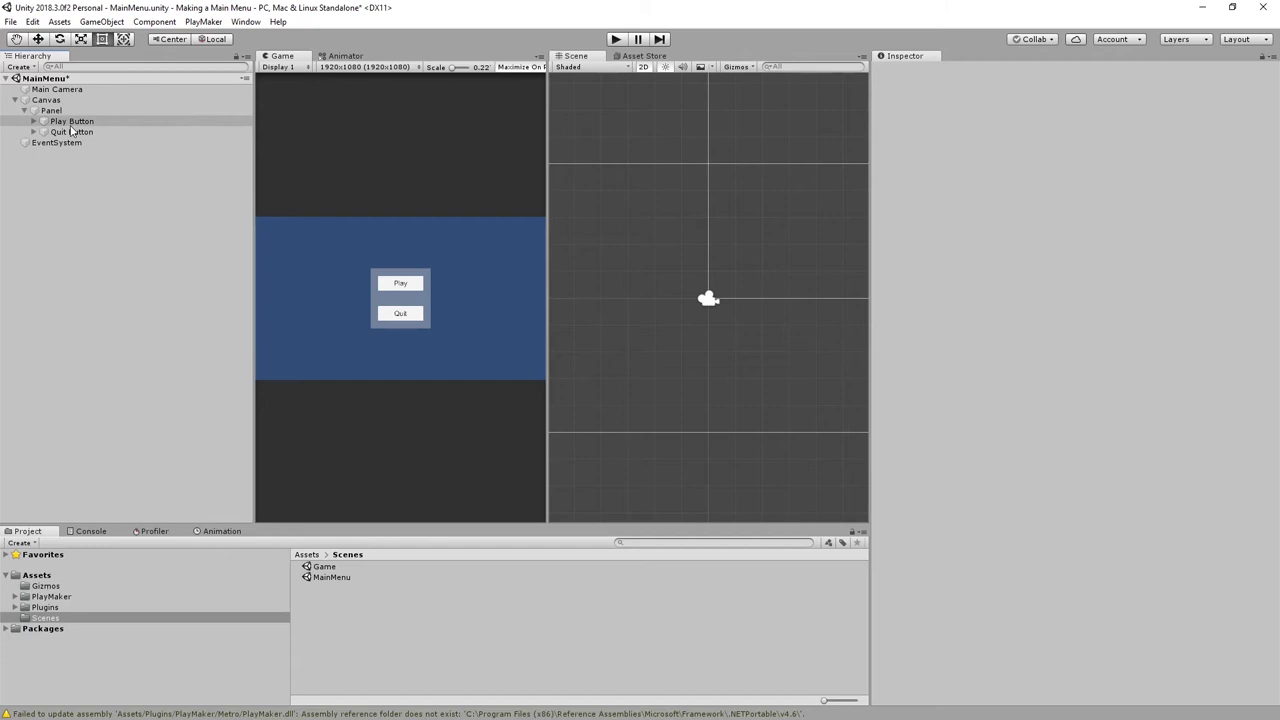
- Duplicate Play Button, place the copy between Play and Quit, and name it Options Button
{"action": "left_click", "coordinate": [71, 124]}
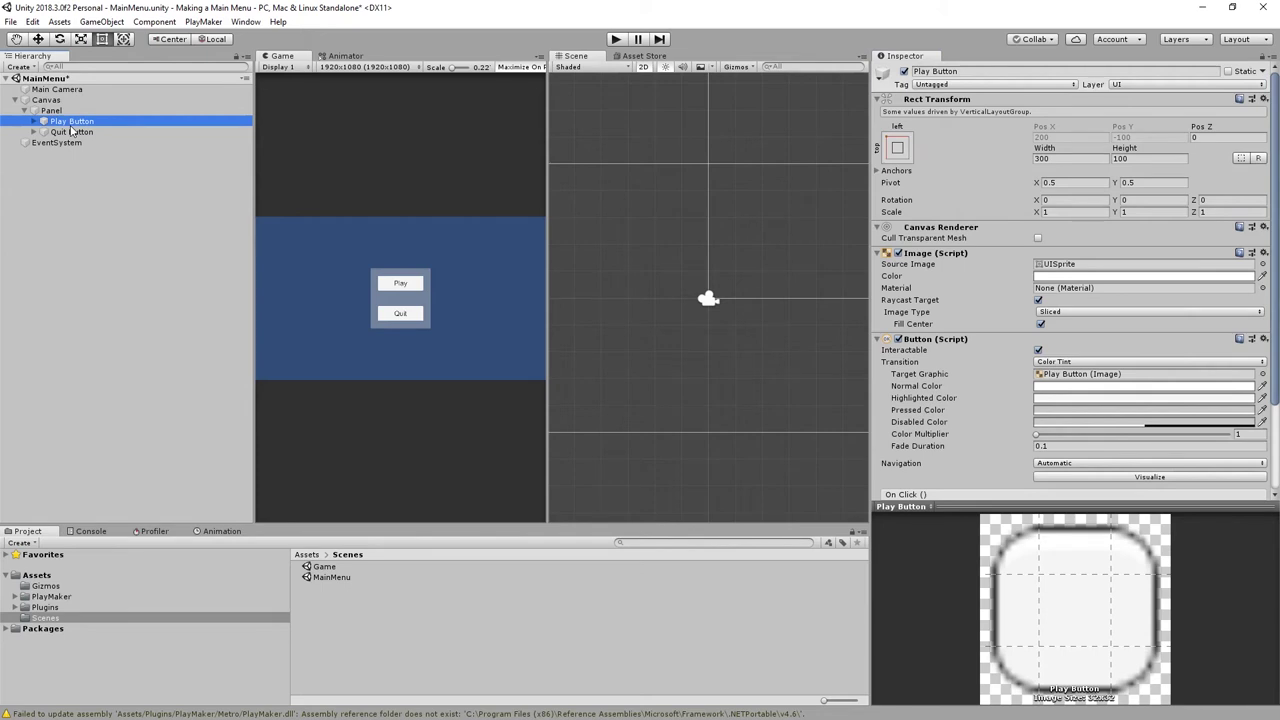
{"action": "key", "text": "ctrl+d"}
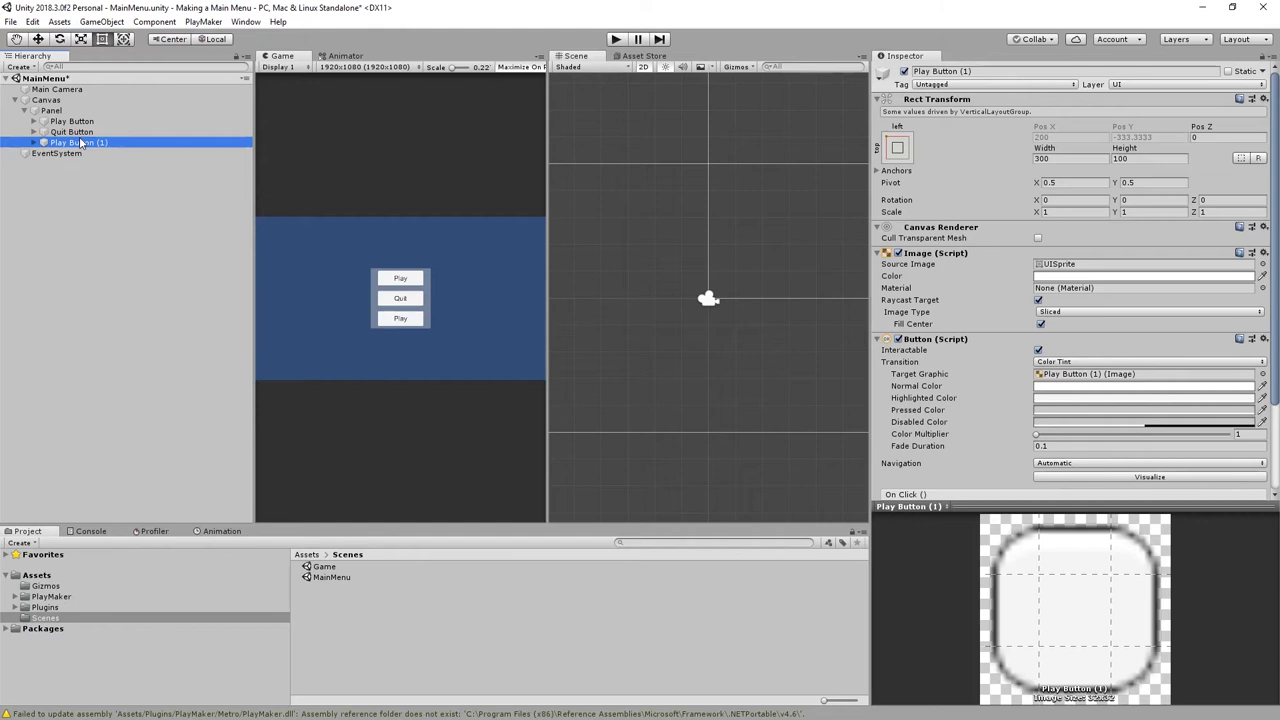
{"action": "left_click_drag", "start_coordinate": [80, 143], "coordinate": [88, 131]}
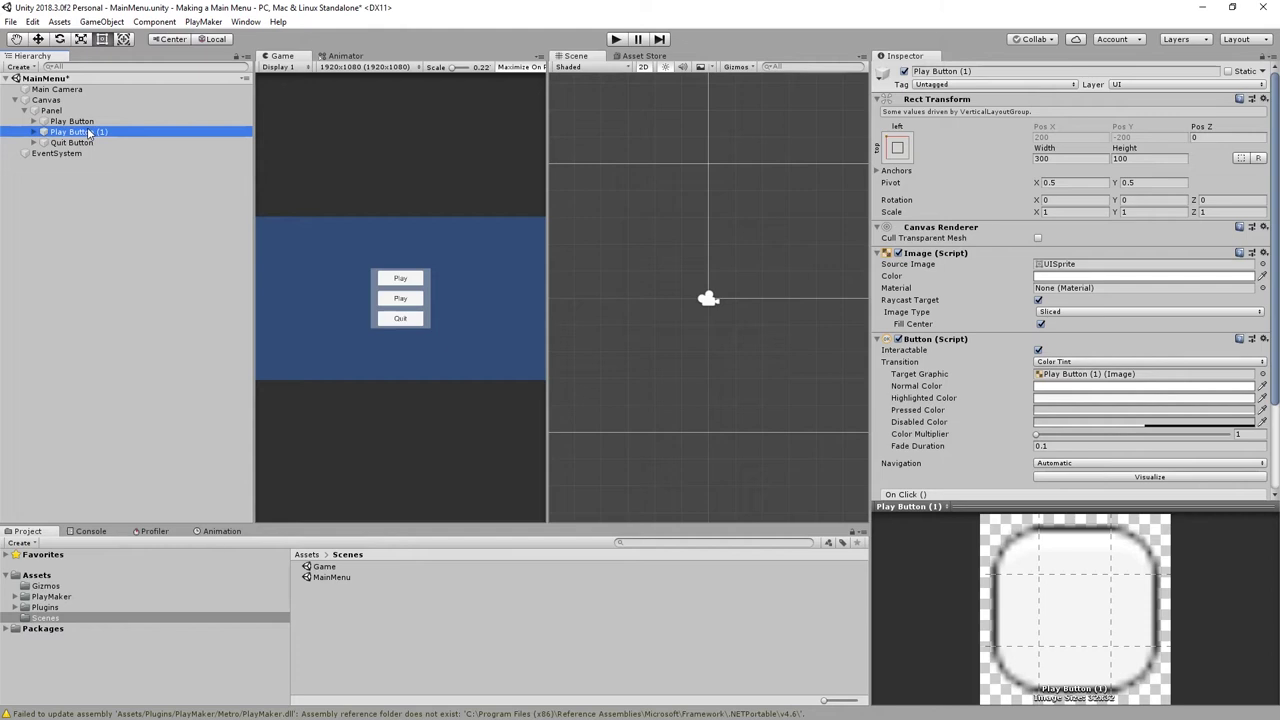
{"action": "left_click", "coordinate": [88, 133]}
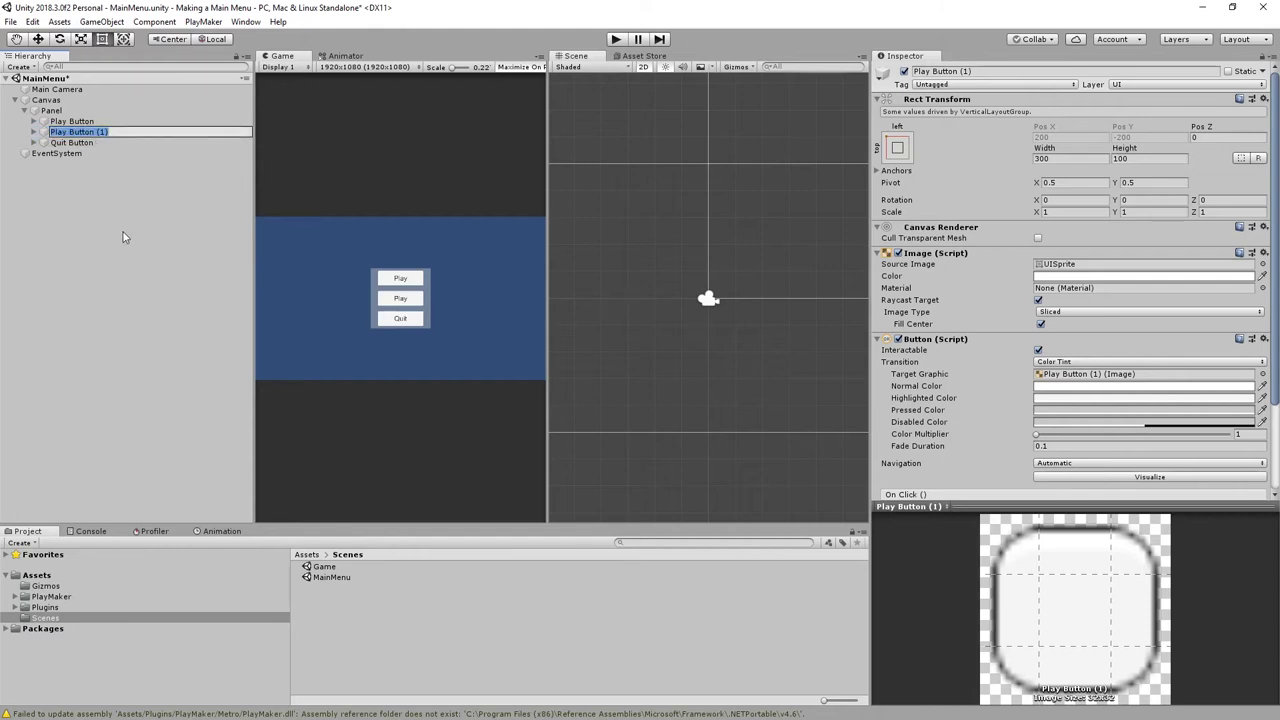
{"action": "type", "text": "Options B"}
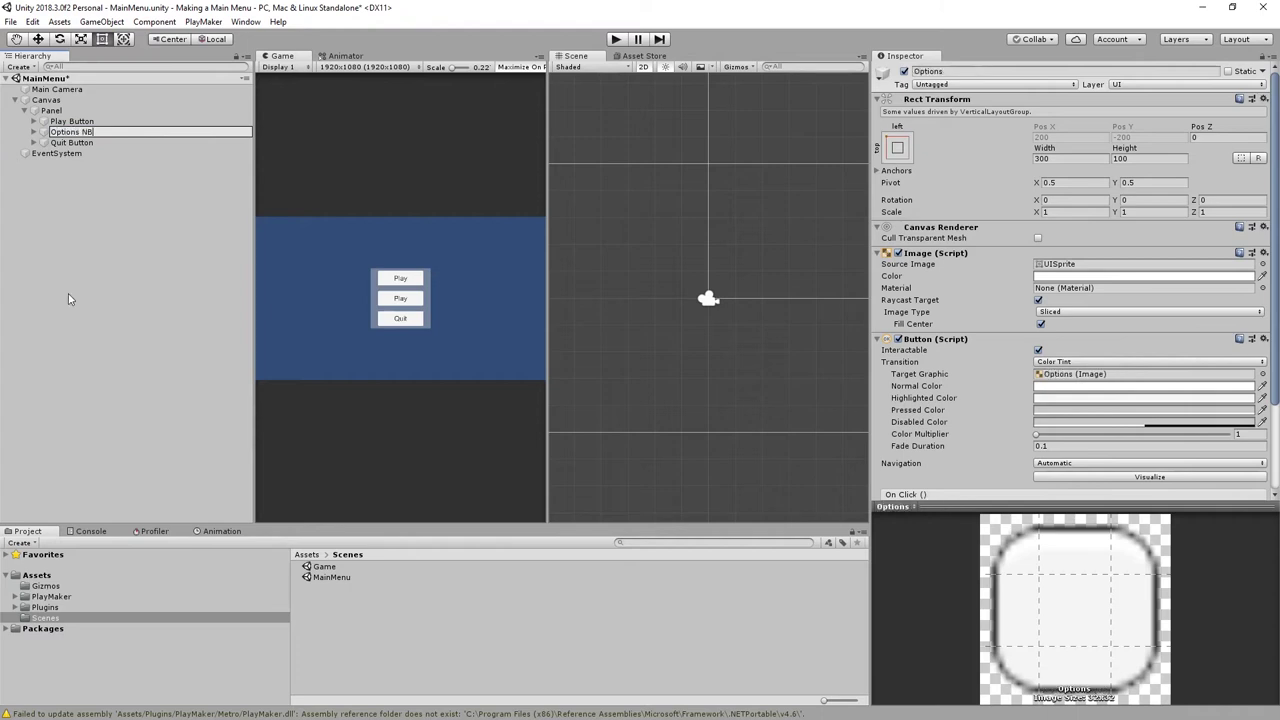
{"action": "type", "text": "utton"}
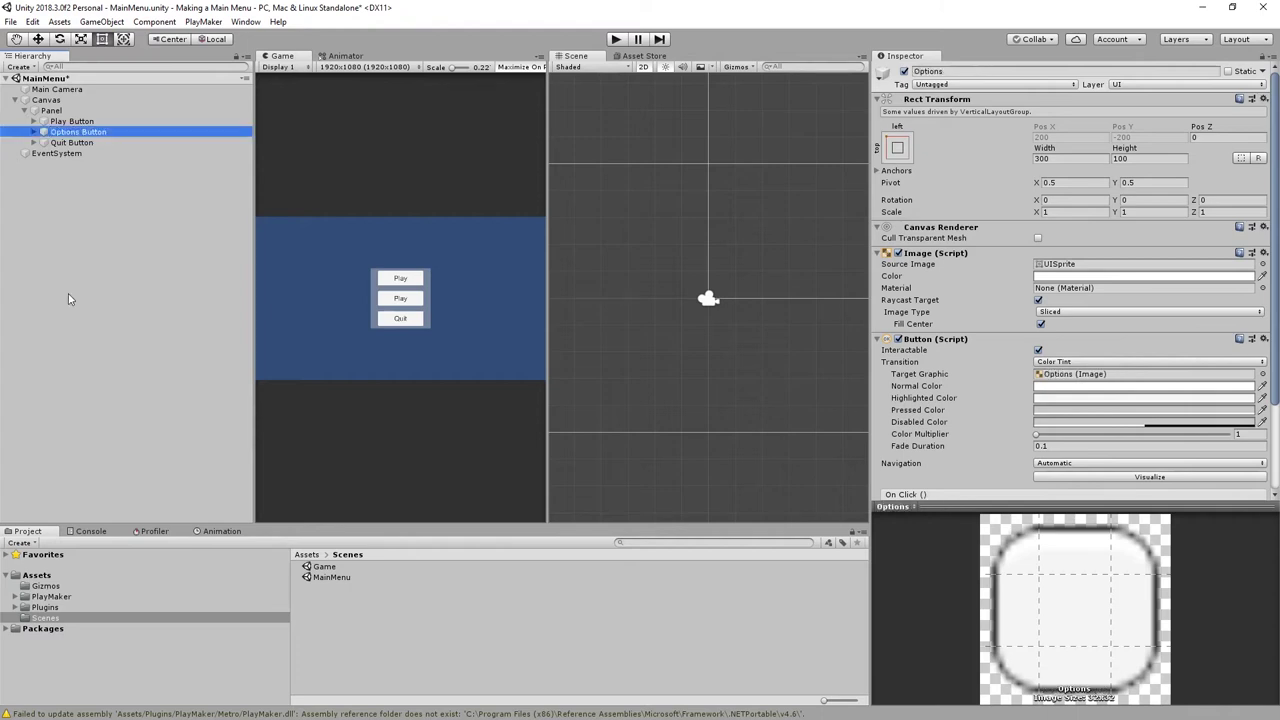
{"action": "key", "text": "Return"}
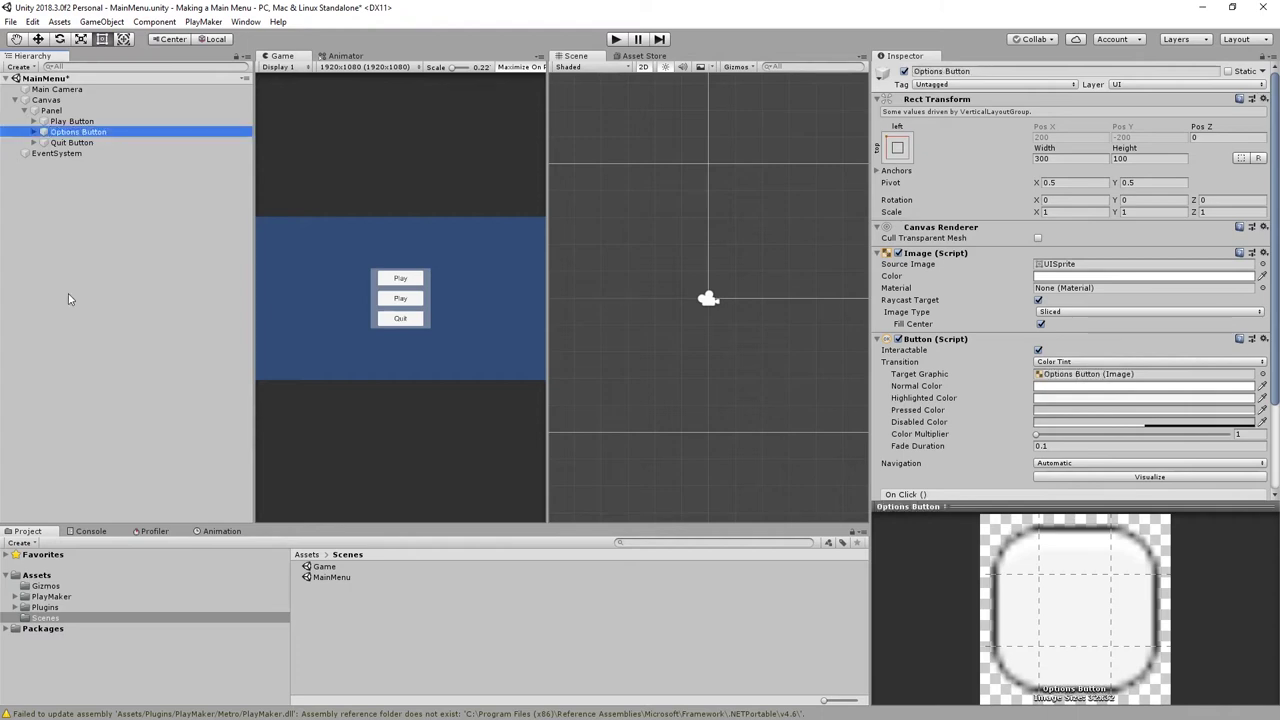
- Change the Options Button's Text label to 'Options'
{"action": "left_click", "coordinate": [34, 132]}
{"action": "left_click", "coordinate": [66, 142]}
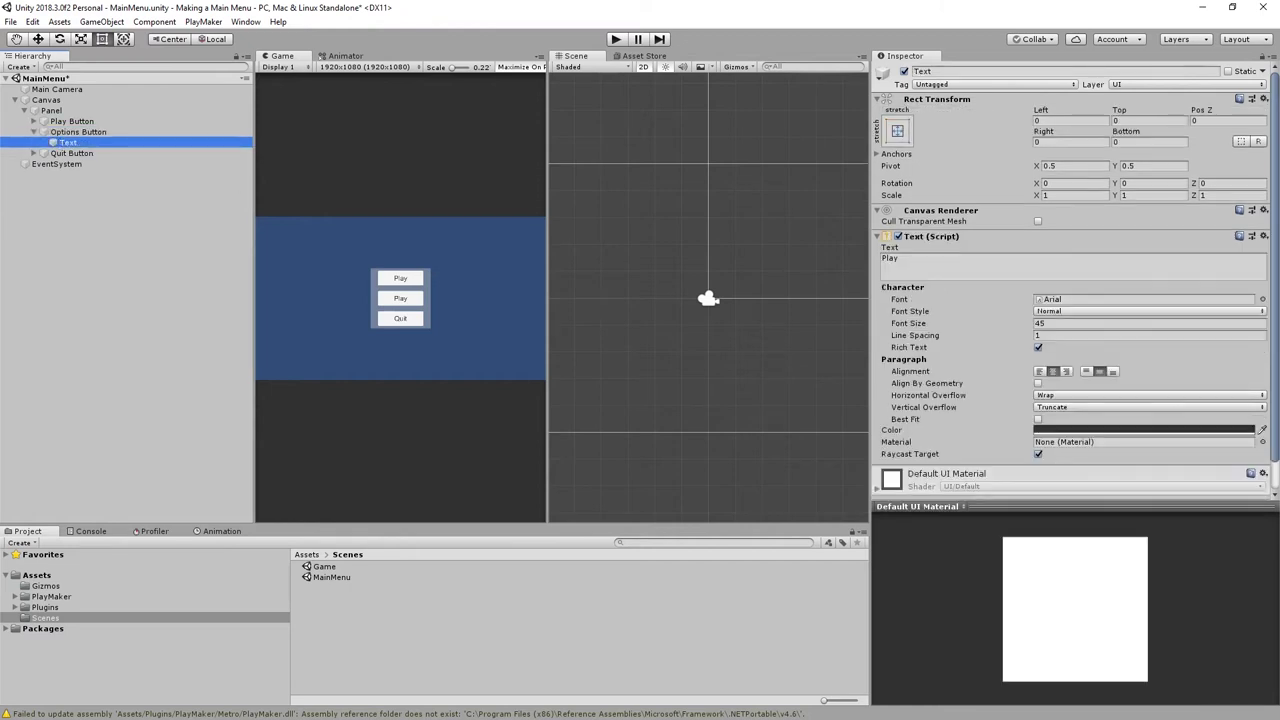
{"action": "left_click", "coordinate": [975, 261]}
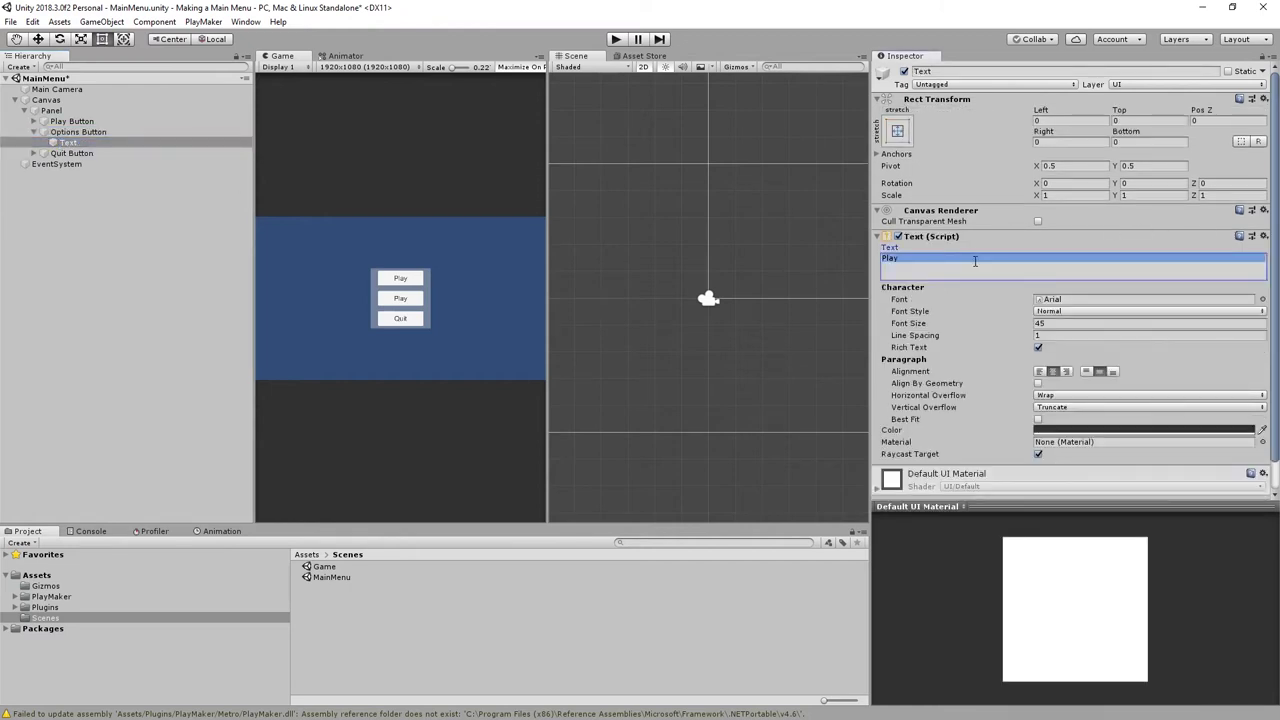
{"action": "type", "text": "Options"}
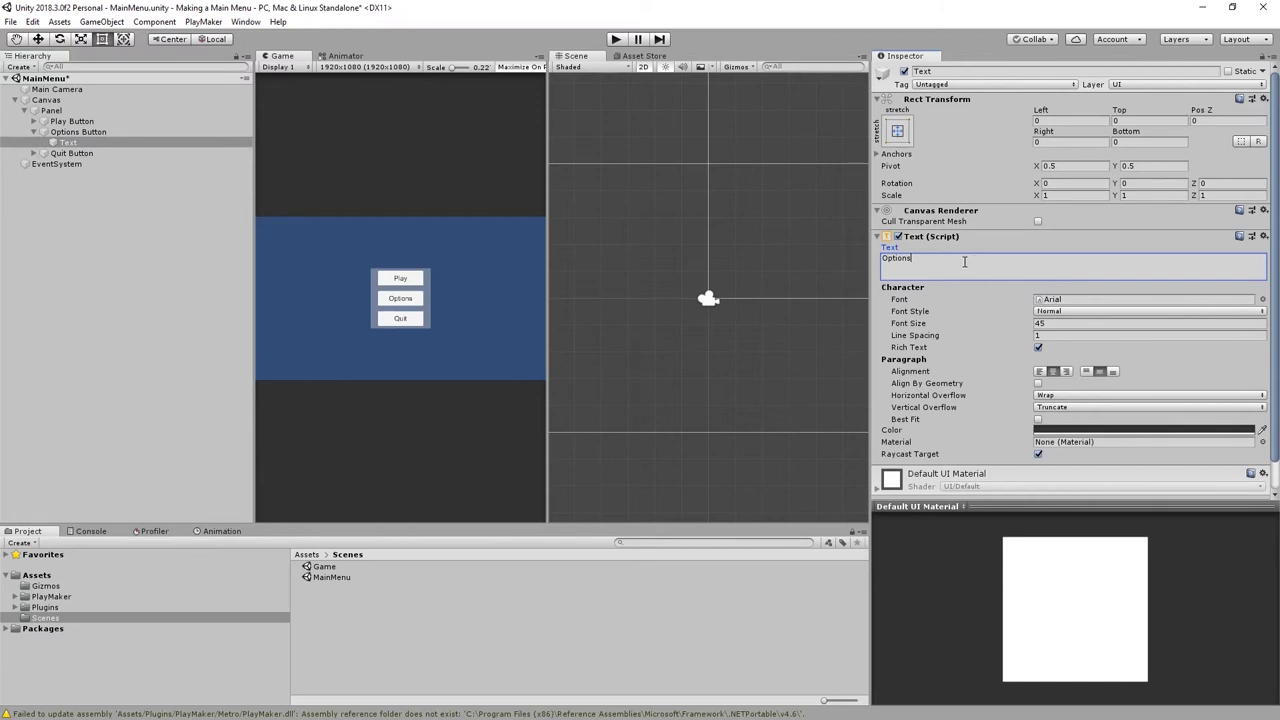
{"action": "left_click", "coordinate": [34, 132]}
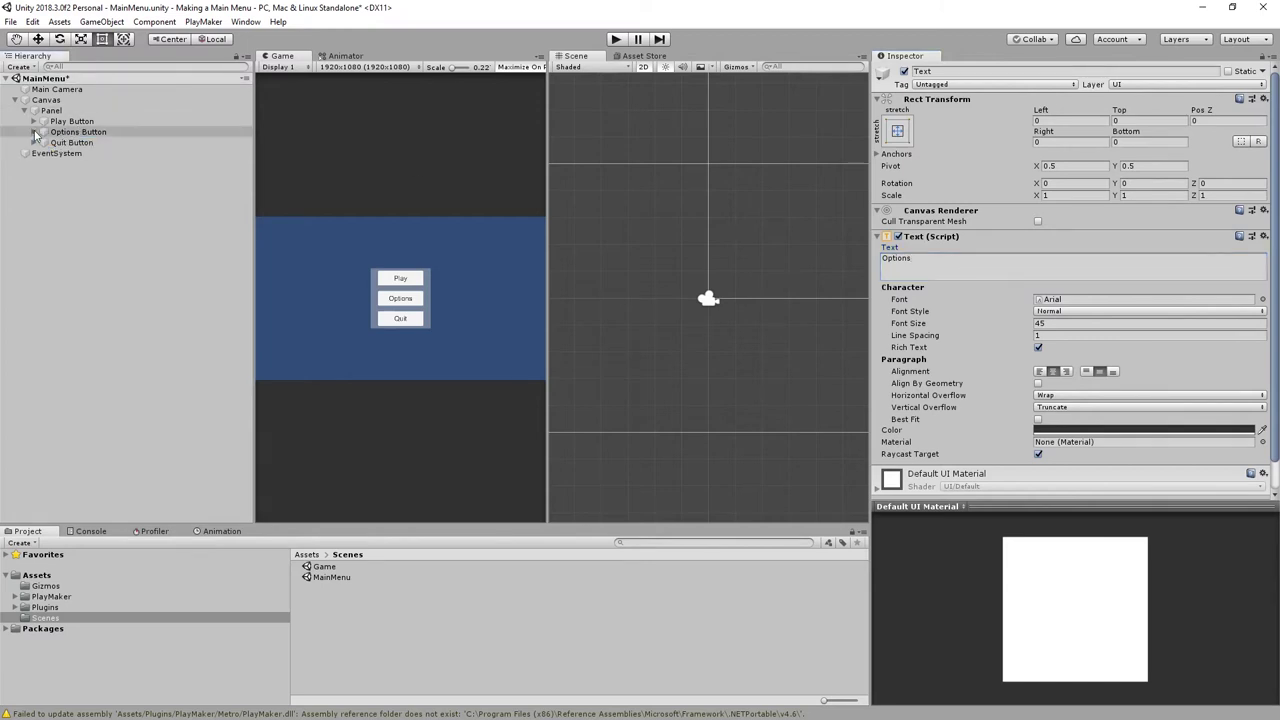
- Duplicate Options Button and move the copy above Quit Button
{"action": "left_click", "coordinate": [62, 132]}
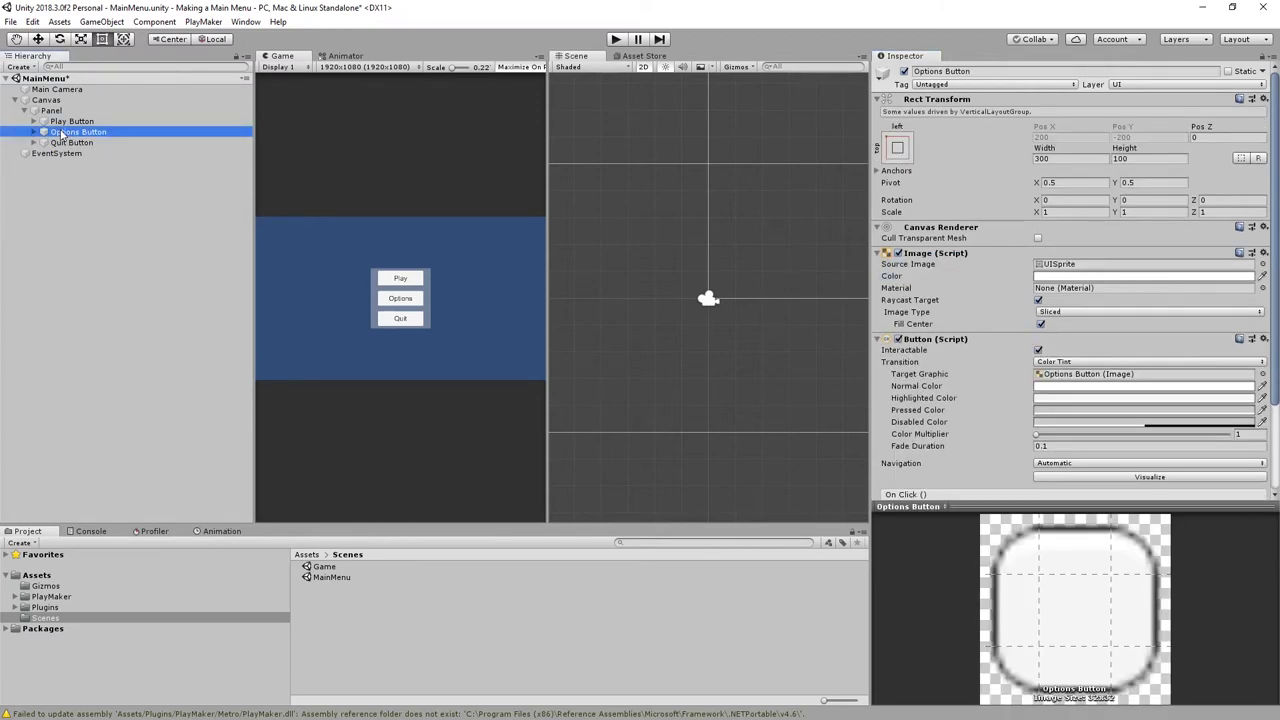
{"action": "key", "text": "ctrl+d"}
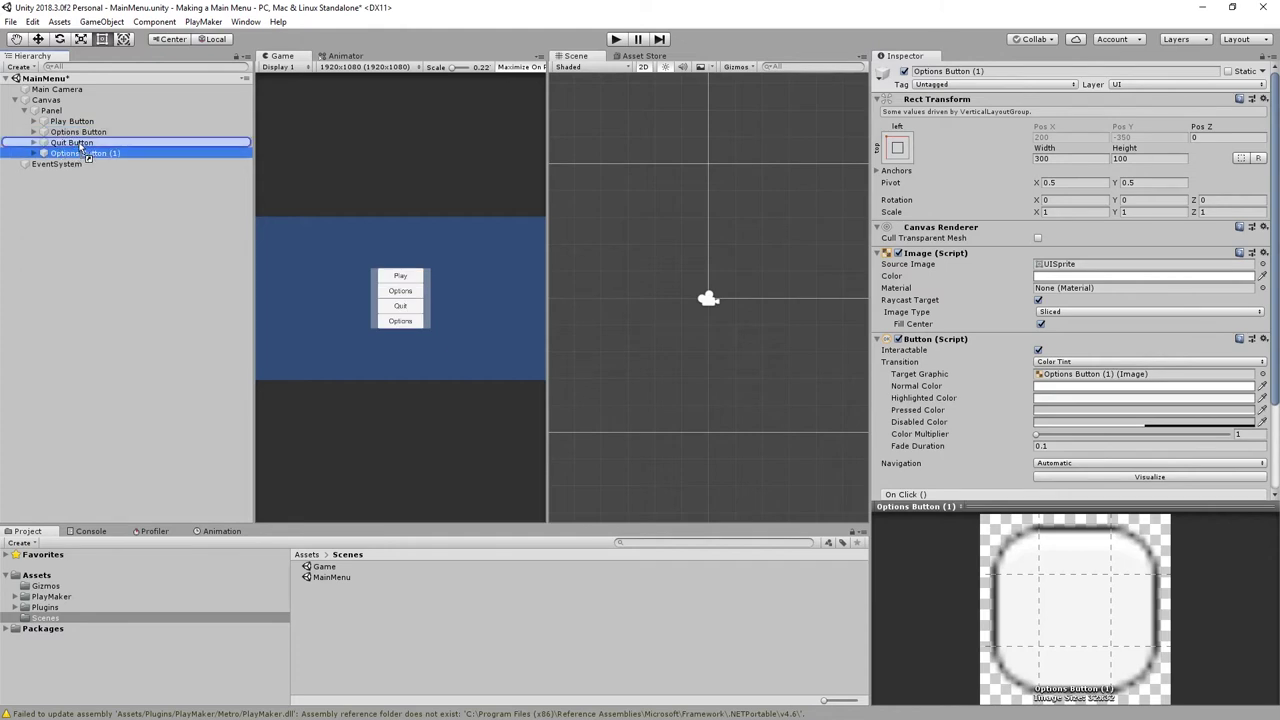
{"action": "left_click_drag", "start_coordinate": [81, 143], "coordinate": [82, 148]}
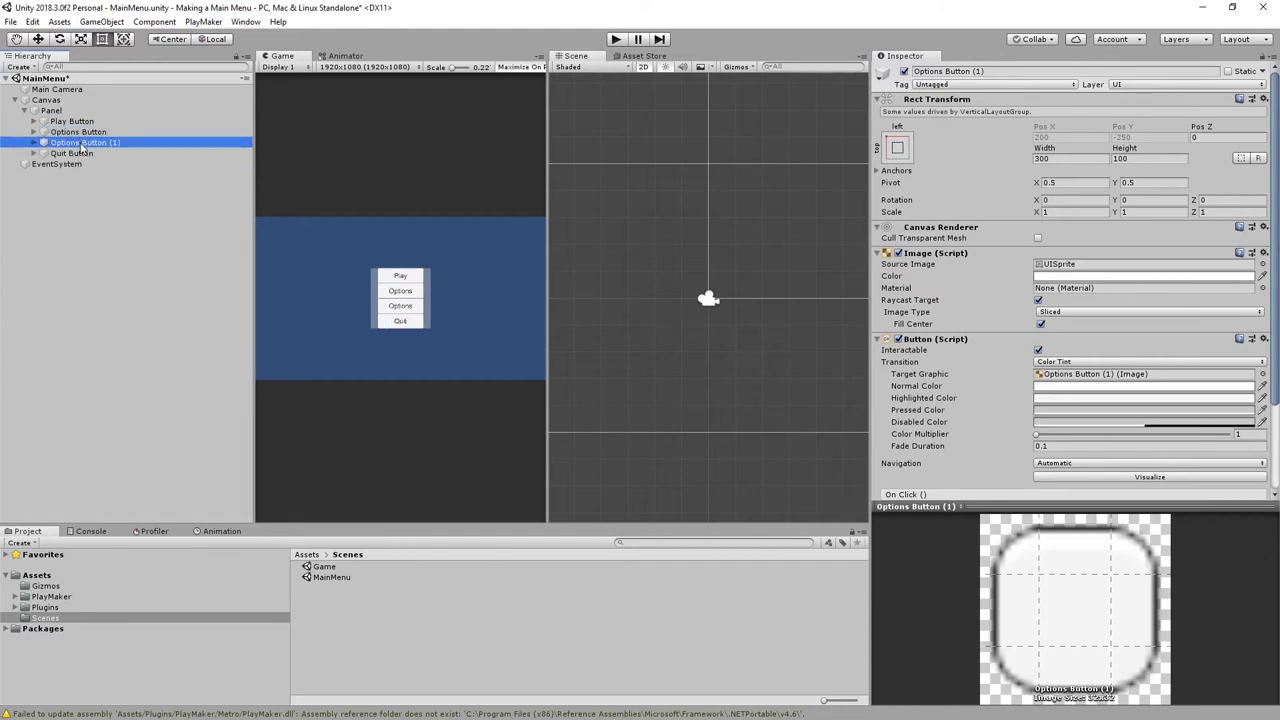
- Rename Options Button (1) to Credits Button in the Hierarchy
{"action": "left_click", "coordinate": [81, 147]}
{"action": "type", "text": "C"}
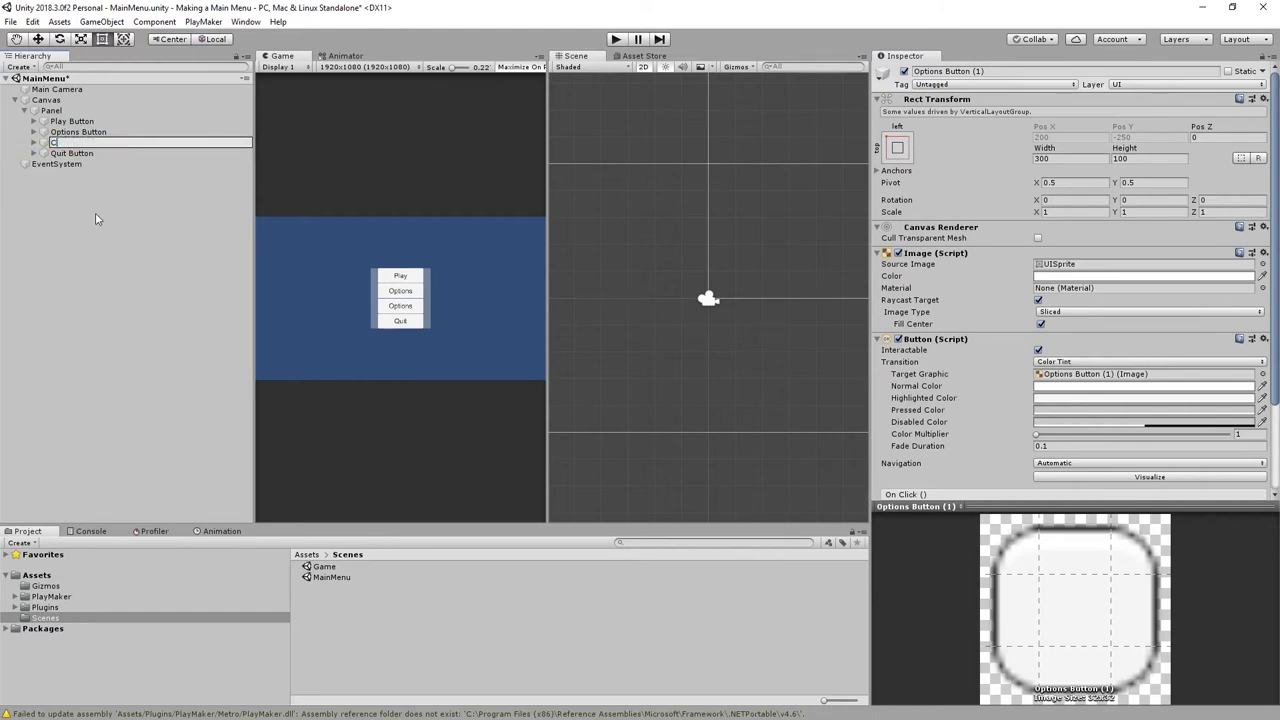
{"action": "type", "text": "redits Button"}
{"action": "key", "text": "Return"}
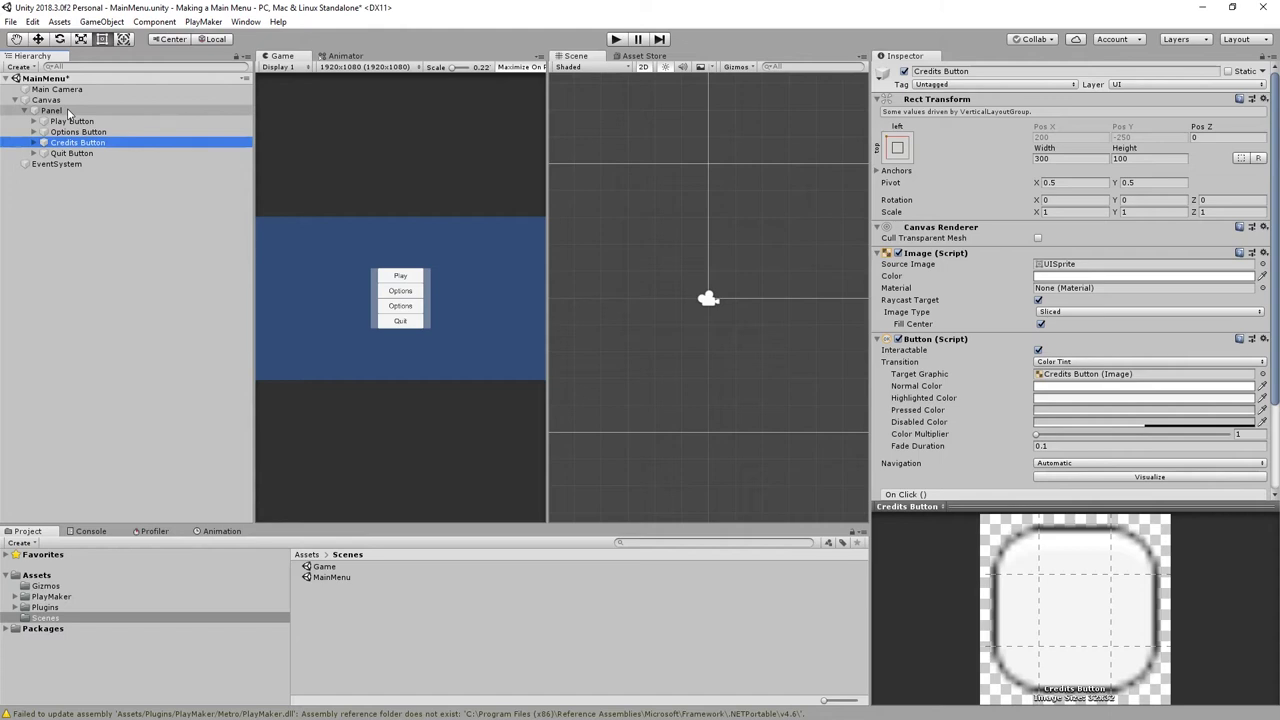
{"action": "left_click", "coordinate": [68, 112]}
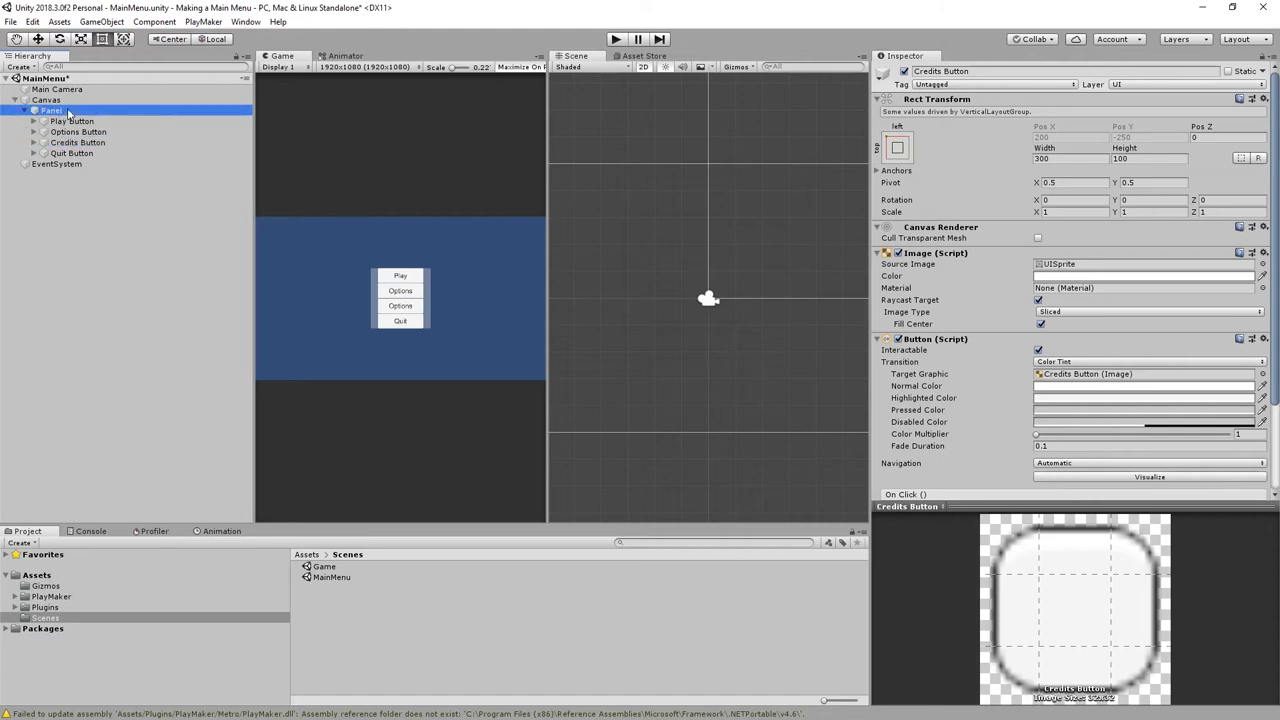
- Set the Panel's Rect Transform height to 600
{"action": "left_click", "coordinate": [1145, 143]}
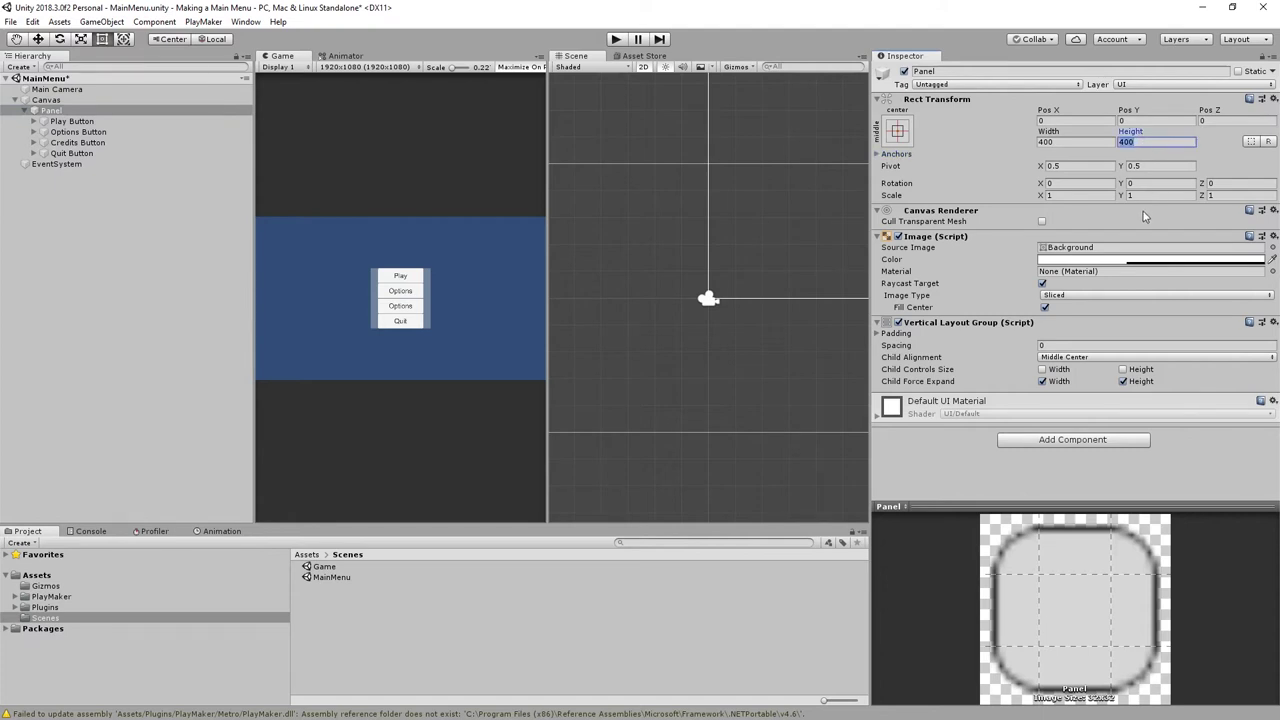
{"action": "type", "text": "500"}
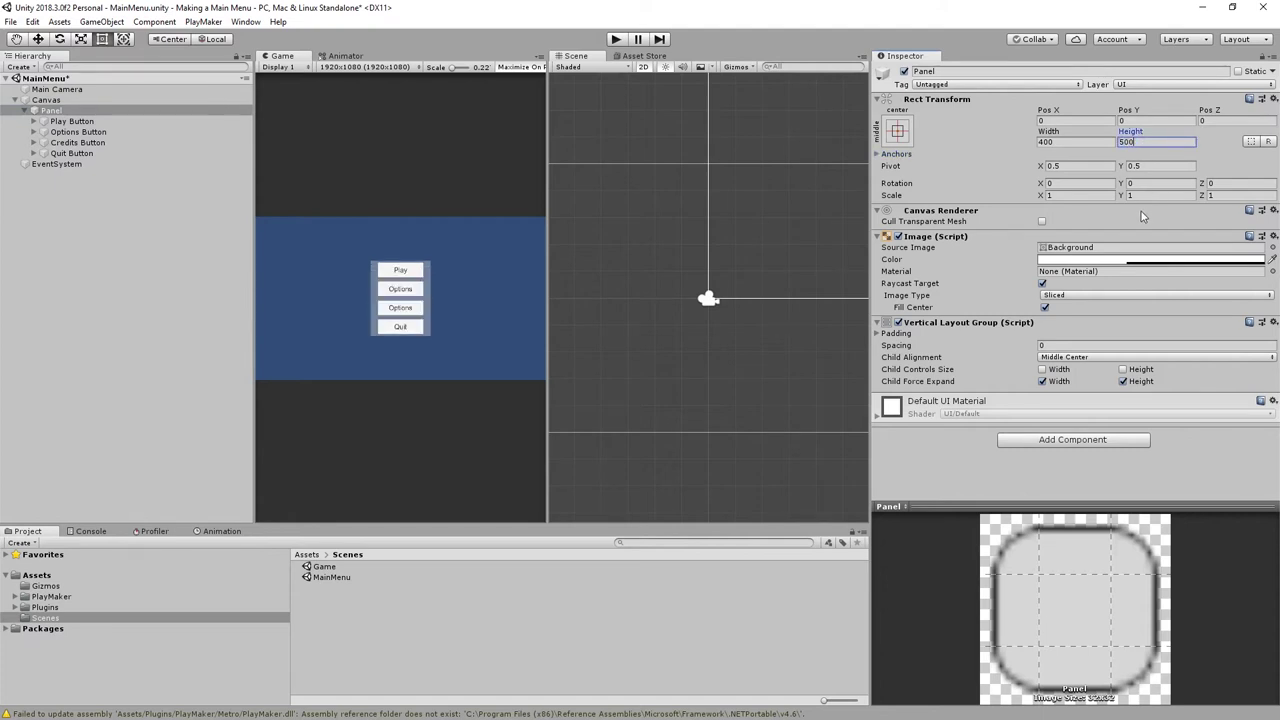
{"action": "key", "text": "BackSpace"}
{"action": "key", "text": "BackSpace"}
{"action": "key", "text": "BackSpace"}
{"action": "type", "text": "600"}
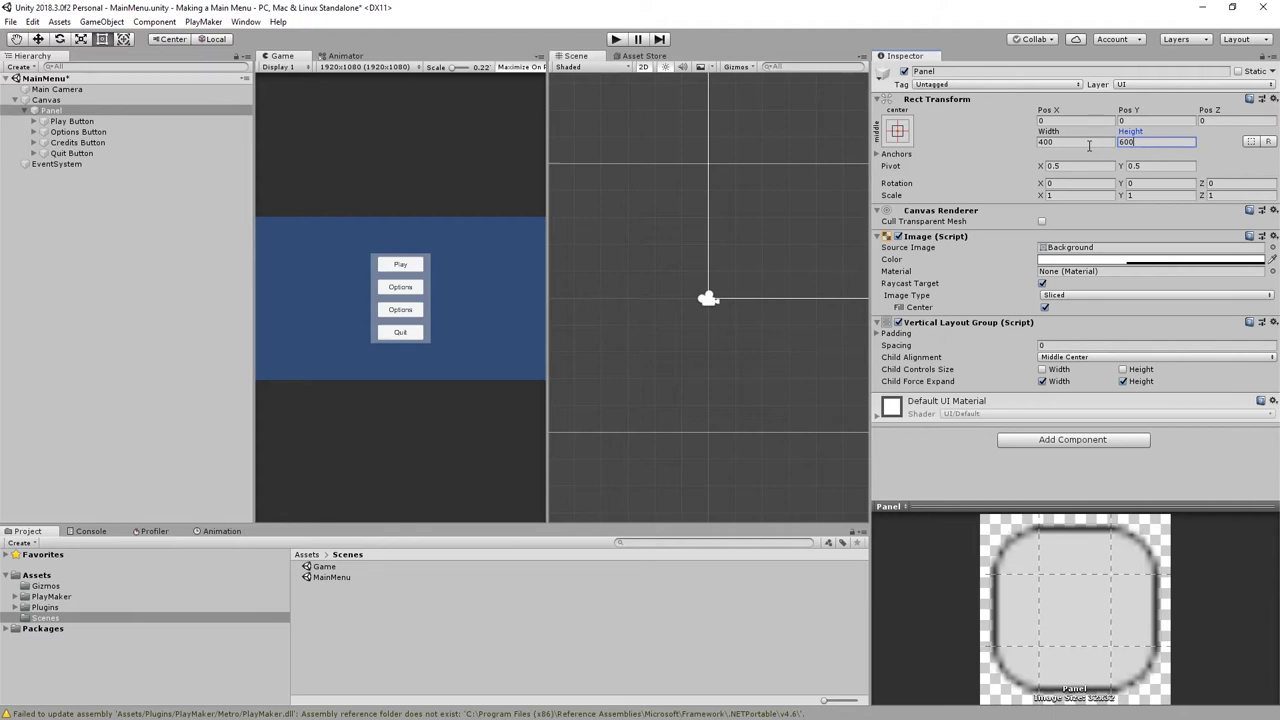
- Set the Vertical Layout Group's top and bottom padding to 50
{"action": "left_click", "coordinate": [878, 335]}
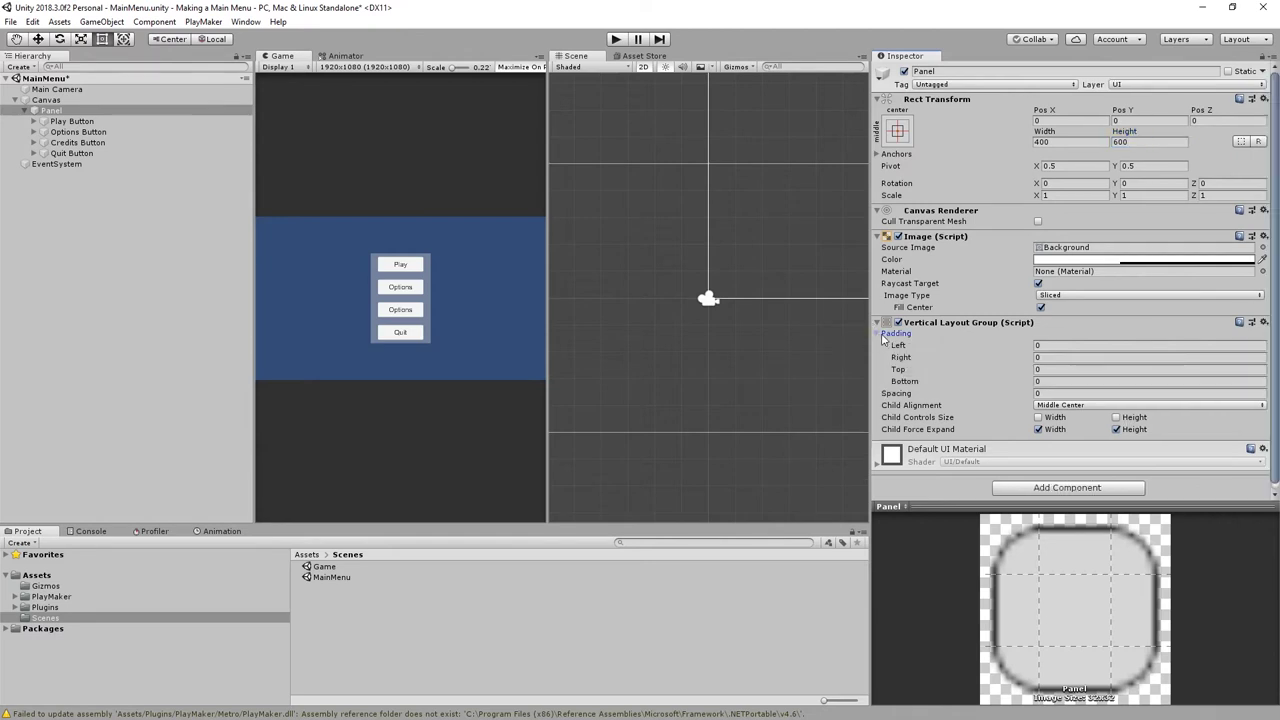
{"action": "left_click", "coordinate": [1049, 368]}
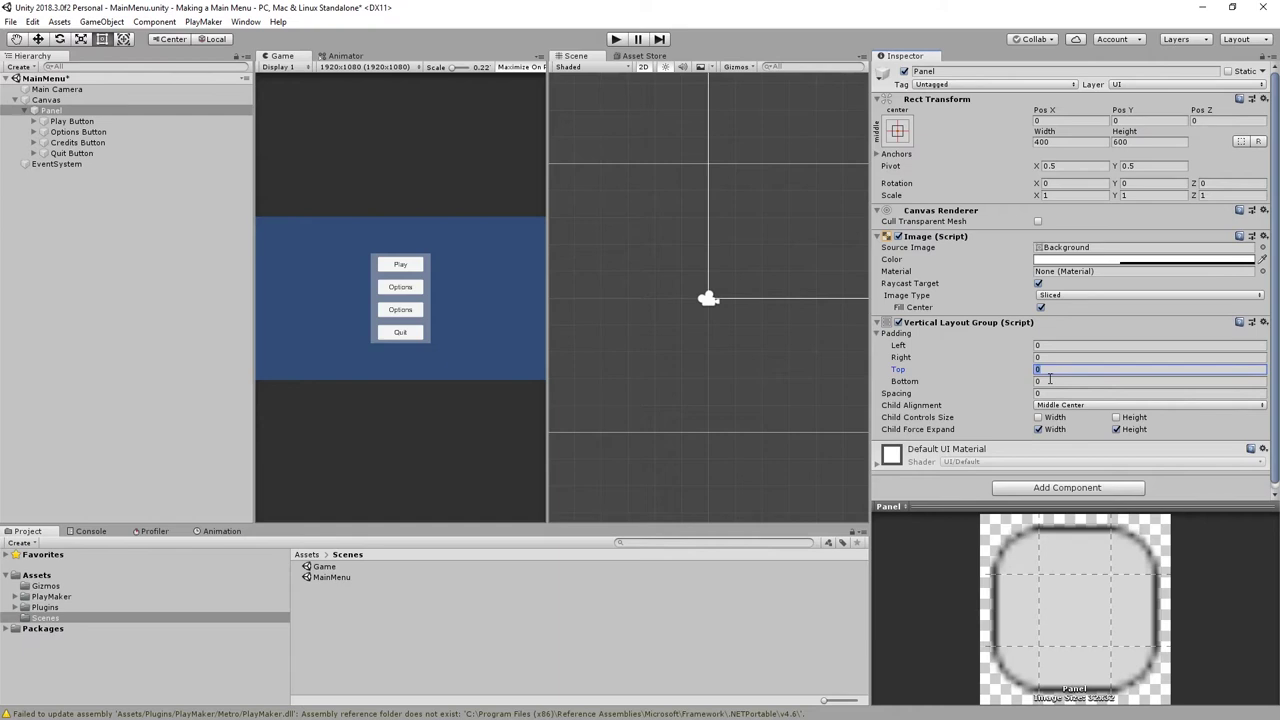
{"action": "type", "text": "50"}
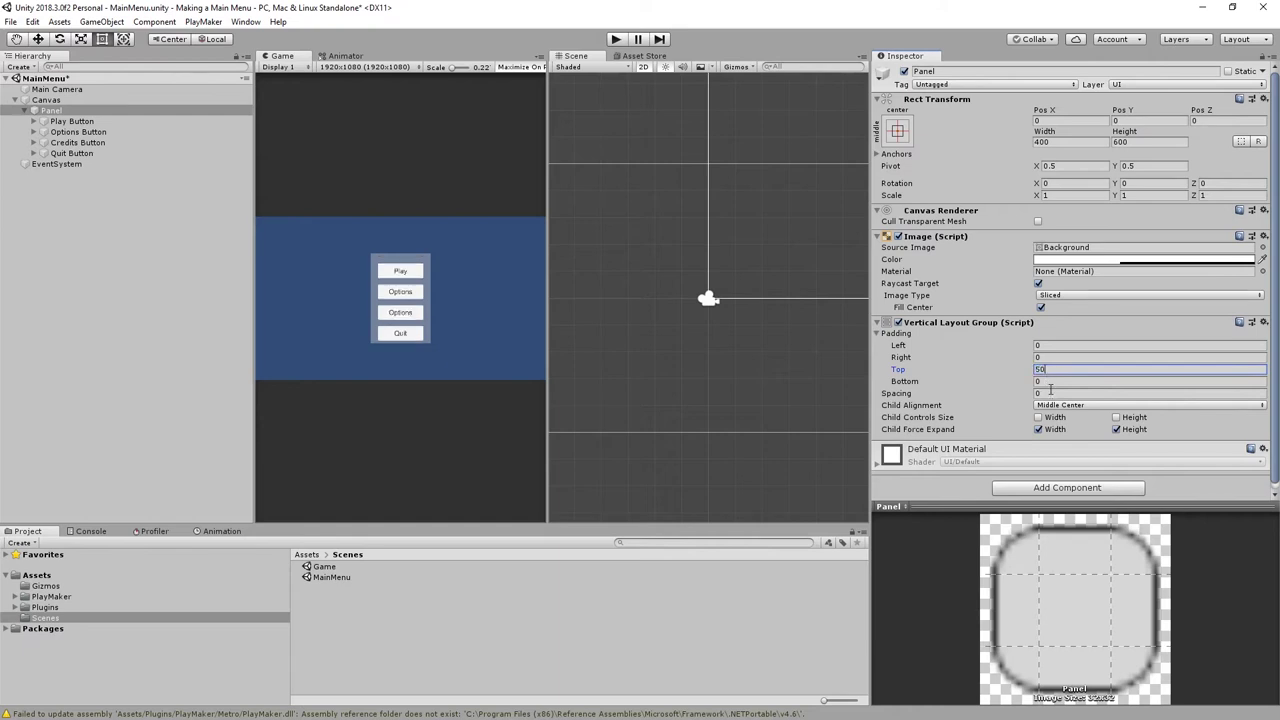
{"action": "left_click", "coordinate": [1051, 381]}
{"action": "type", "text": "50"}
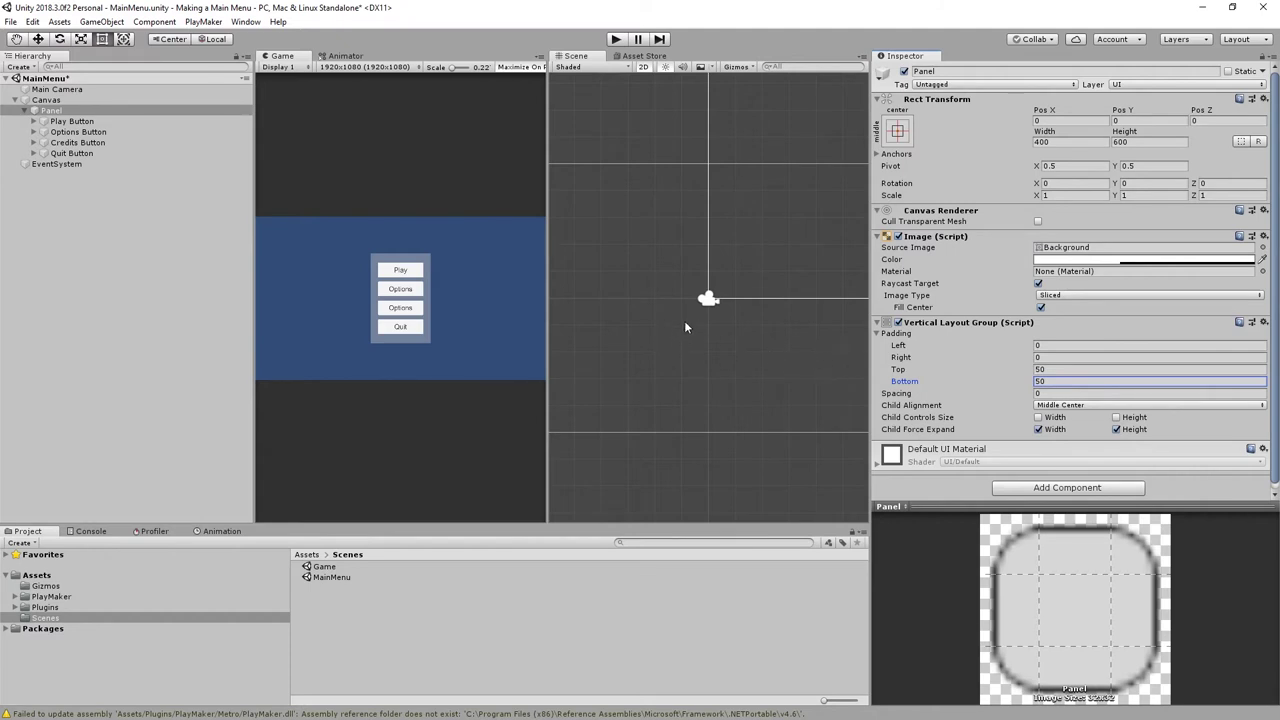
{"action": "left_click", "coordinate": [58, 110]}
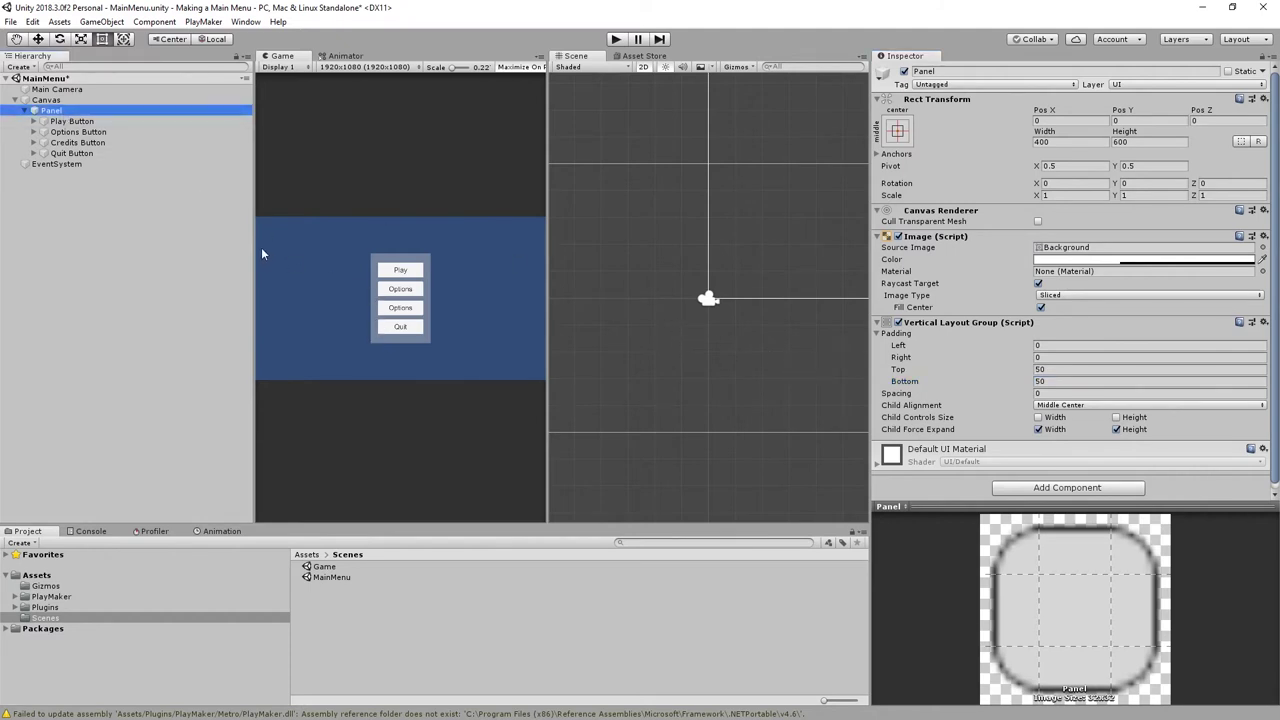
- Replace the Credits Button's label text 'Options' with 'Credits'
{"action": "left_click", "coordinate": [50, 142]}
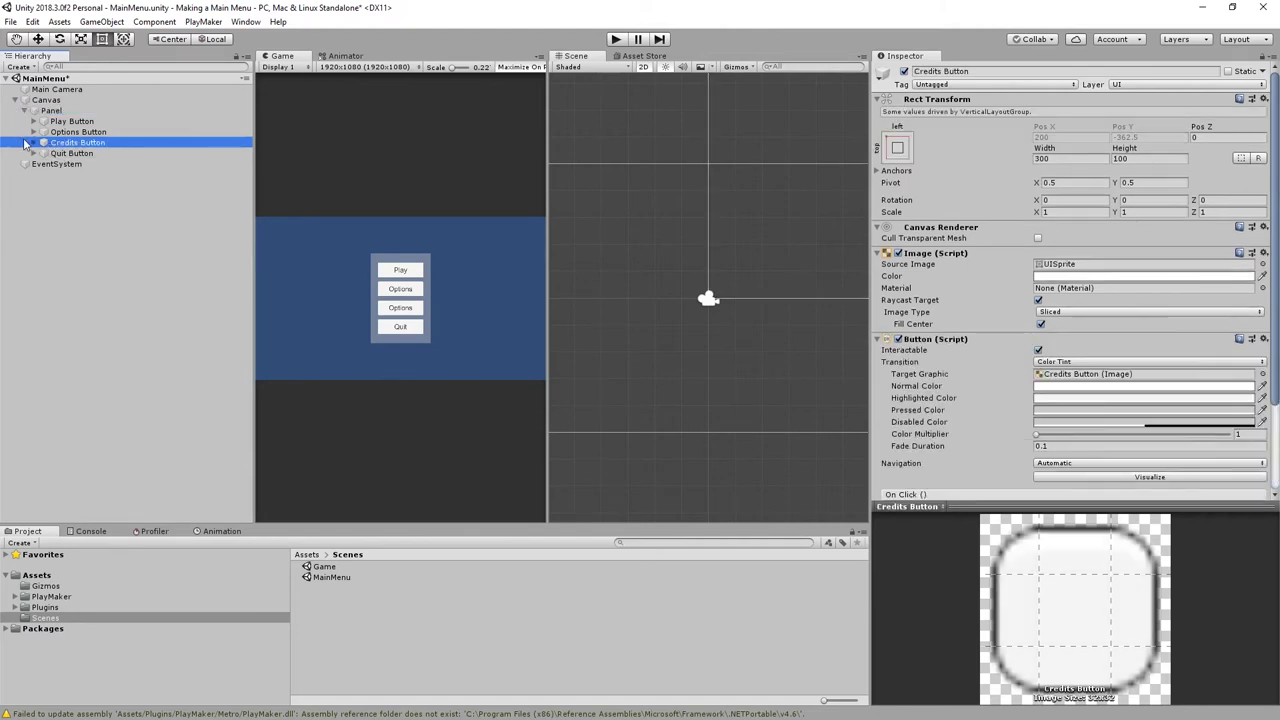
{"action": "left_click", "coordinate": [34, 142]}
{"action": "left_click", "coordinate": [67, 153]}
{"action": "left_click", "coordinate": [993, 254]}
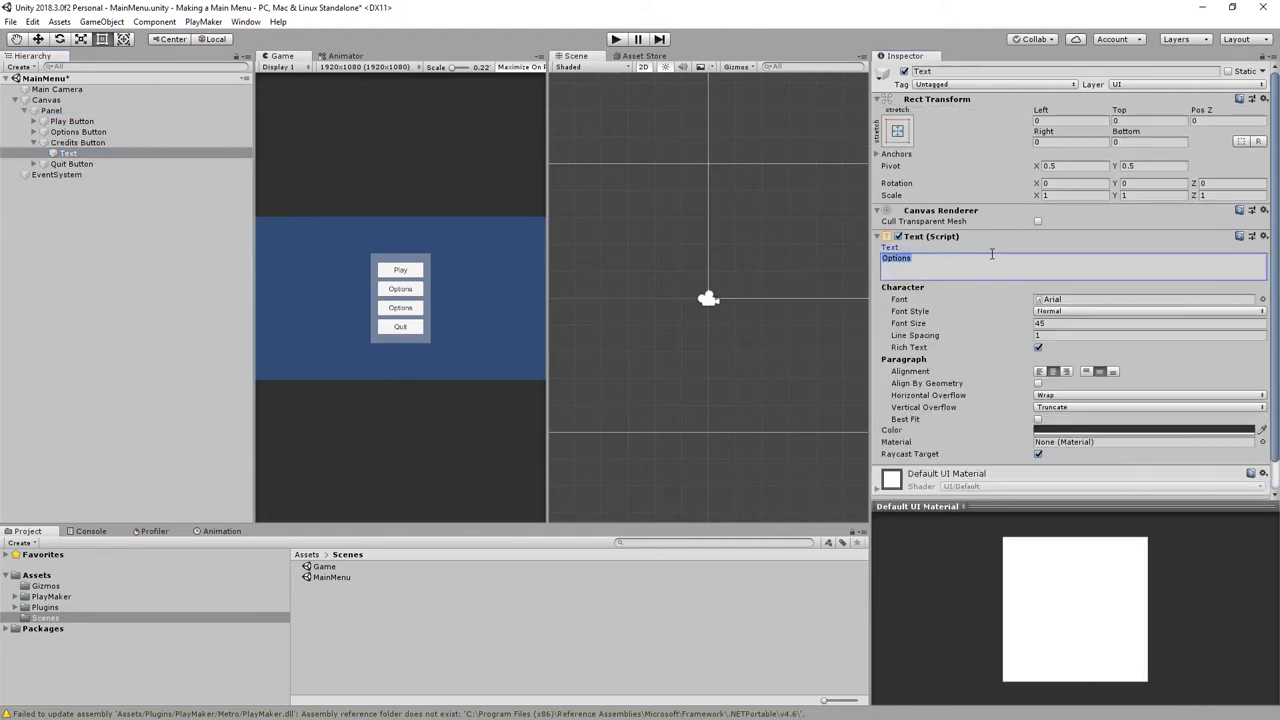
{"action": "key", "text": "BackSpace"}
{"action": "type", "text": "Credits"}
{"action": "left_click", "coordinate": [200, 277]}
- Enlarge the Game view and test the menu buttons in play mode
{"action": "left_click_drag", "start_coordinate": [252, 266], "coordinate": [165, 262]}
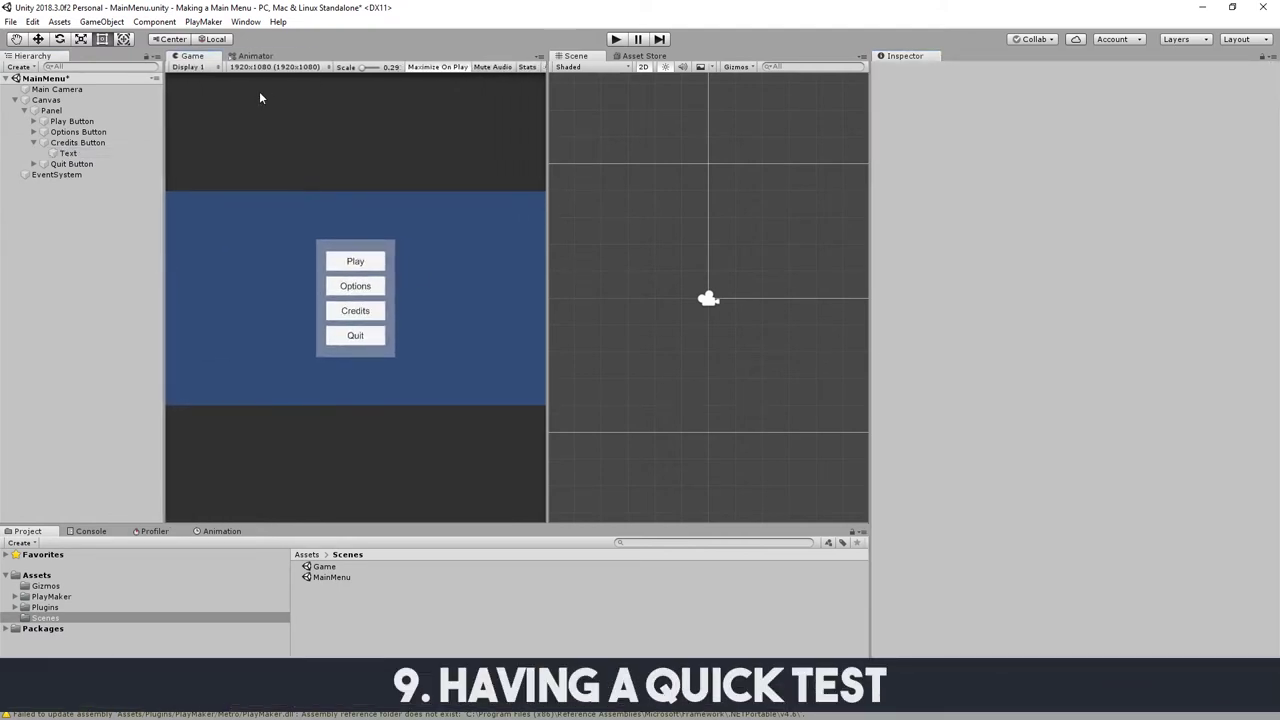
{"action": "left_click", "coordinate": [610, 39]}
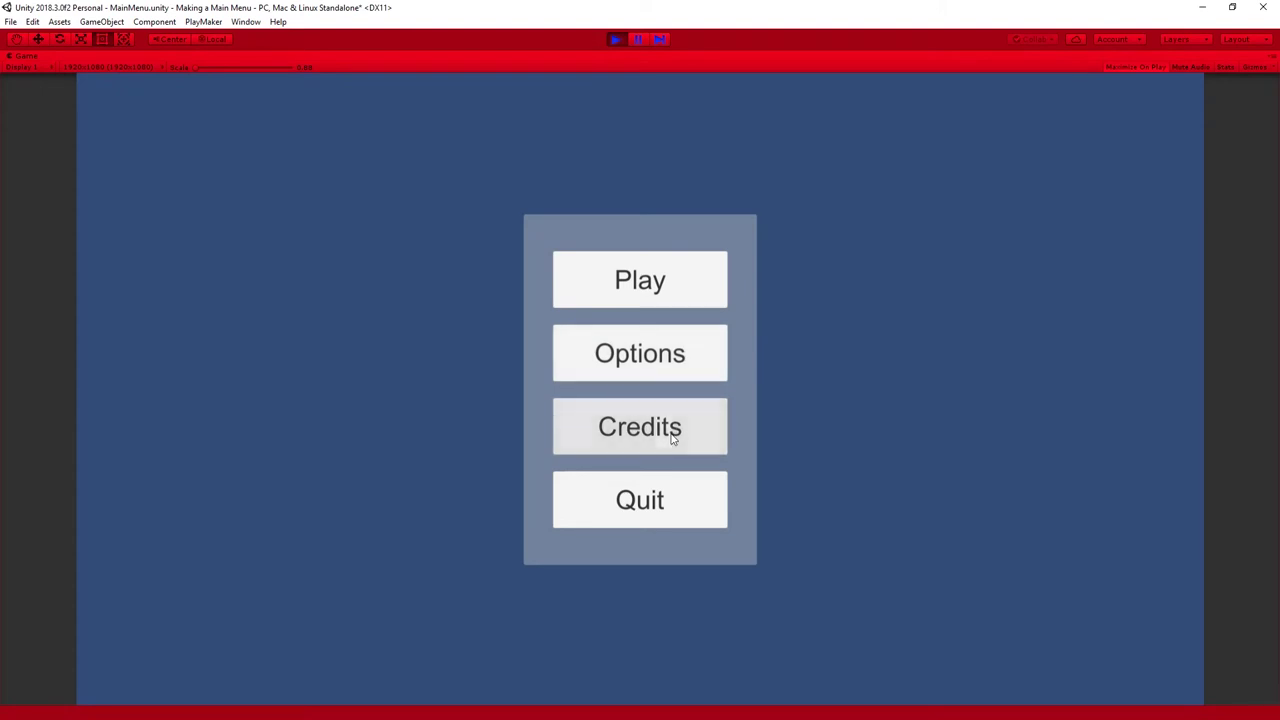
{"action": "left_click", "coordinate": [667, 509]}
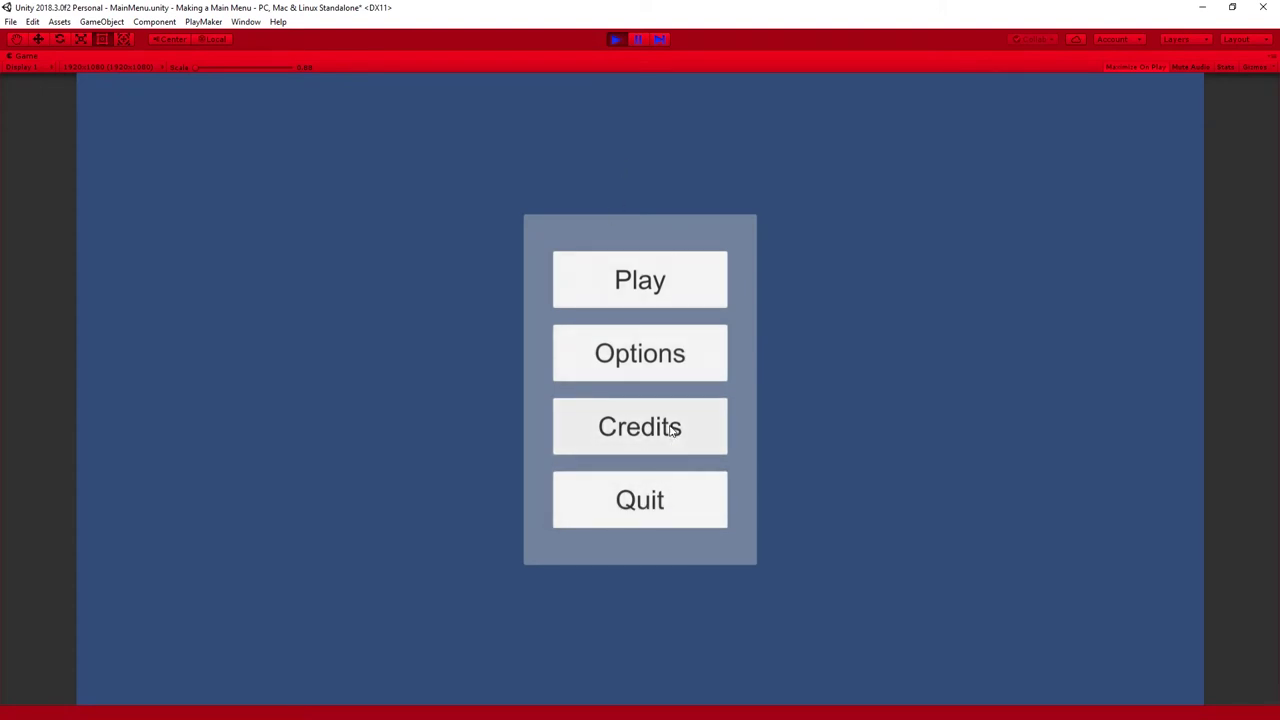
{"action": "left_click", "coordinate": [613, 39]}
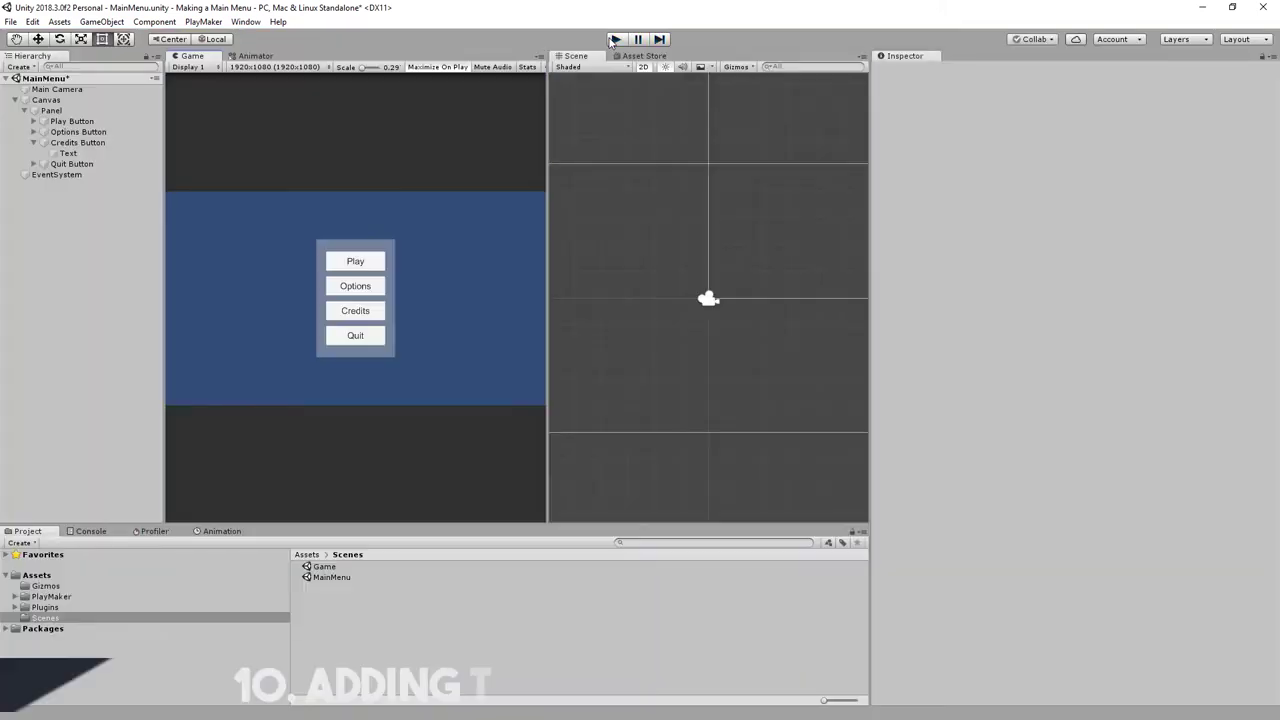
- Add a PlayMakerFSM component to Play Button
{"action": "left_click", "coordinate": [34, 144]}
{"action": "left_click", "coordinate": [72, 121]}
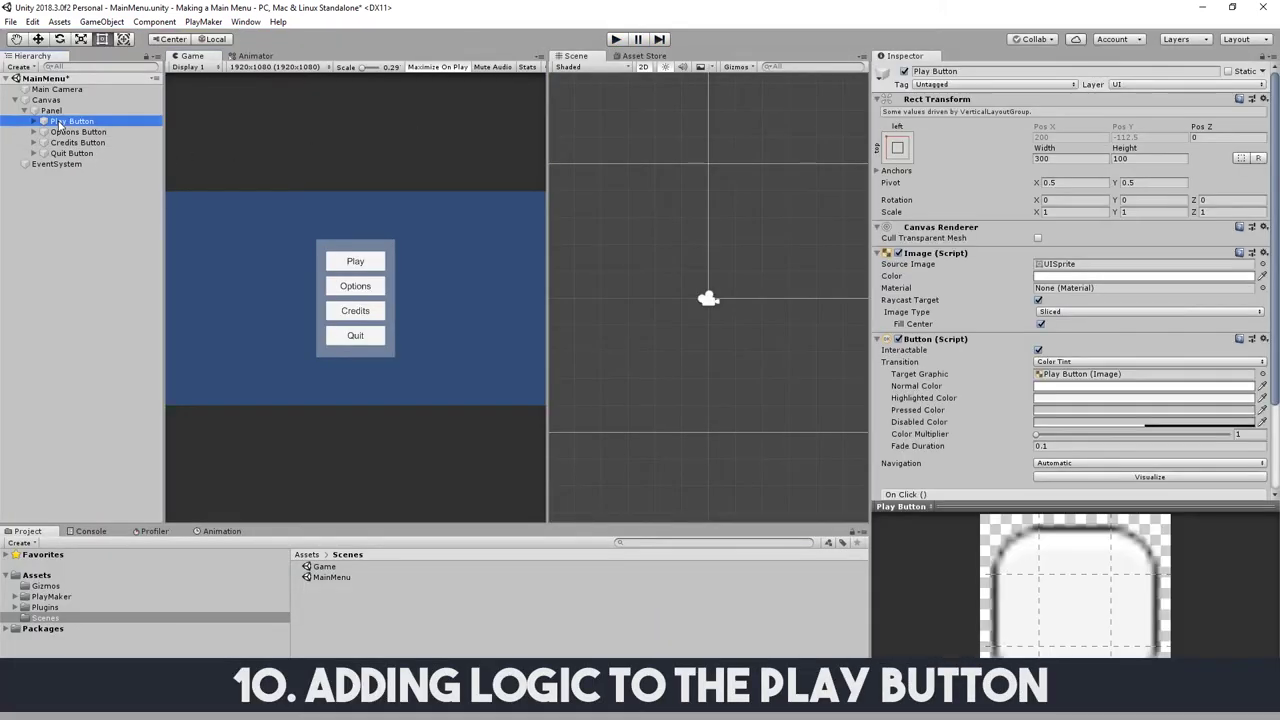
{"action": "scroll", "coordinate": [978, 400], "scroll_direction": "down", "scroll_amount": 3}
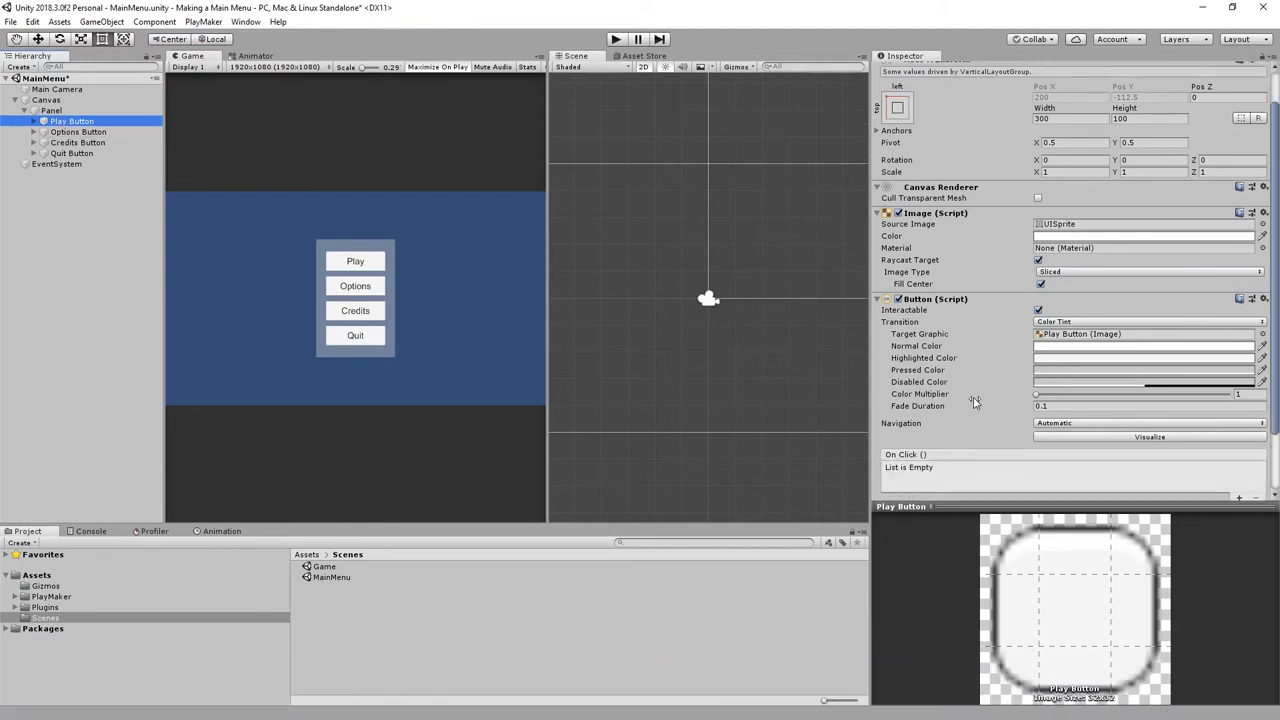
{"action": "left_click", "coordinate": [1040, 482]}
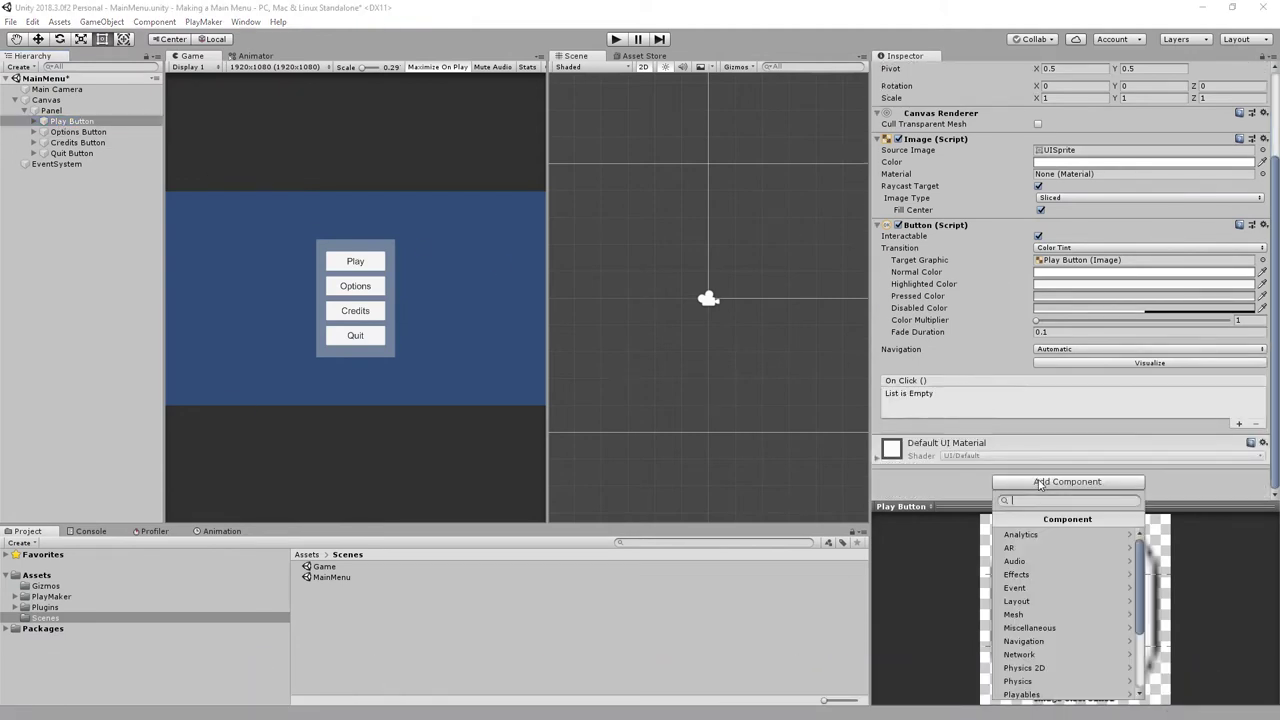
{"action": "scroll", "coordinate": [1027, 645], "scroll_direction": "down", "scroll_amount": 1}
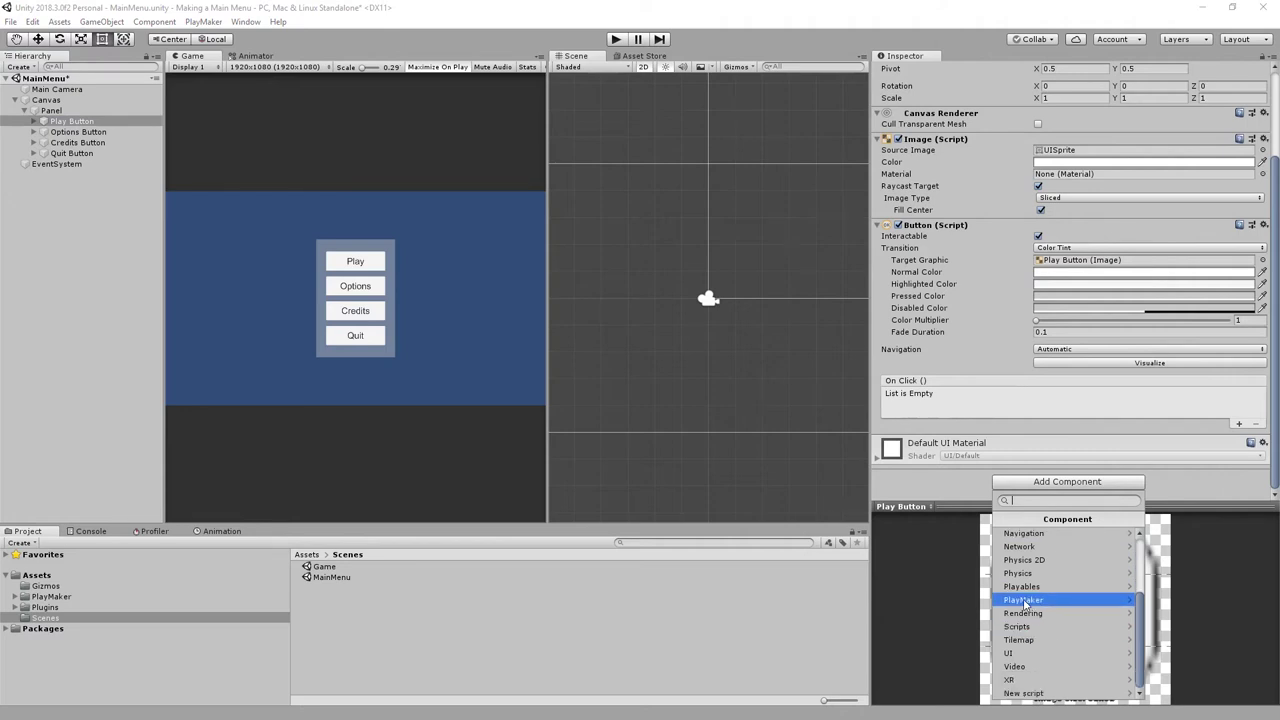
{"action": "left_click", "coordinate": [1024, 601]}
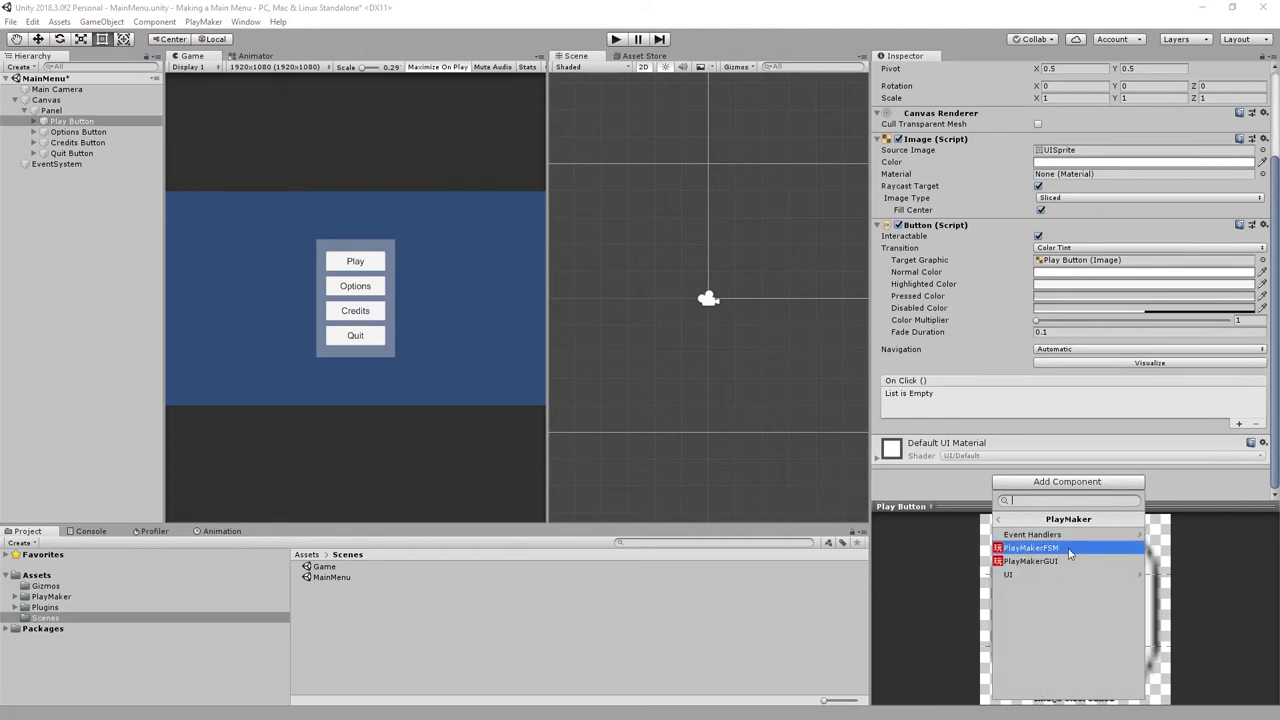
{"action": "left_click", "coordinate": [1069, 554]}
- Name the FSM 'Play Button Clicked'
{"action": "scroll", "coordinate": [1012, 483], "scroll_direction": "down", "scroll_amount": 2}
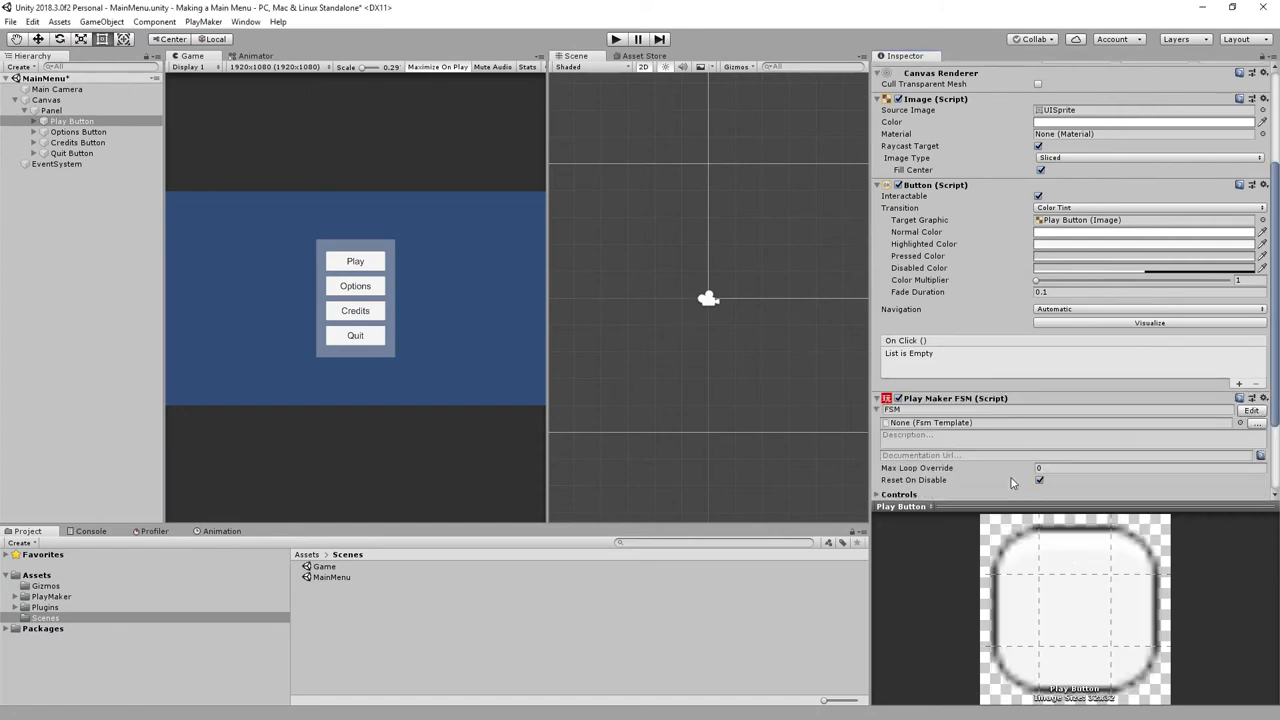
{"action": "scroll", "coordinate": [1012, 483], "scroll_direction": "down", "scroll_amount": 4}
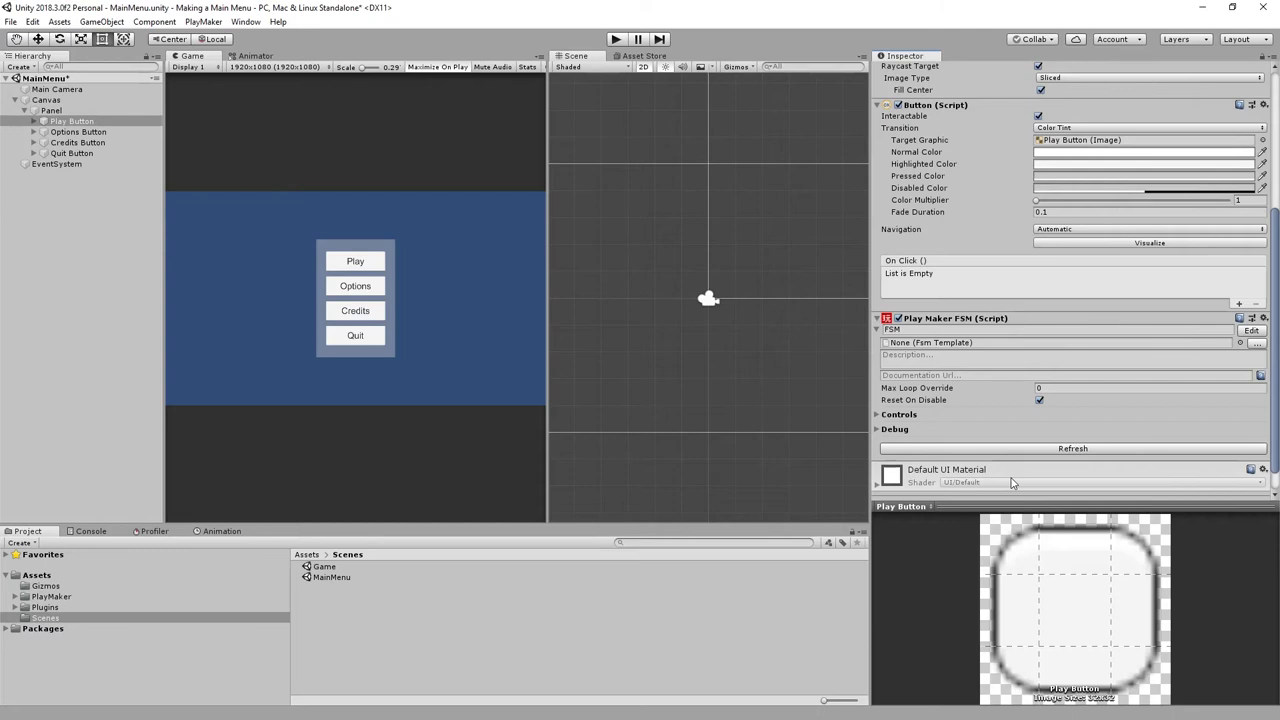
{"action": "scroll", "coordinate": [1011, 483], "scroll_direction": "down", "scroll_amount": 1}
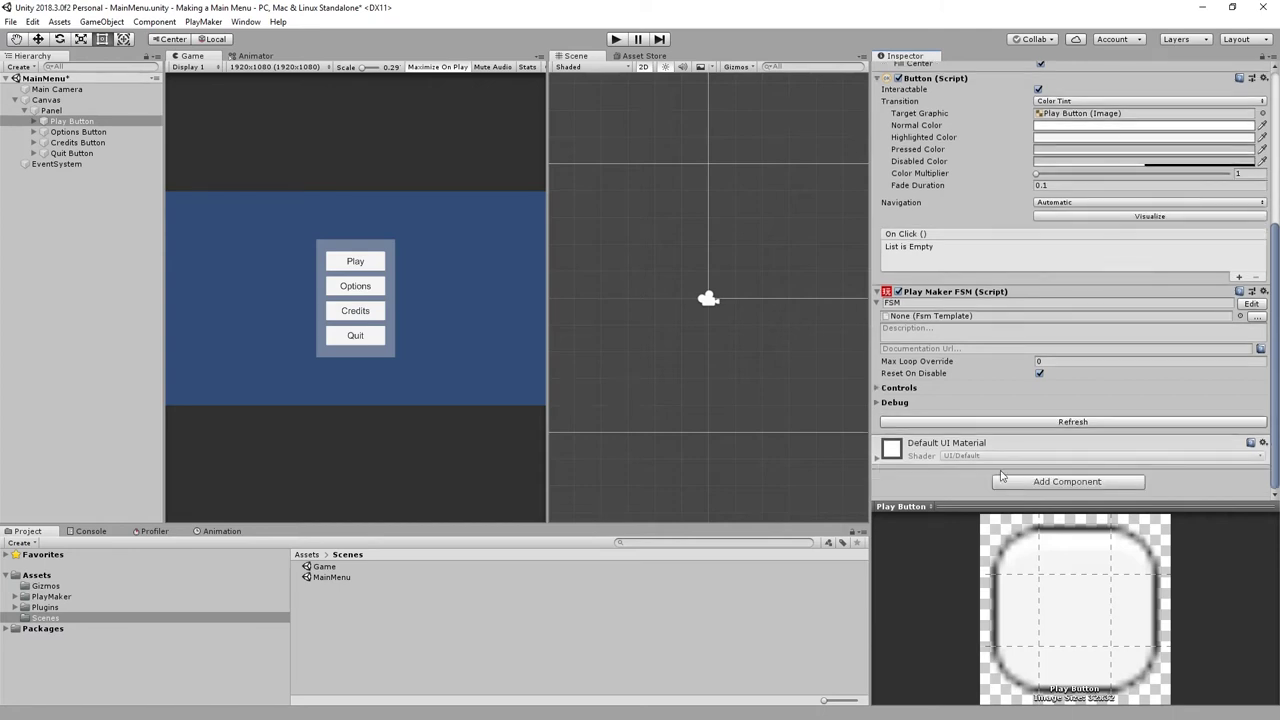
{"action": "left_click", "coordinate": [953, 302]}
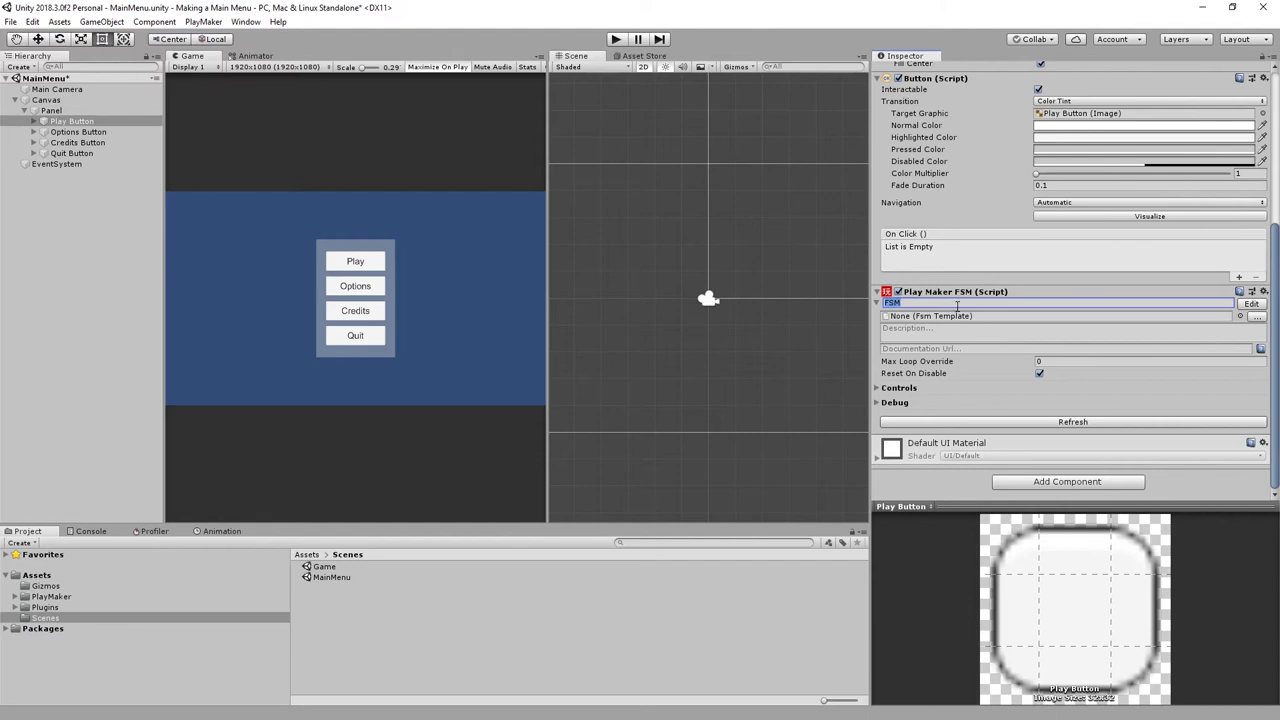
{"action": "type", "text": "Play Button Clicked"}
- Open the Play Button Clicked FSM in PlayMaker and drag the graph divider right to widen it
{"action": "left_click", "coordinate": [1250, 303]}
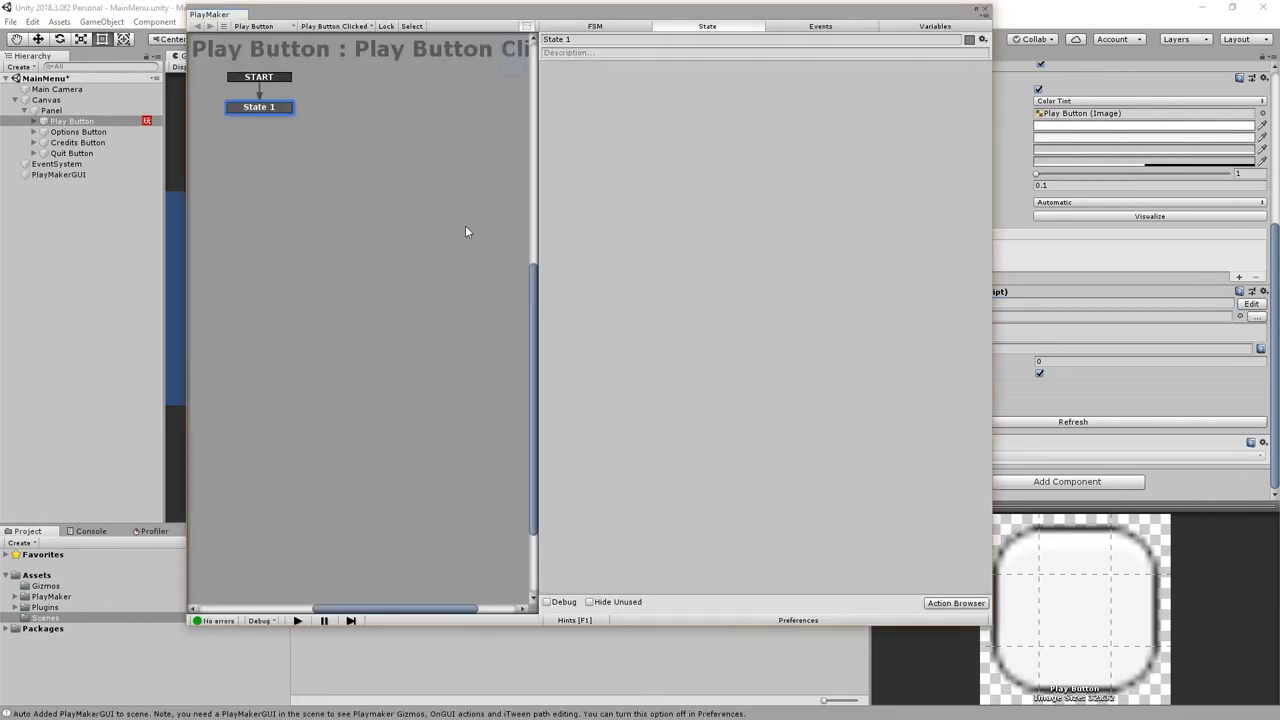
{"action": "left_click", "coordinate": [448, 205]}
{"action": "right_click", "coordinate": [428, 217]}
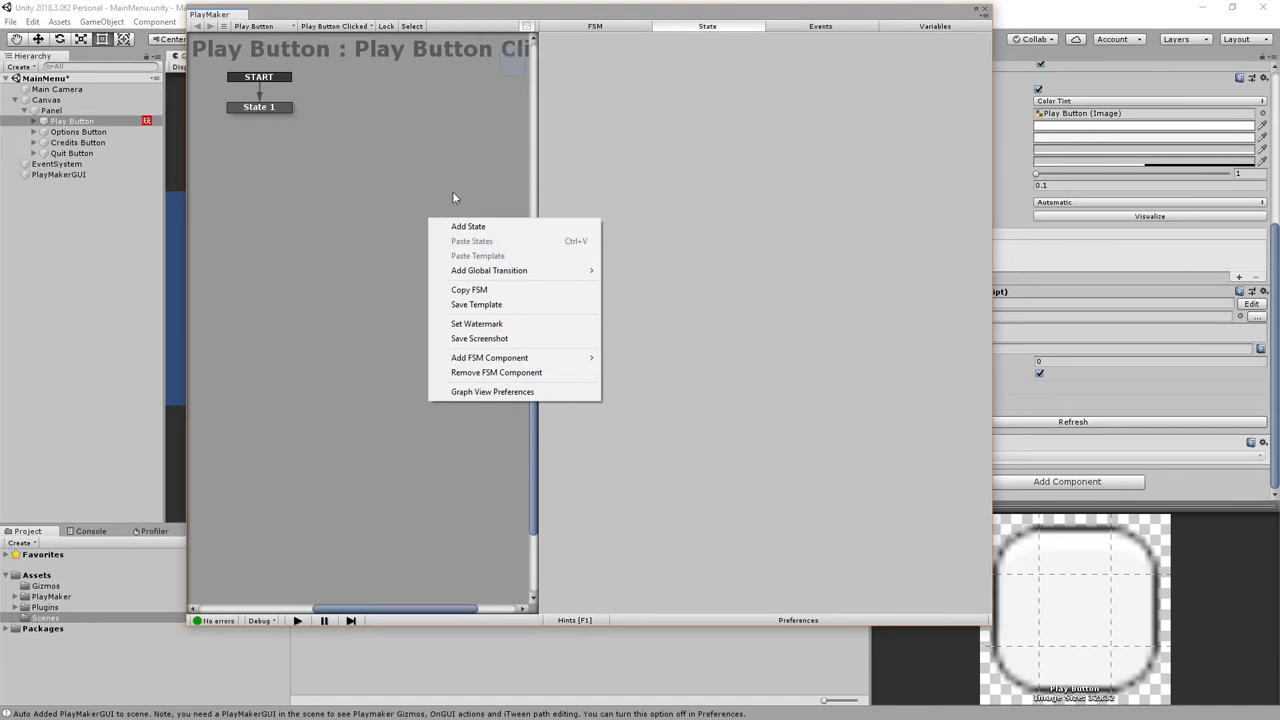
{"action": "left_click", "coordinate": [444, 185]}
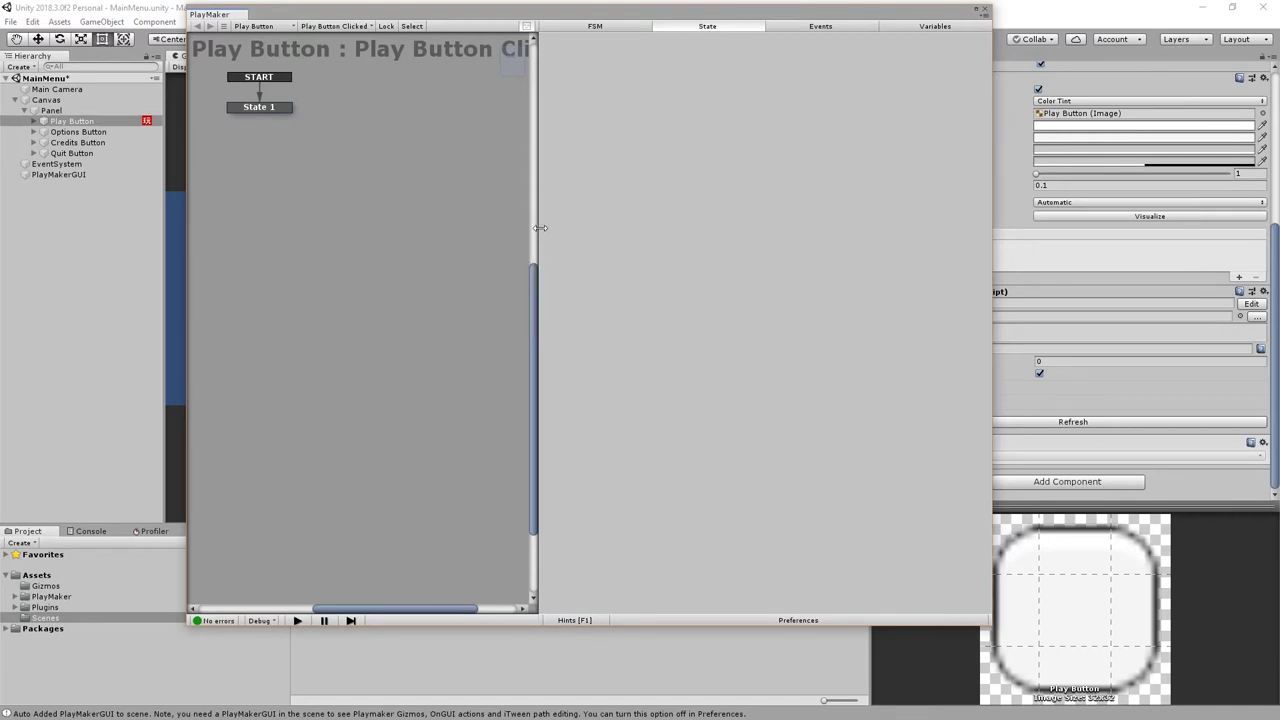
{"action": "left_click_drag", "start_coordinate": [535, 228], "coordinate": [630, 226]}
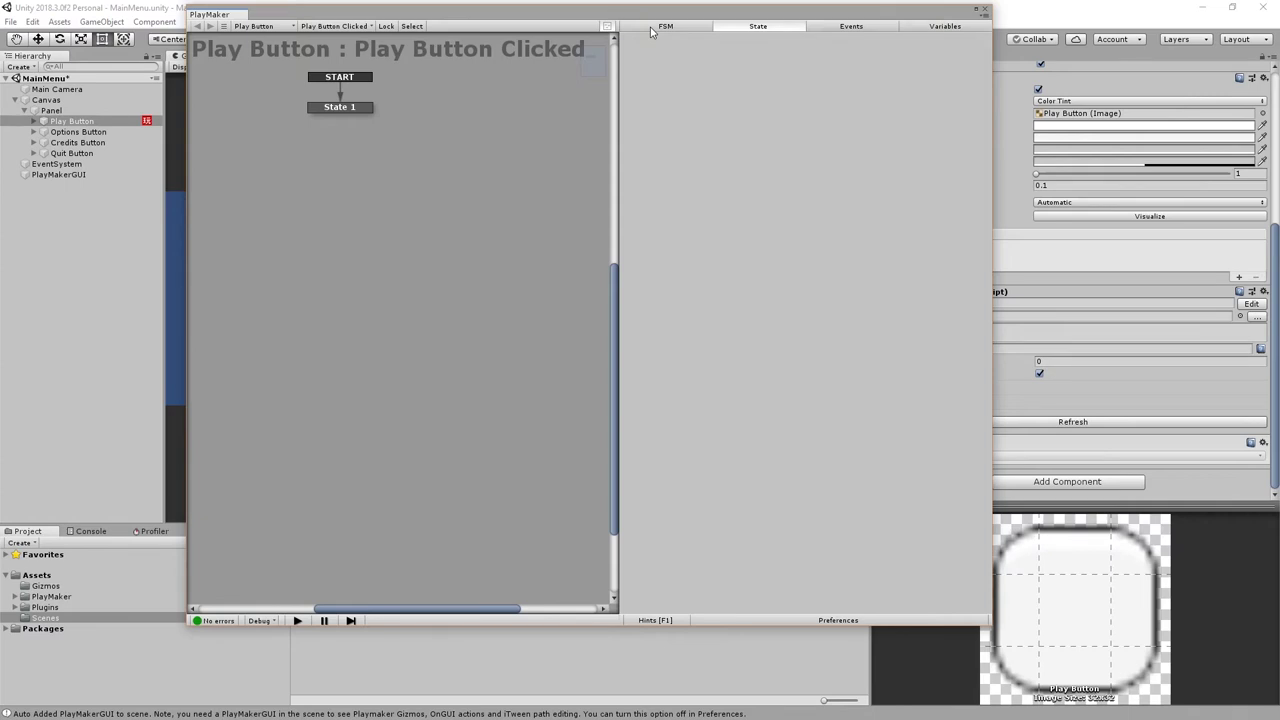
- Review the FSM, State, Events and Variables tabs, ending back on the State panel
{"action": "left_click", "coordinate": [658, 27]}
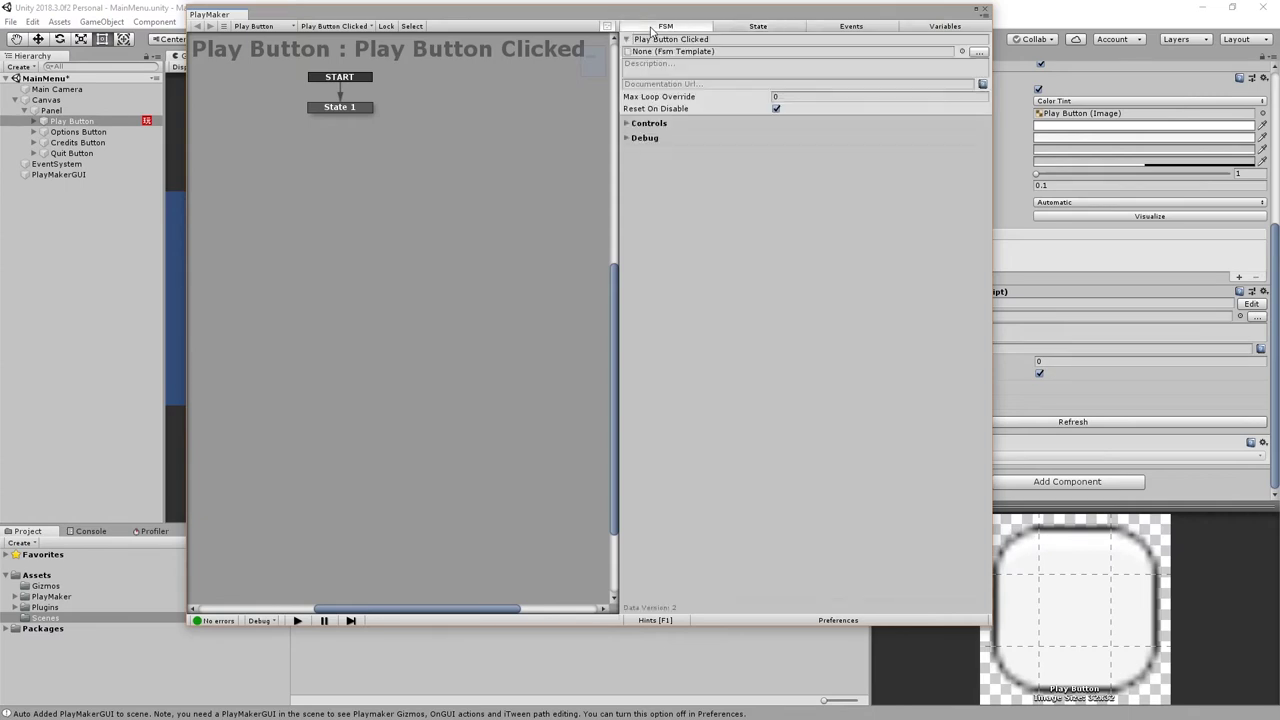
{"action": "left_click", "coordinate": [747, 26]}
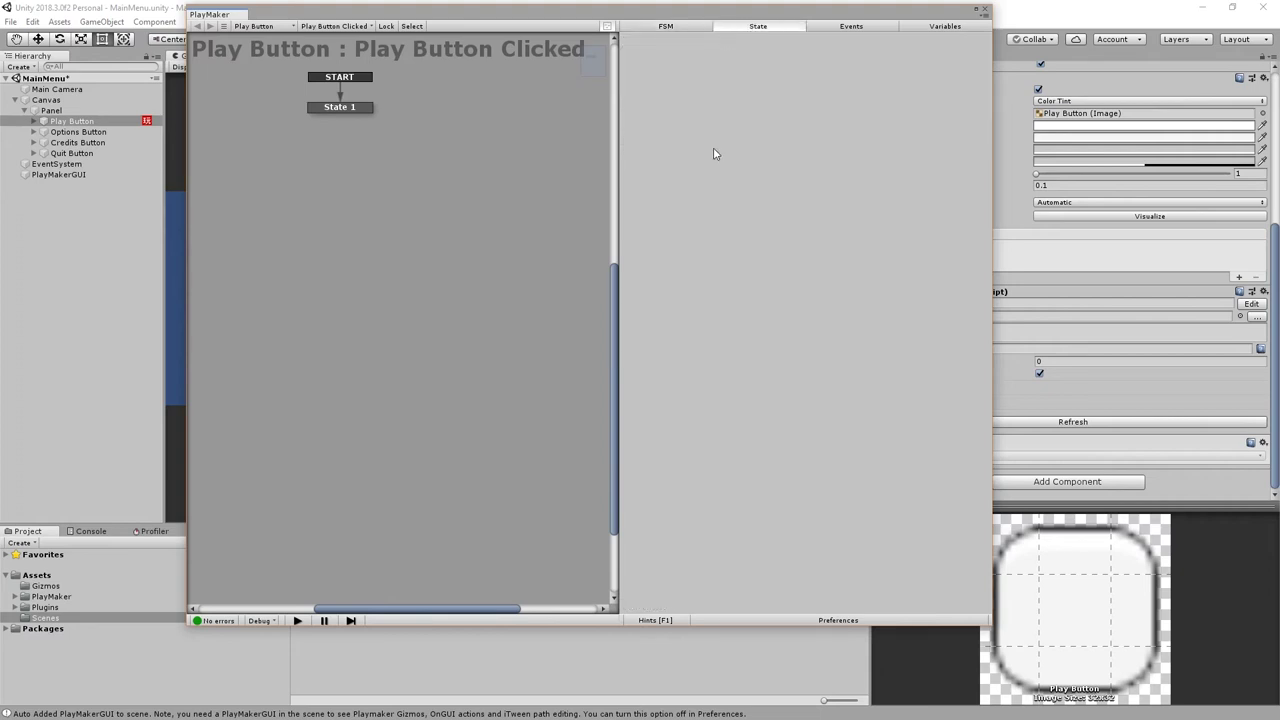
{"action": "left_click", "coordinate": [840, 27]}
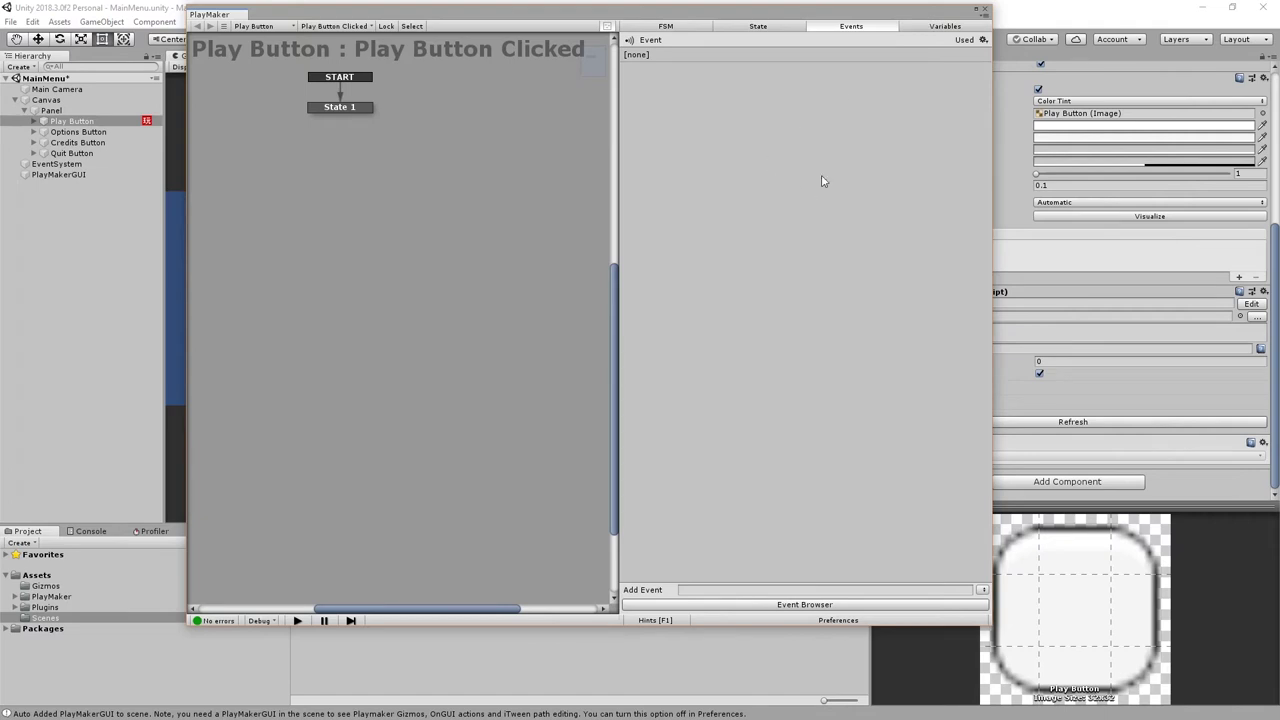
{"action": "left_click", "coordinate": [905, 27]}
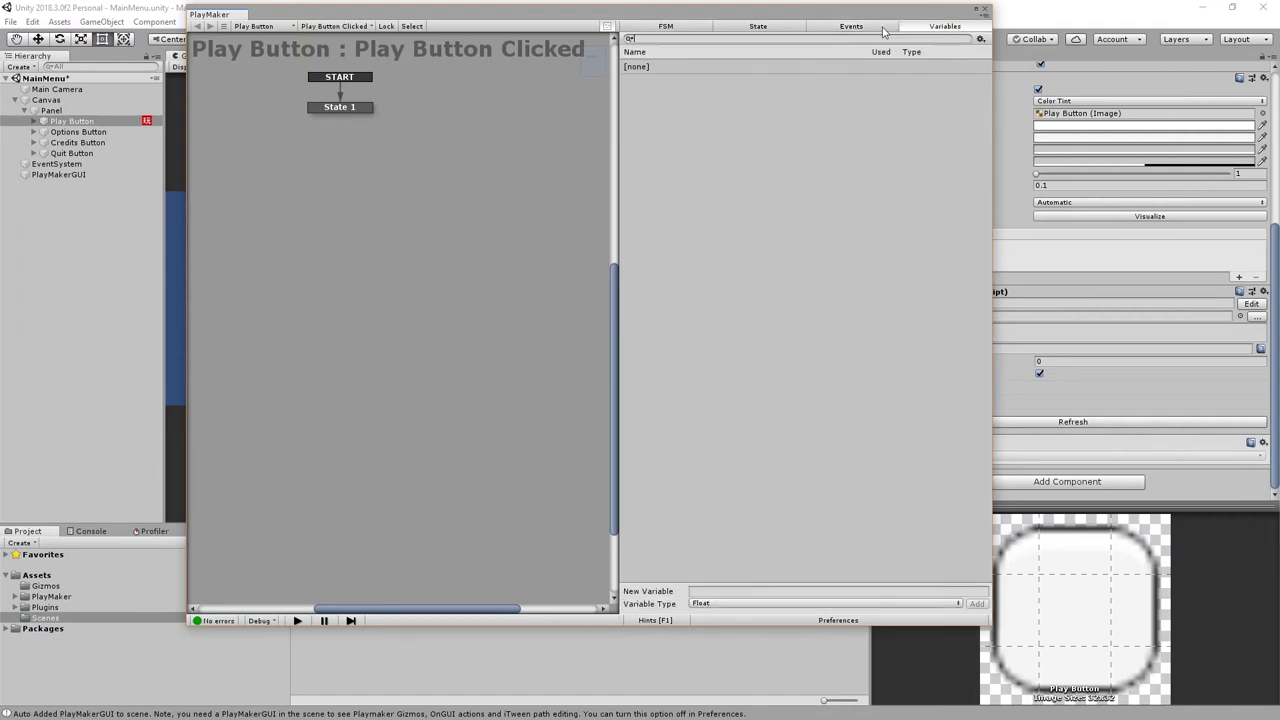
{"action": "left_click", "coordinate": [790, 28]}
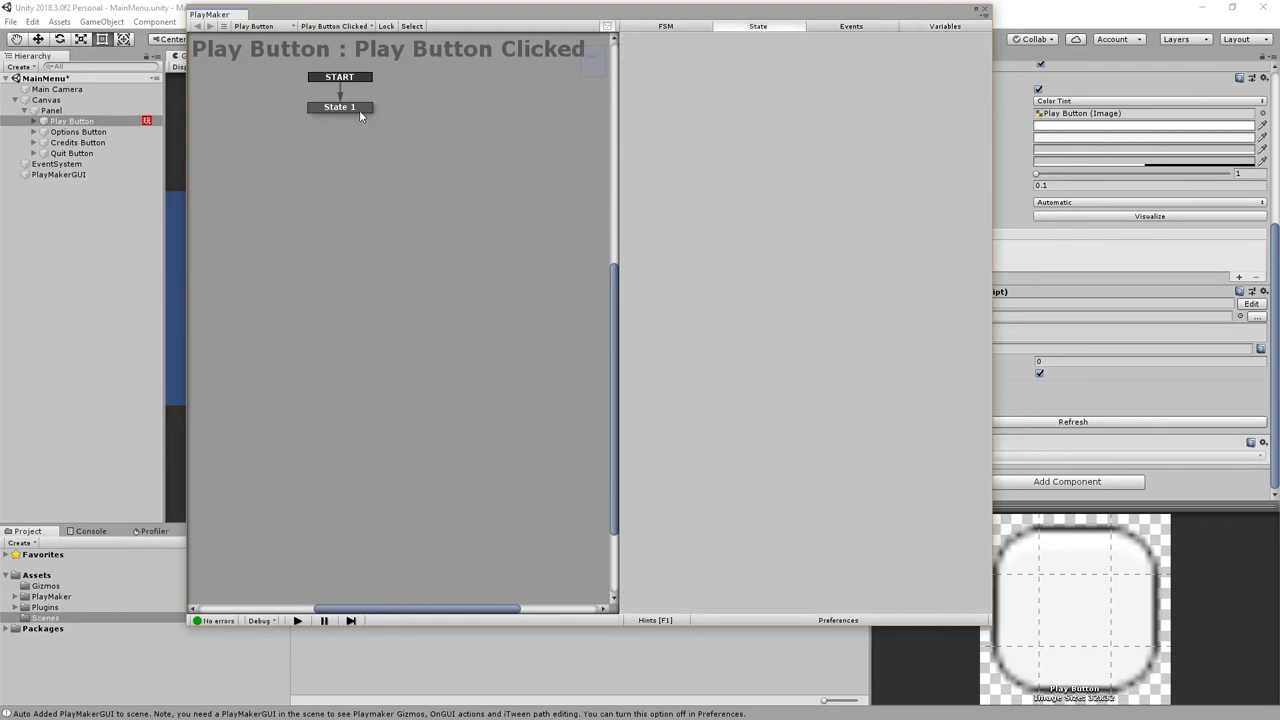
- Move State 1 aside and add a new state named Clicked
{"action": "left_click_drag", "start_coordinate": [359, 114], "coordinate": [309, 169]}
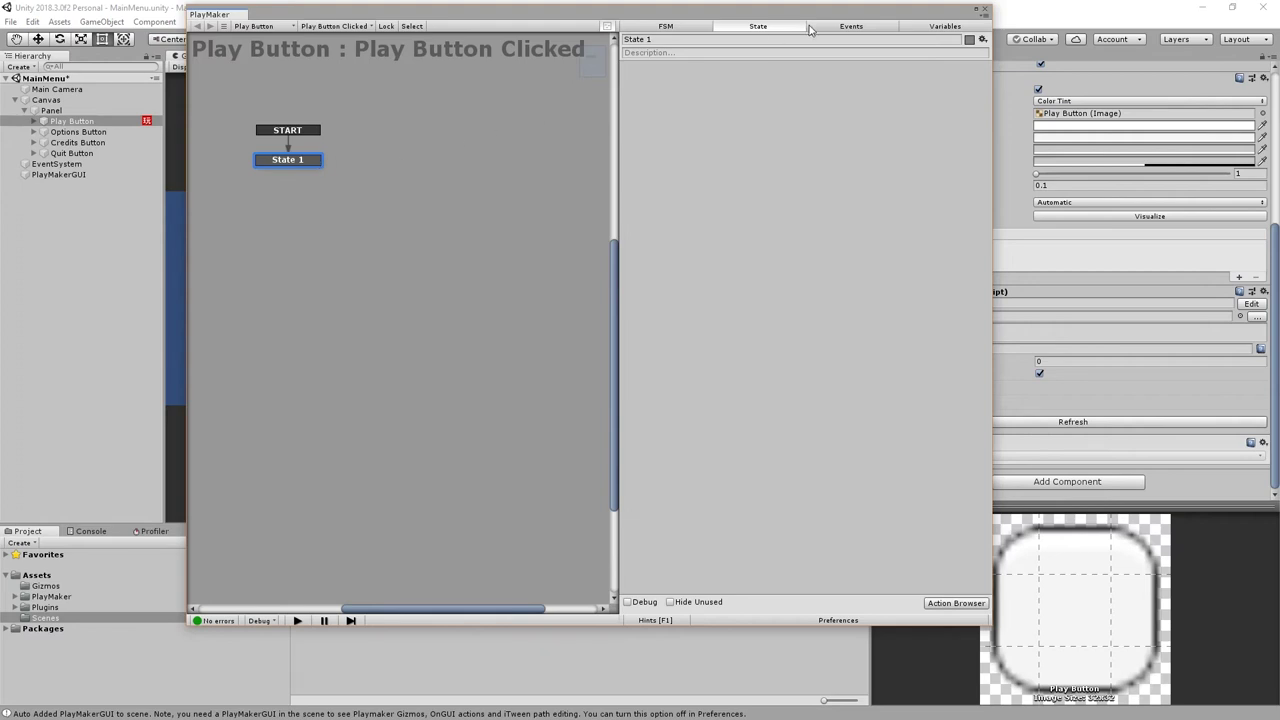
{"action": "left_click", "coordinate": [355, 157]}
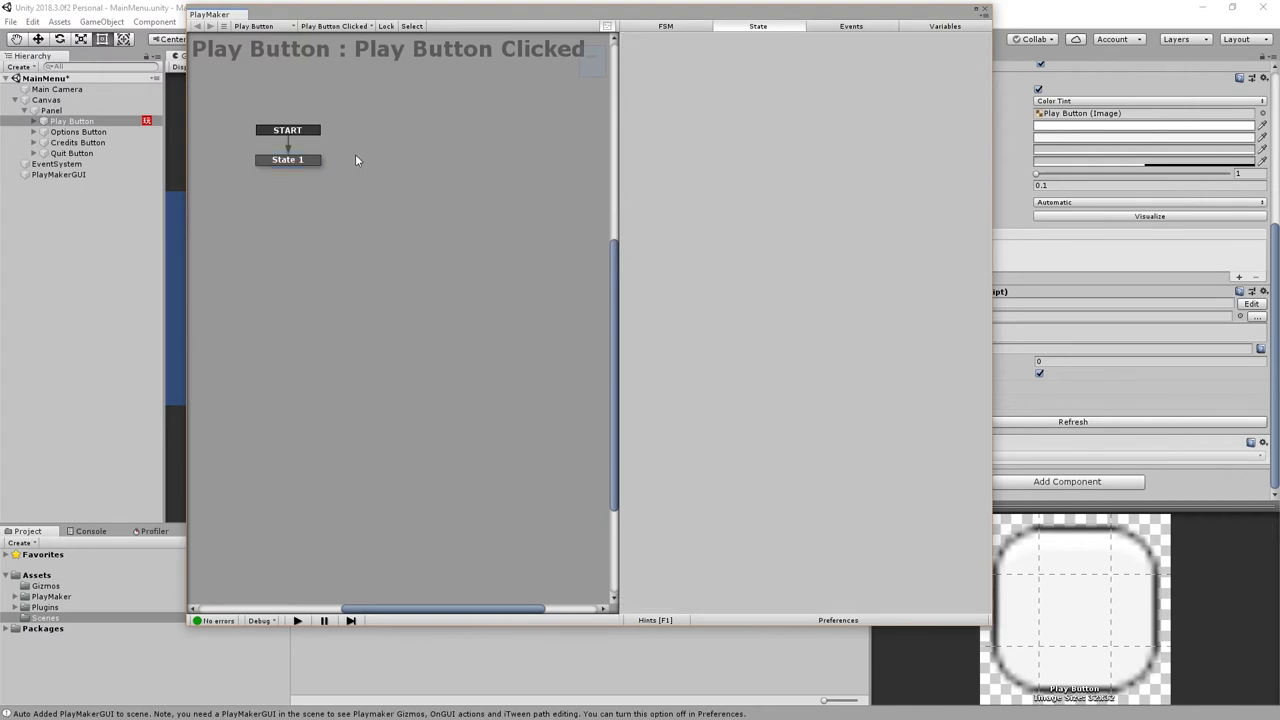
{"action": "right_click", "coordinate": [355, 157]}
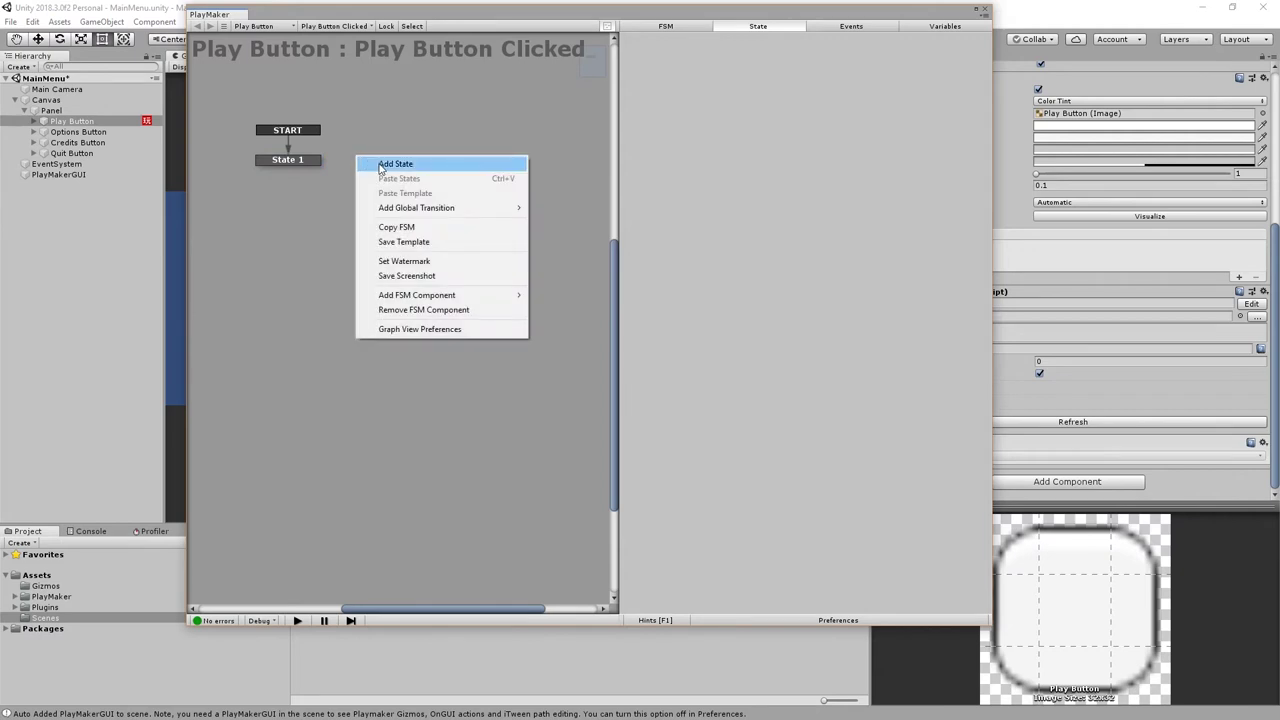
{"action": "left_click", "coordinate": [380, 166]}
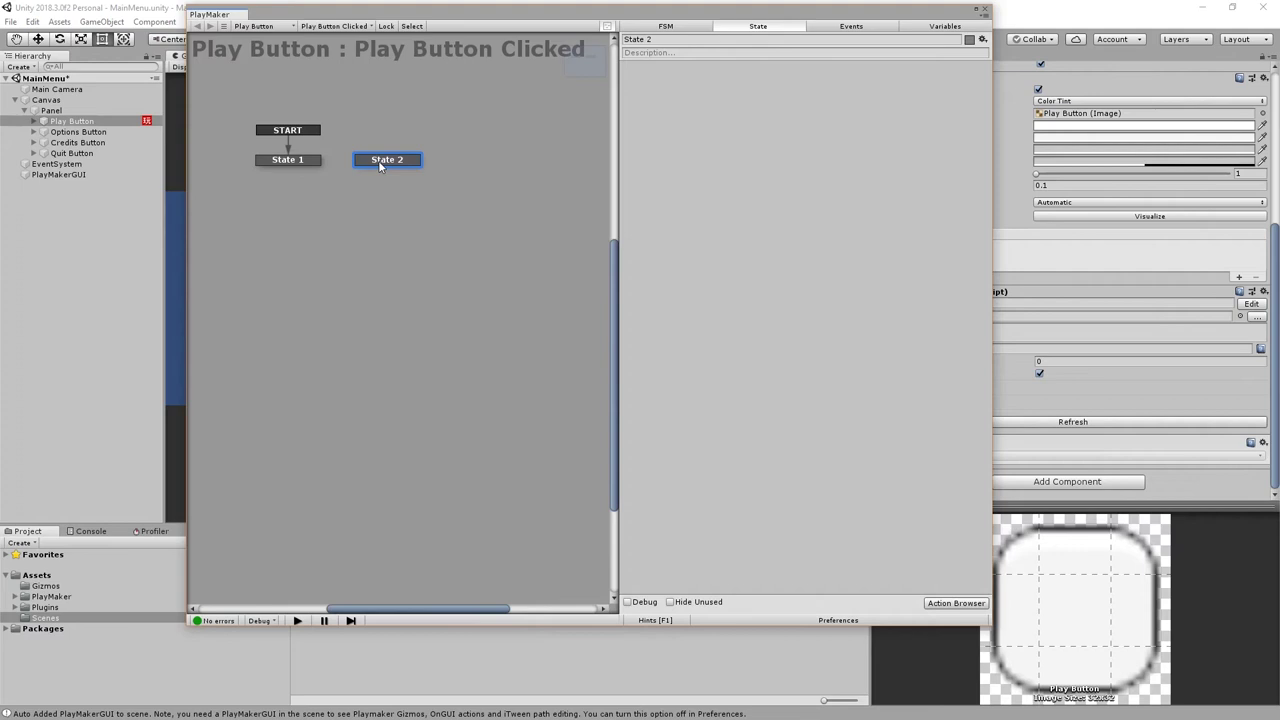
{"action": "left_click", "coordinate": [657, 40]}
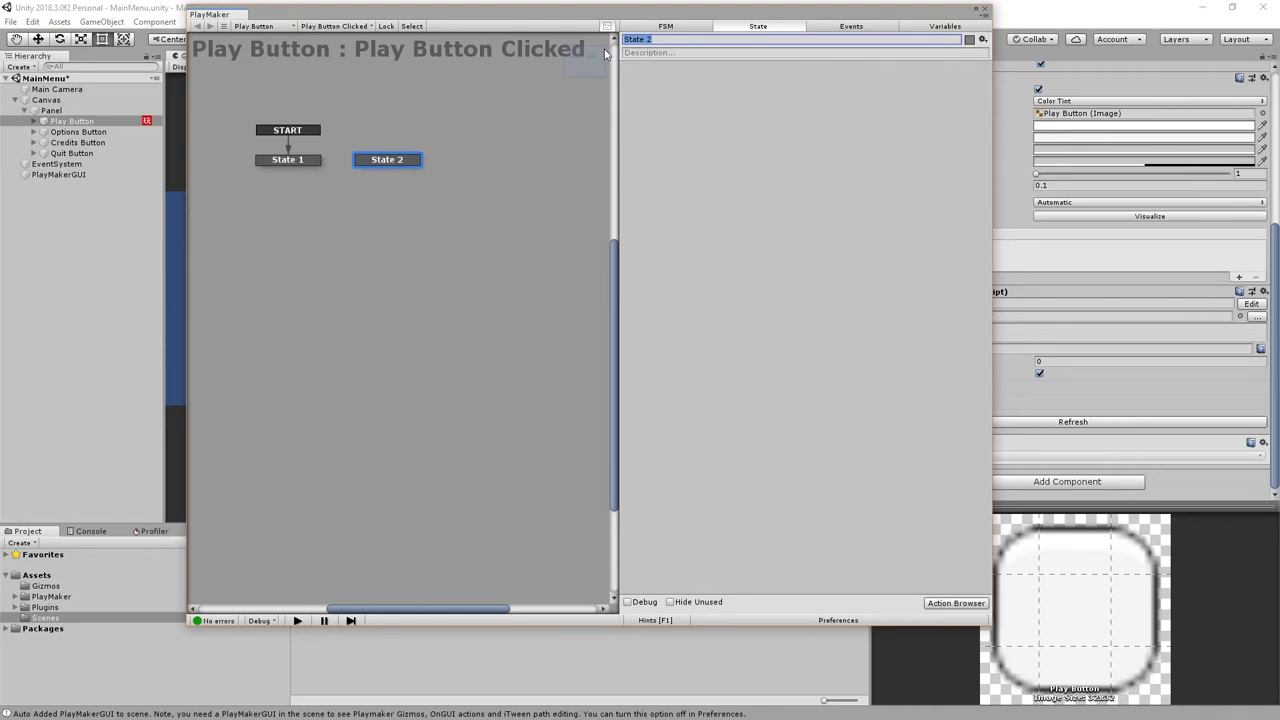
{"action": "type", "text": "Clicked"}
{"action": "left_click", "coordinate": [705, 105]}
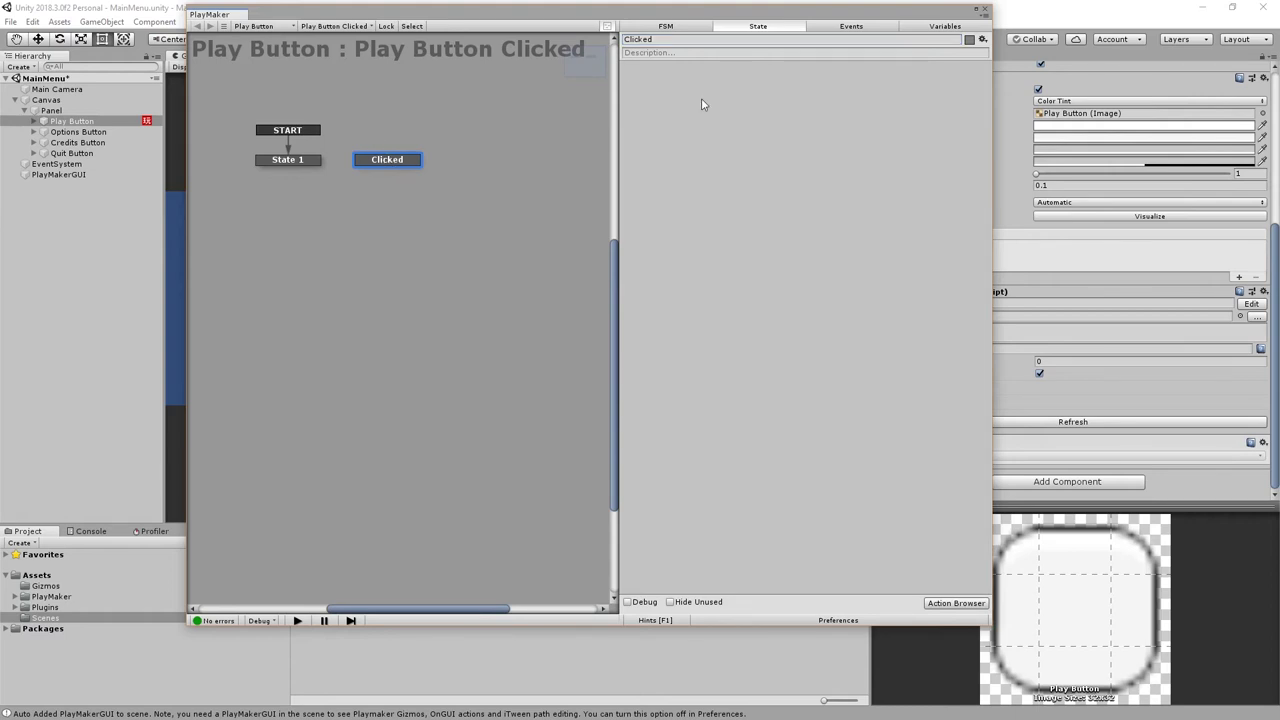
- Create a Clicked event in the FSM's Events list
{"action": "left_click", "coordinate": [820, 27]}
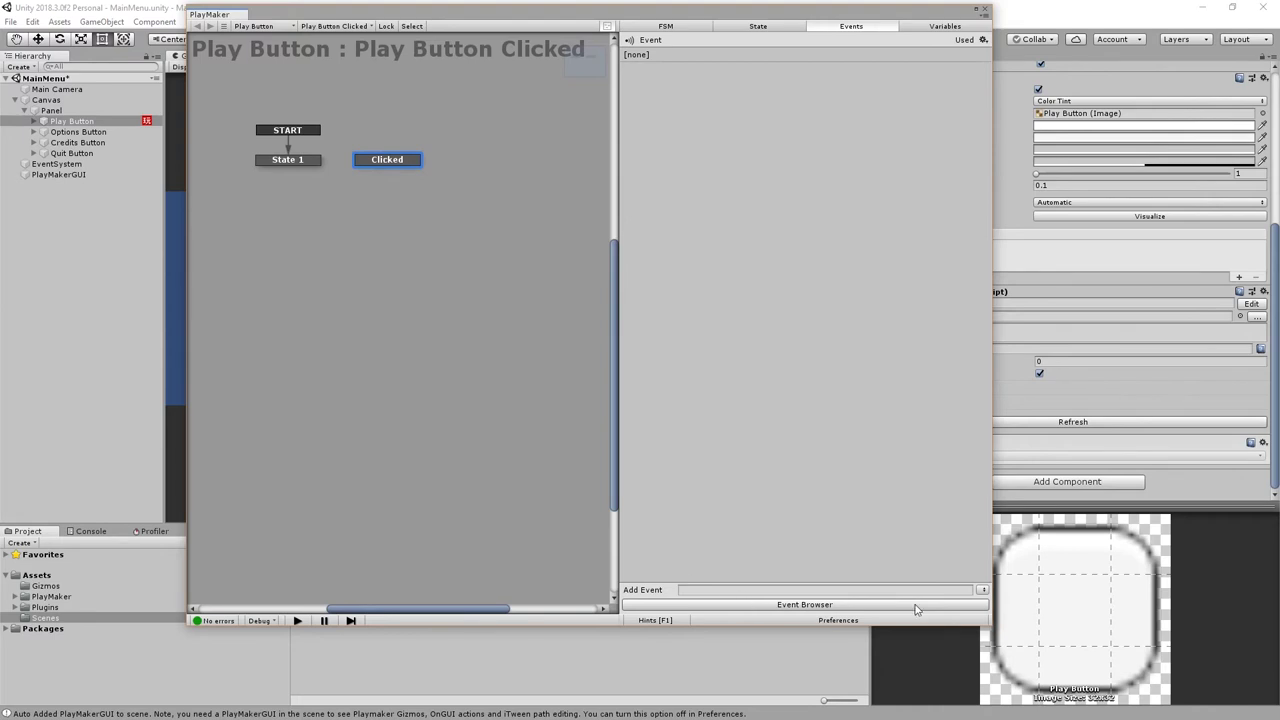
{"action": "left_click", "coordinate": [866, 590]}
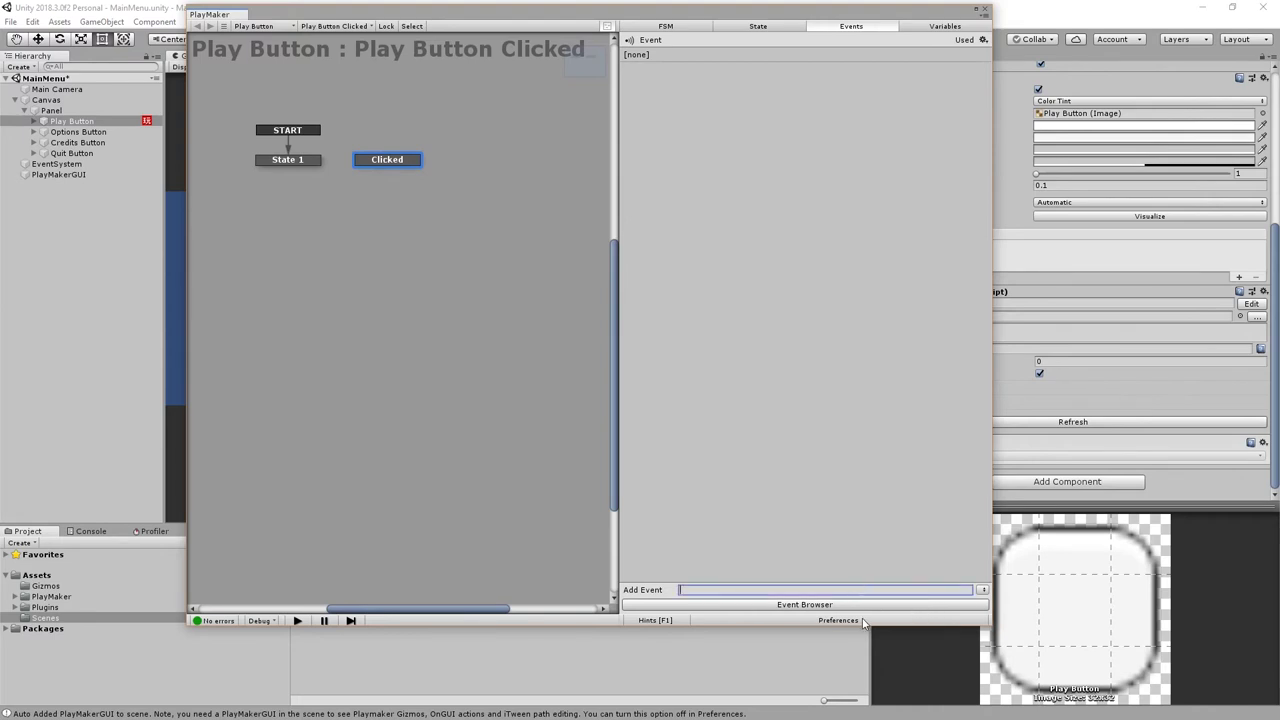
{"action": "type", "text": "Clicked"}
{"action": "key", "text": "Return"}
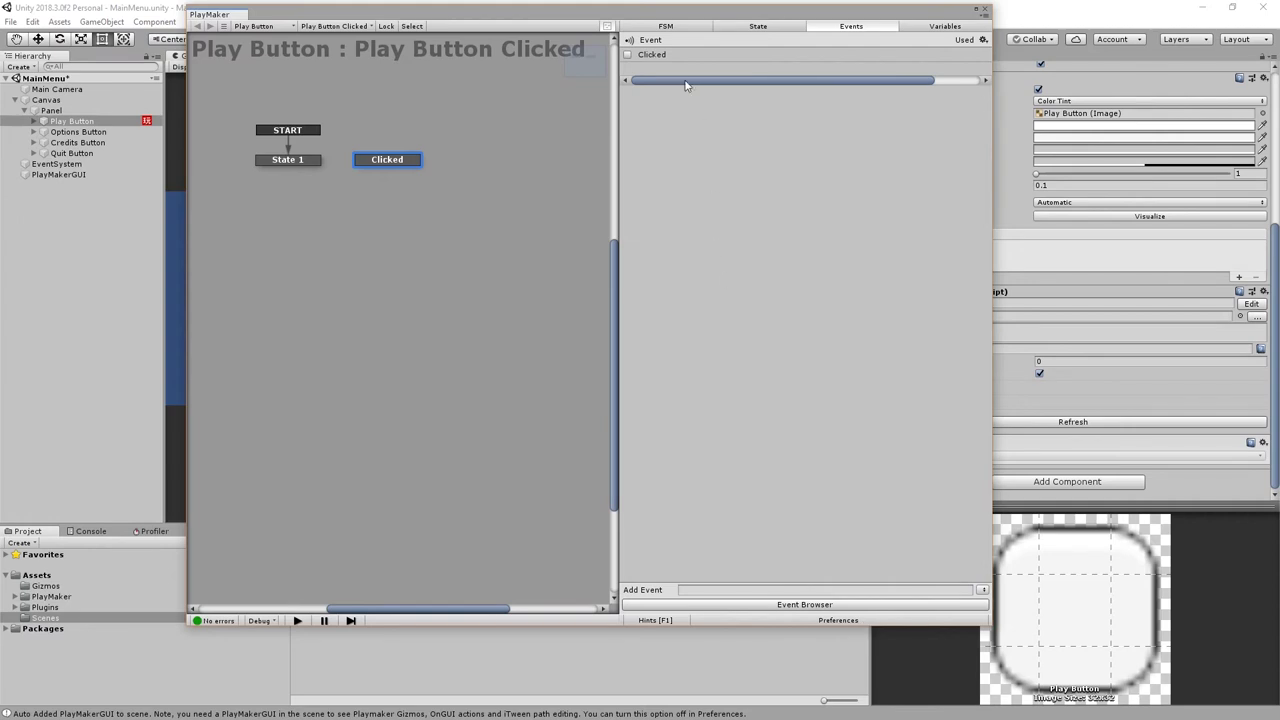
{"action": "left_click", "coordinate": [658, 56]}
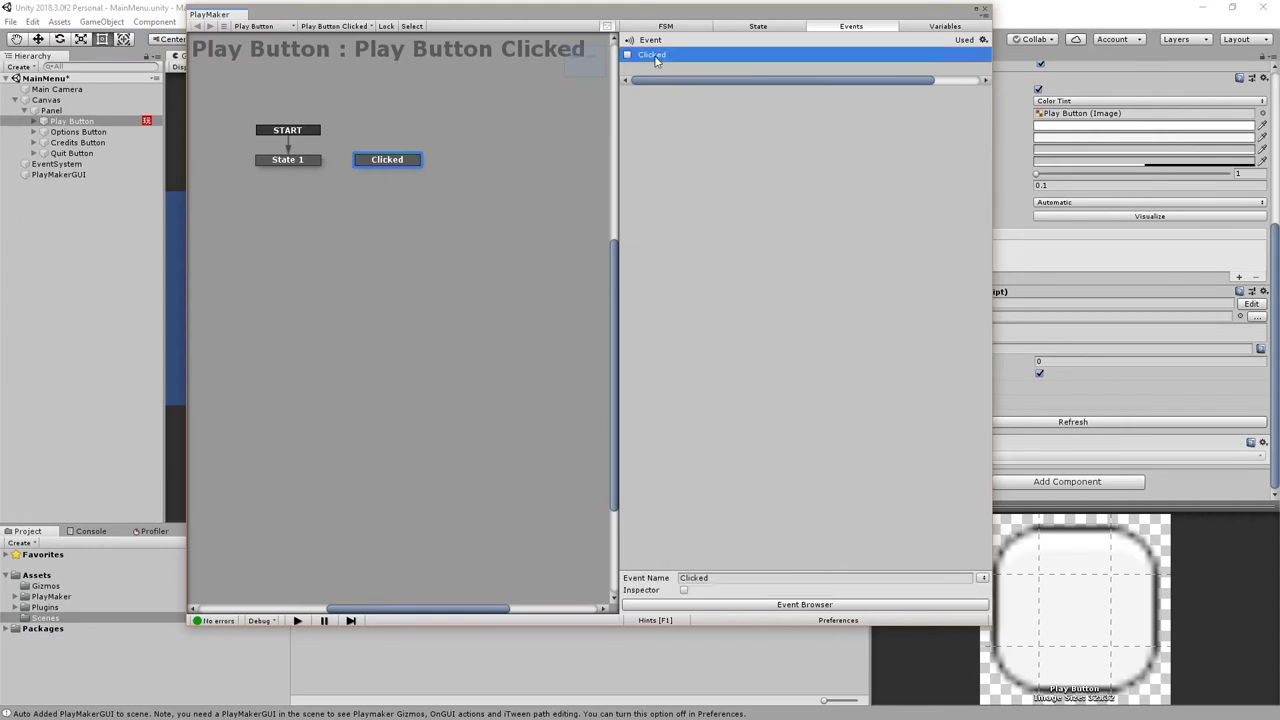
{"action": "right_click", "coordinate": [392, 163]}
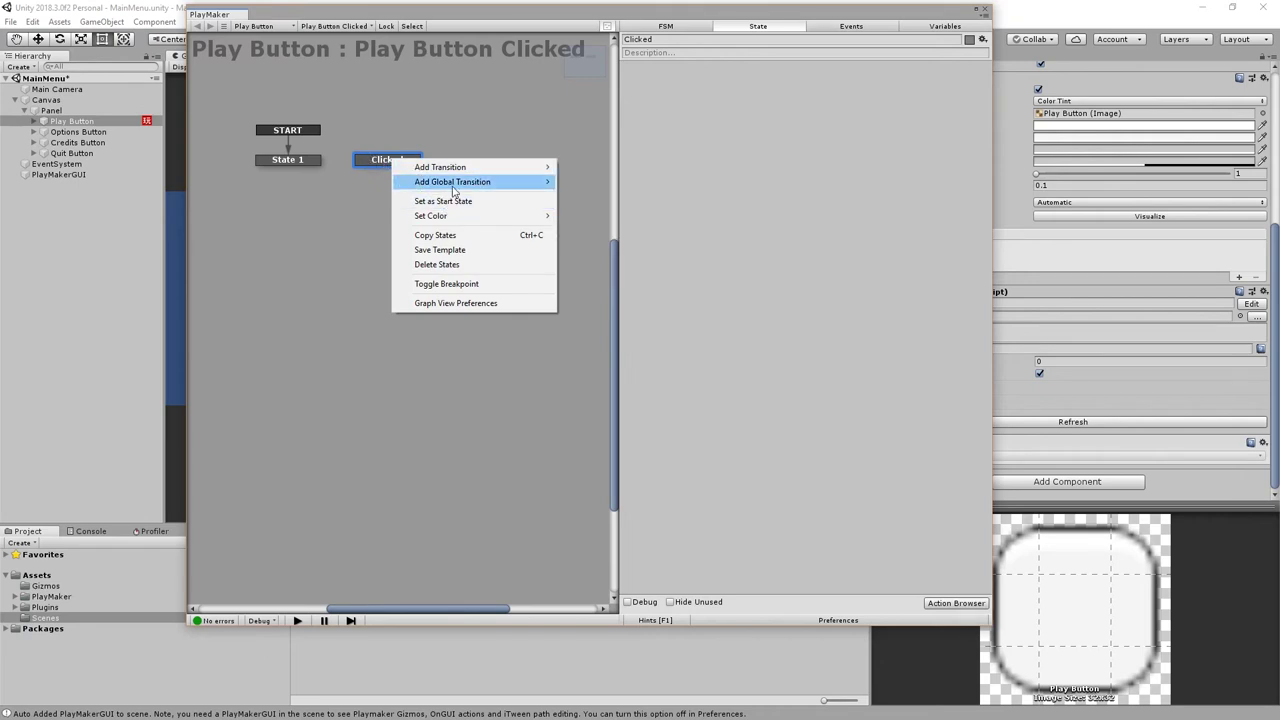
- Add a global Clicked transition to the Clicked state and shorten the PlayMaker window
{"action": "mouse_move", "coordinate": [453, 188]}
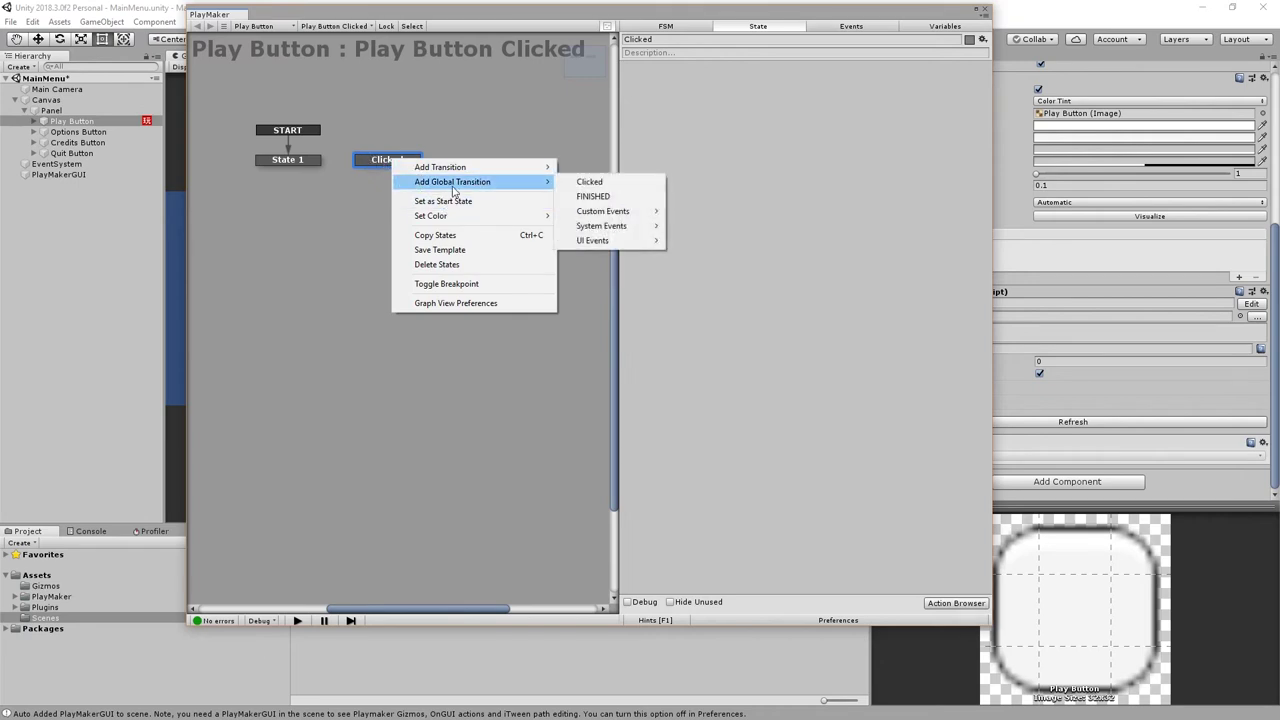
{"action": "left_click", "coordinate": [610, 183]}
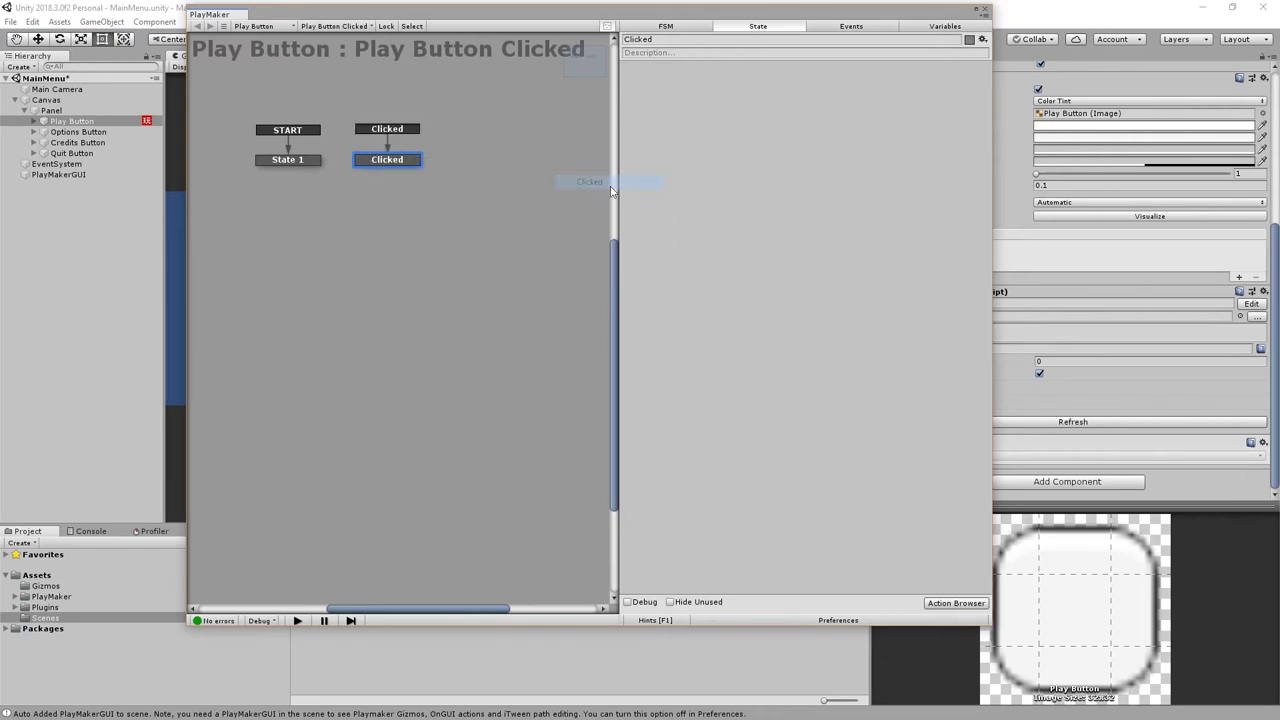
{"action": "left_click", "coordinate": [381, 163]}
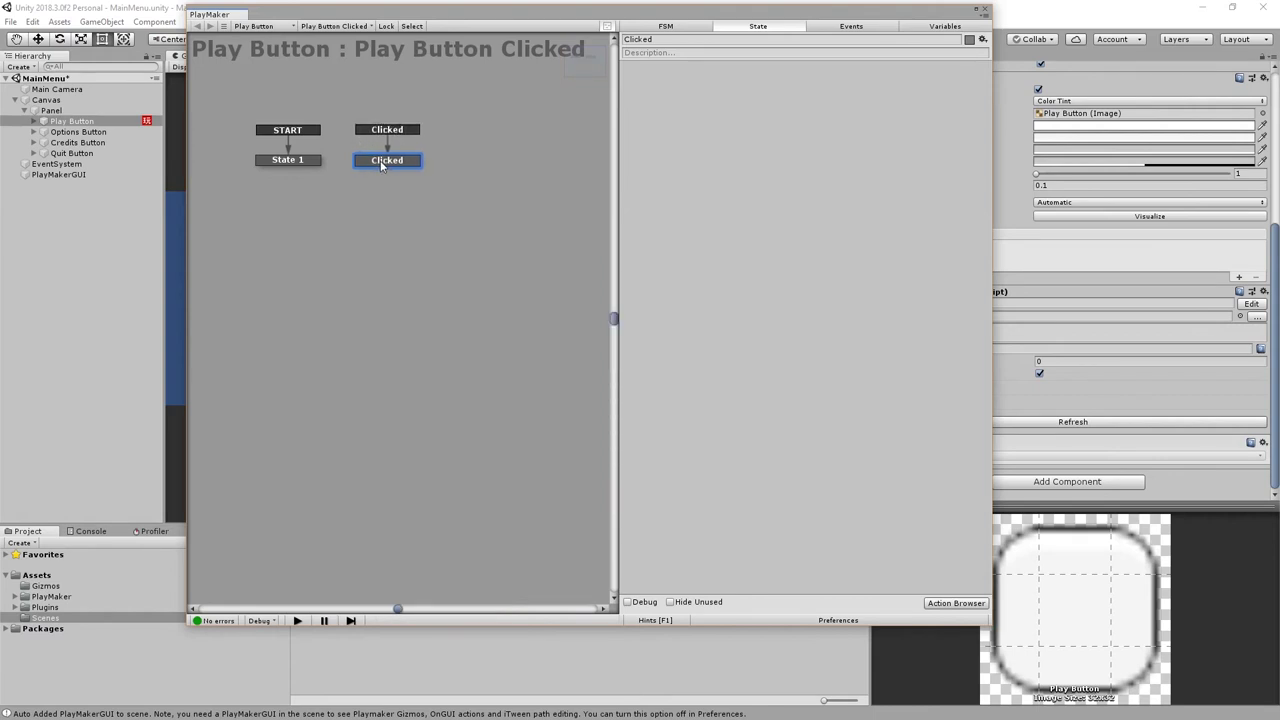
{"action": "left_click", "coordinate": [376, 182]}
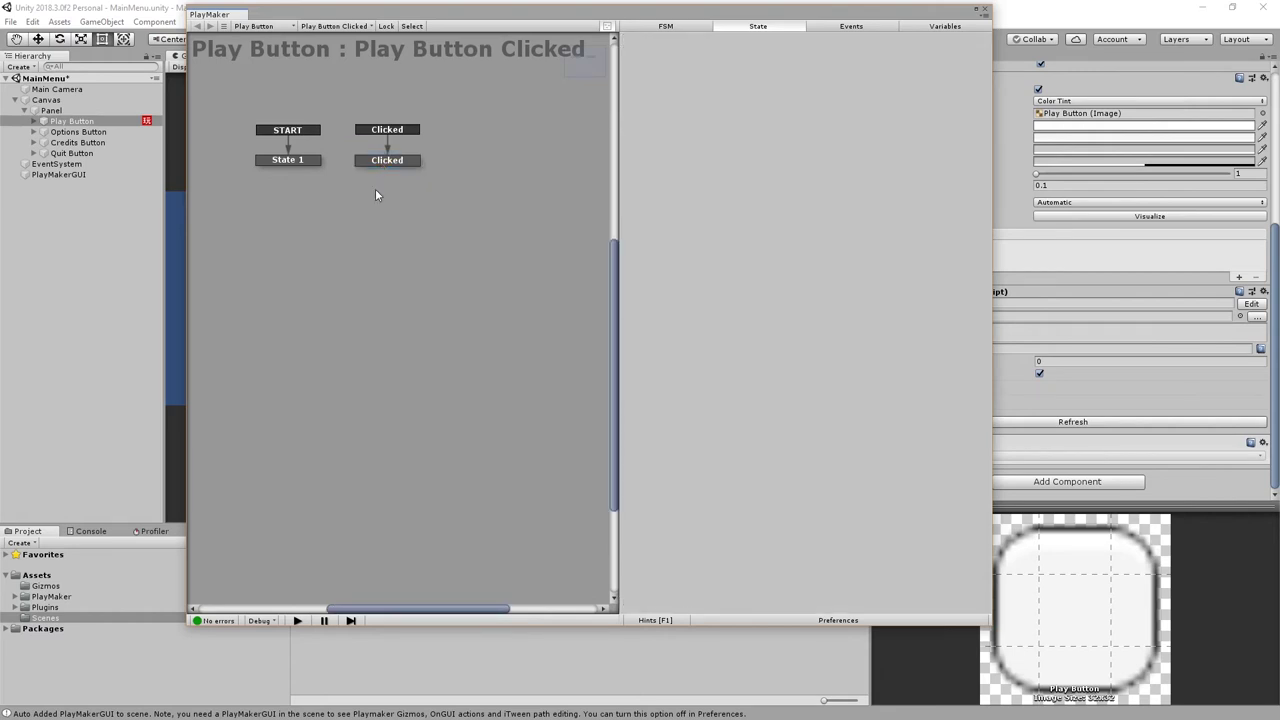
{"action": "left_click", "coordinate": [384, 164]}
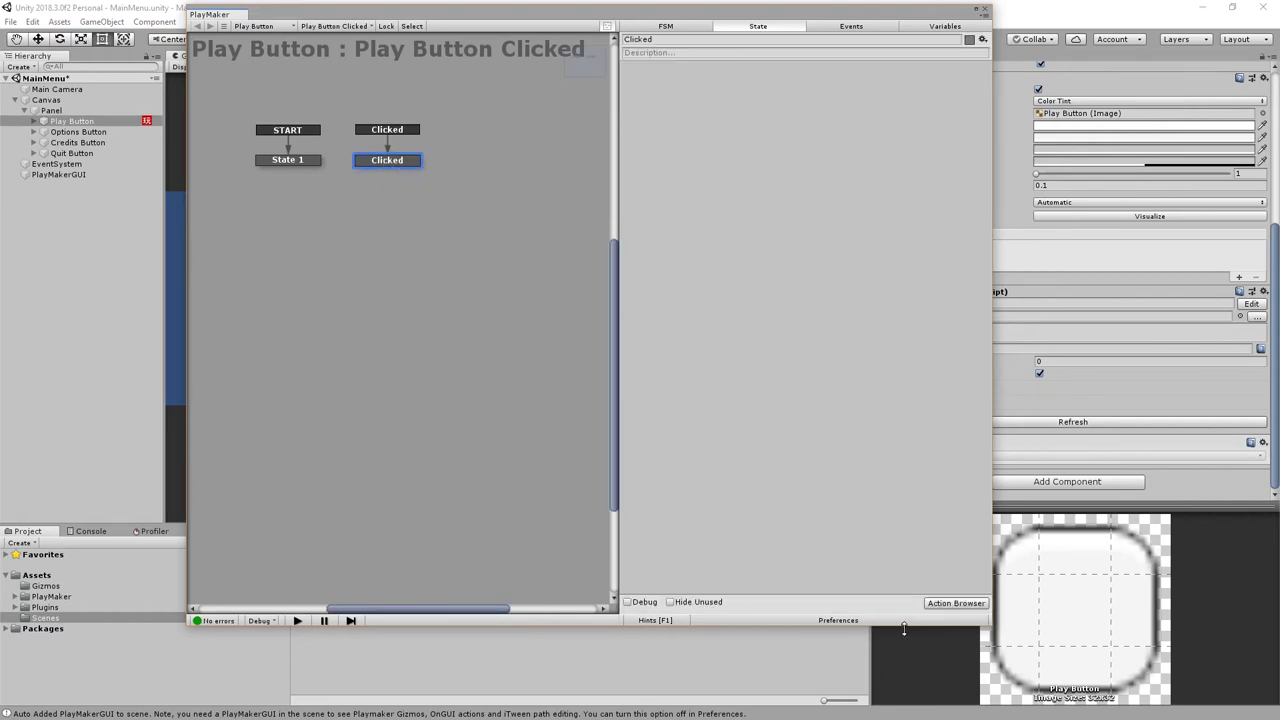
{"action": "left_click_drag", "start_coordinate": [904, 628], "coordinate": [904, 476]}
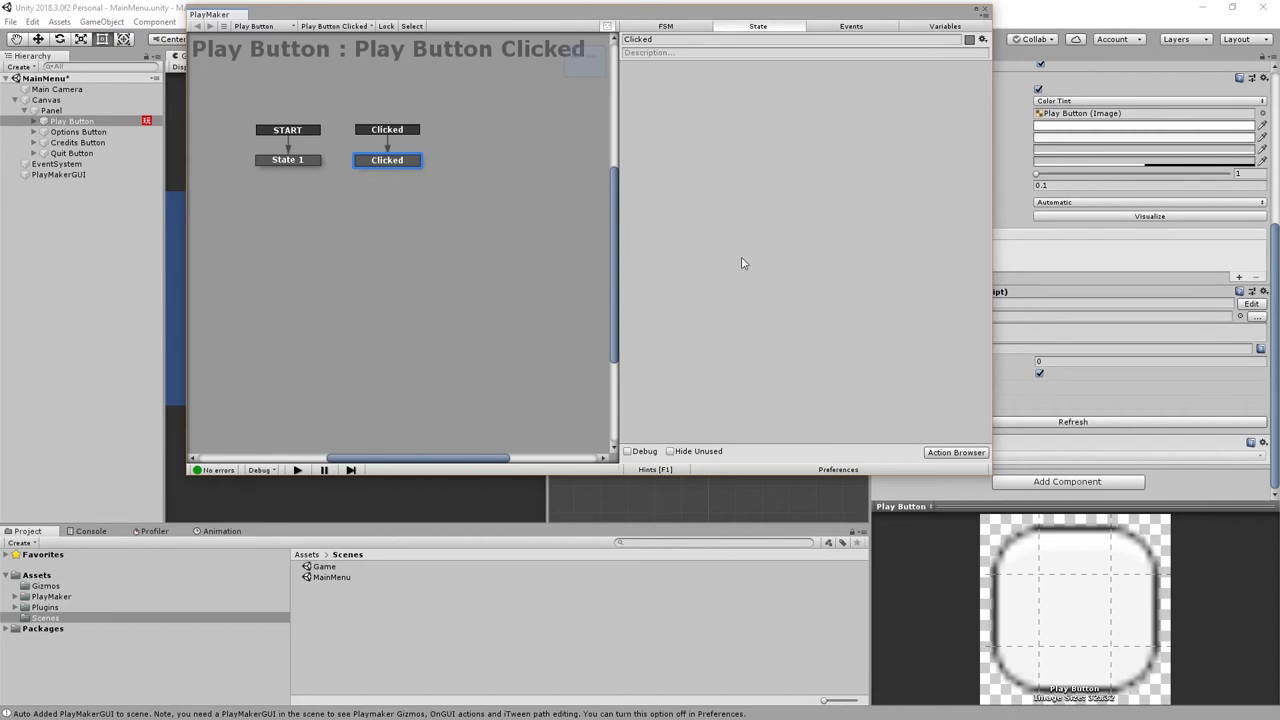
- Add the Level > Load Level action from the Action Browser to the Clicked state
{"action": "left_click", "coordinate": [958, 454]}
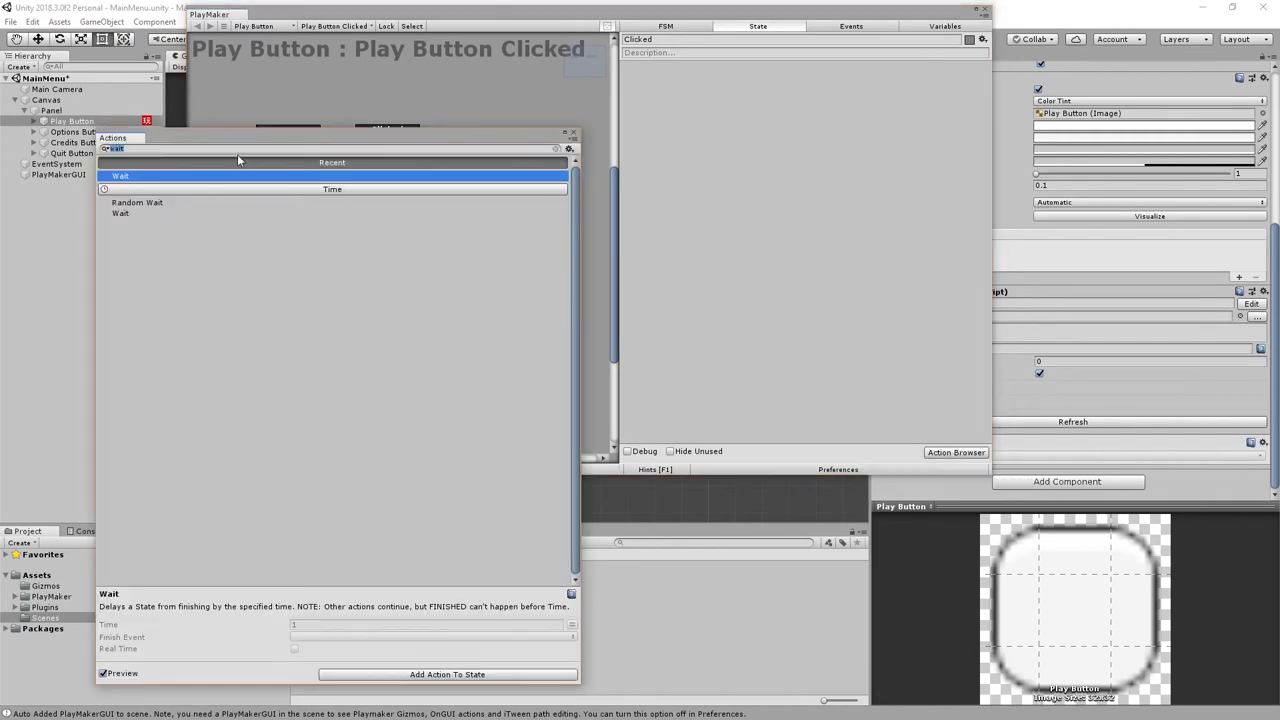
{"action": "key", "text": "BackSpace"}
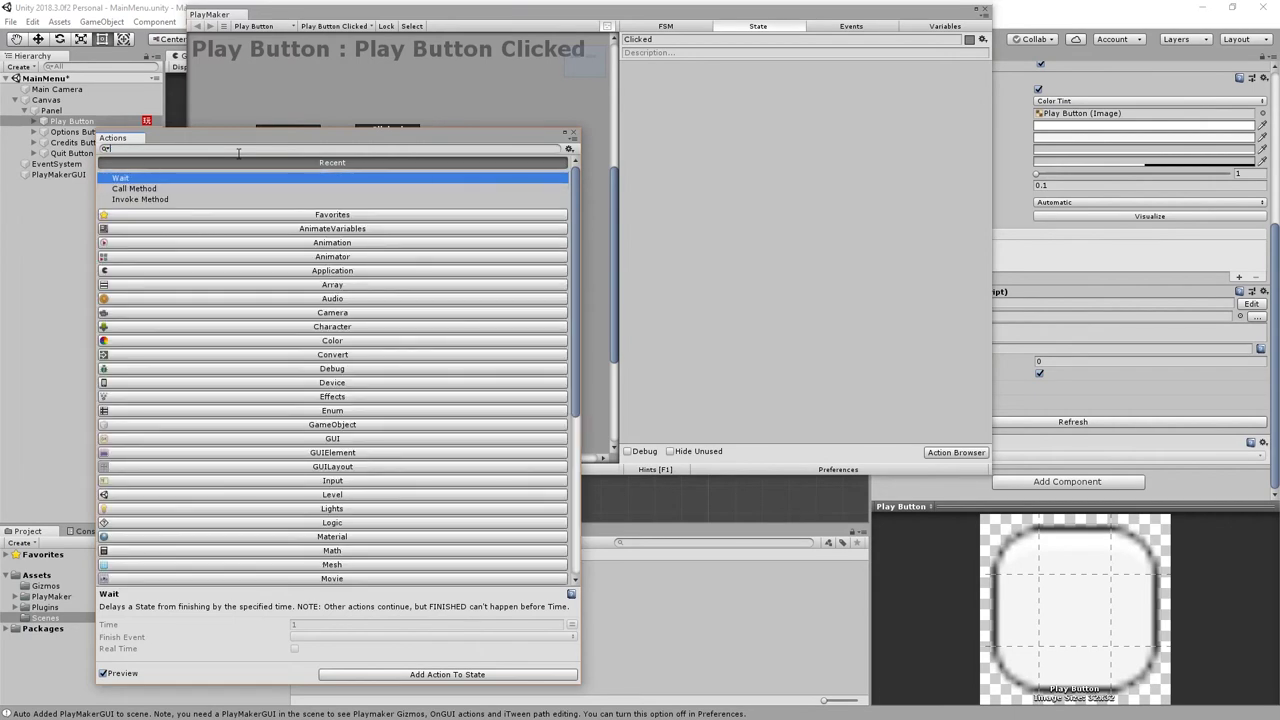
{"action": "scroll", "coordinate": [296, 290], "scroll_direction": "down", "scroll_amount": 3}
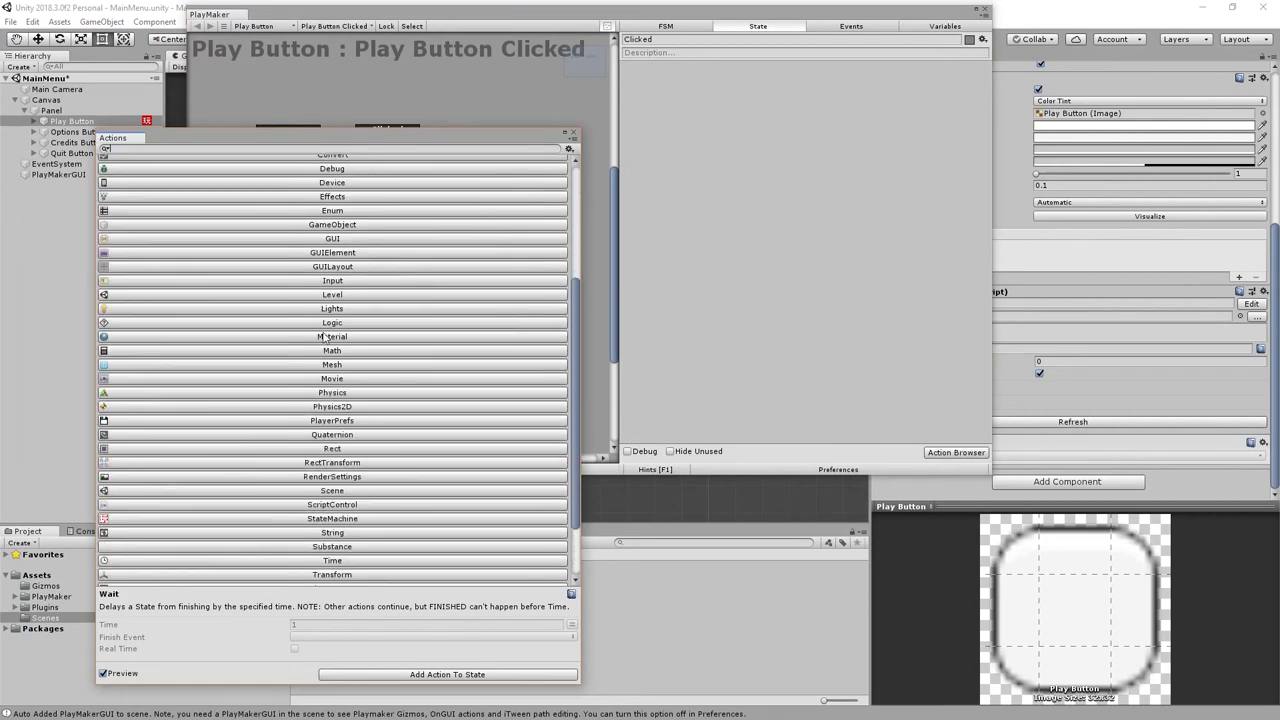
{"action": "left_click", "coordinate": [316, 297]}
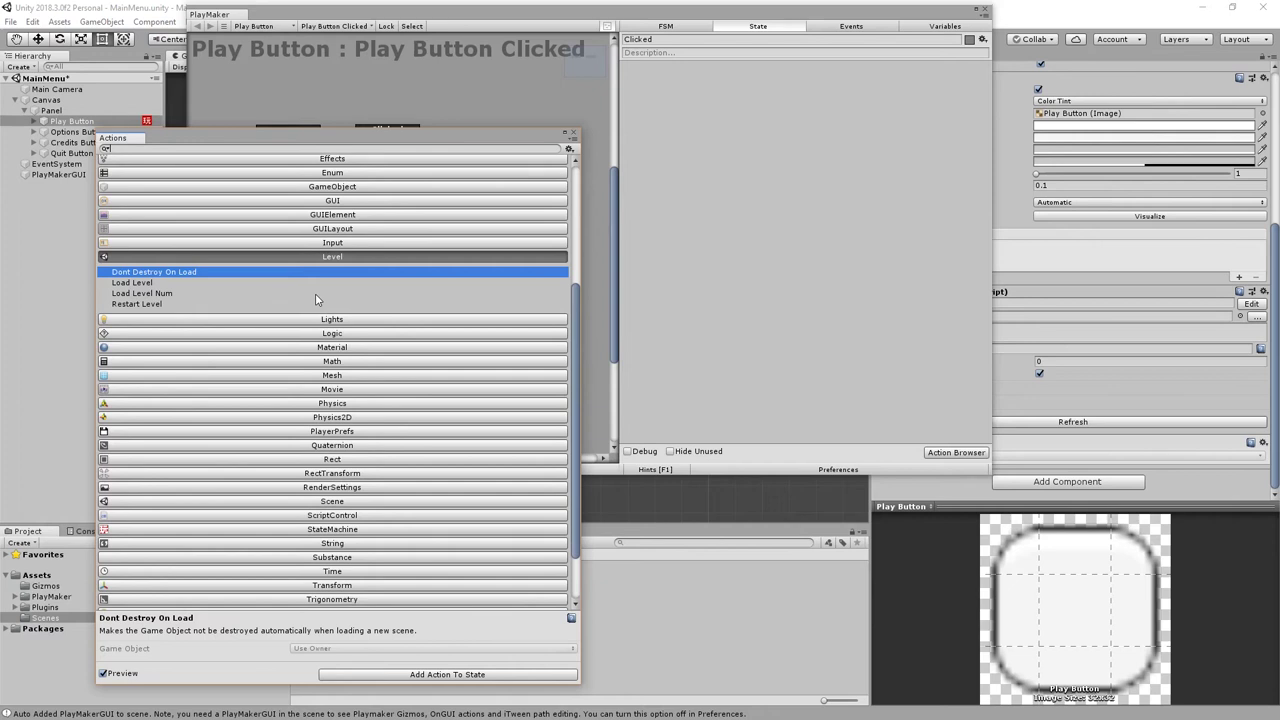
{"action": "left_click", "coordinate": [155, 284]}
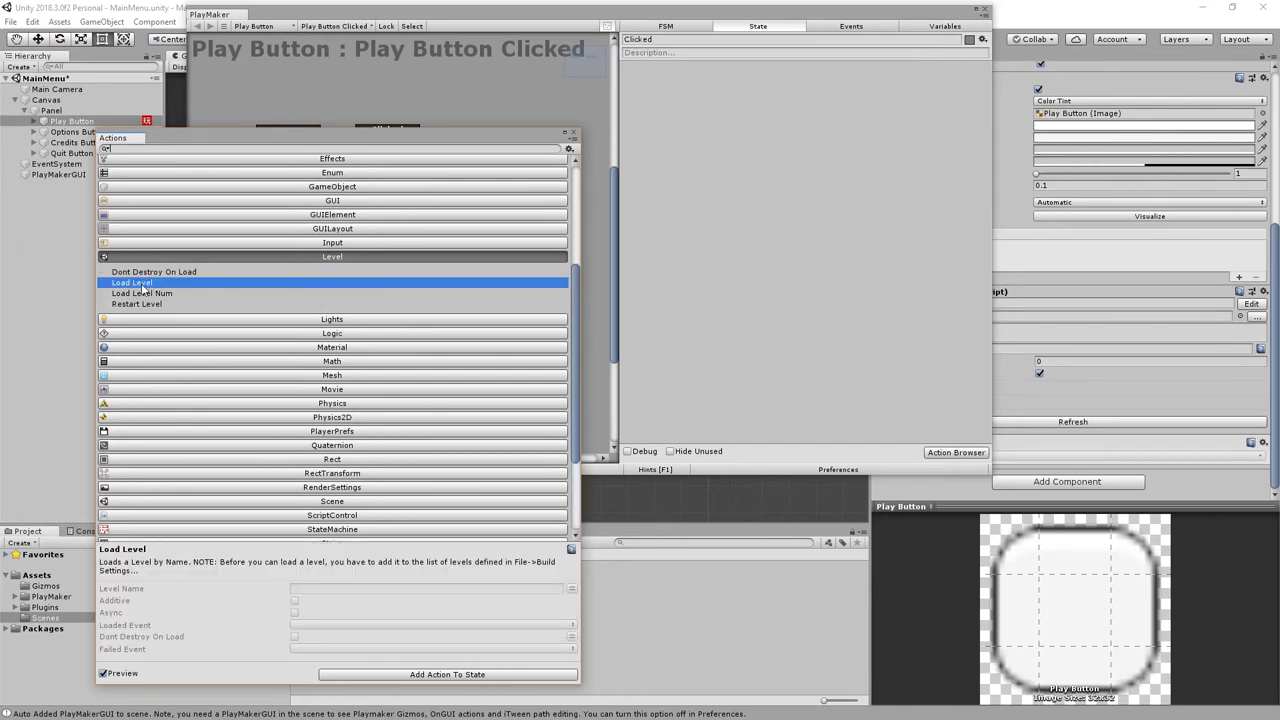
{"action": "double_click", "coordinate": [140, 284]}
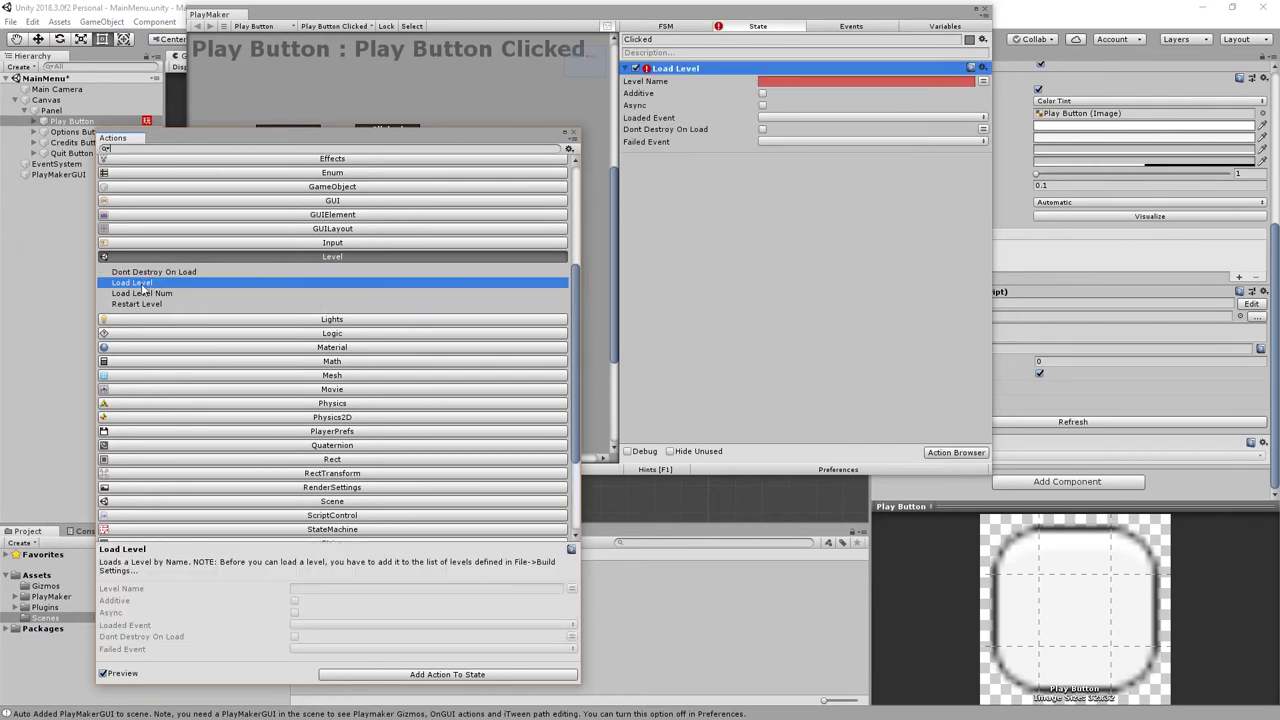
- Set the Load Level action's Level Name to Game
{"action": "left_click", "coordinate": [569, 133]}
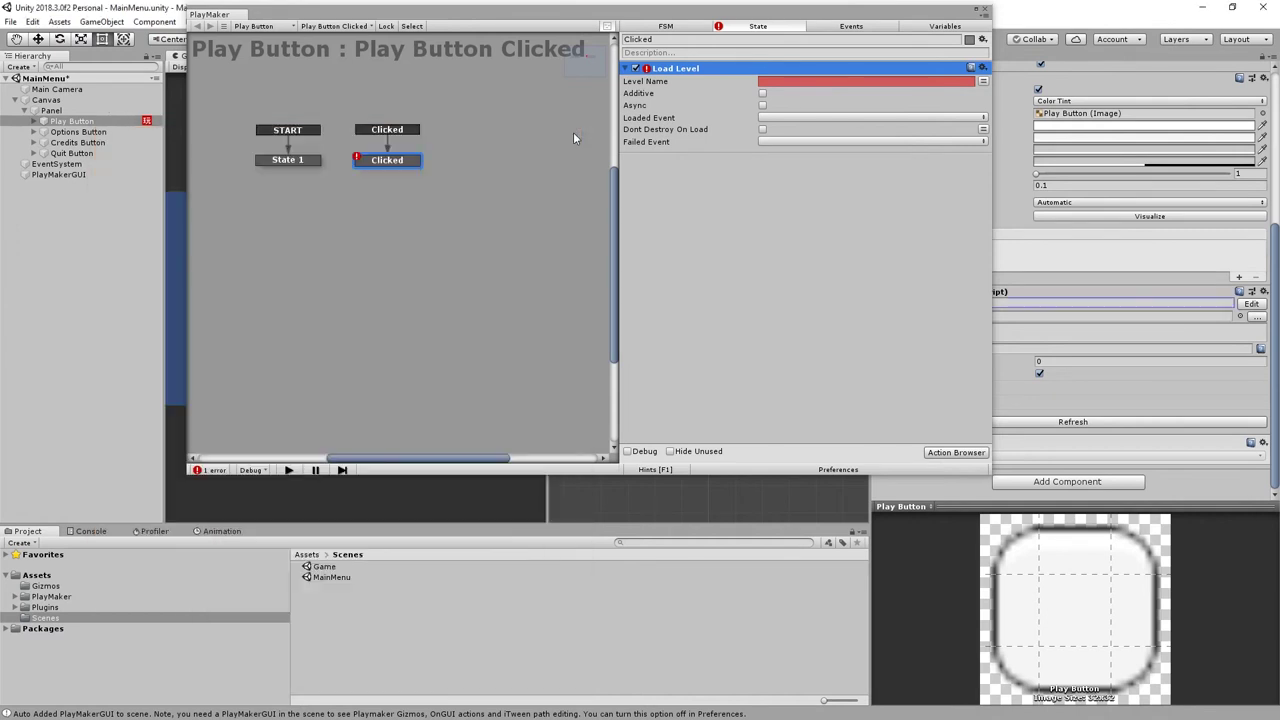
{"action": "left_click", "coordinate": [921, 80]}
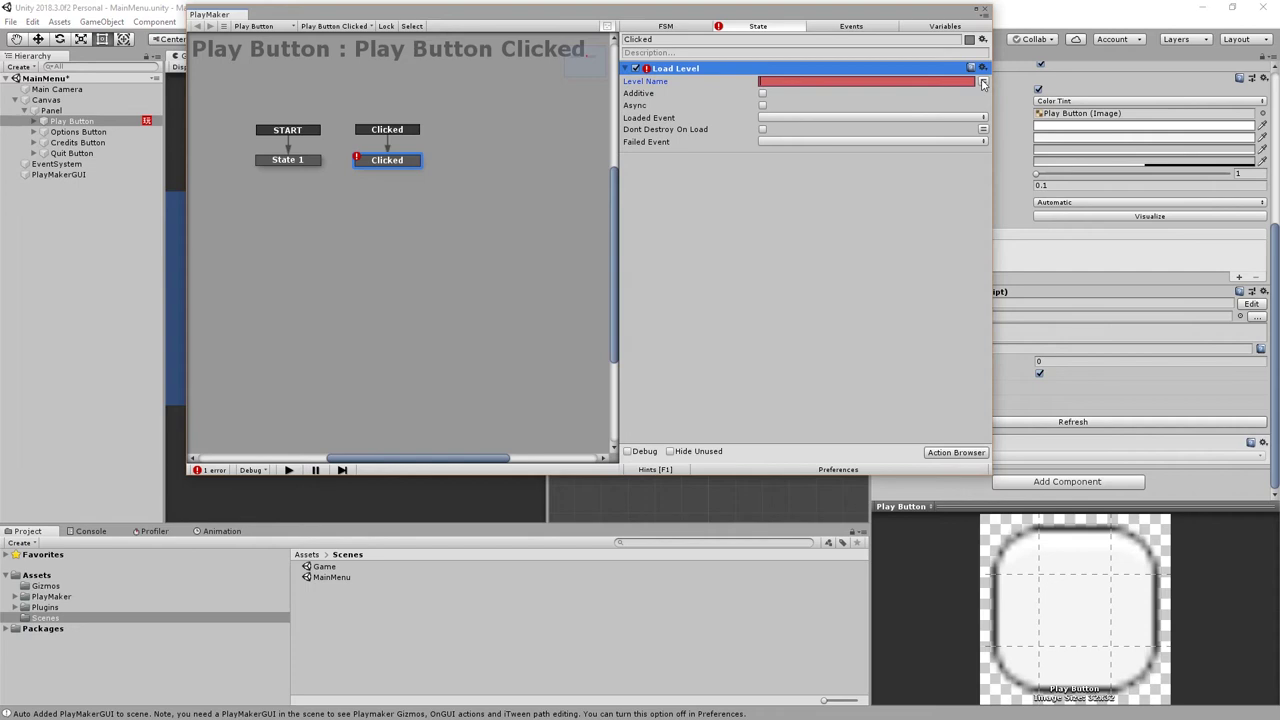
{"action": "left_click", "coordinate": [983, 82]}
{"action": "left_click", "coordinate": [983, 82]}
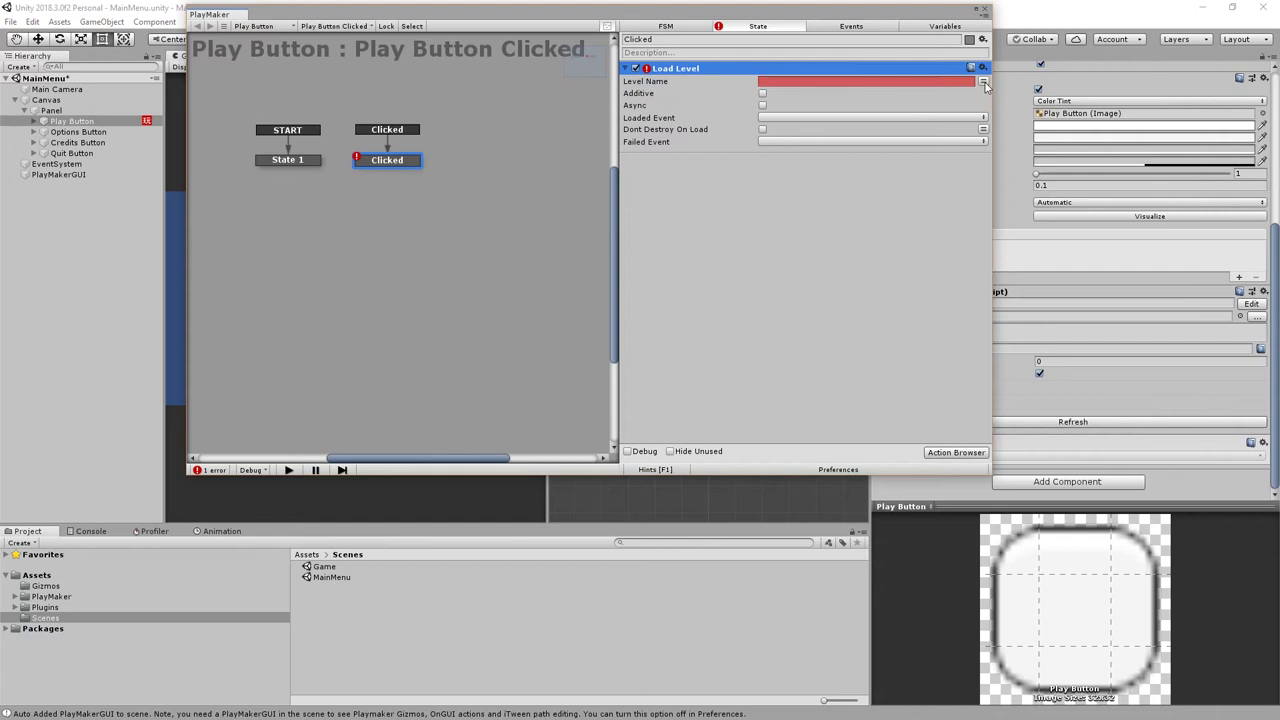
{"action": "left_click", "coordinate": [905, 82]}
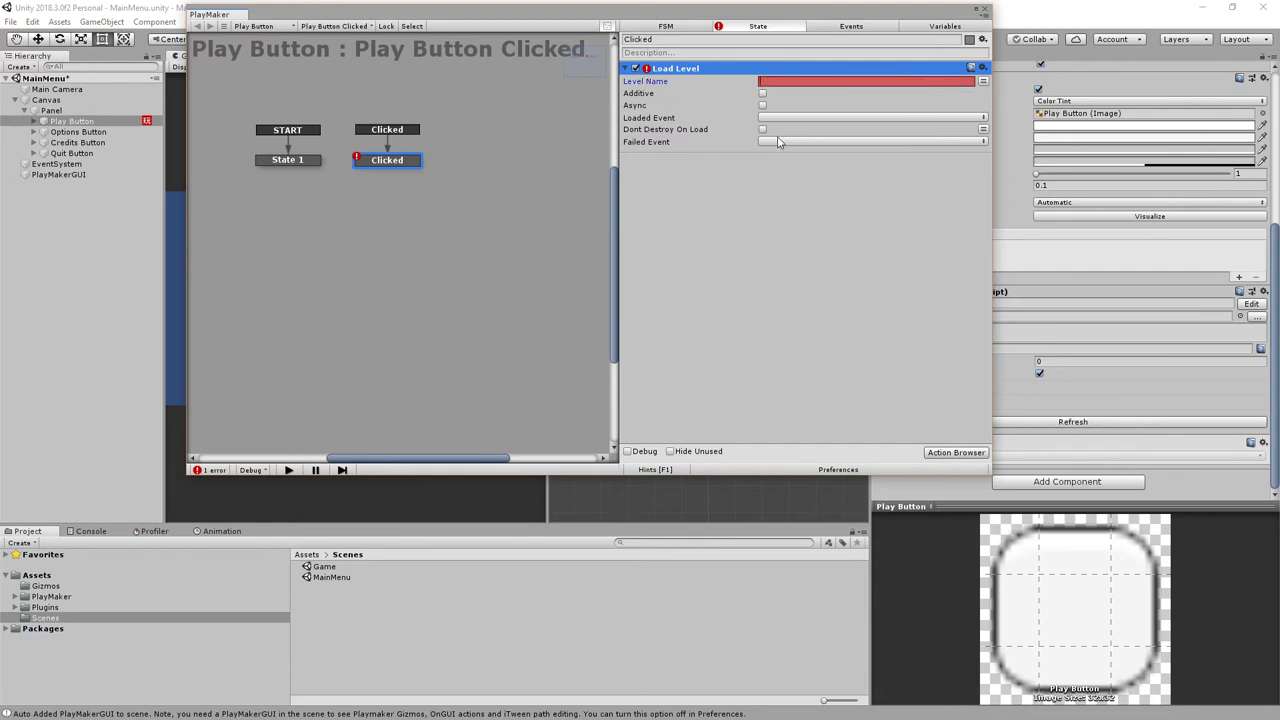
{"action": "type", "text": "Game"}
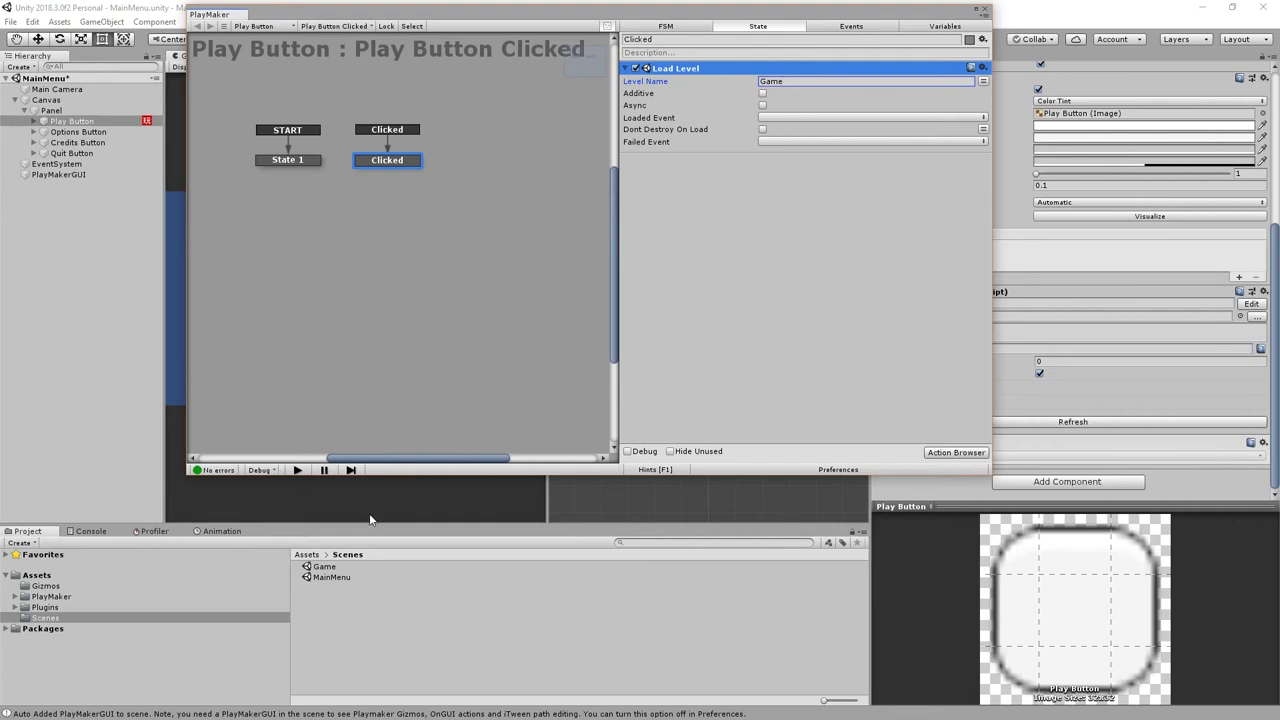
{"action": "left_click", "coordinate": [765, 175]}
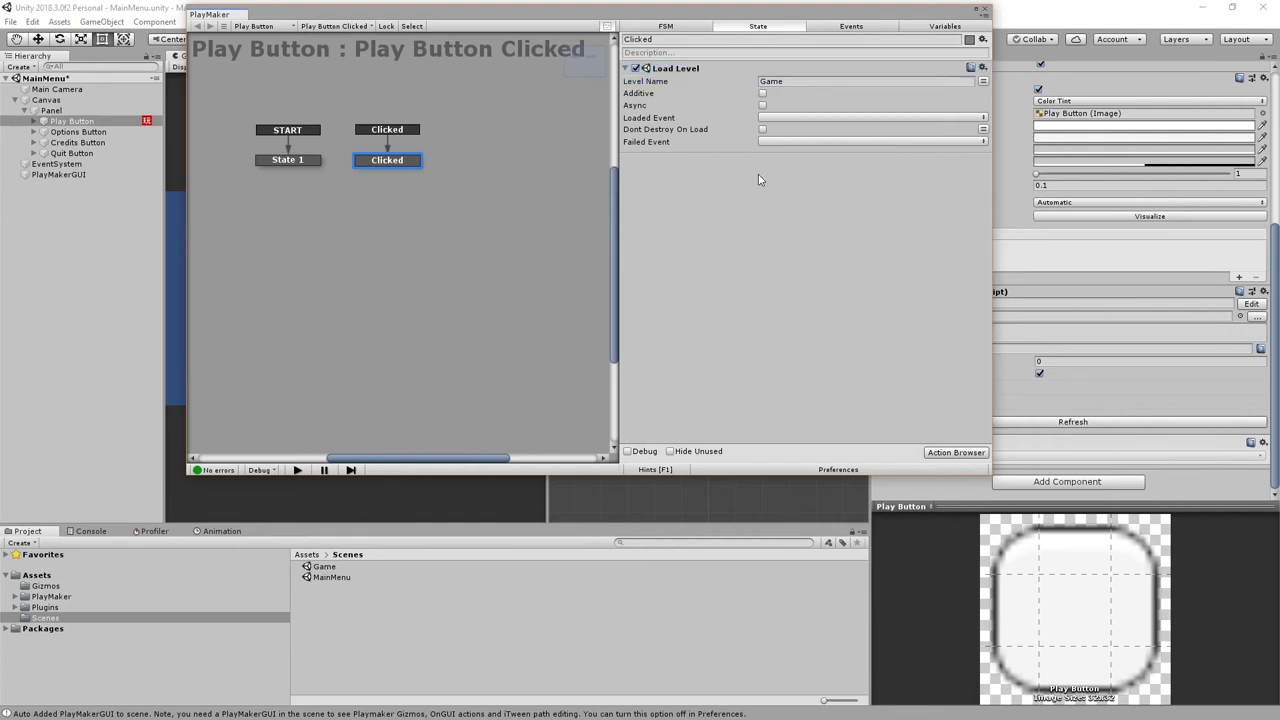
- Close PlayMaker and remove the deleted scene entry from File > Build Settings
{"action": "left_click", "coordinate": [985, 9]}
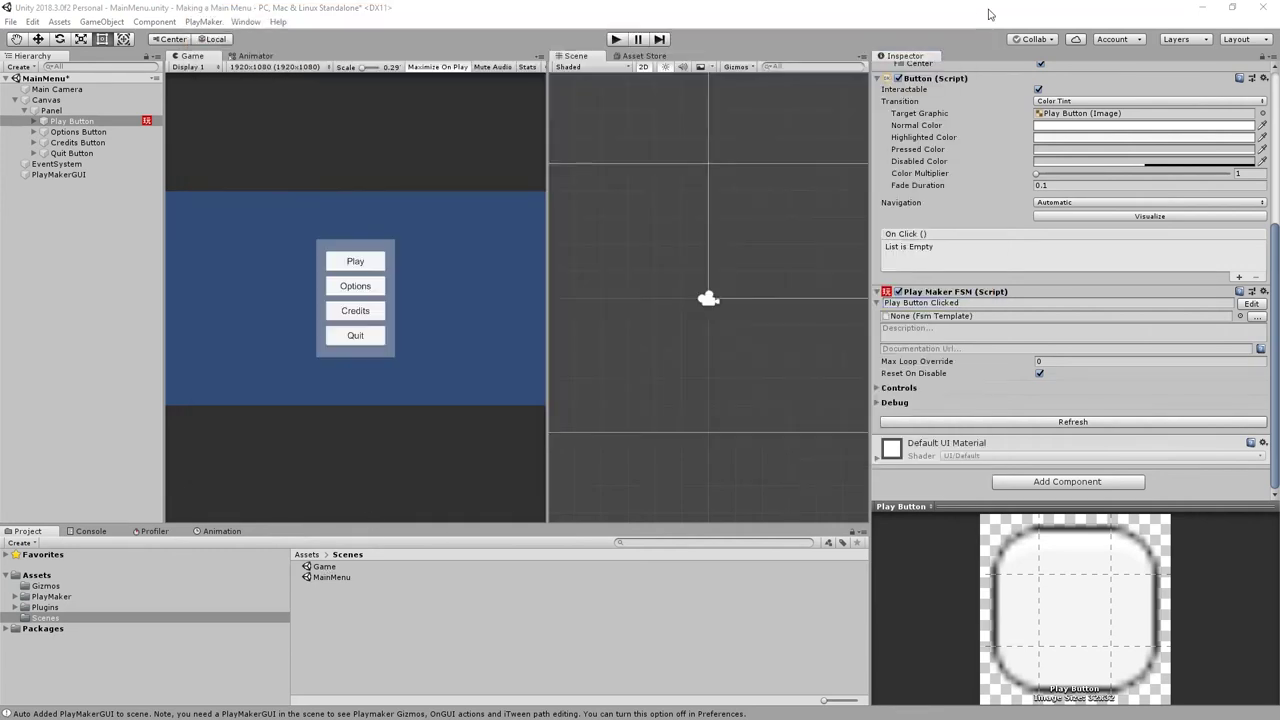
{"action": "left_click", "coordinate": [10, 21]}
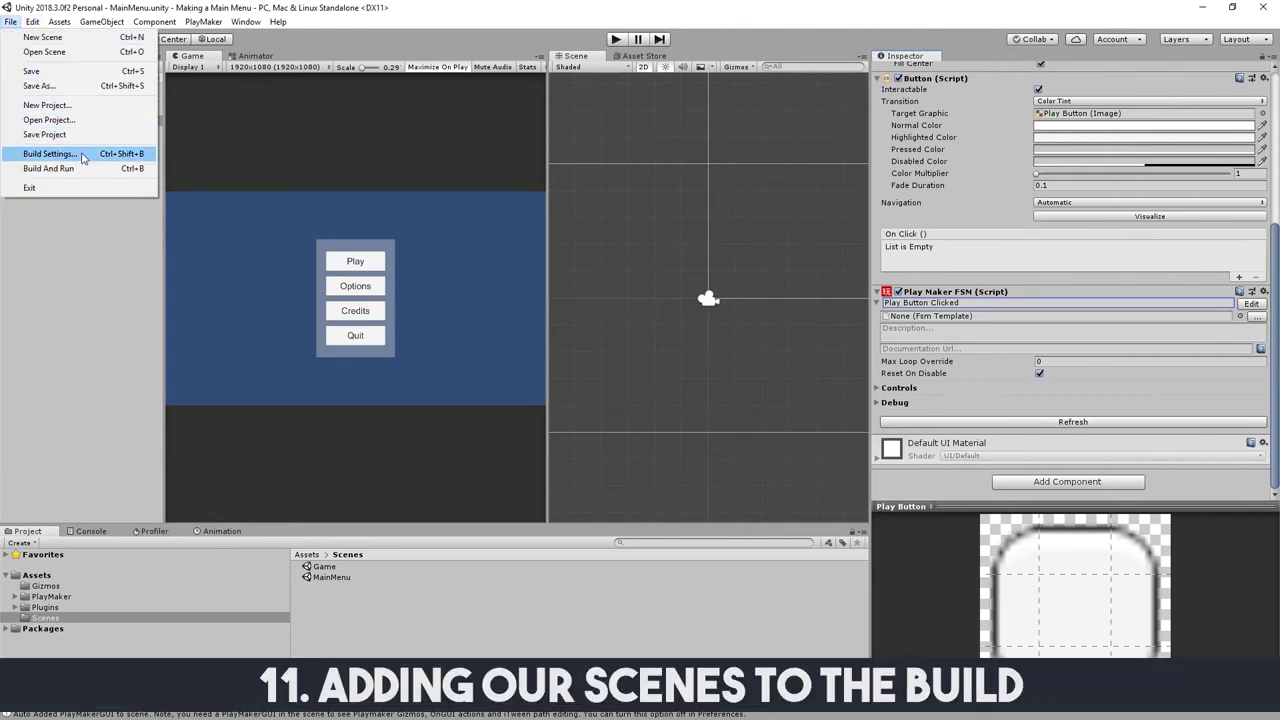
{"action": "left_click", "coordinate": [50, 154]}
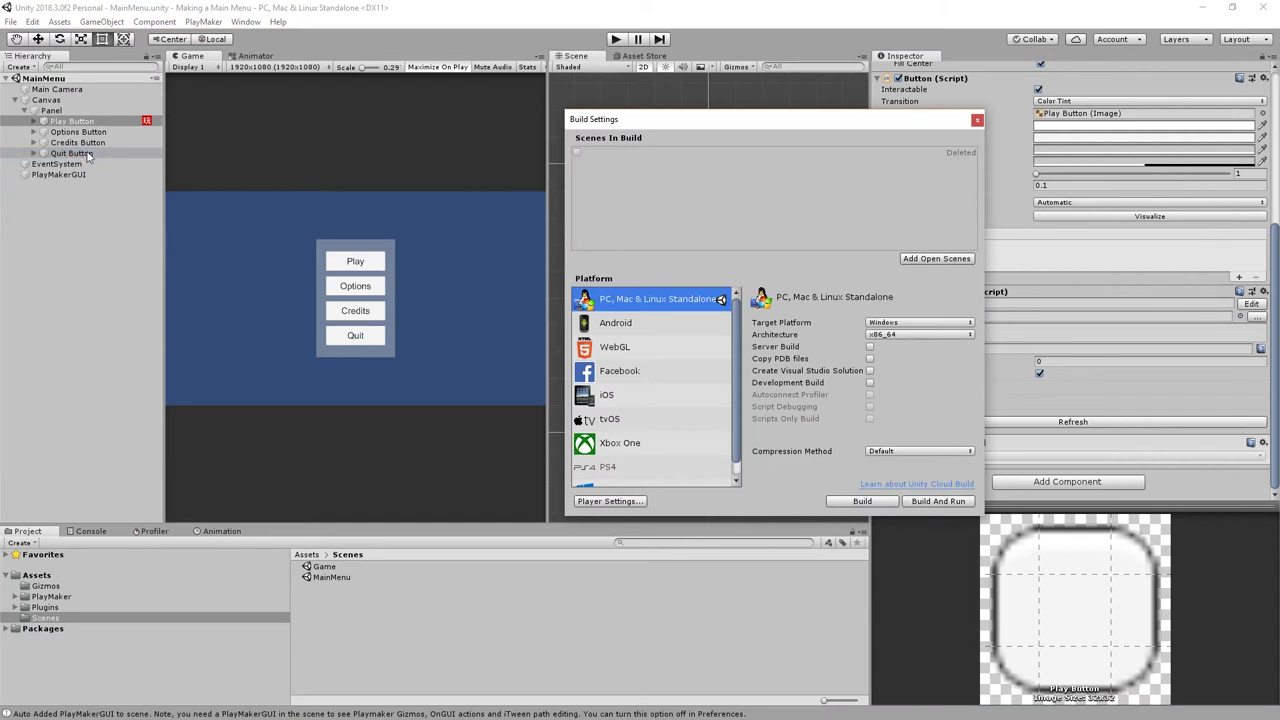
{"action": "left_click_drag", "start_coordinate": [592, 124], "coordinate": [399, 106]}
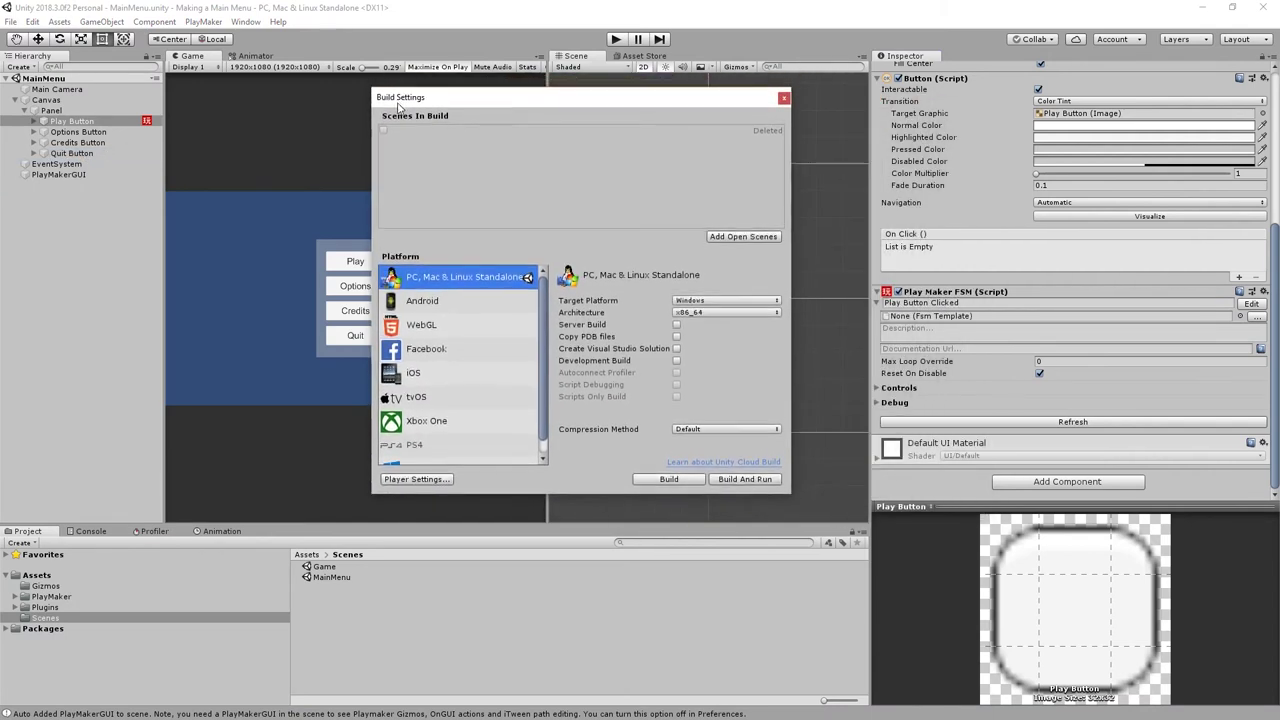
{"action": "left_click", "coordinate": [491, 132]}
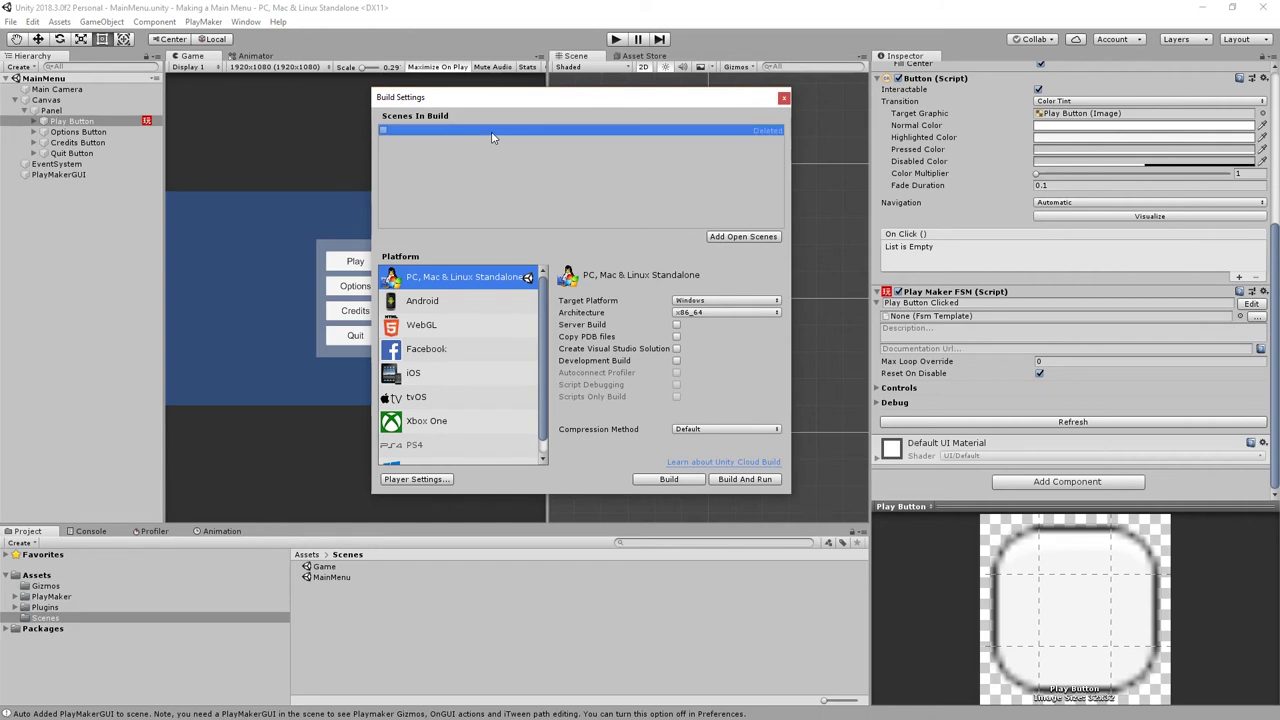
{"action": "right_click", "coordinate": [491, 137]}
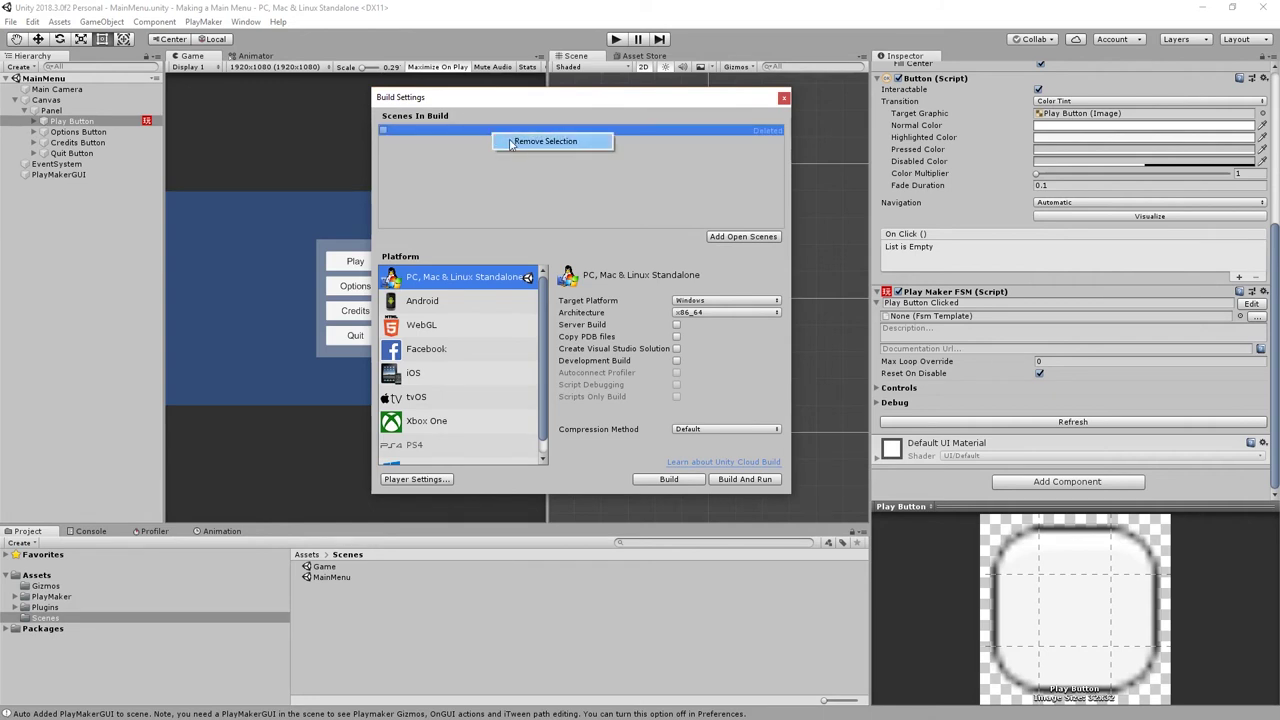
{"action": "left_click", "coordinate": [510, 143]}
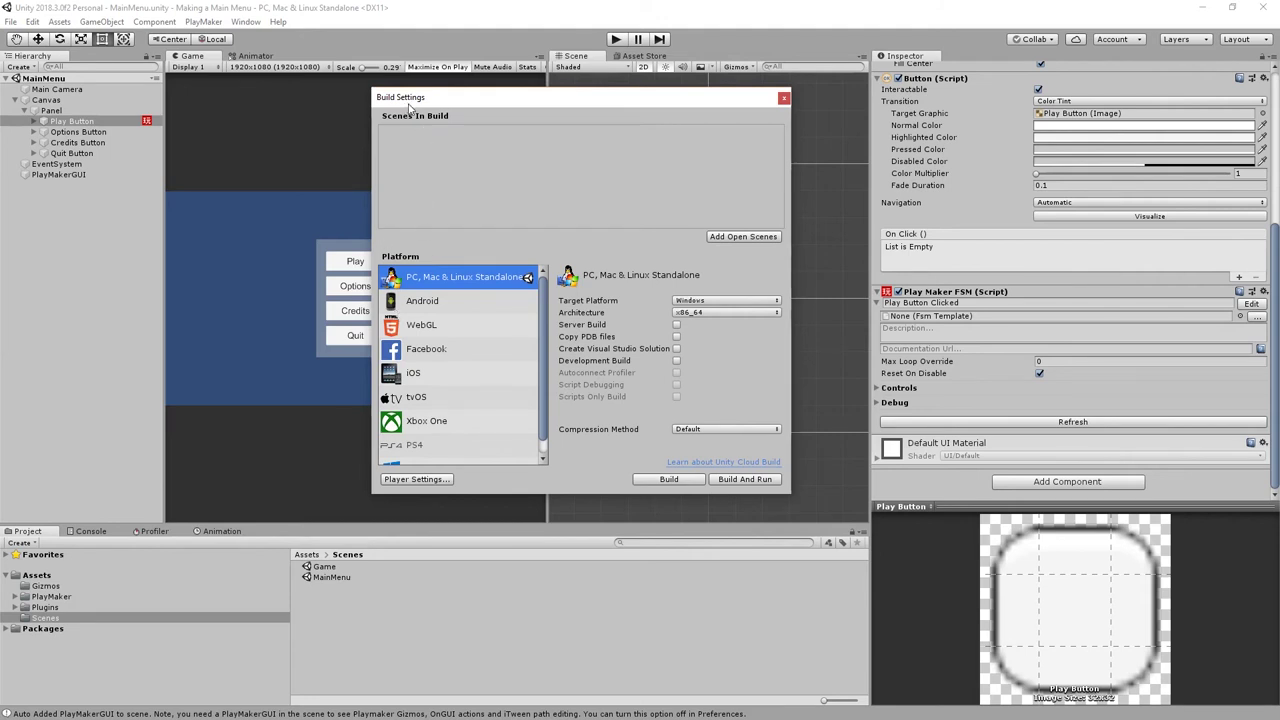
- Add MainMenu then Game to Scenes In Build and close the dialog
{"action": "left_click_drag", "start_coordinate": [331, 577], "coordinate": [447, 157]}
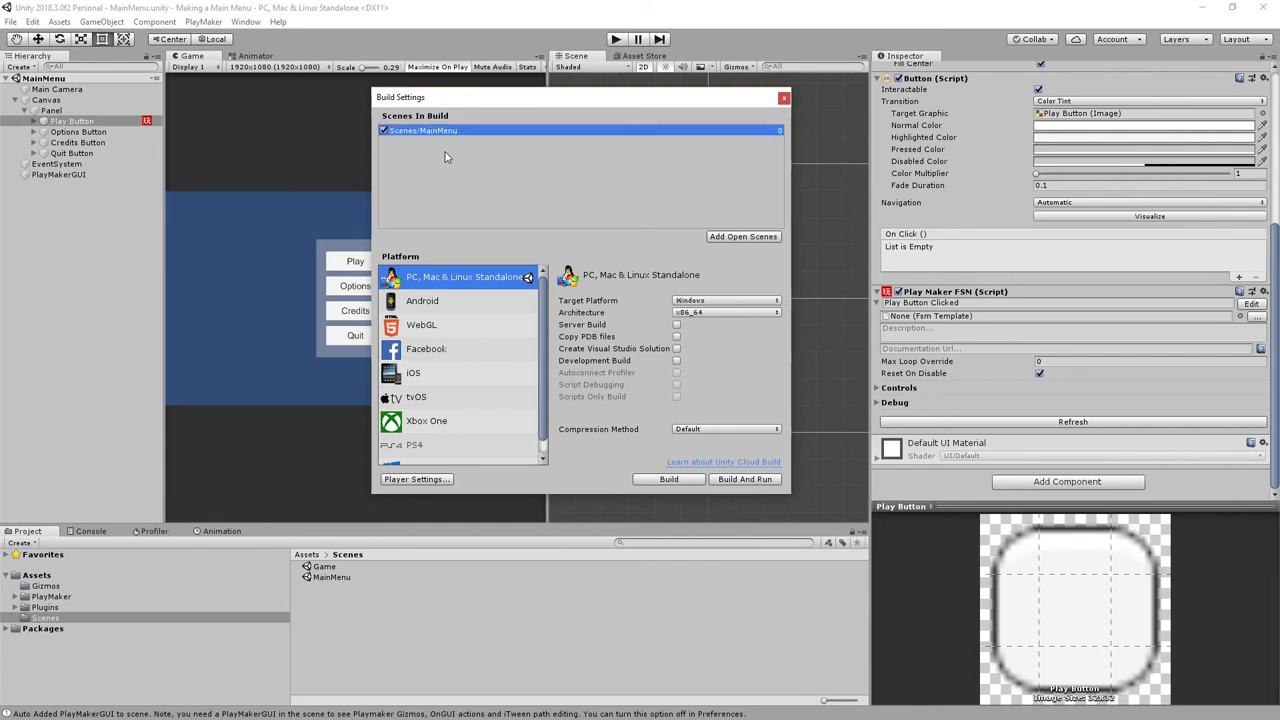
{"action": "left_click", "coordinate": [330, 567]}
{"action": "left_click", "coordinate": [477, 227]}
{"action": "left_click_drag", "start_coordinate": [477, 227], "coordinate": [480, 194]}
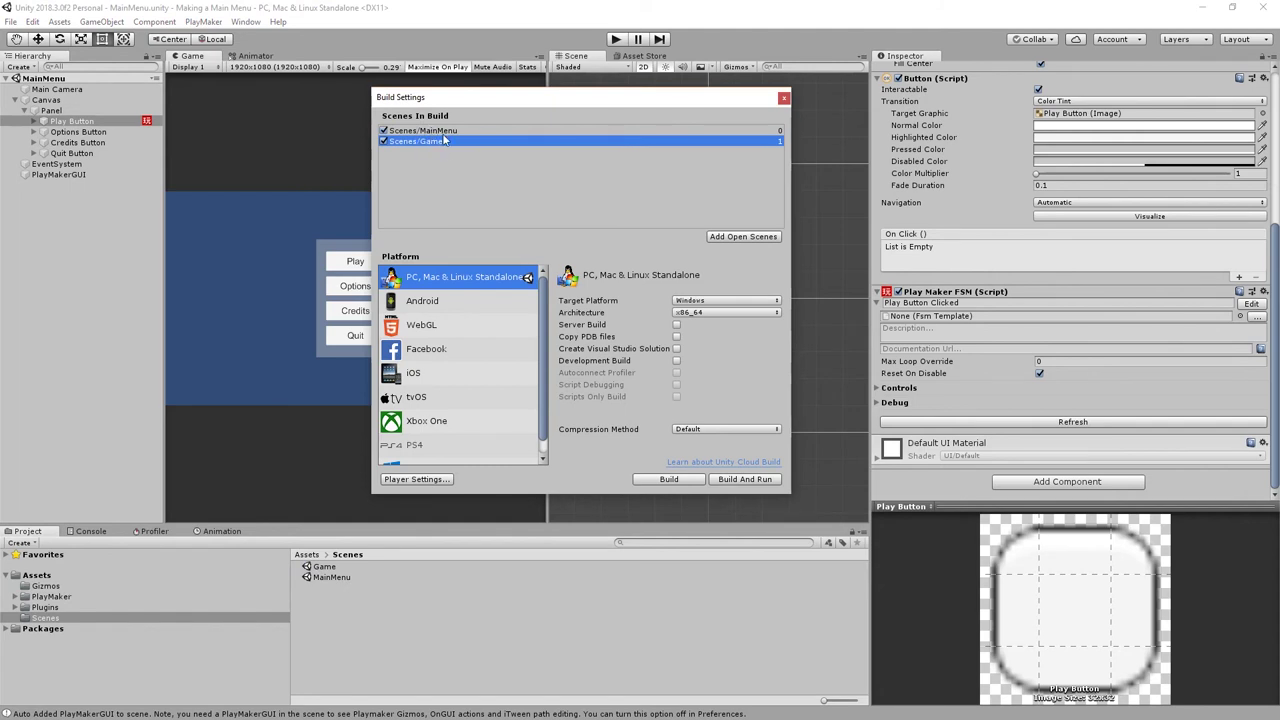
{"action": "left_click", "coordinate": [784, 98]}
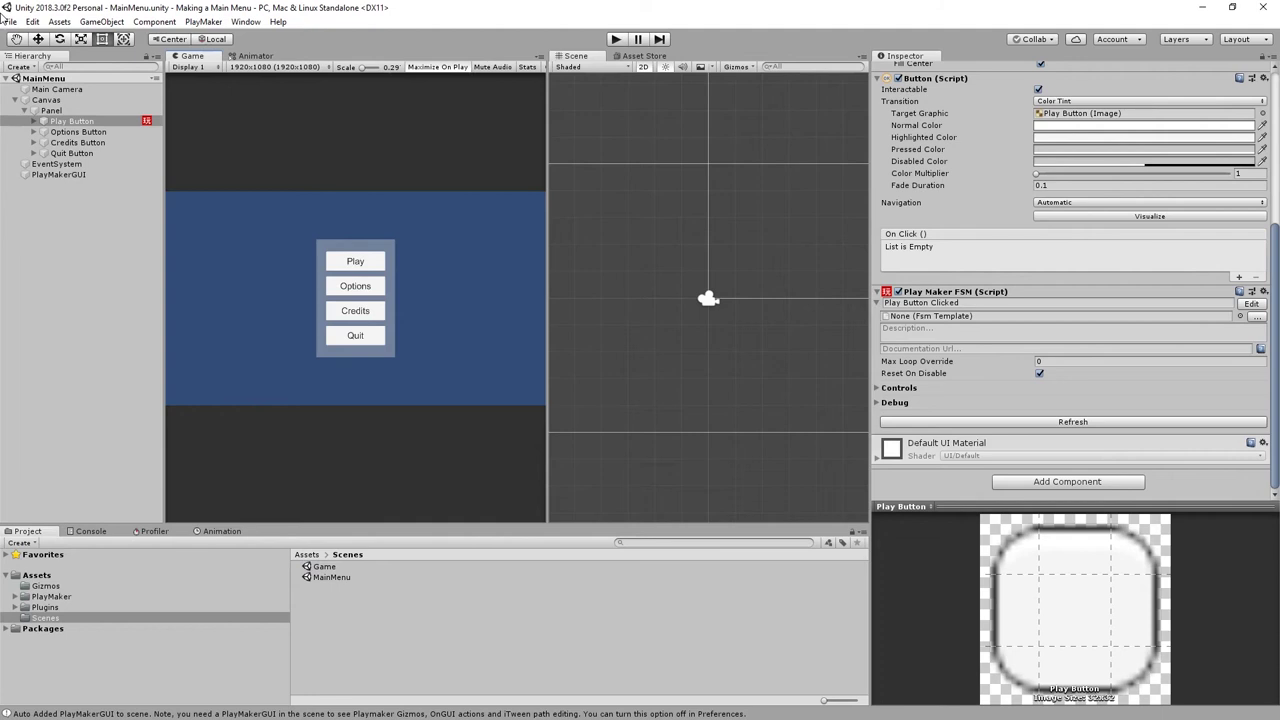
- Add an On Click entry to the Play Button targeting its PlayMaker FSM component
{"action": "left_click", "coordinate": [72, 121]}
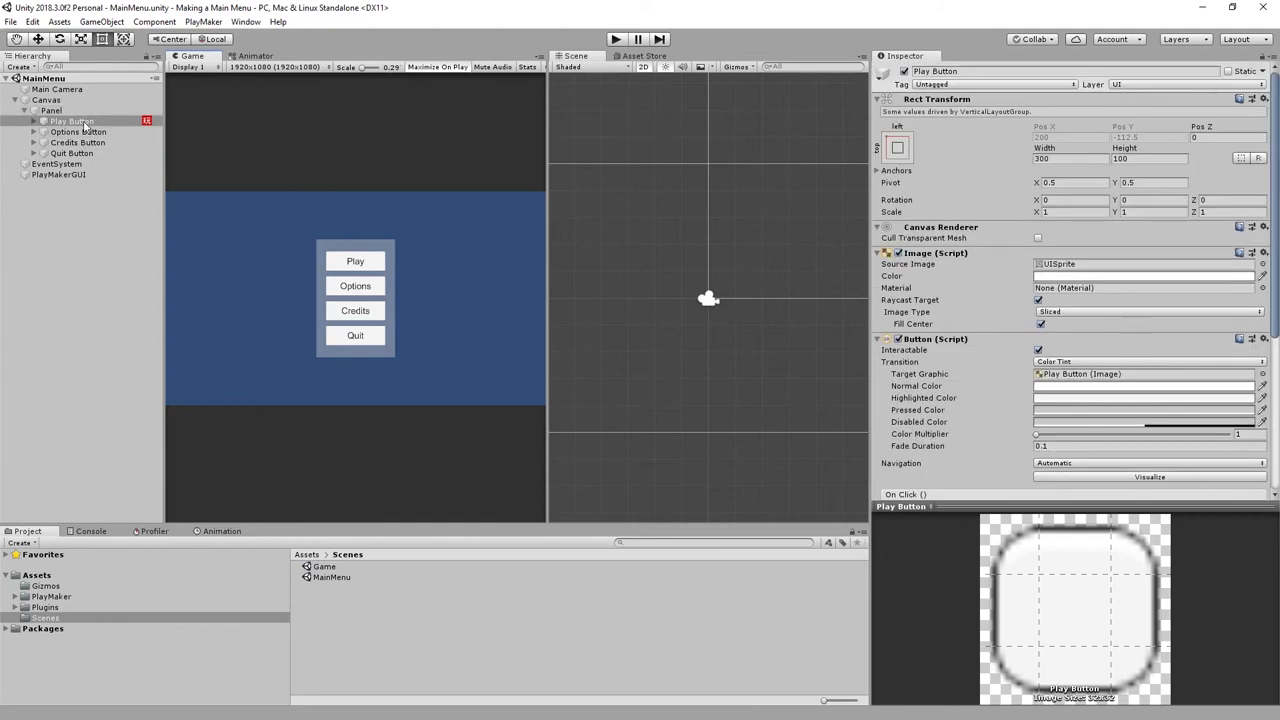
{"action": "left_click", "coordinate": [84, 123]}
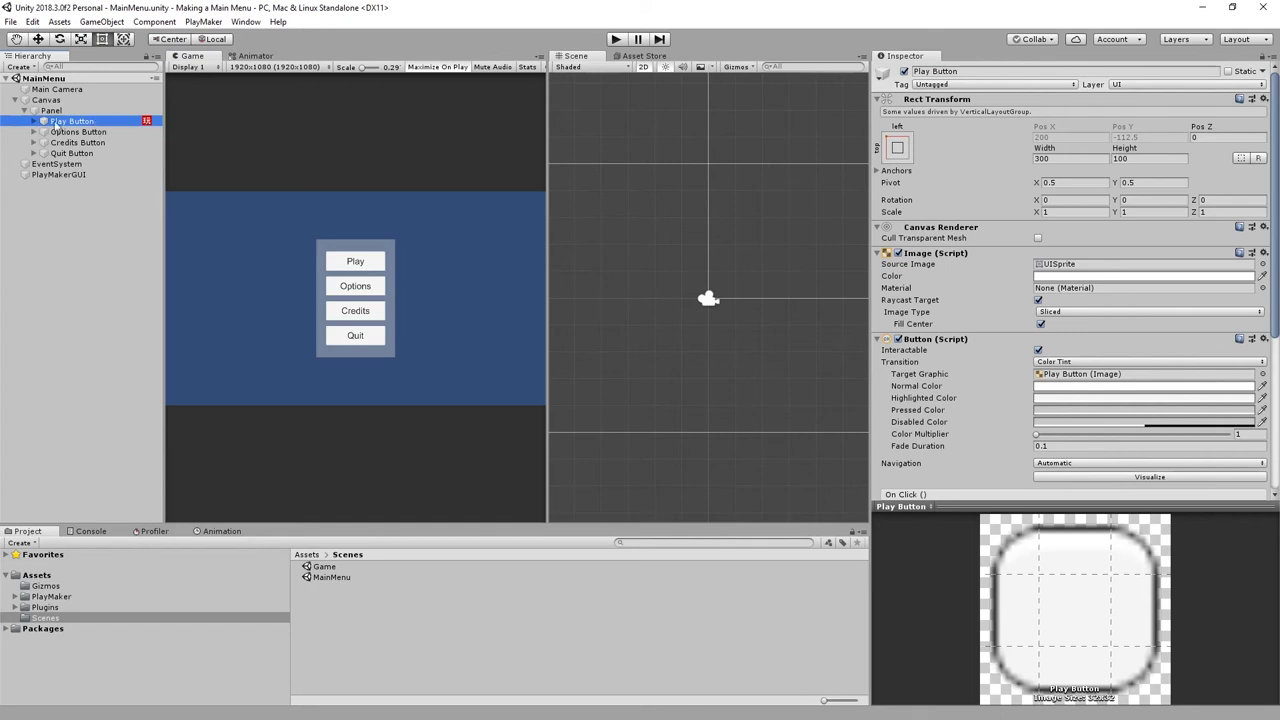
{"action": "scroll", "coordinate": [985, 383], "scroll_direction": "down", "scroll_amount": 2}
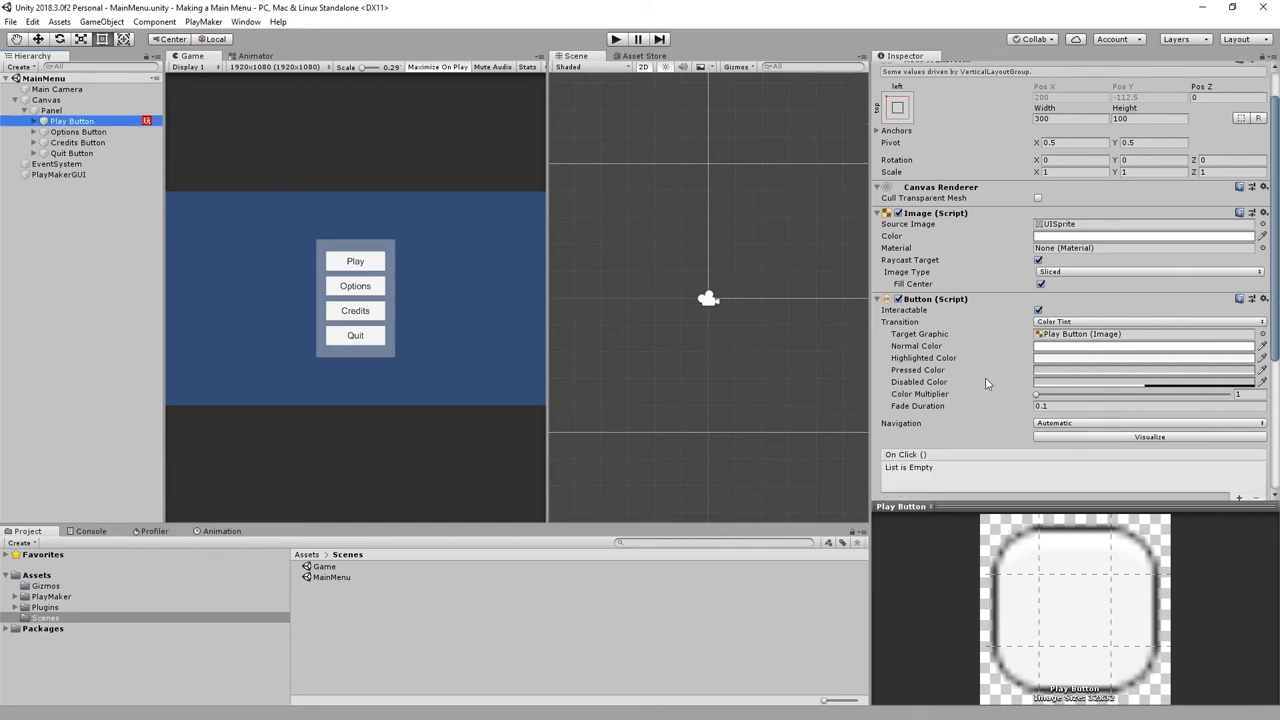
{"action": "scroll", "coordinate": [985, 380], "scroll_direction": "down", "scroll_amount": 3}
{"action": "scroll", "coordinate": [960, 365], "scroll_direction": "down", "scroll_amount": 2}
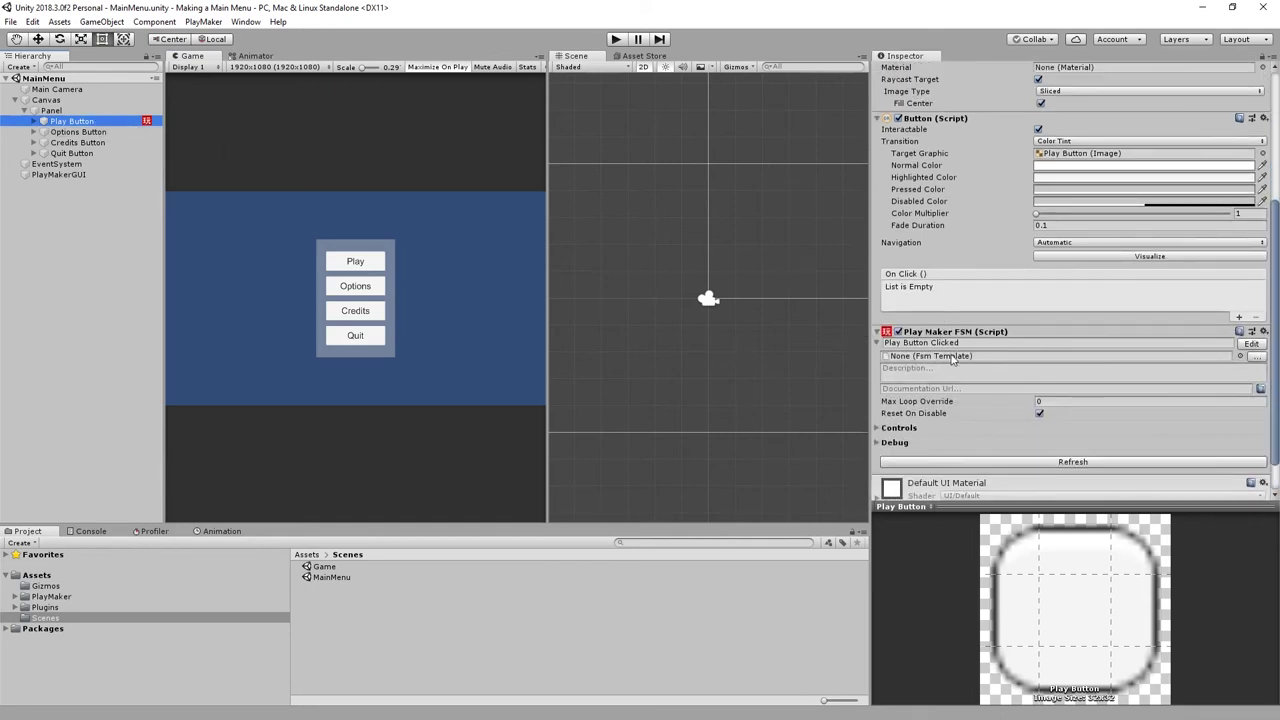
{"action": "scroll", "coordinate": [952, 360], "scroll_direction": "down", "scroll_amount": 2}
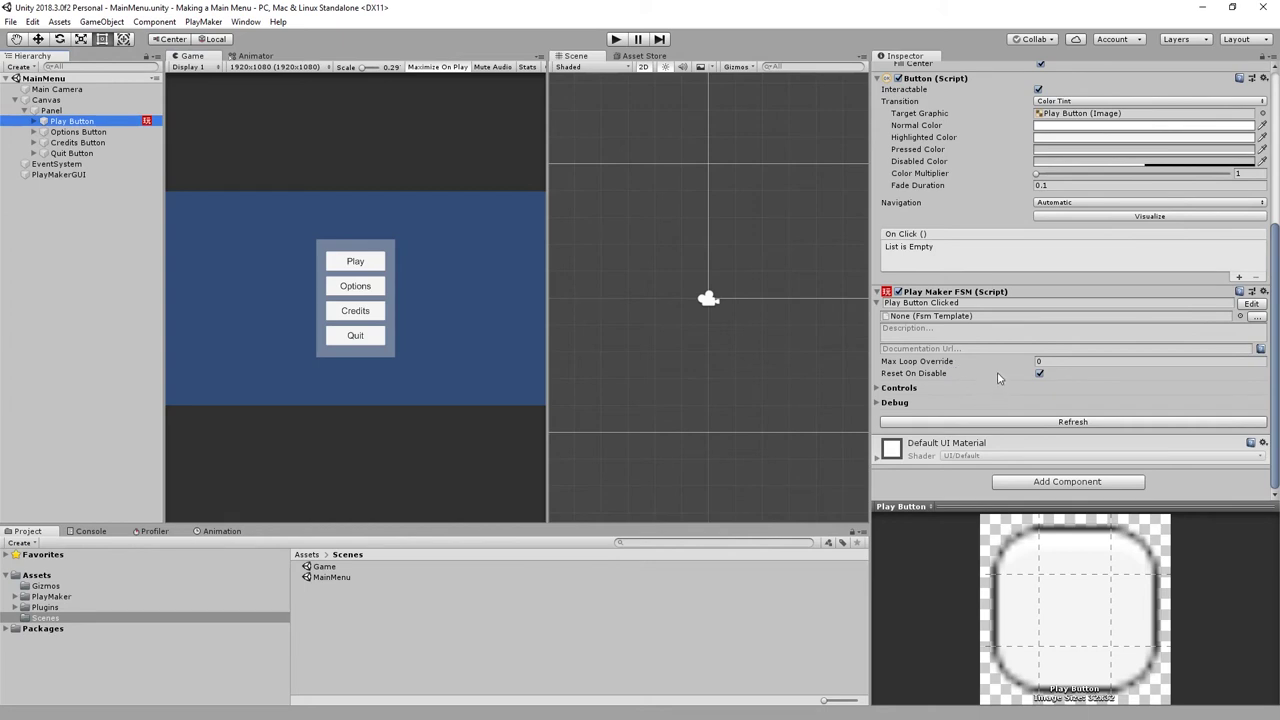
{"action": "scroll", "coordinate": [997, 377], "scroll_direction": "up", "scroll_amount": 2}
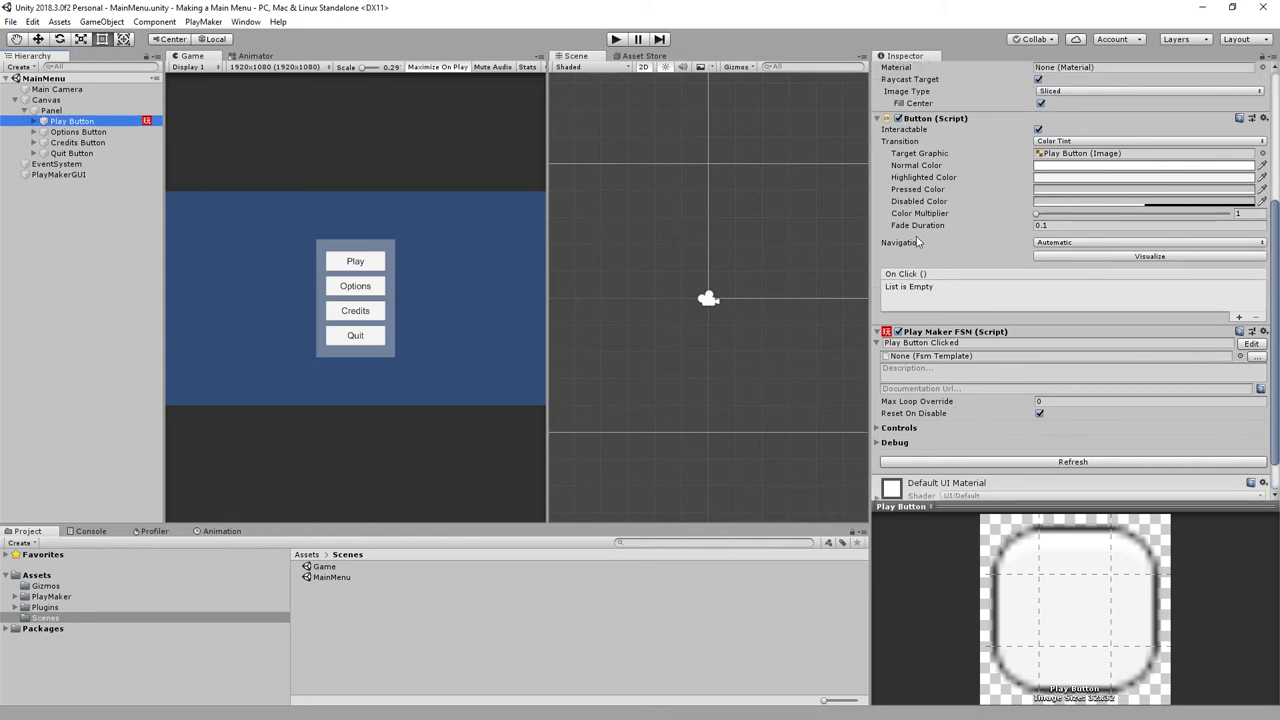
{"action": "left_click", "coordinate": [1239, 318]}
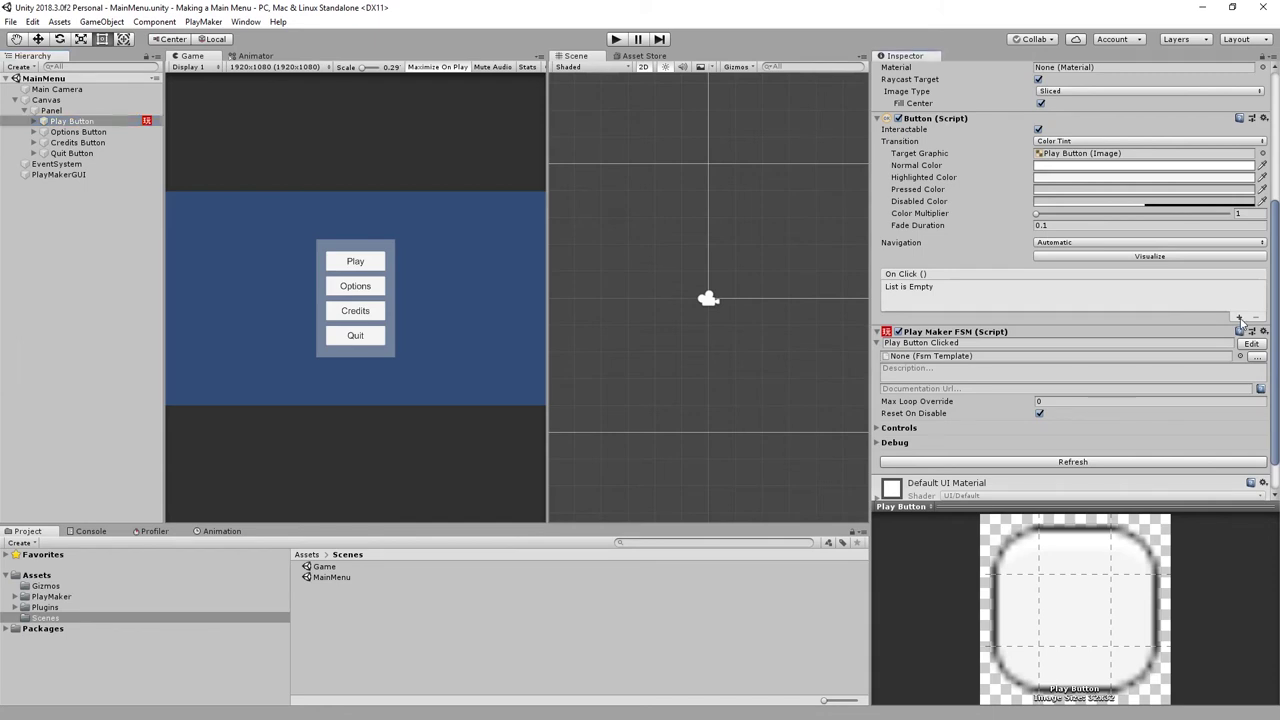
{"action": "left_click", "coordinate": [1239, 318]}
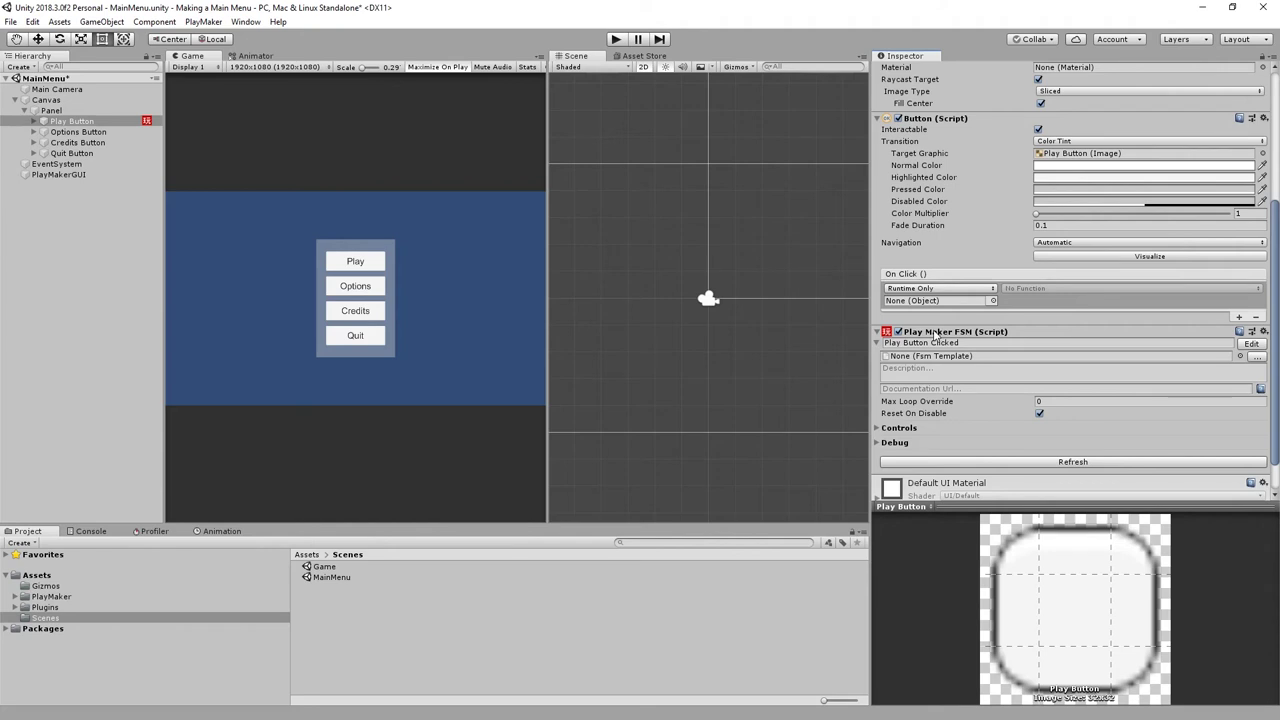
{"action": "left_click_drag", "start_coordinate": [935, 333], "coordinate": [944, 331]}
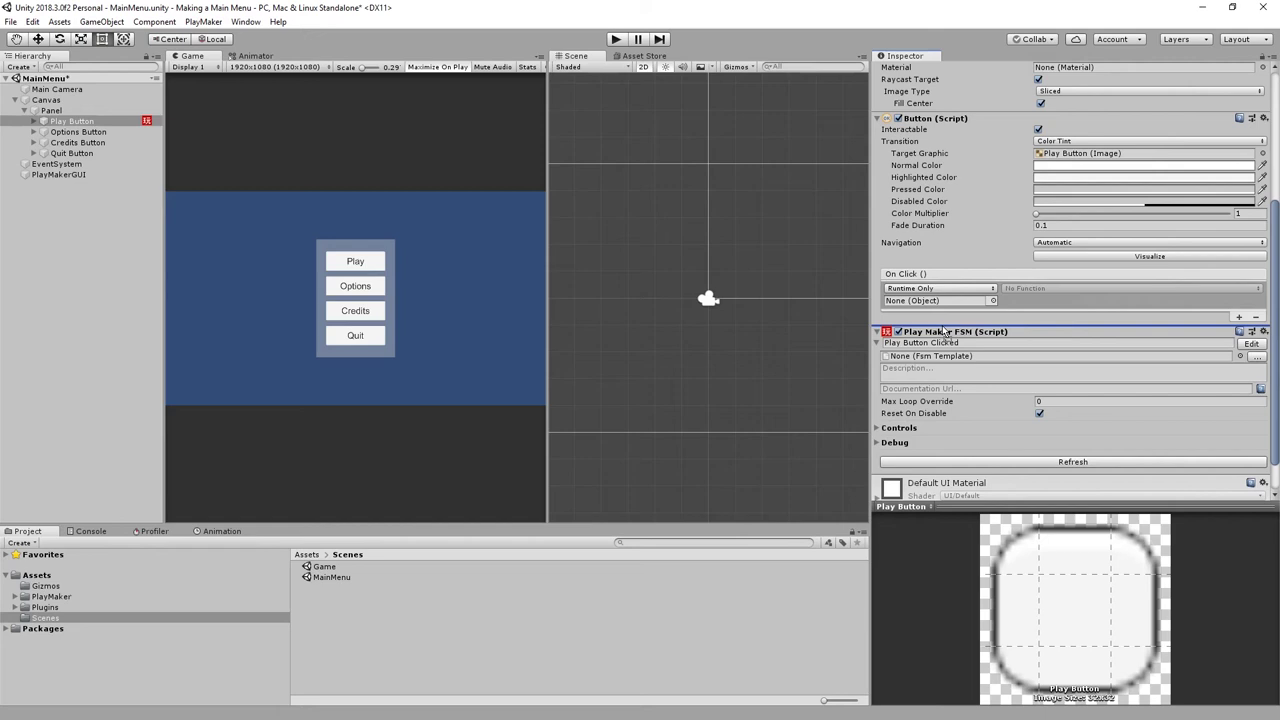
{"action": "left_click_drag", "start_coordinate": [944, 331], "coordinate": [942, 306]}
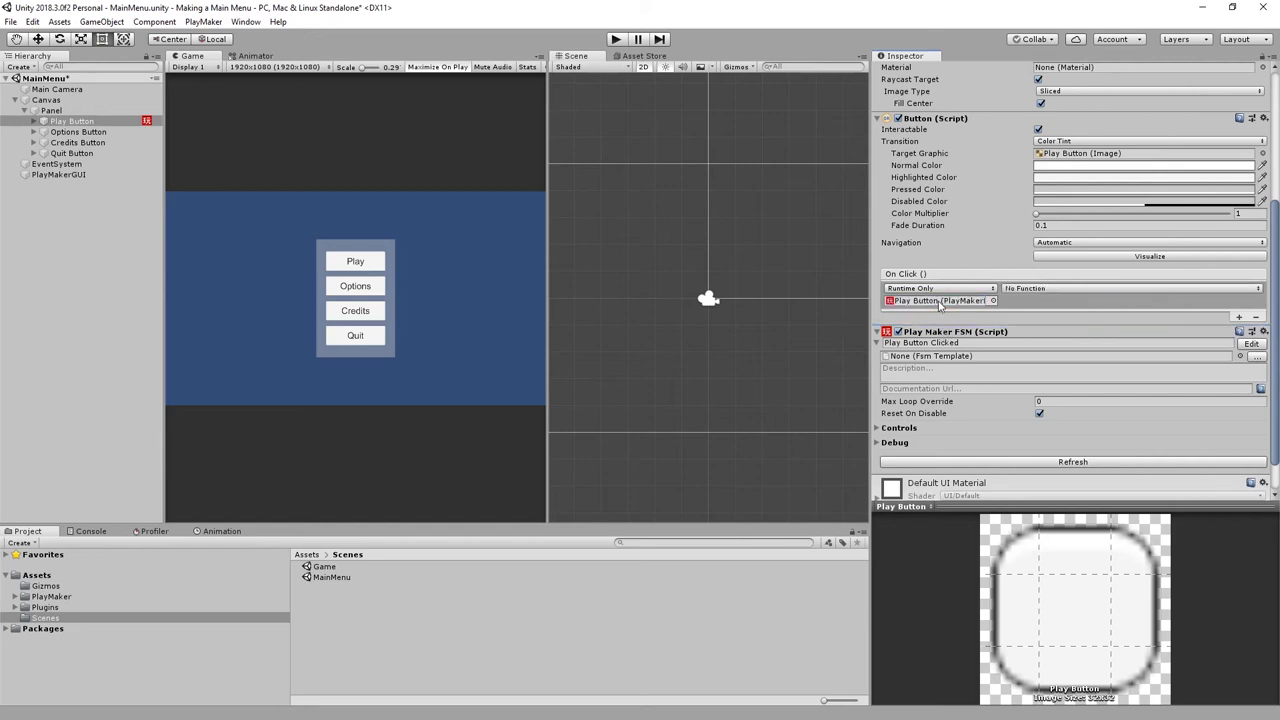
- Set the On Click function to PlayMakerFSM.SendEvent (string) with the event Clicked
{"action": "left_click", "coordinate": [1017, 289]}
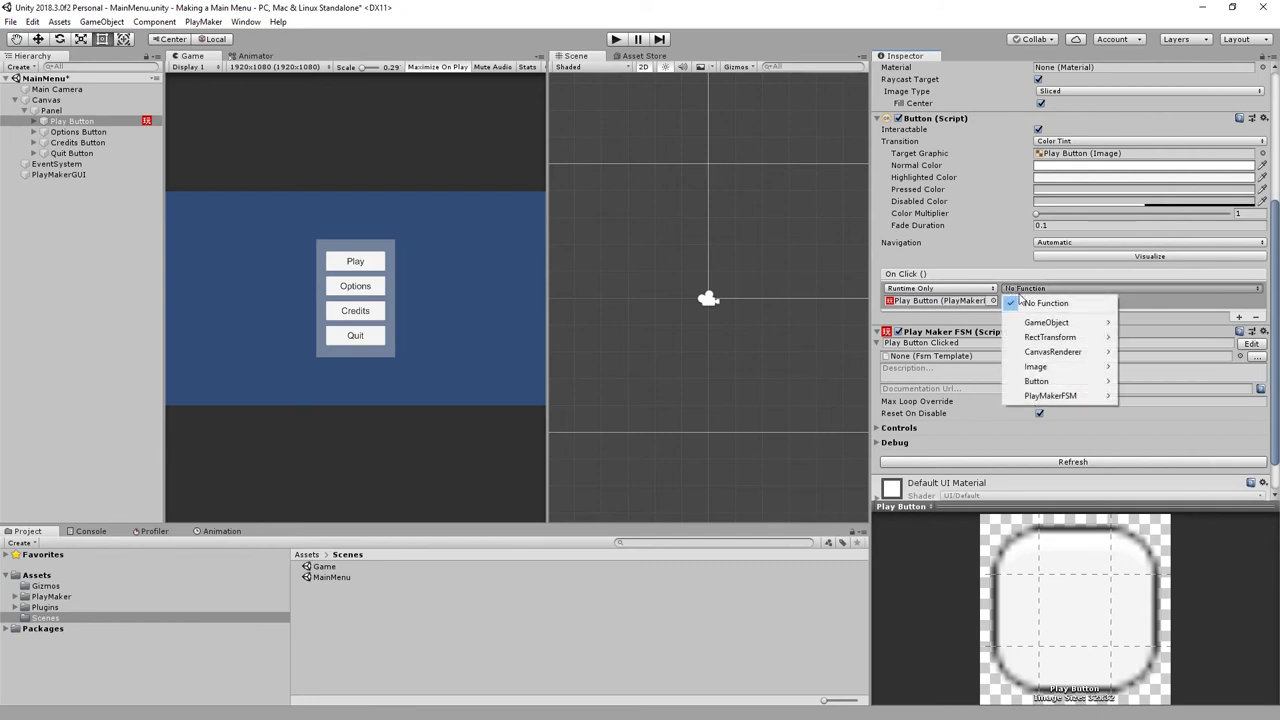
{"action": "mouse_move", "coordinate": [1056, 397]}
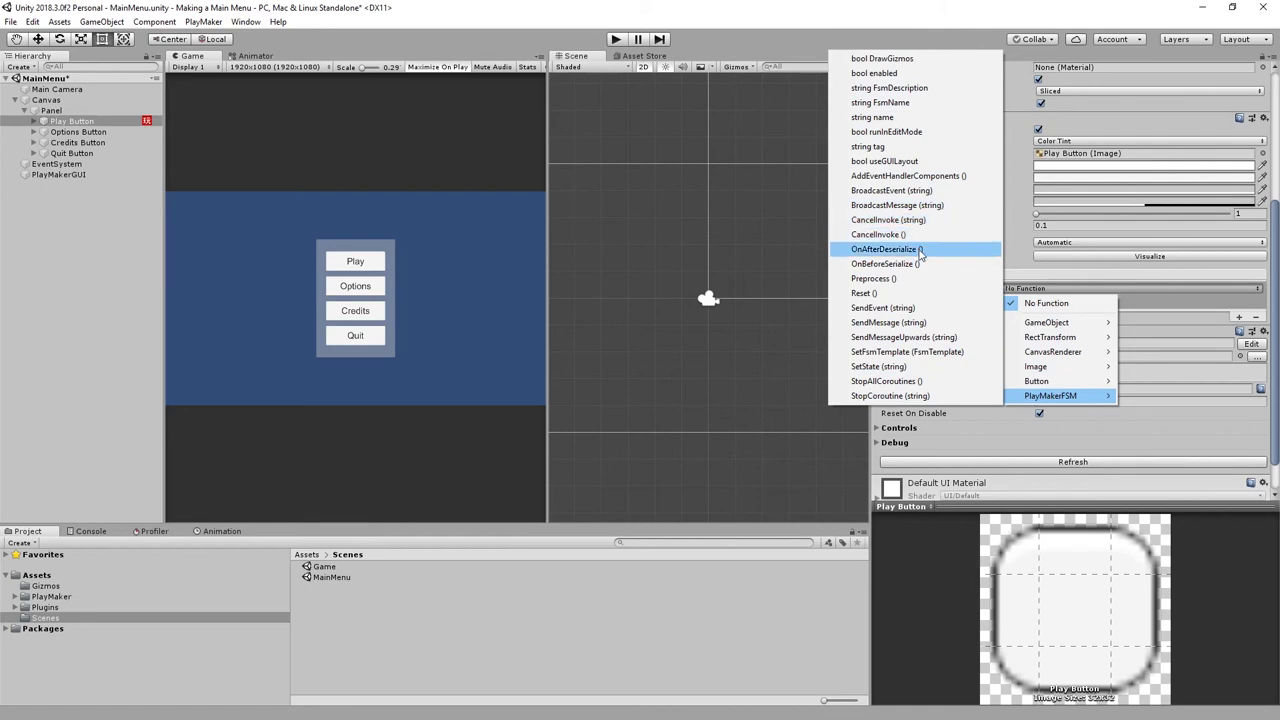
{"action": "left_click", "coordinate": [901, 308]}
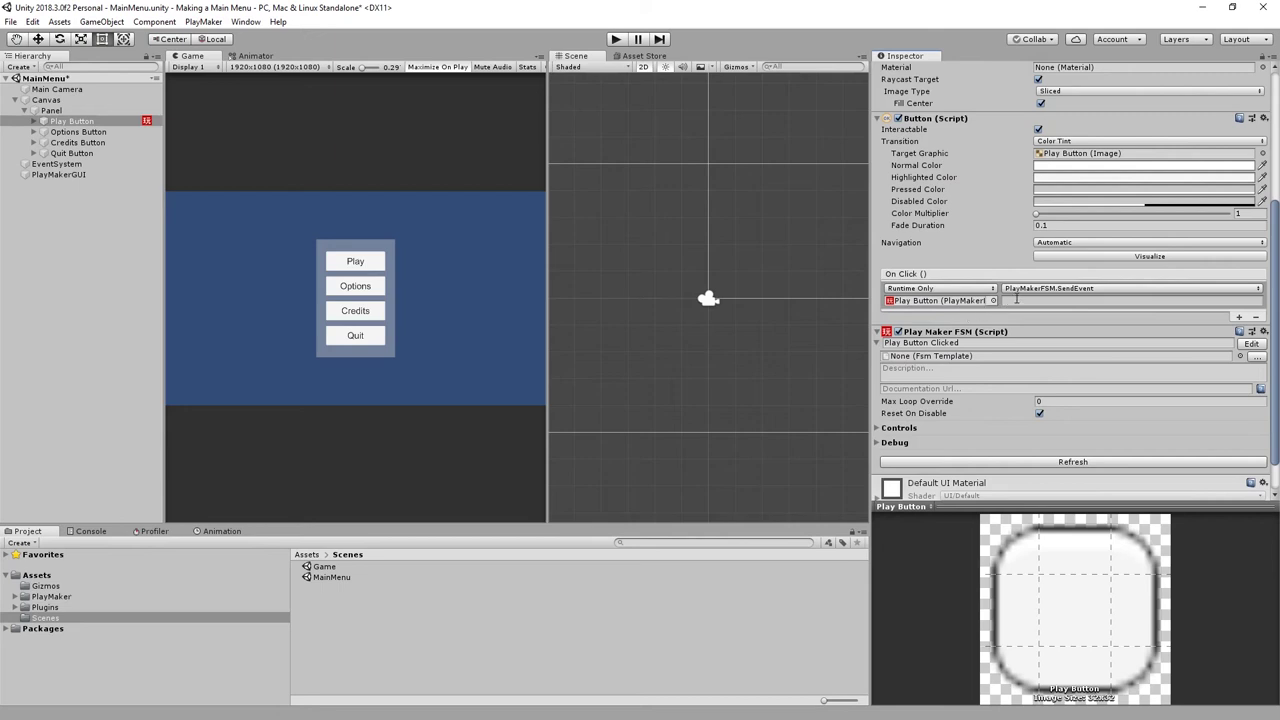
{"action": "left_click", "coordinate": [1003, 301]}
{"action": "type", "text": "C"}
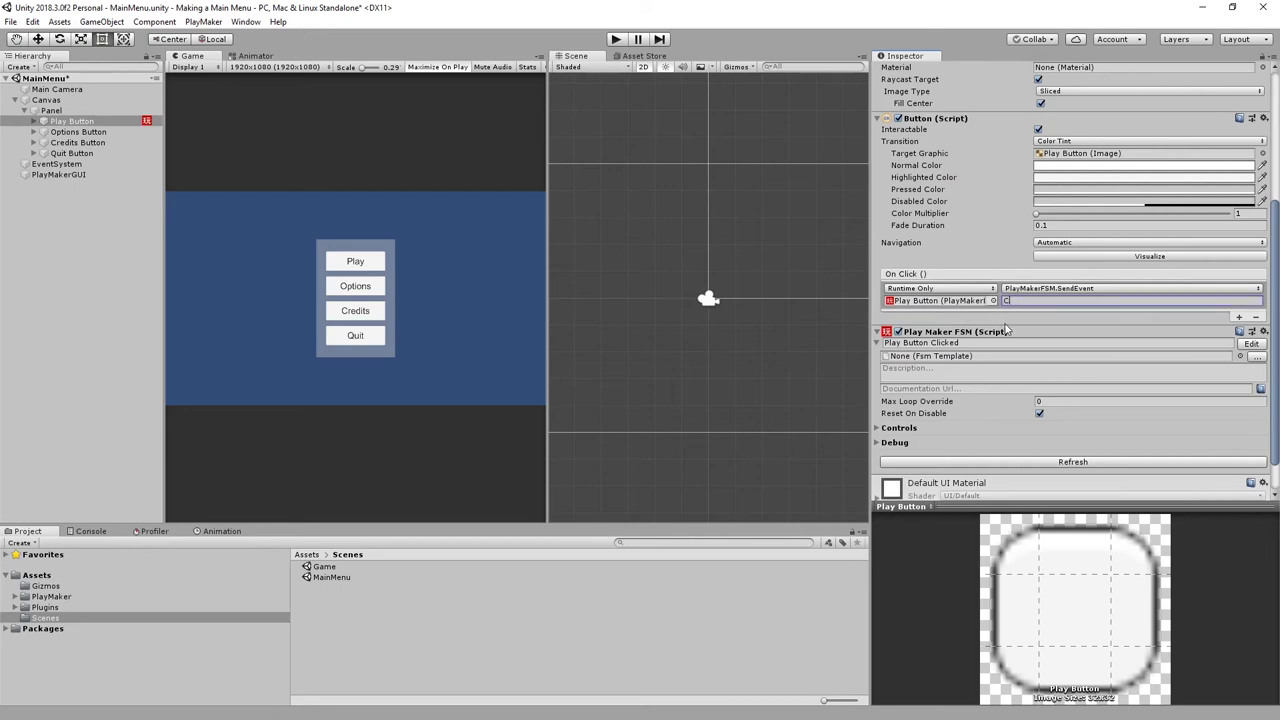
{"action": "type", "text": "licked"}
{"action": "left_click", "coordinate": [1251, 344]}
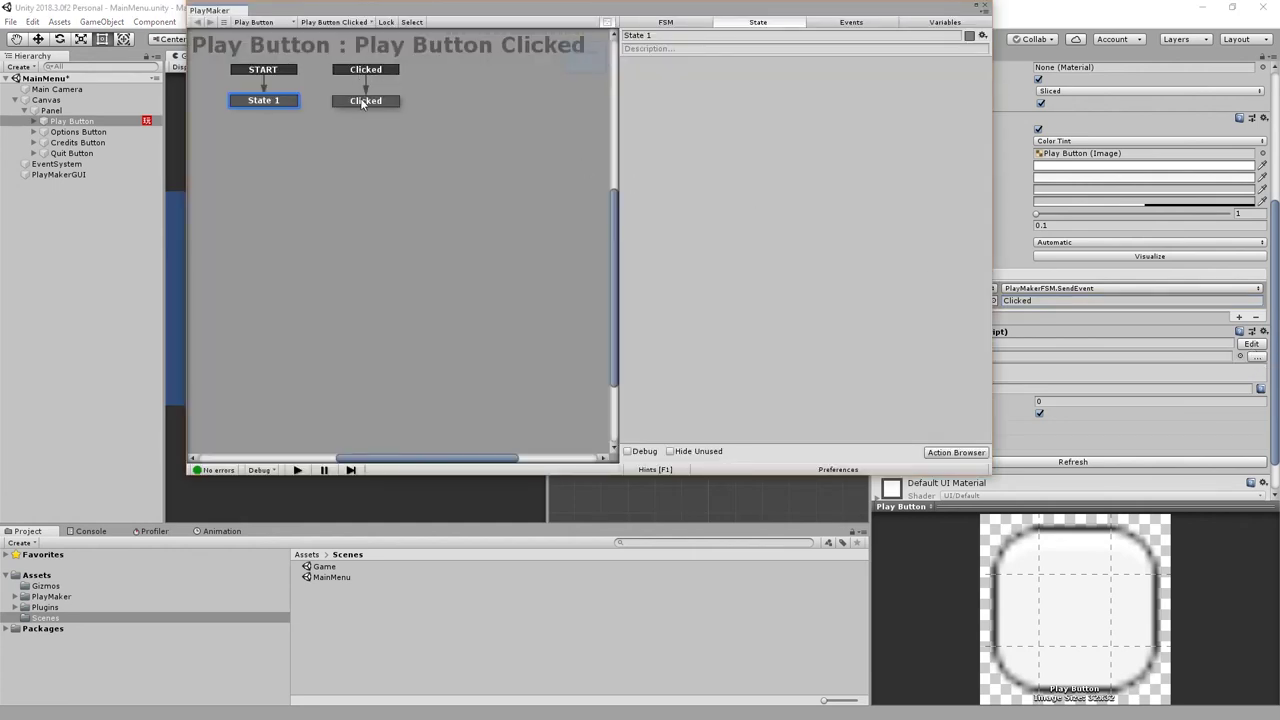
- Check the Clicked state's Load Level action, close PlayMaker, and enter Play mode
{"action": "left_click", "coordinate": [364, 101]}
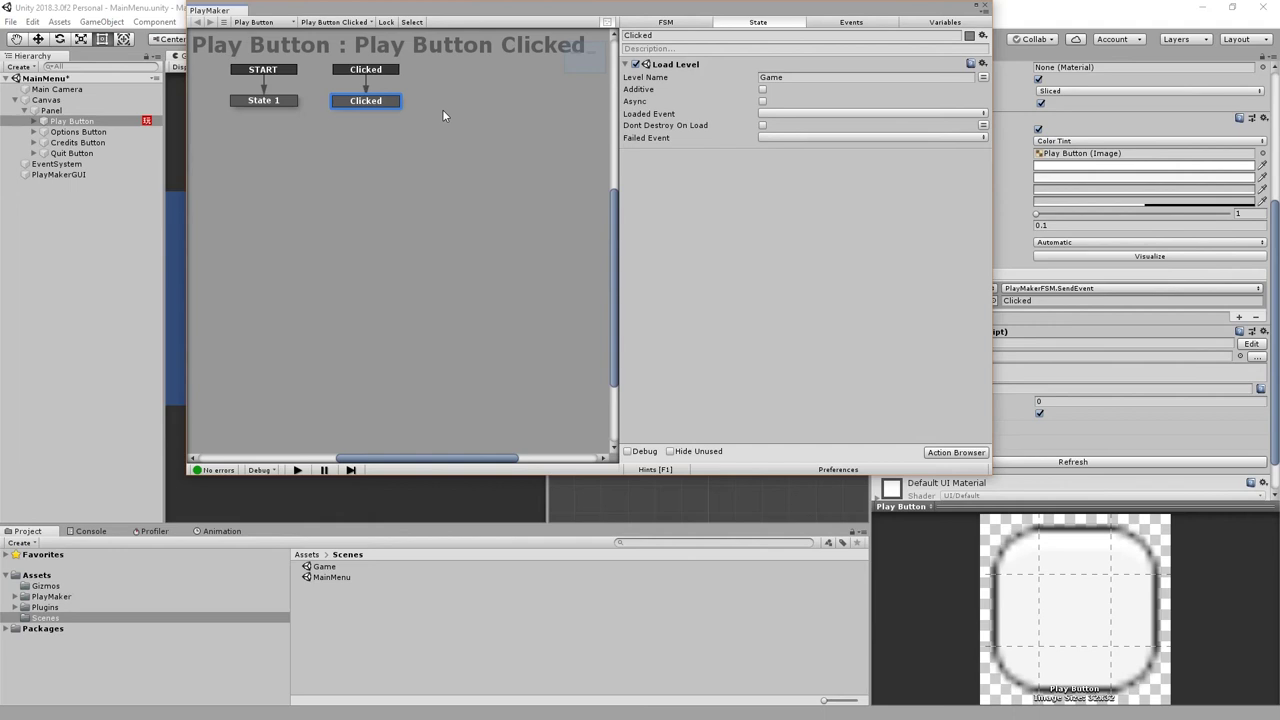
{"action": "left_click", "coordinate": [985, 9]}
{"action": "left_click", "coordinate": [617, 39]}
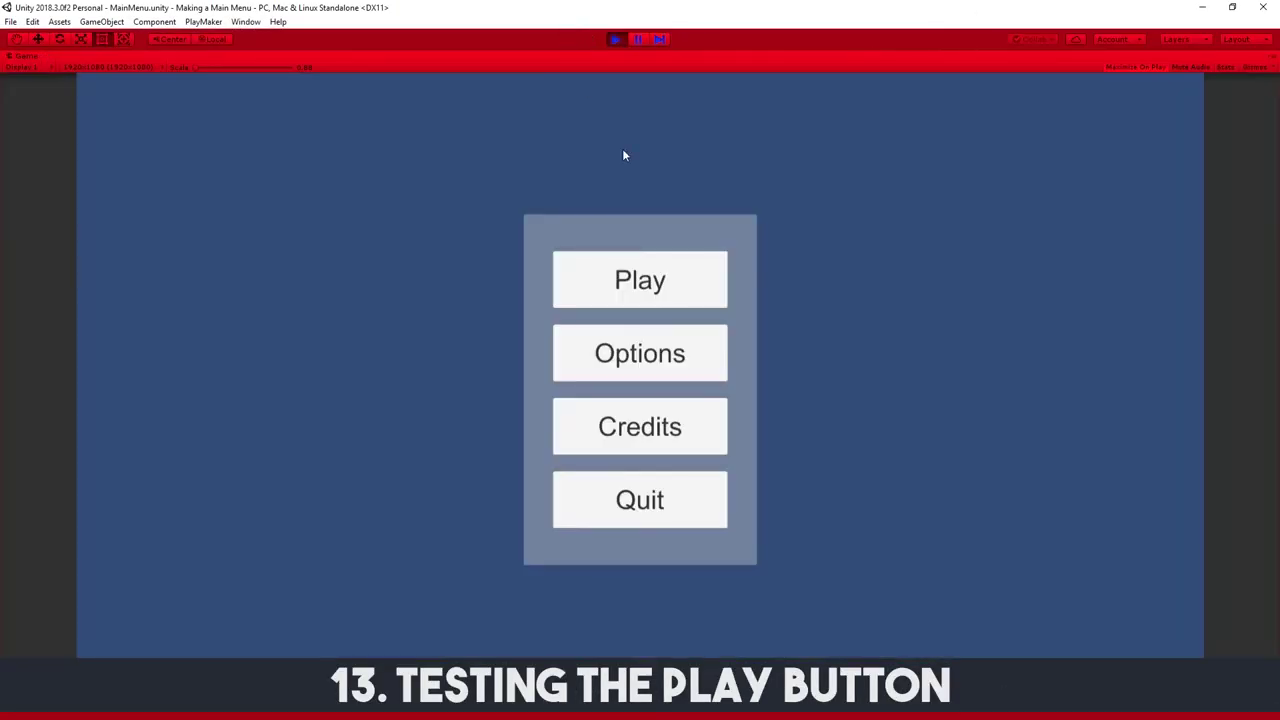
- Click the menu's Play button to load the Game scene, then exit Play mode
{"action": "left_click", "coordinate": [711, 278]}
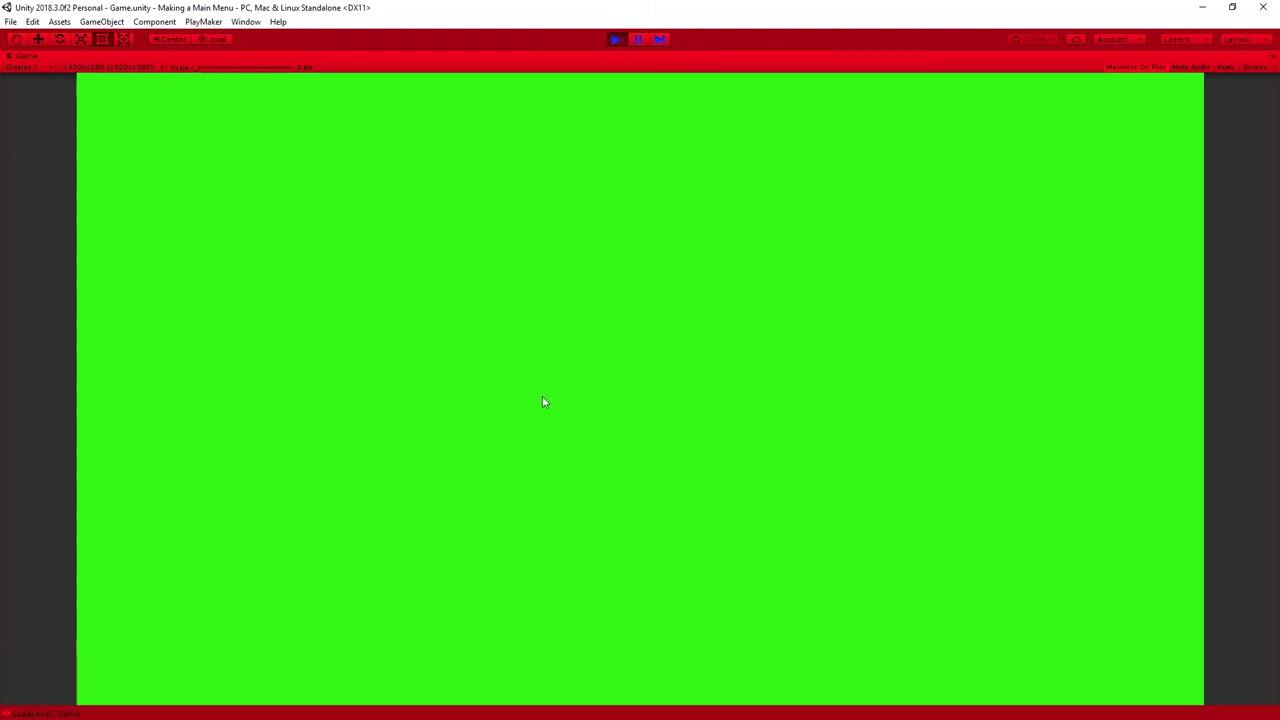
{"action": "left_click", "coordinate": [619, 40]}
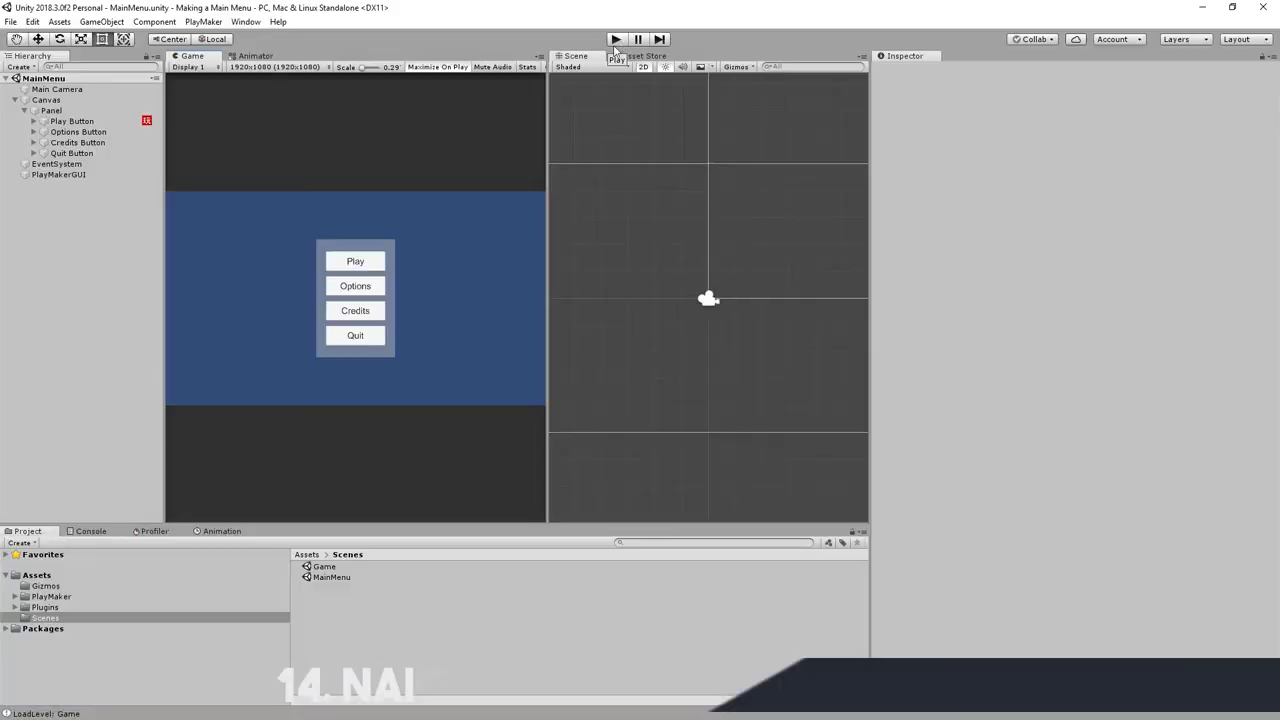
- Copy the Play Button's Play Maker FSM component
{"action": "left_click", "coordinate": [114, 175]}
{"action": "left_click", "coordinate": [75, 122]}
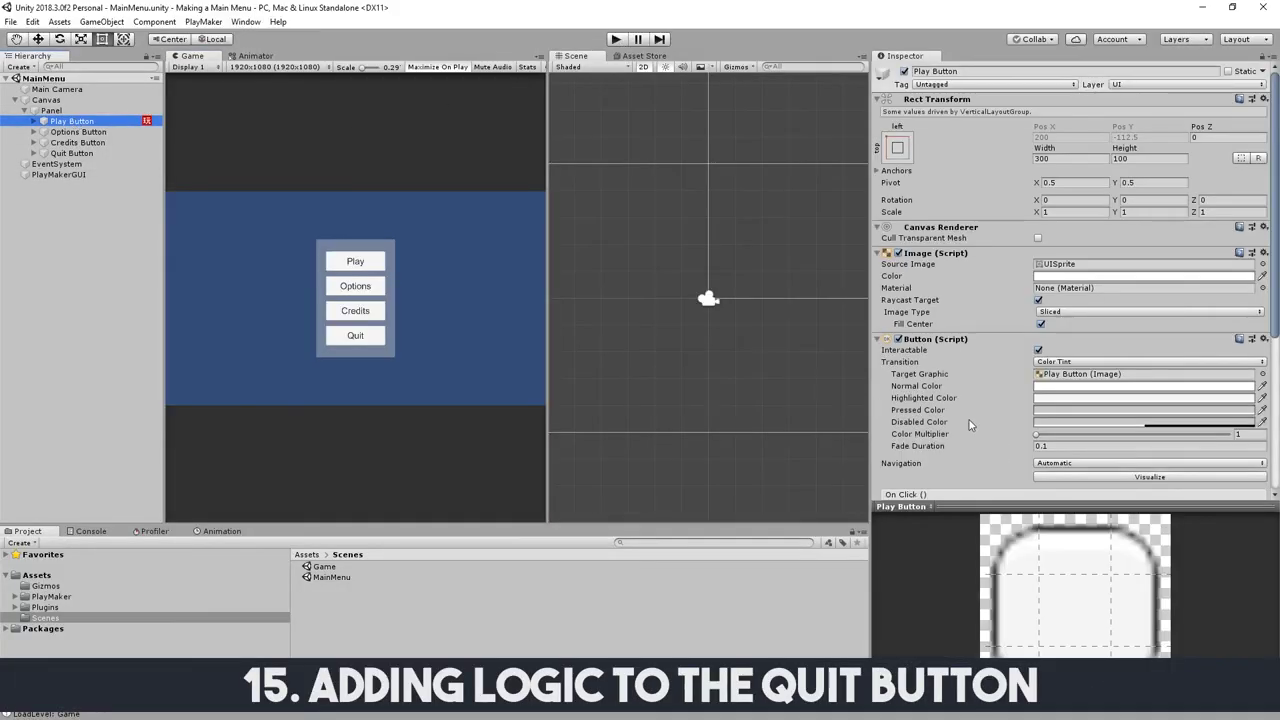
{"action": "scroll", "coordinate": [968, 425], "scroll_direction": "down", "scroll_amount": 6}
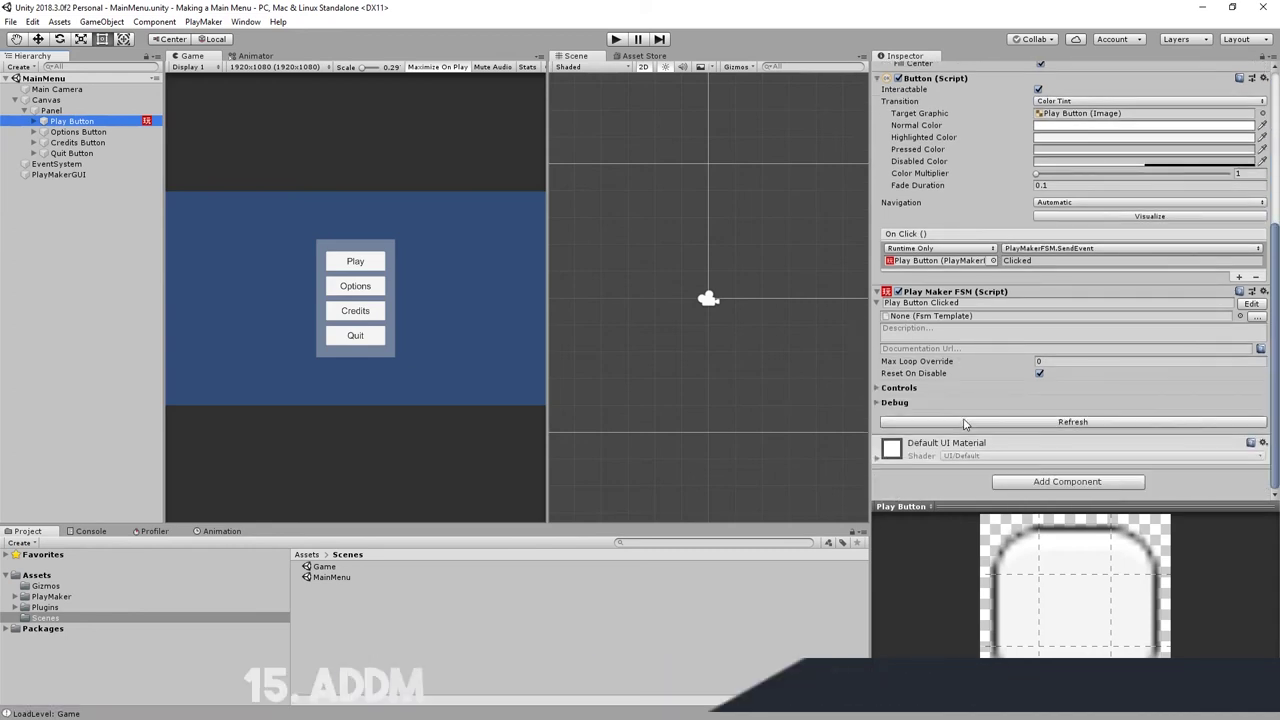
{"action": "right_click", "coordinate": [947, 300]}
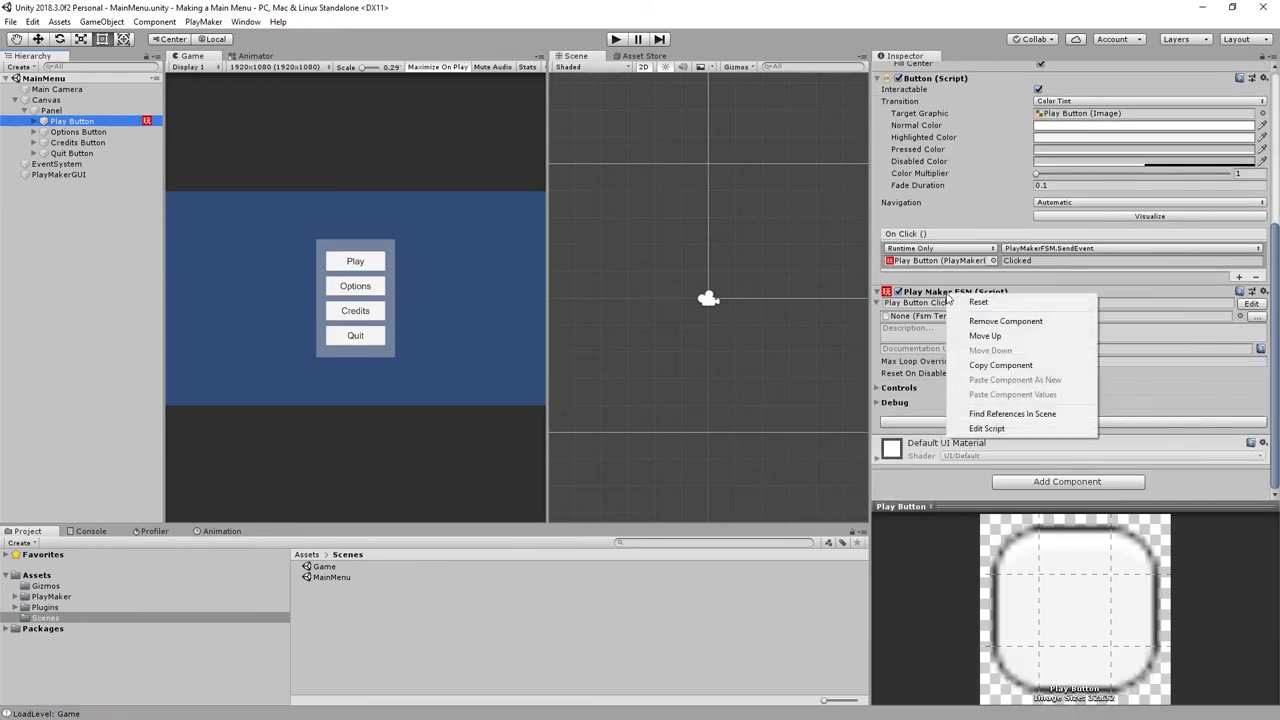
{"action": "left_click", "coordinate": [997, 368]}
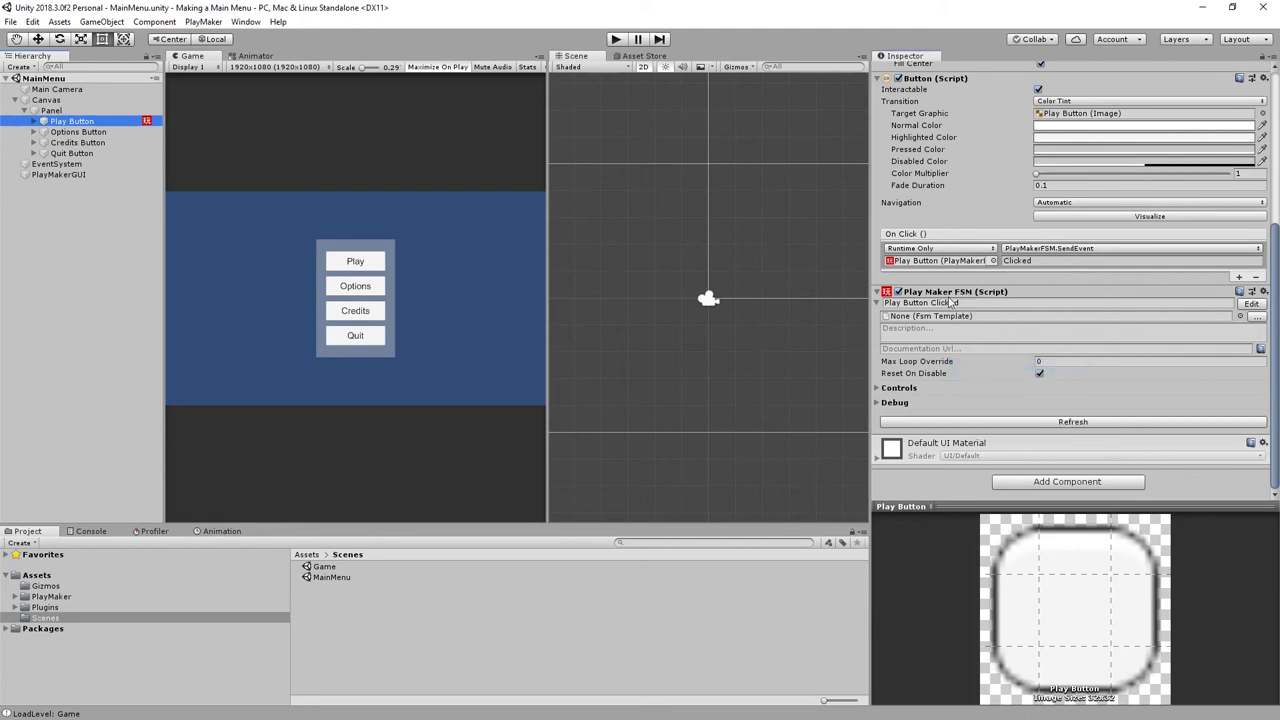
- Paste the FSM as a new component on Quit Button and rename it Quit Button Clicked
{"action": "left_click", "coordinate": [147, 154]}
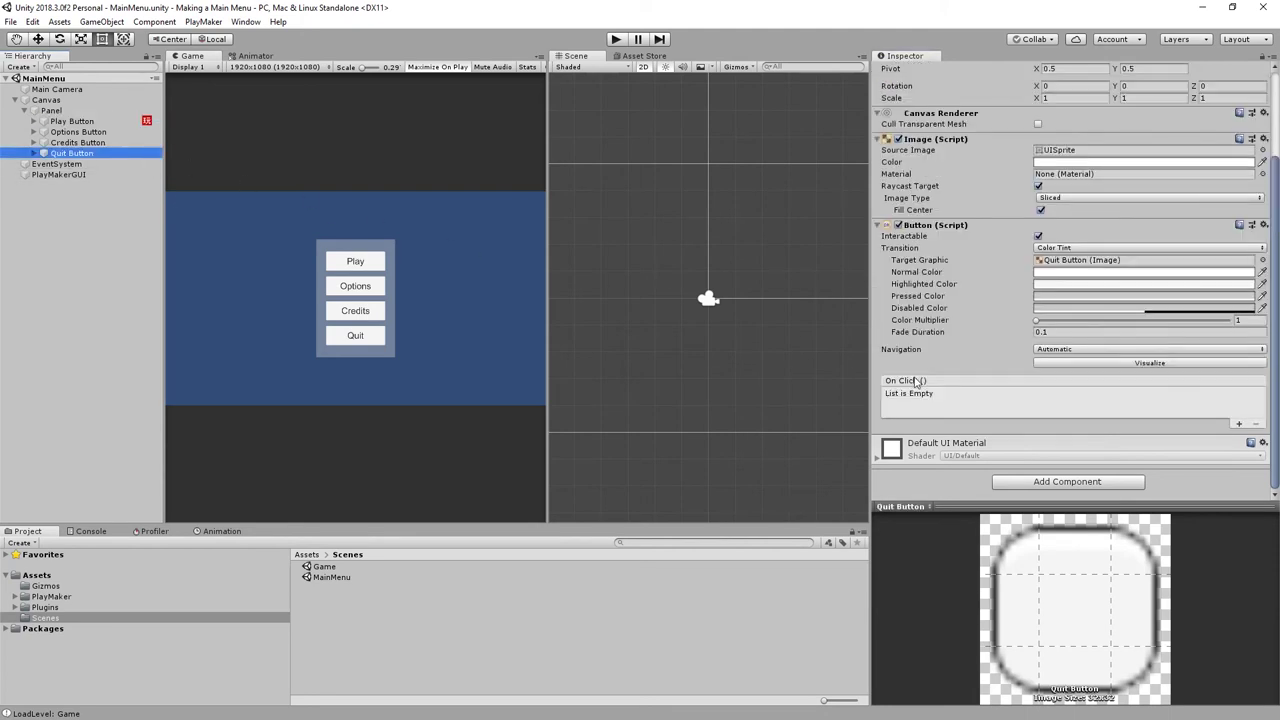
{"action": "right_click", "coordinate": [957, 226]}
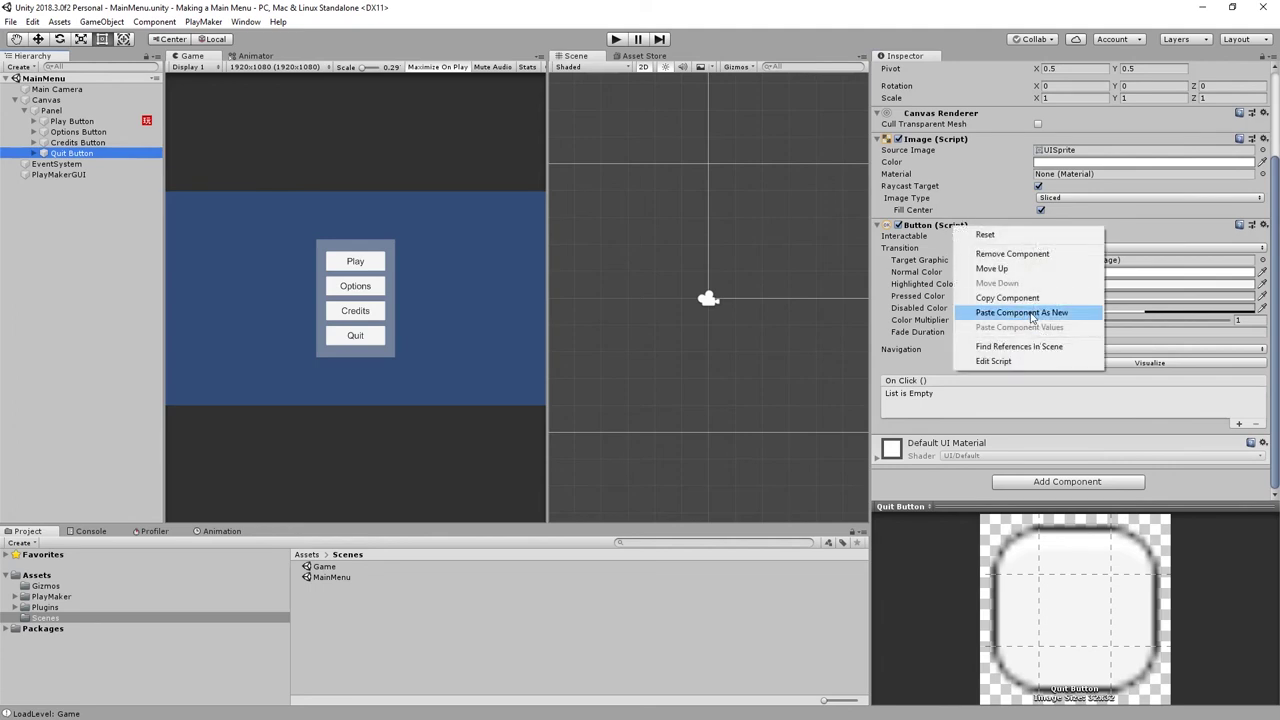
{"action": "left_click", "coordinate": [1022, 313]}
{"action": "scroll", "coordinate": [1193, 324], "scroll_direction": "down", "scroll_amount": 3}
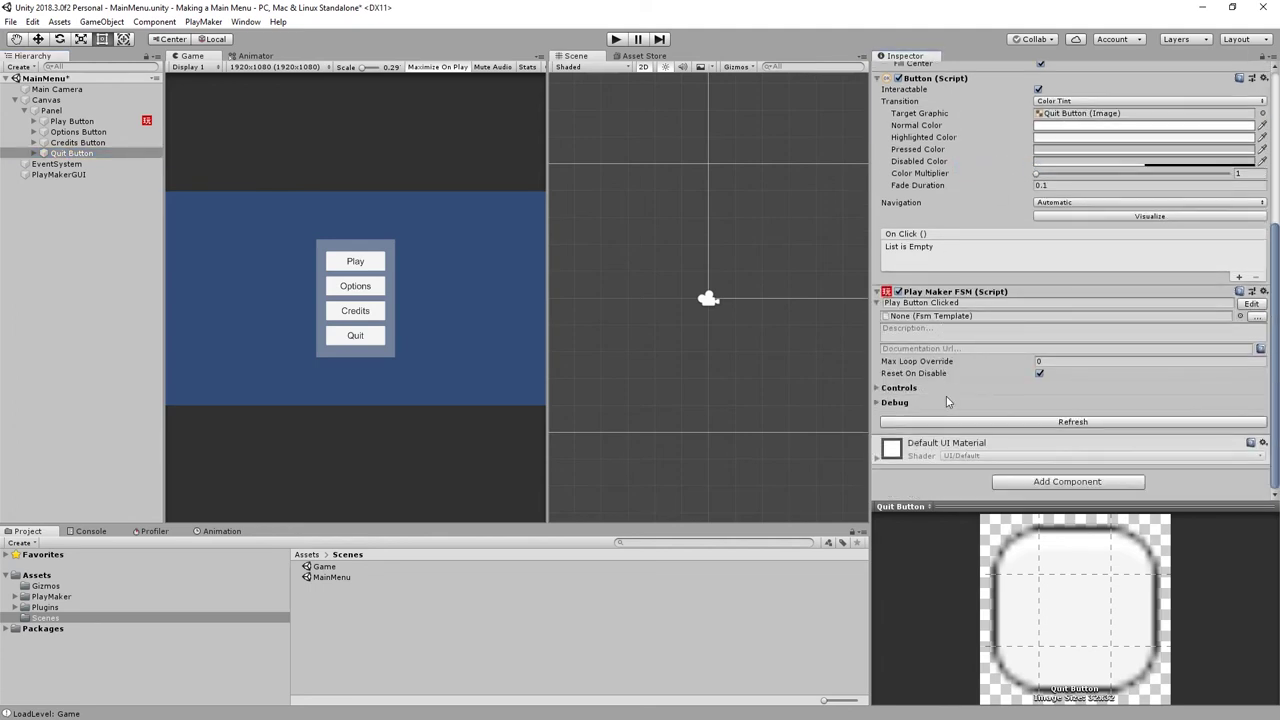
{"action": "left_click", "coordinate": [930, 302]}
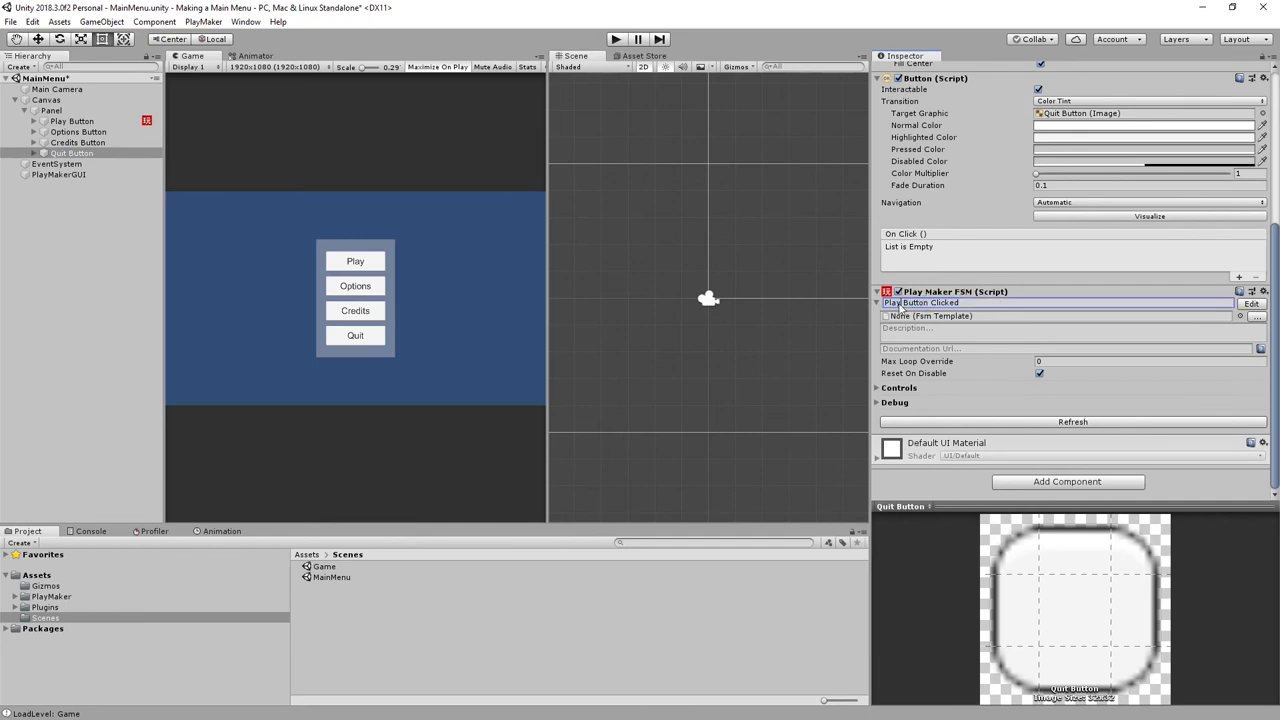
{"action": "left_click_drag", "start_coordinate": [903, 302], "coordinate": [859, 310]}
{"action": "type", "text": "Quit"}
- Add an On Click entry to the Quit Button that targets its own PlayMaker FSM
{"action": "left_click", "coordinate": [916, 330]}
{"action": "scroll", "coordinate": [916, 331], "scroll_direction": "up", "scroll_amount": 2}
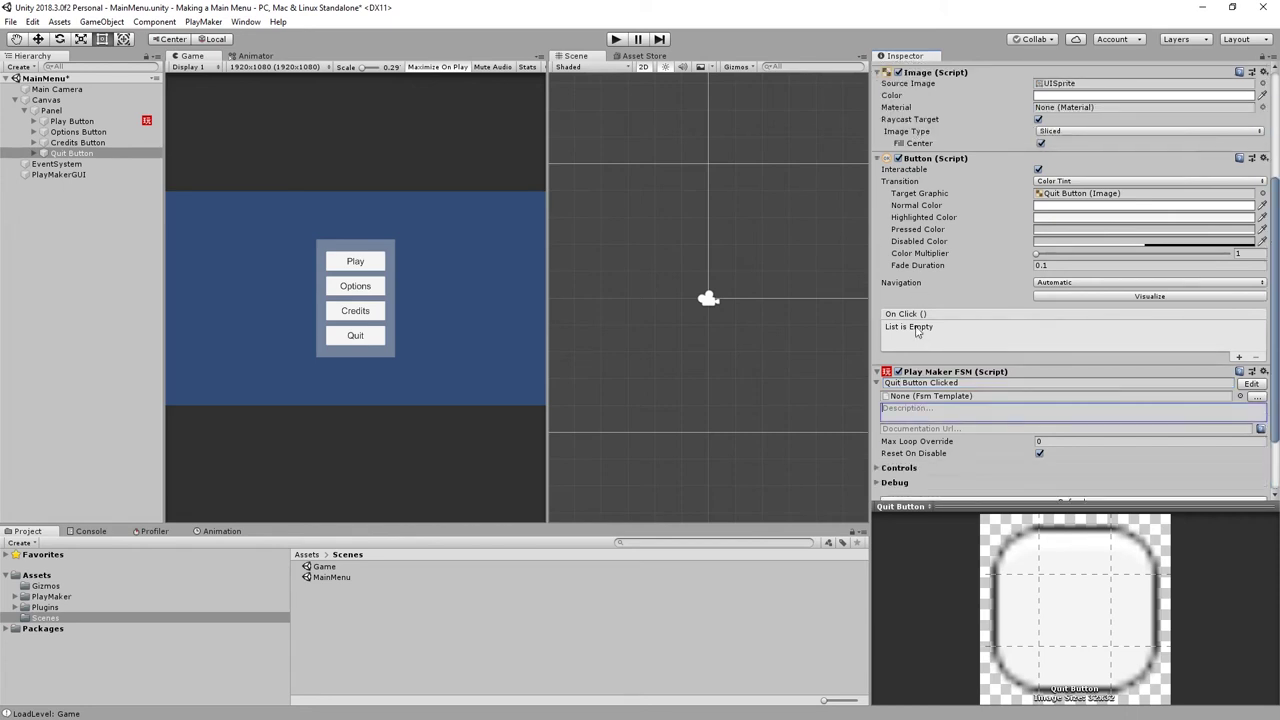
{"action": "left_click", "coordinate": [1239, 357]}
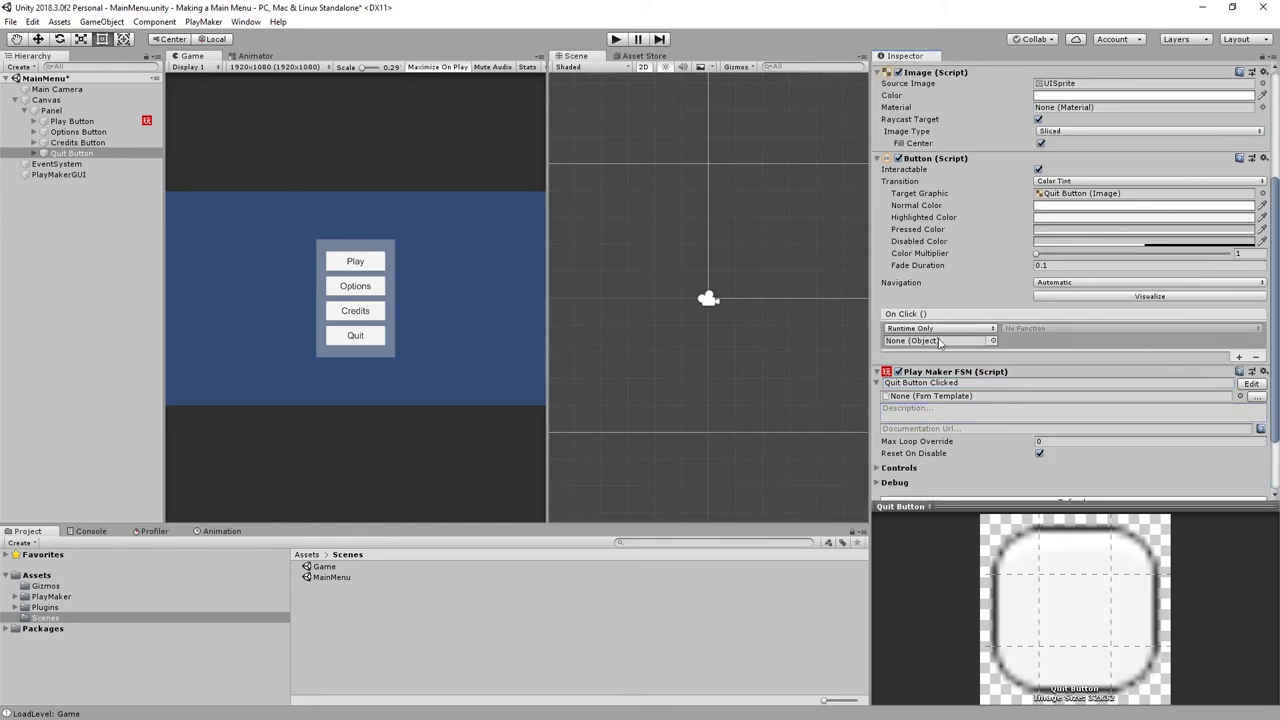
{"action": "left_click_drag", "start_coordinate": [928, 373], "coordinate": [938, 346]}
- Make the click call PlayMakerFSM.SendEvent with 'Clicked', then open the Quit Button FSM for editing
{"action": "left_click", "coordinate": [1015, 329]}
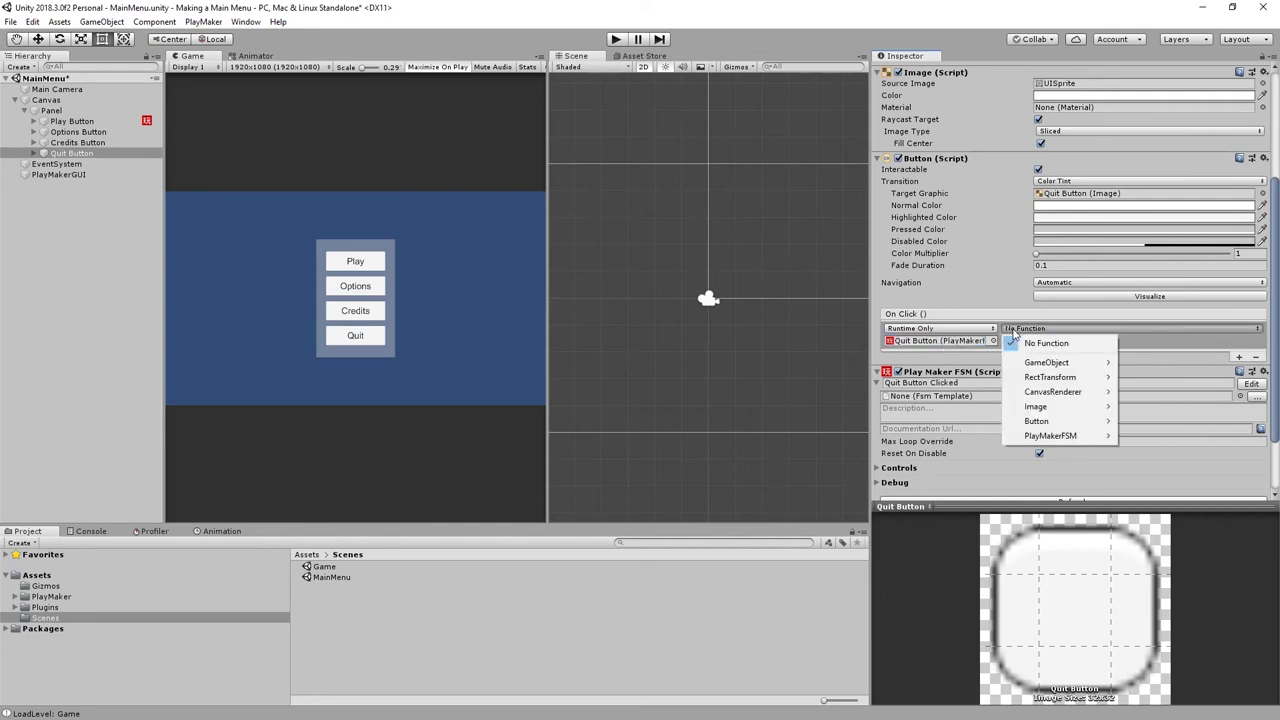
{"action": "mouse_move", "coordinate": [1050, 440]}
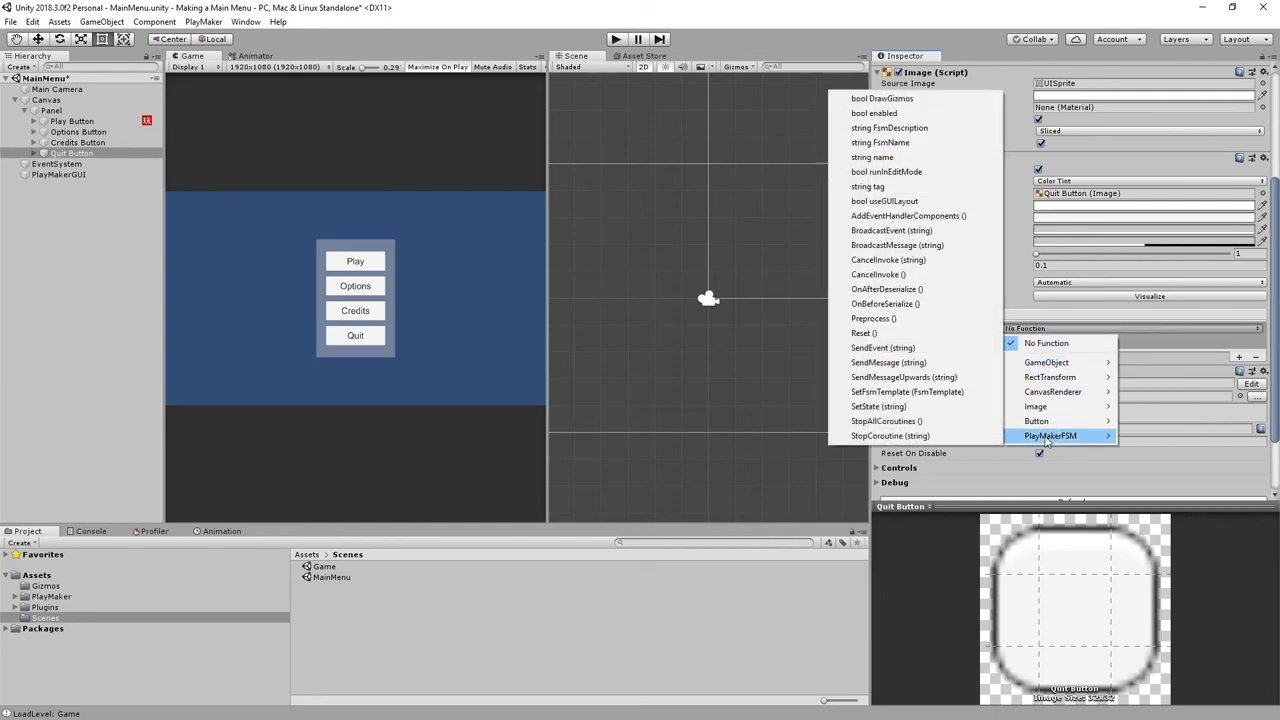
{"action": "left_click", "coordinate": [905, 345]}
{"action": "left_click", "coordinate": [1054, 341]}
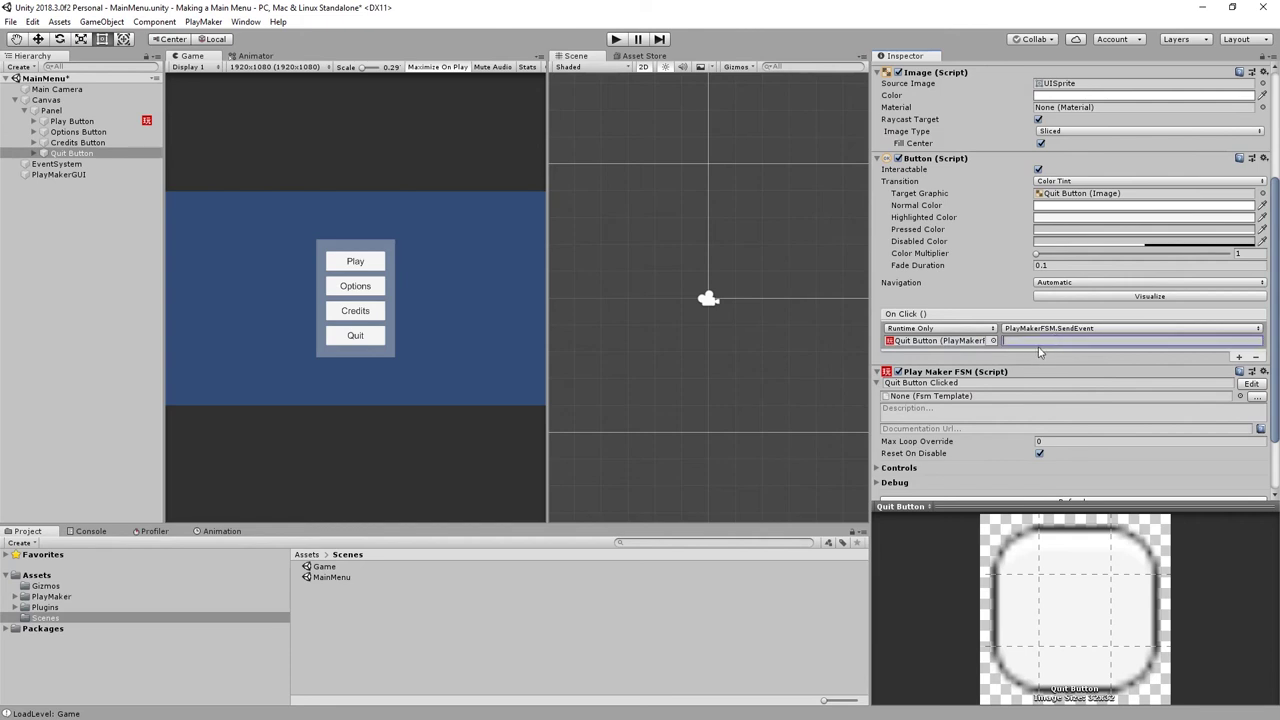
{"action": "type", "text": "Clicked"}
{"action": "scroll", "coordinate": [1120, 330], "scroll_direction": "down", "scroll_amount": 3}
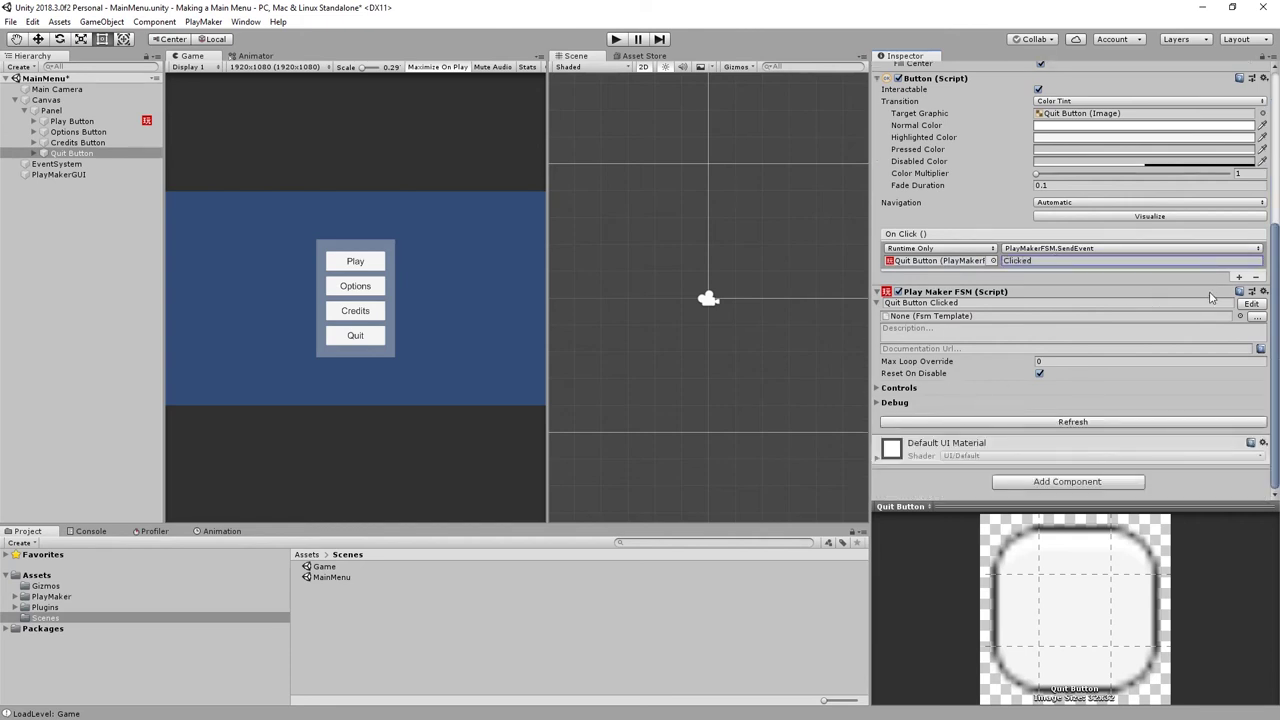
{"action": "left_click", "coordinate": [1248, 305]}
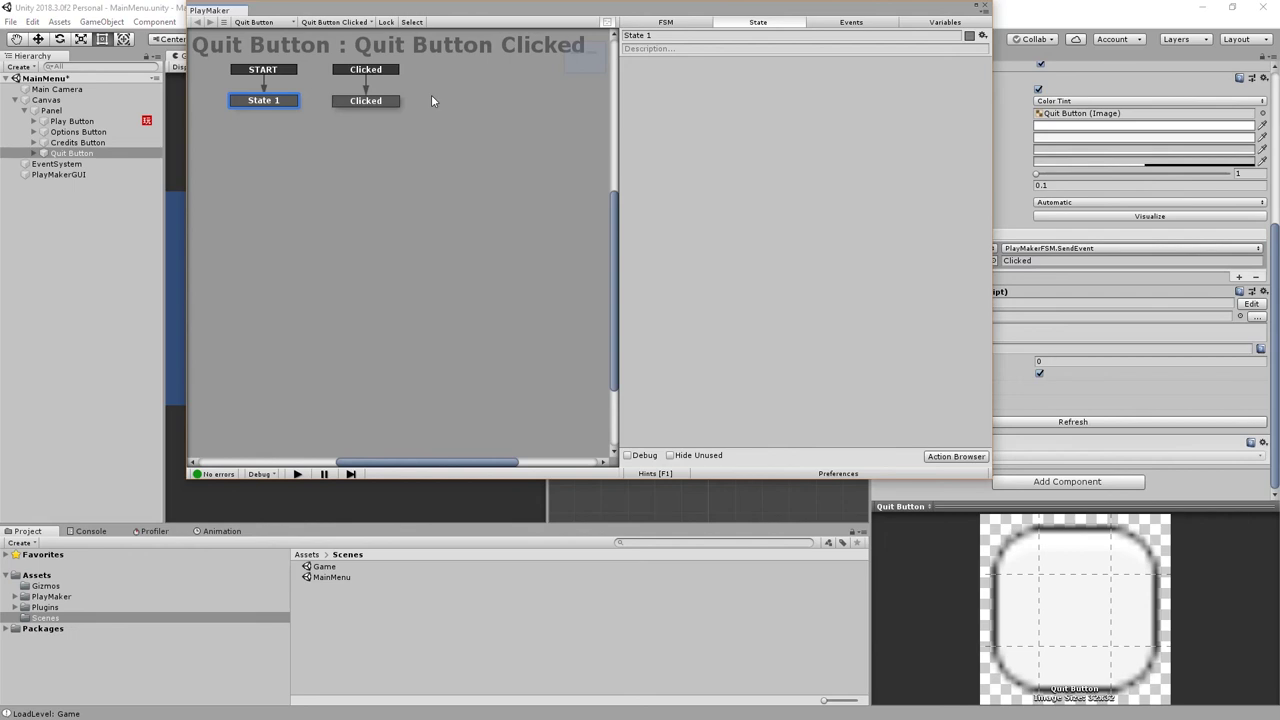
- Remove the Load Level action from the Quit Button's Clicked state
{"action": "left_click", "coordinate": [376, 101]}
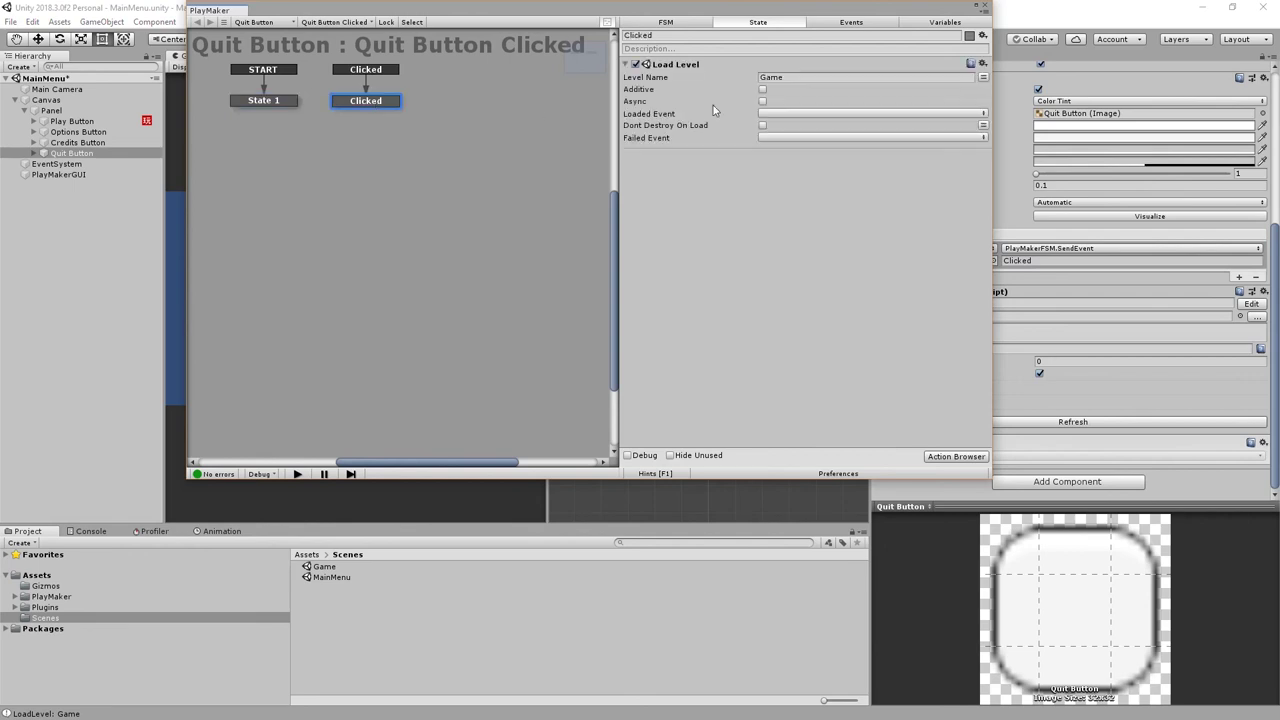
{"action": "left_click", "coordinate": [681, 66]}
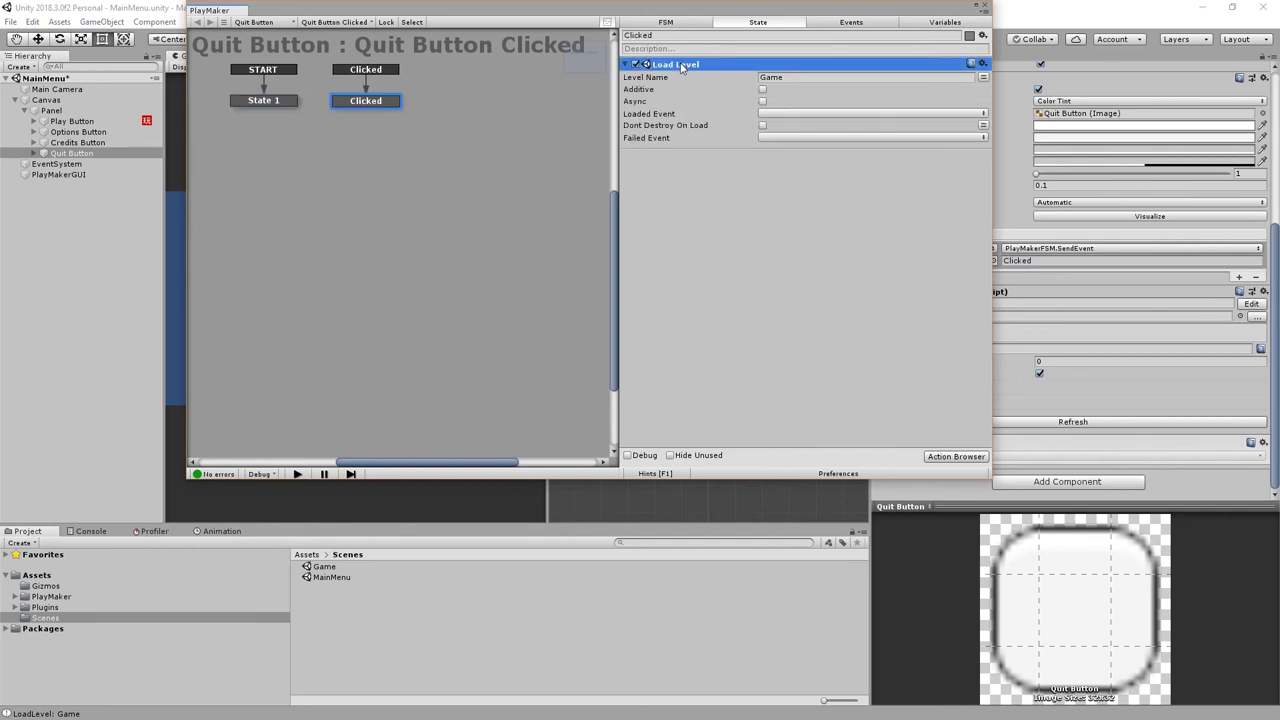
{"action": "right_click", "coordinate": [681, 66]}
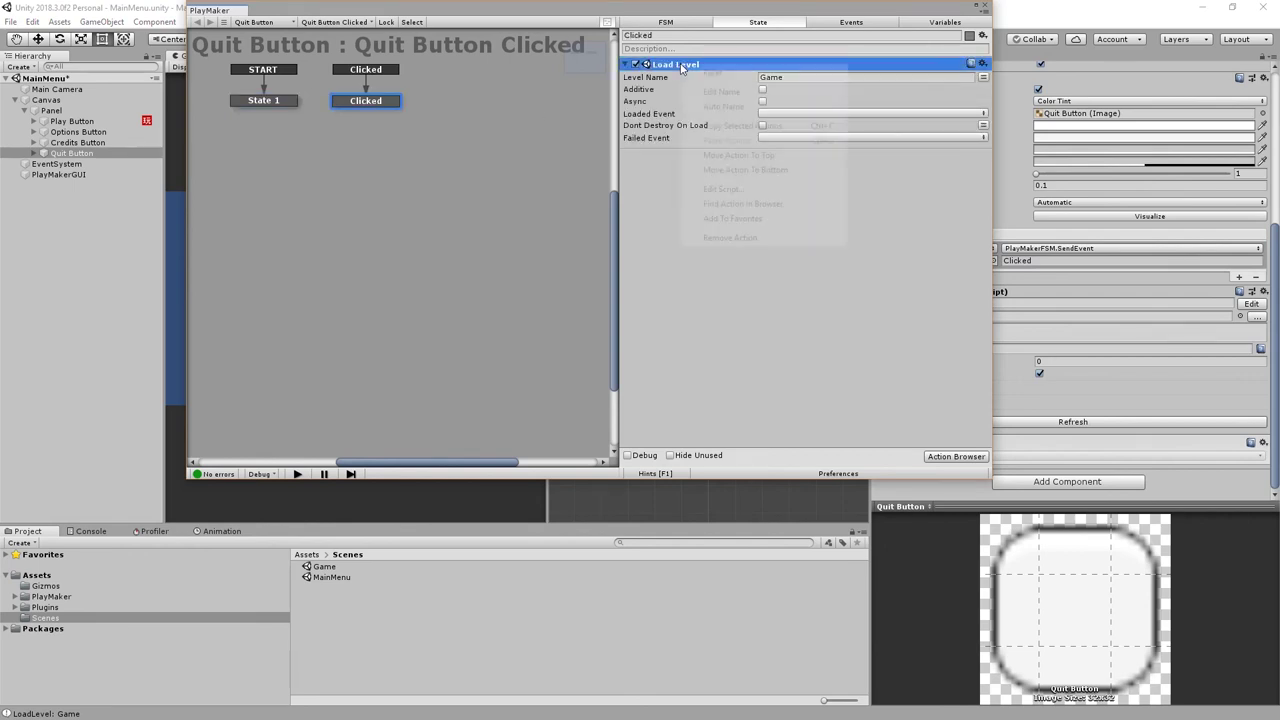
{"action": "left_click", "coordinate": [729, 238]}
- Add an Application Quit action to the Clicked state and close the FSM editor
{"action": "double_click", "coordinate": [726, 167]}
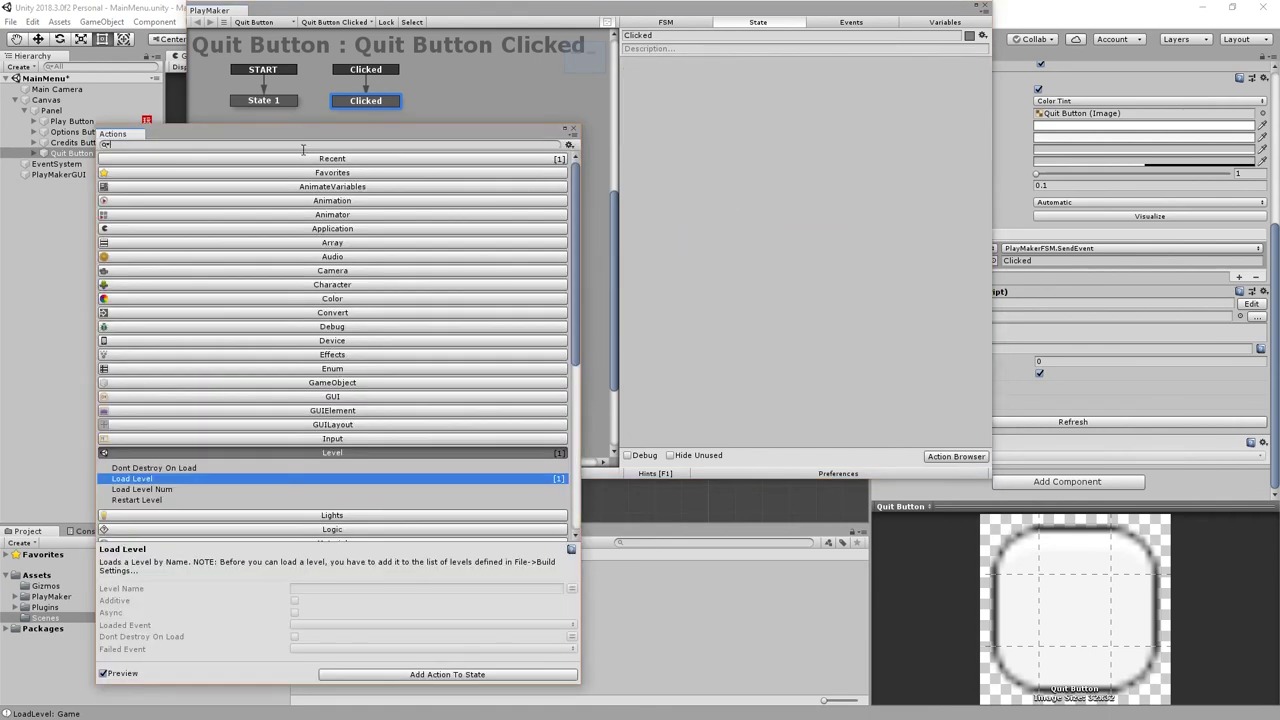
{"action": "scroll", "coordinate": [318, 185], "scroll_direction": "down", "scroll_amount": 5}
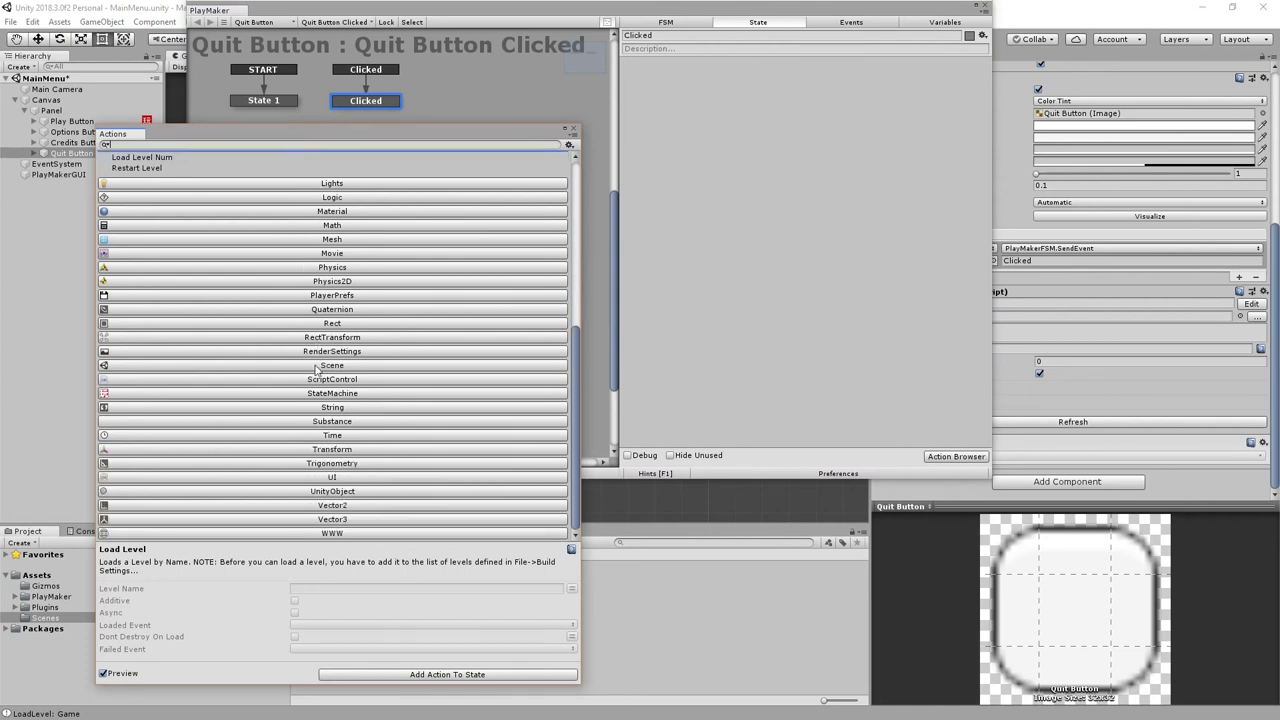
{"action": "scroll", "coordinate": [315, 372], "scroll_direction": "up", "scroll_amount": 6}
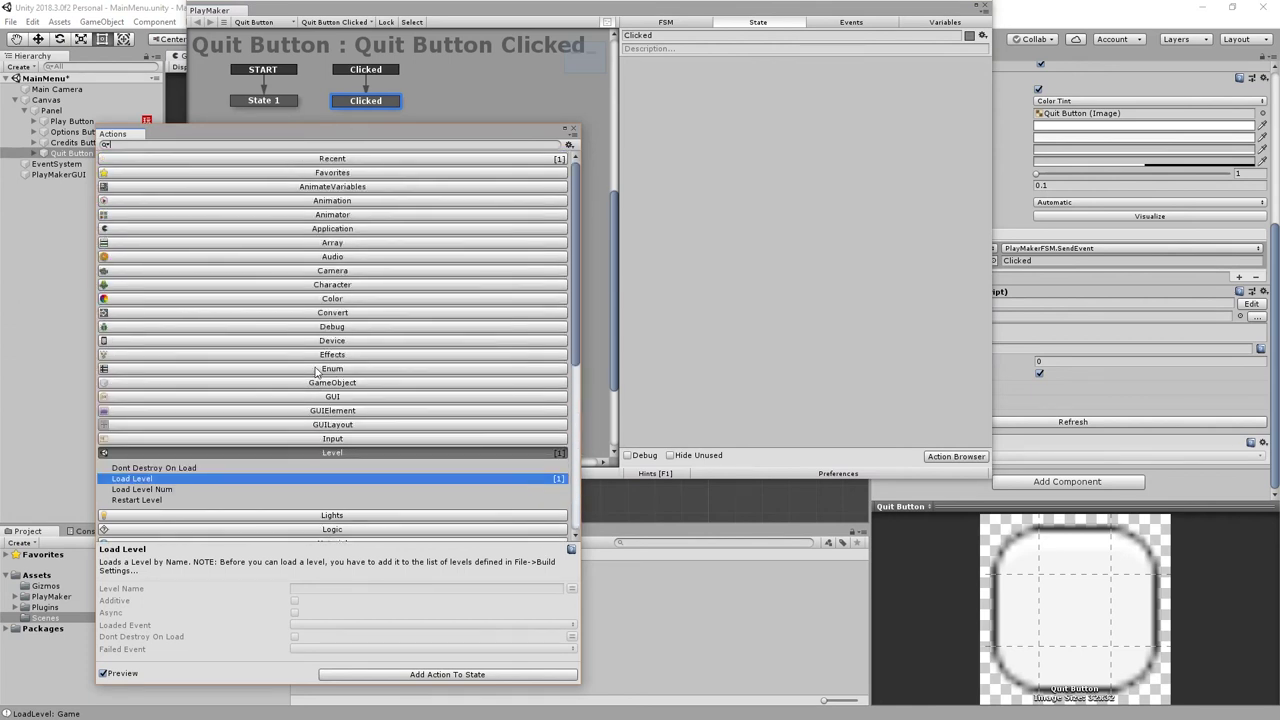
{"action": "left_click", "coordinate": [322, 230]}
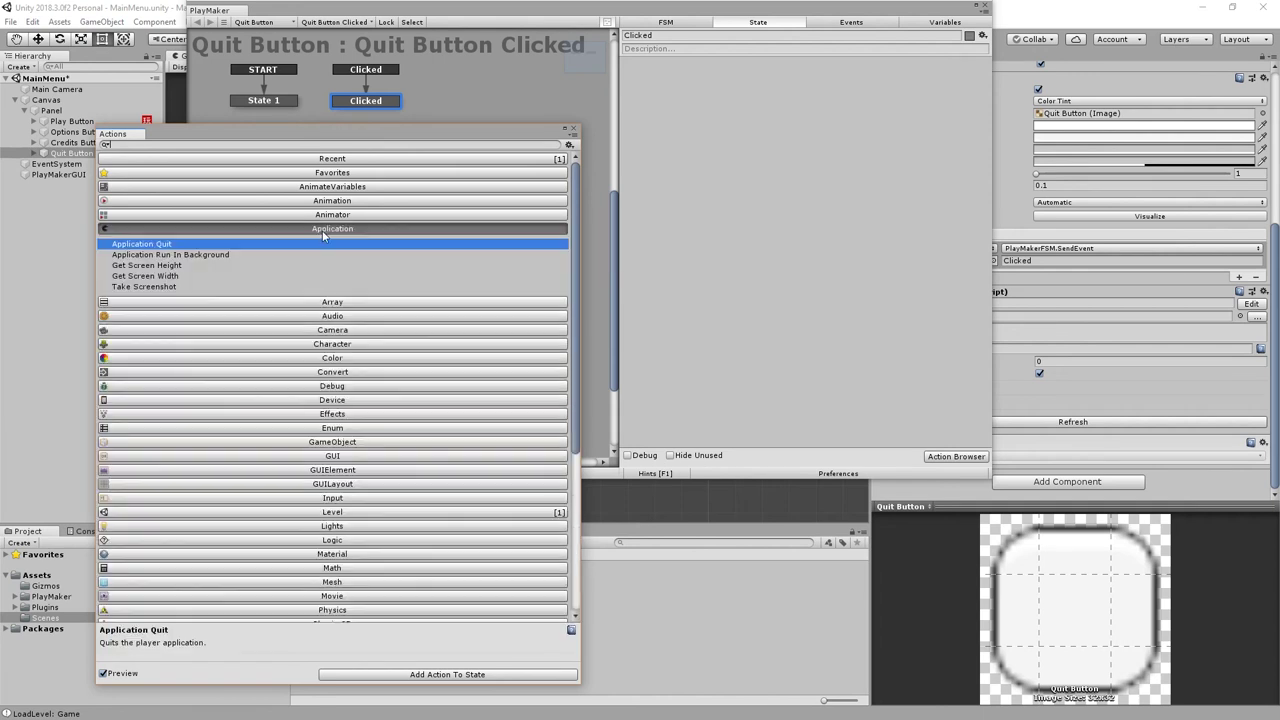
{"action": "double_click", "coordinate": [160, 245]}
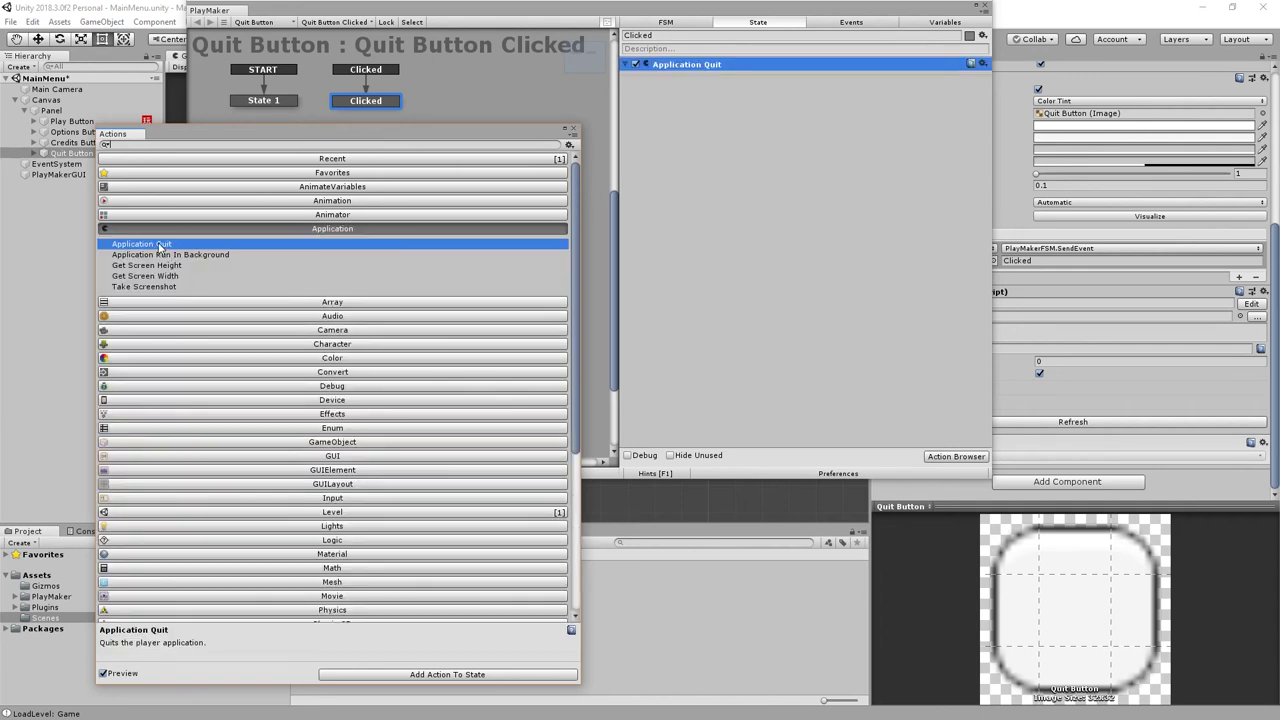
{"action": "left_click", "coordinate": [680, 180]}
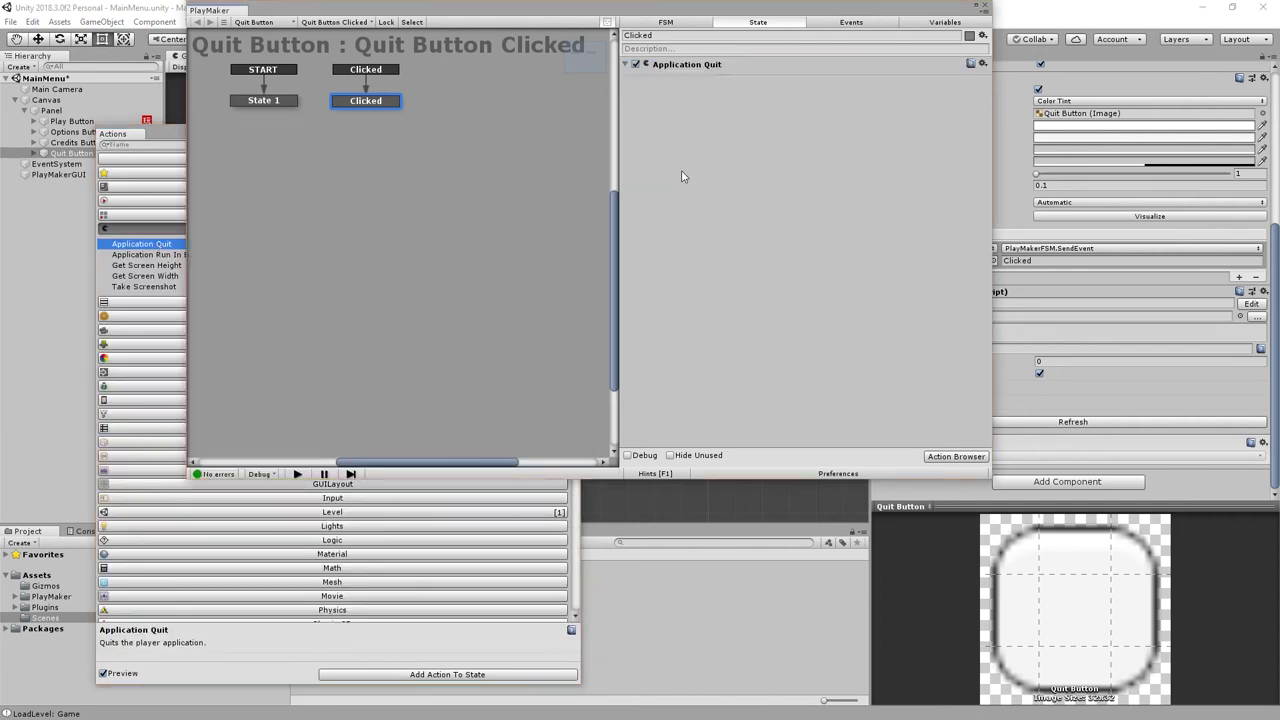
{"action": "left_click", "coordinate": [693, 66]}
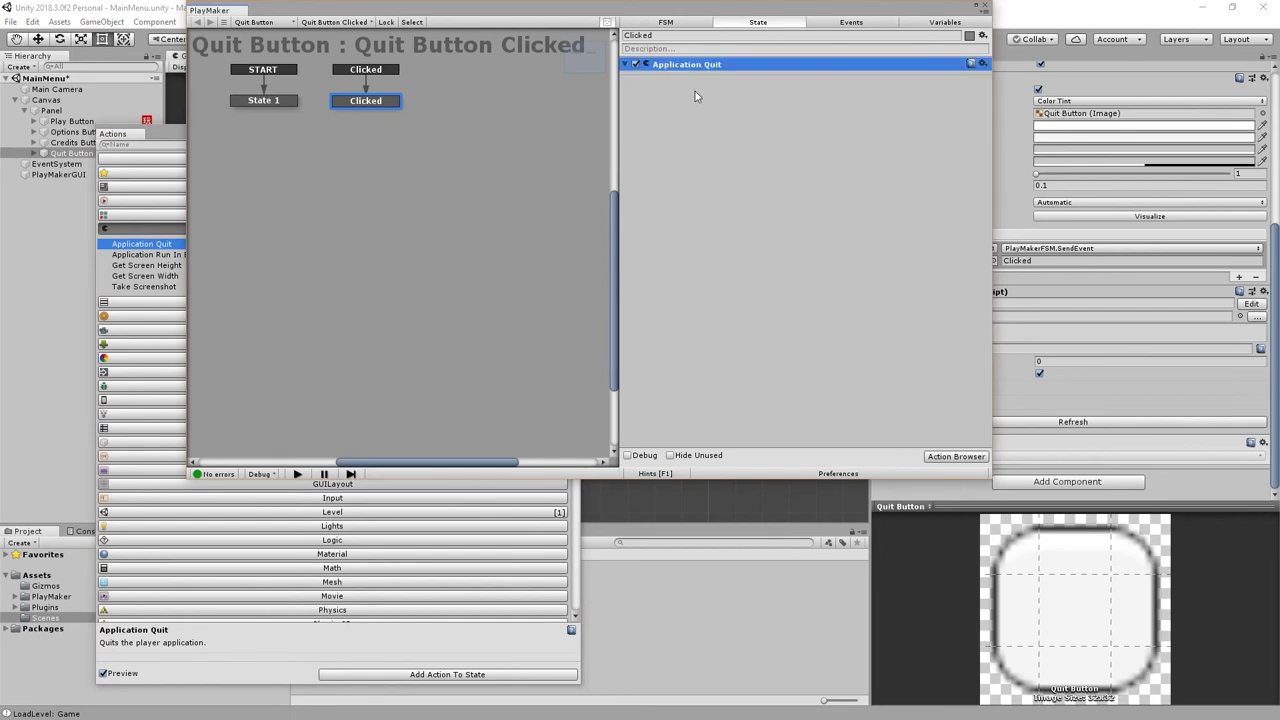
{"action": "left_click", "coordinate": [697, 93]}
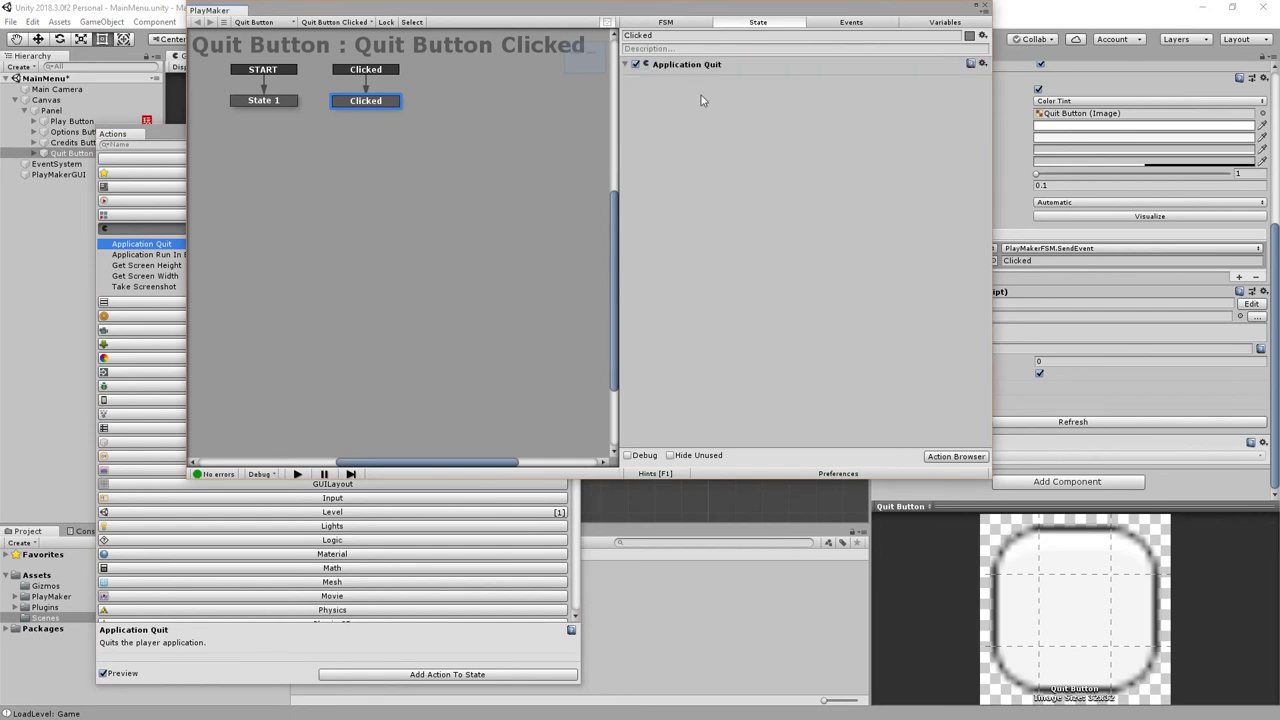
{"action": "left_click", "coordinate": [987, 8]}
- Test the Quit button in play mode, then stop and reselect the Quit Button object
{"action": "left_click", "coordinate": [615, 39]}
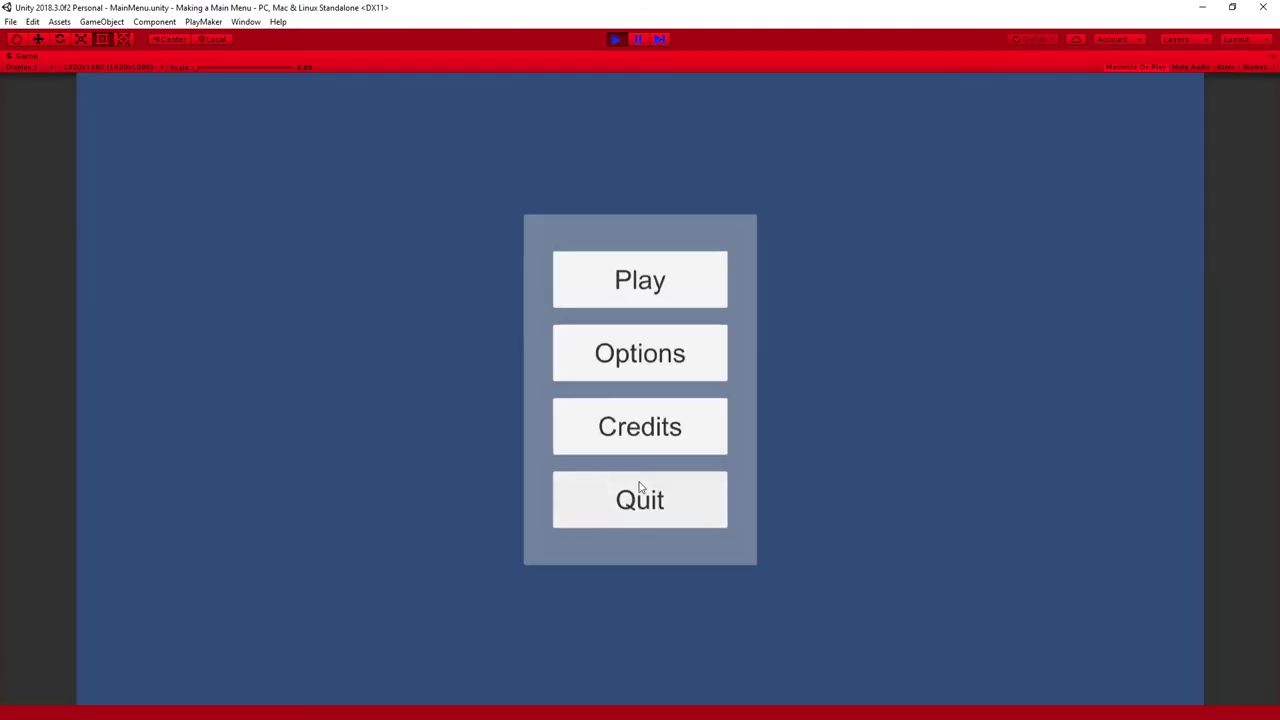
{"action": "left_click", "coordinate": [640, 490]}
{"action": "left_click", "coordinate": [650, 520]}
{"action": "left_click", "coordinate": [624, 43]}
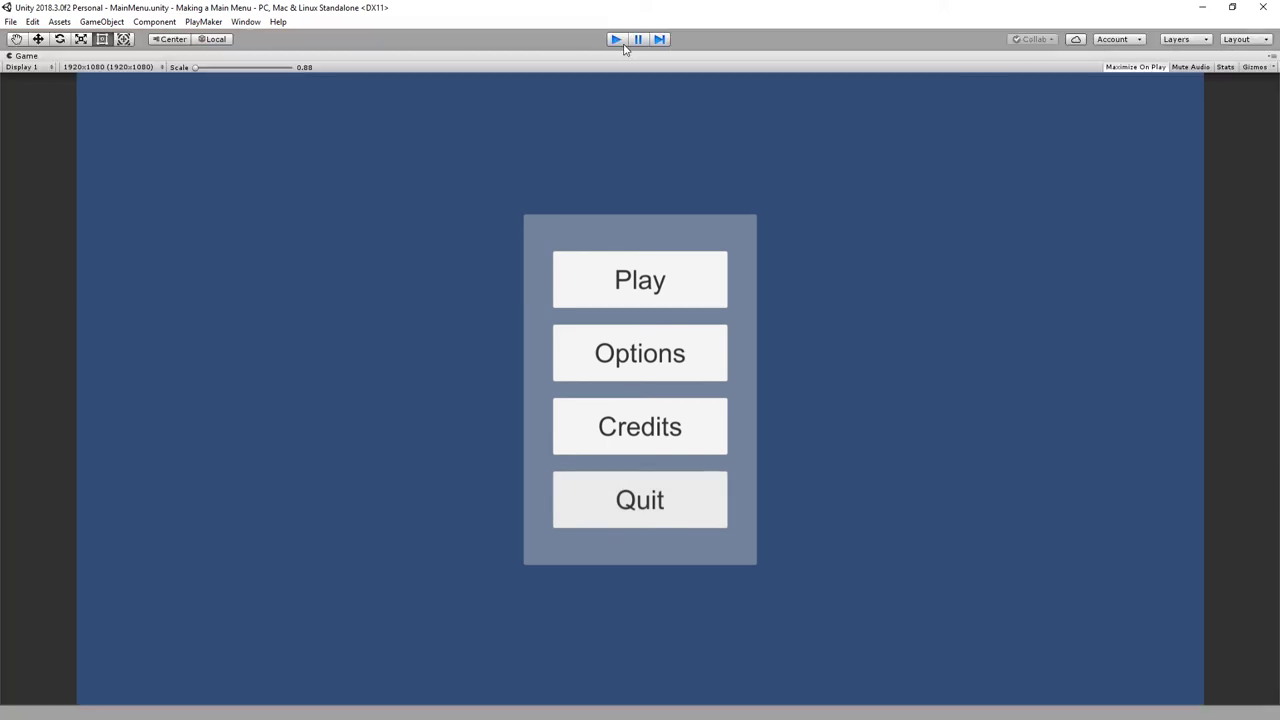
{"action": "left_click", "coordinate": [80, 153]}
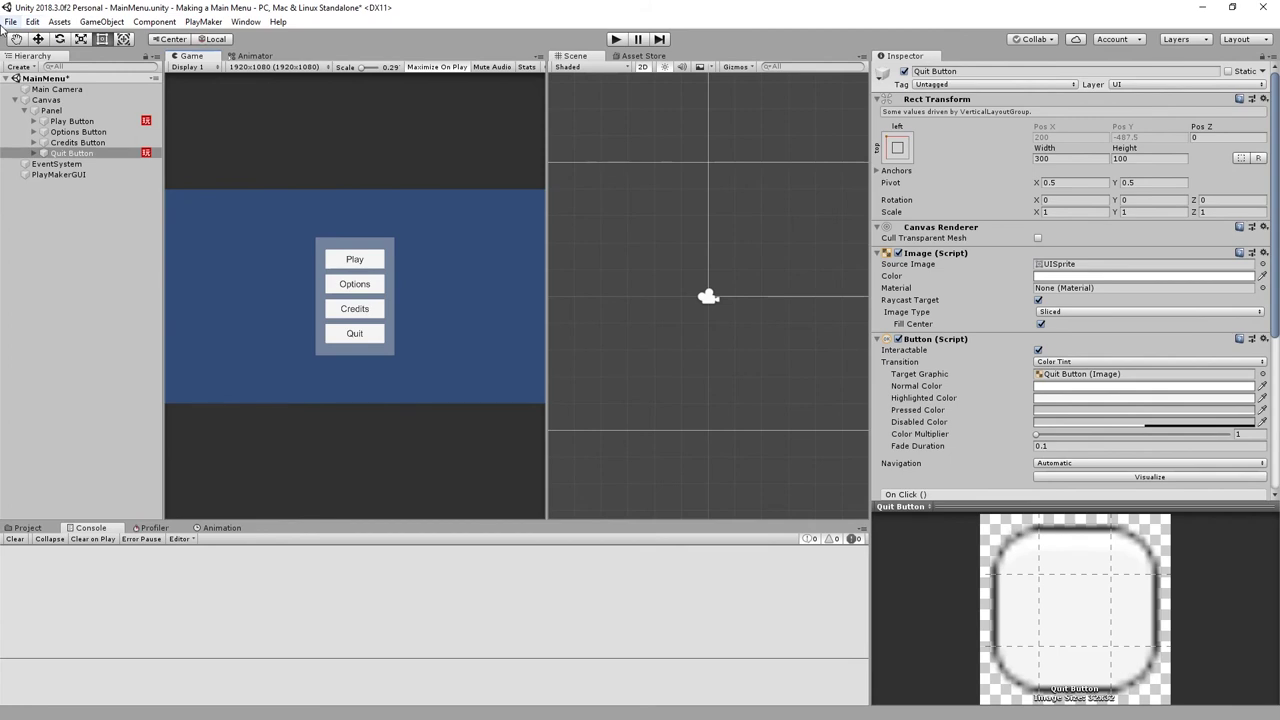
- Save the MainMenu scene and the whole project
{"action": "left_click", "coordinate": [11, 22]}
{"action": "left_click", "coordinate": [28, 69]}
{"action": "left_click", "coordinate": [11, 22]}
{"action": "left_click", "coordinate": [70, 133]}
- Build the game for Windows into the MainMenu folder from Build Settings
{"action": "left_click", "coordinate": [12, 22]}
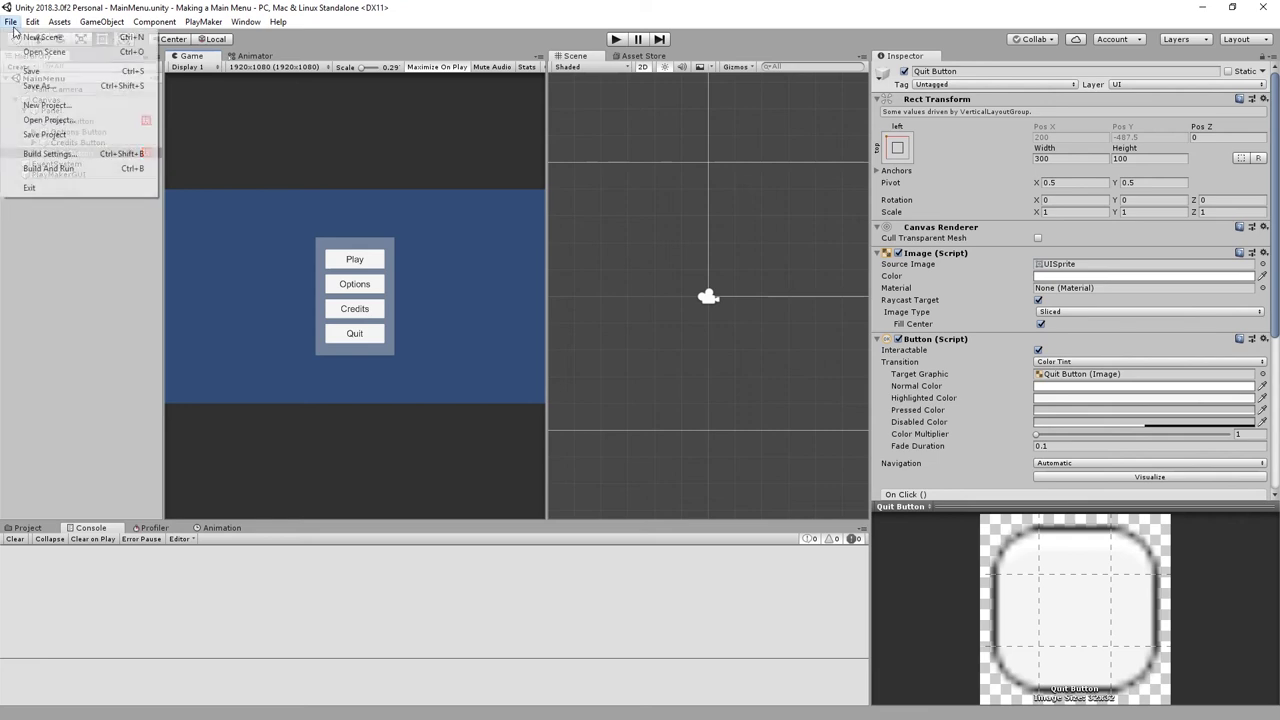
{"action": "left_click", "coordinate": [66, 158]}
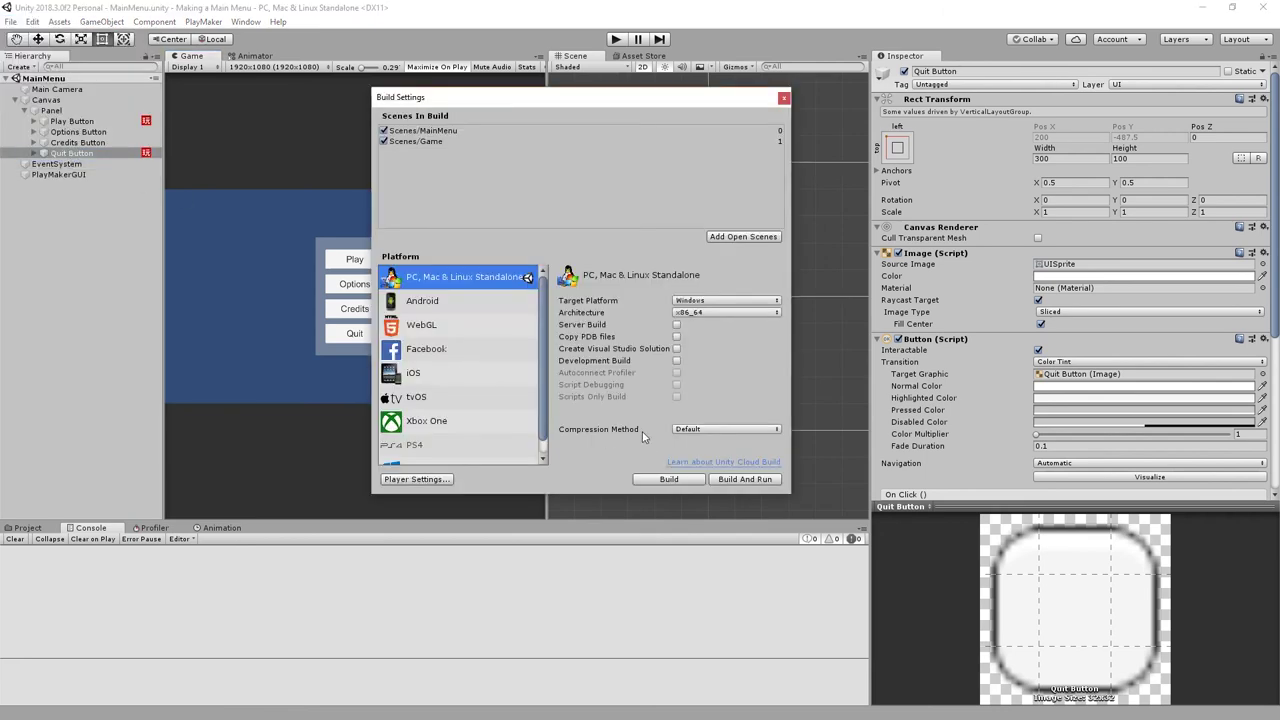
{"action": "left_click", "coordinate": [658, 480]}
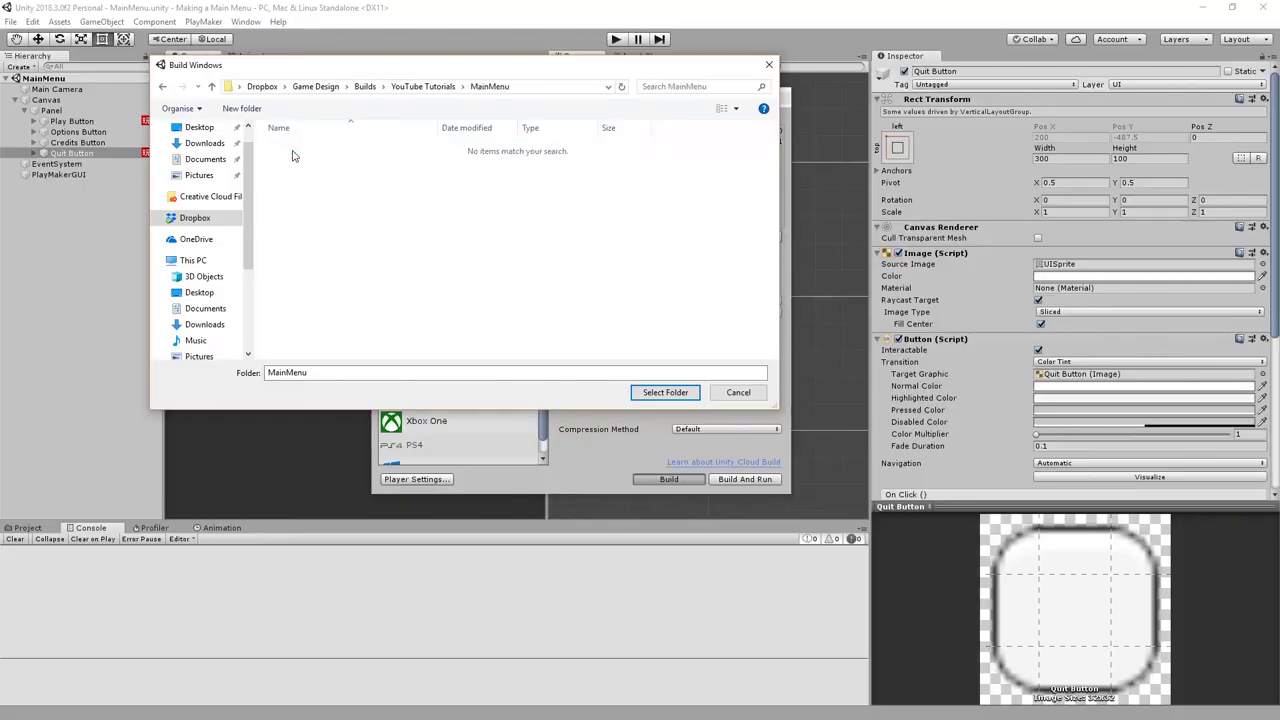
{"action": "left_click", "coordinate": [665, 393]}
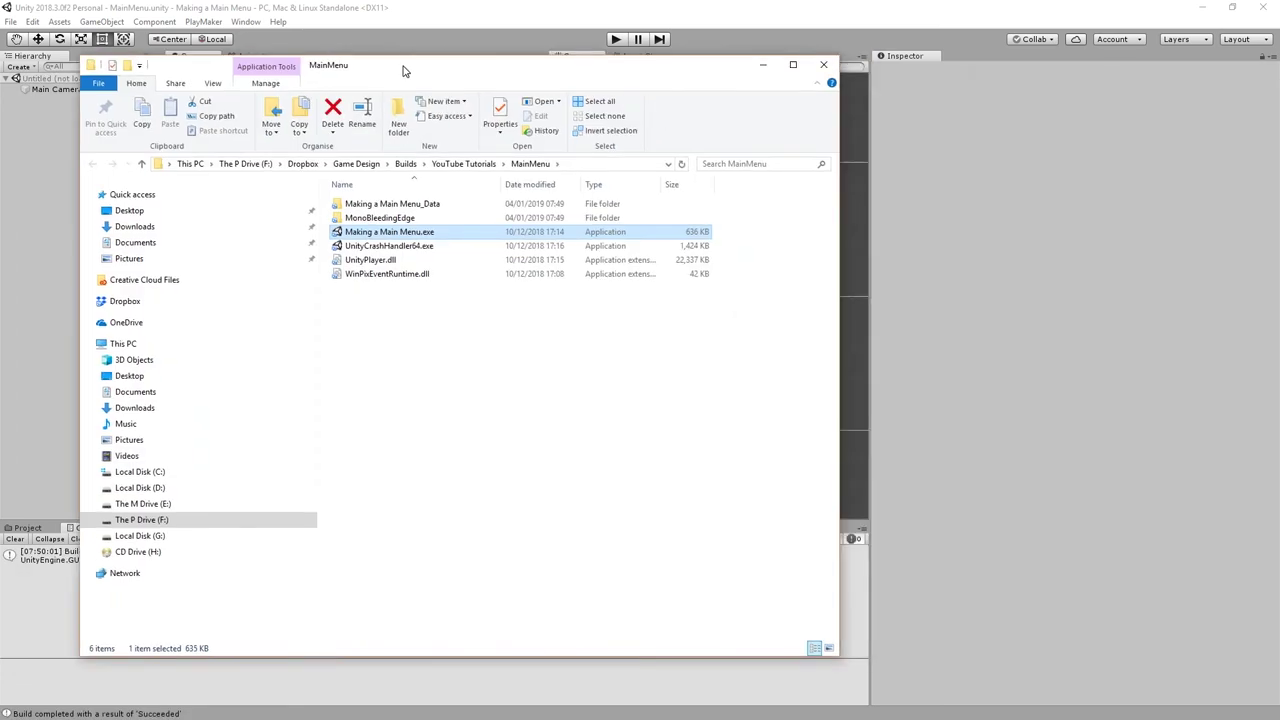
- Launch the built Making a Main Menu game from its configuration dialog at 1920 × 1080 Ultra
{"action": "left_click_drag", "start_coordinate": [400, 71], "coordinate": [560, 53]}
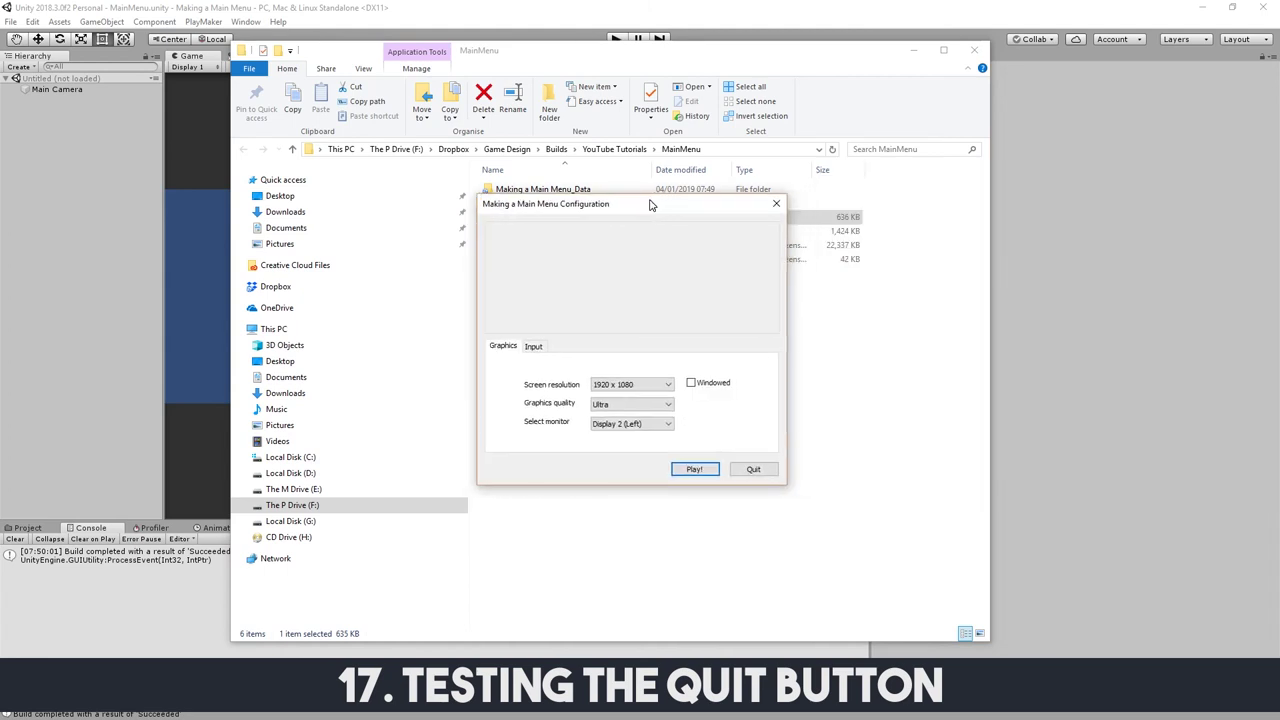
{"action": "left_click_drag", "start_coordinate": [651, 206], "coordinate": [652, 283]}
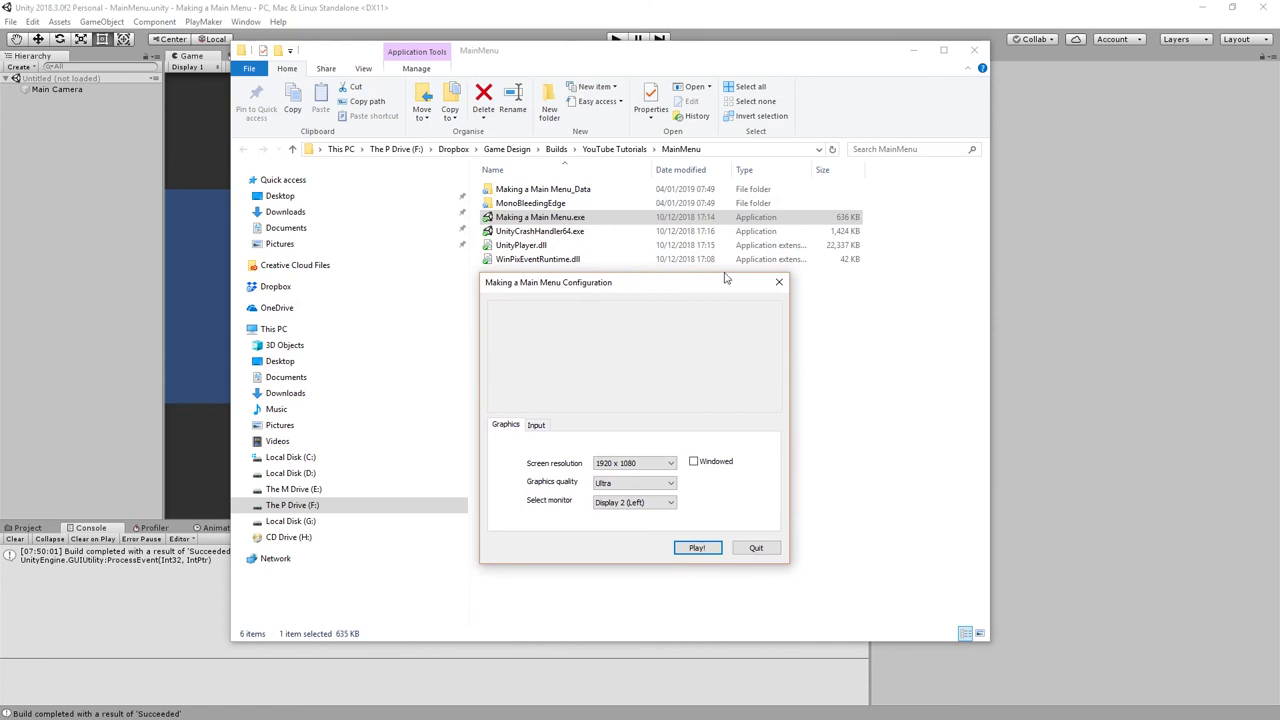
{"action": "left_click", "coordinate": [696, 549]}
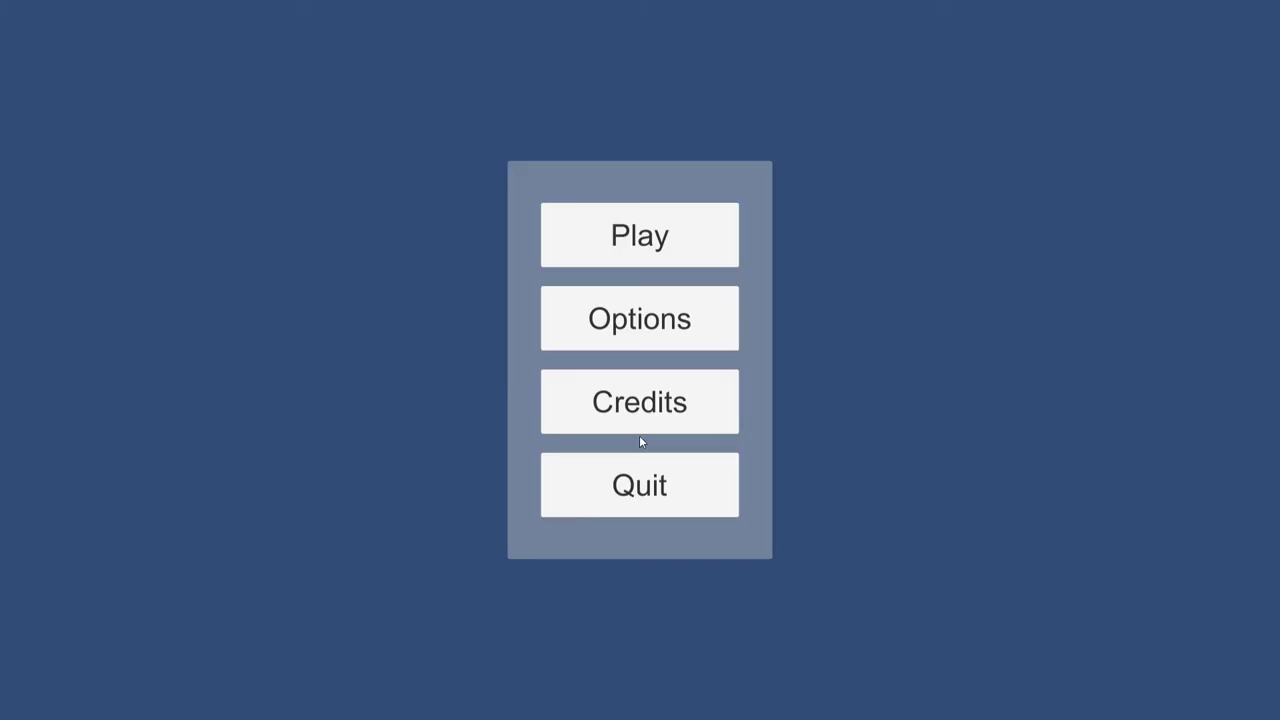
- Verify Play loads the green Game scene, relaunch to verify Quit closes the game, then return to Unity
{"action": "left_click", "coordinate": [651, 252]}
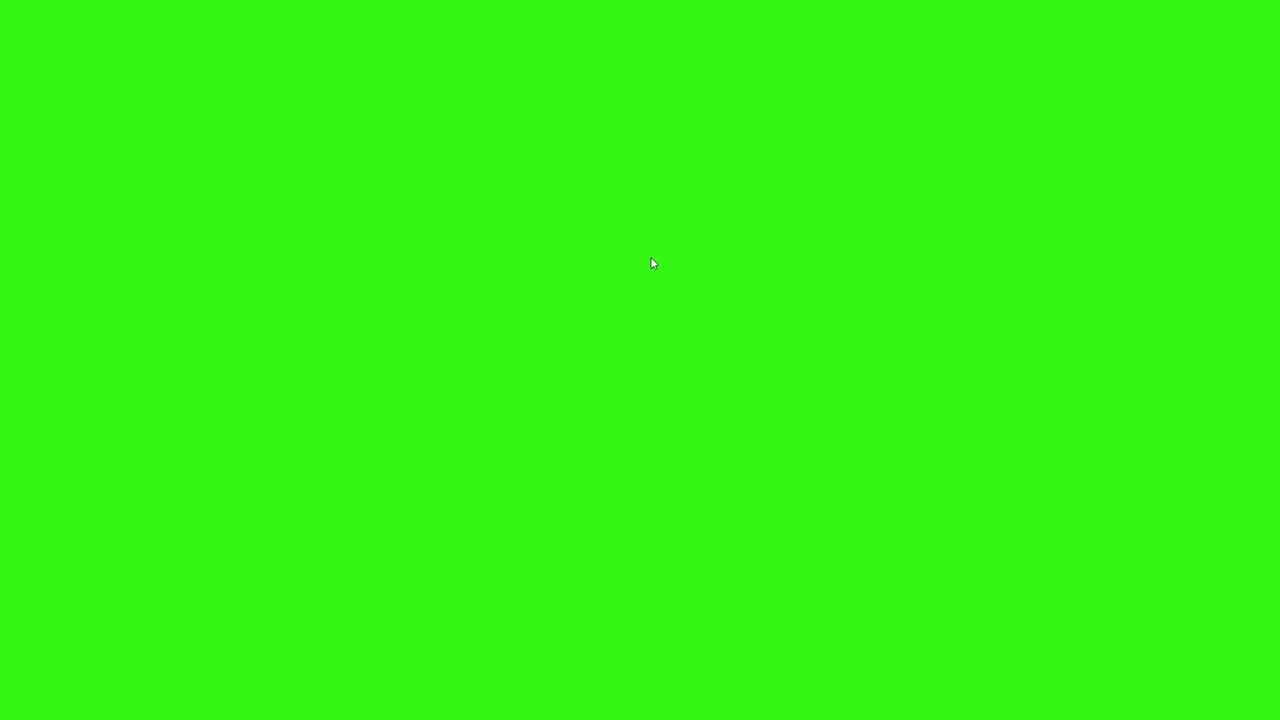
{"action": "key", "text": "alt+F4"}
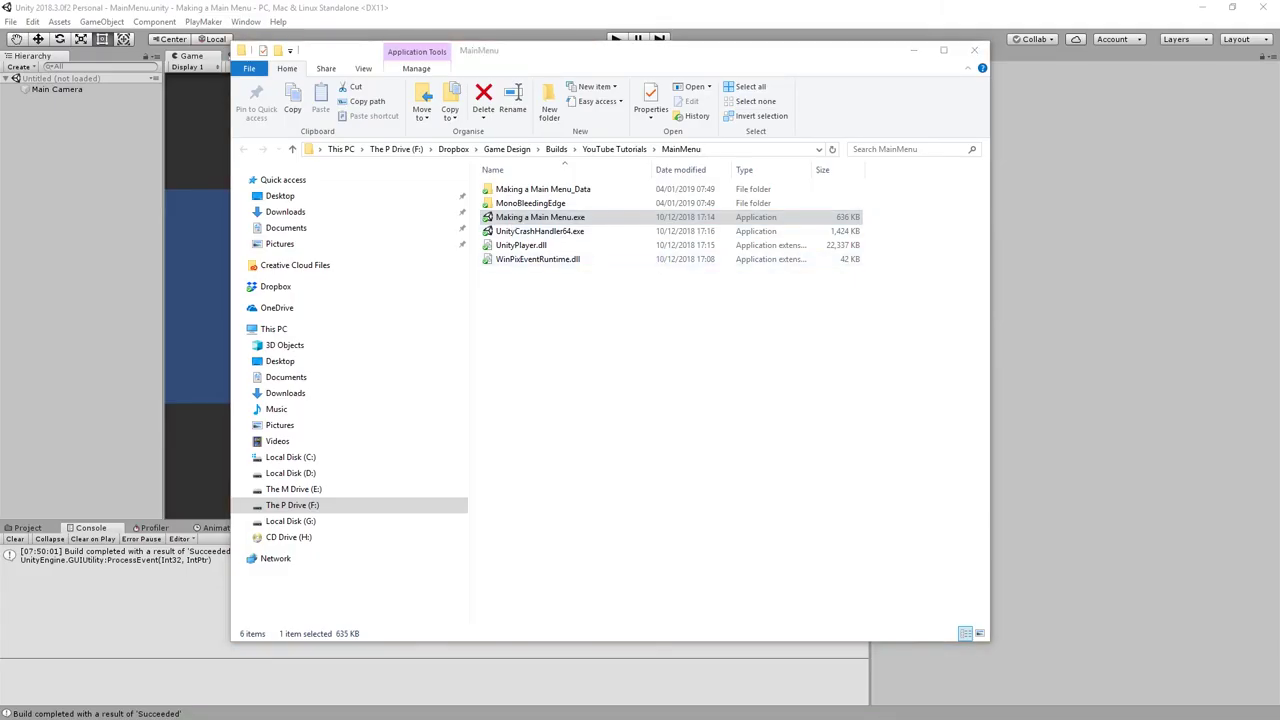
{"action": "left_click_drag", "start_coordinate": [1050, 266], "coordinate": [720, 191]}
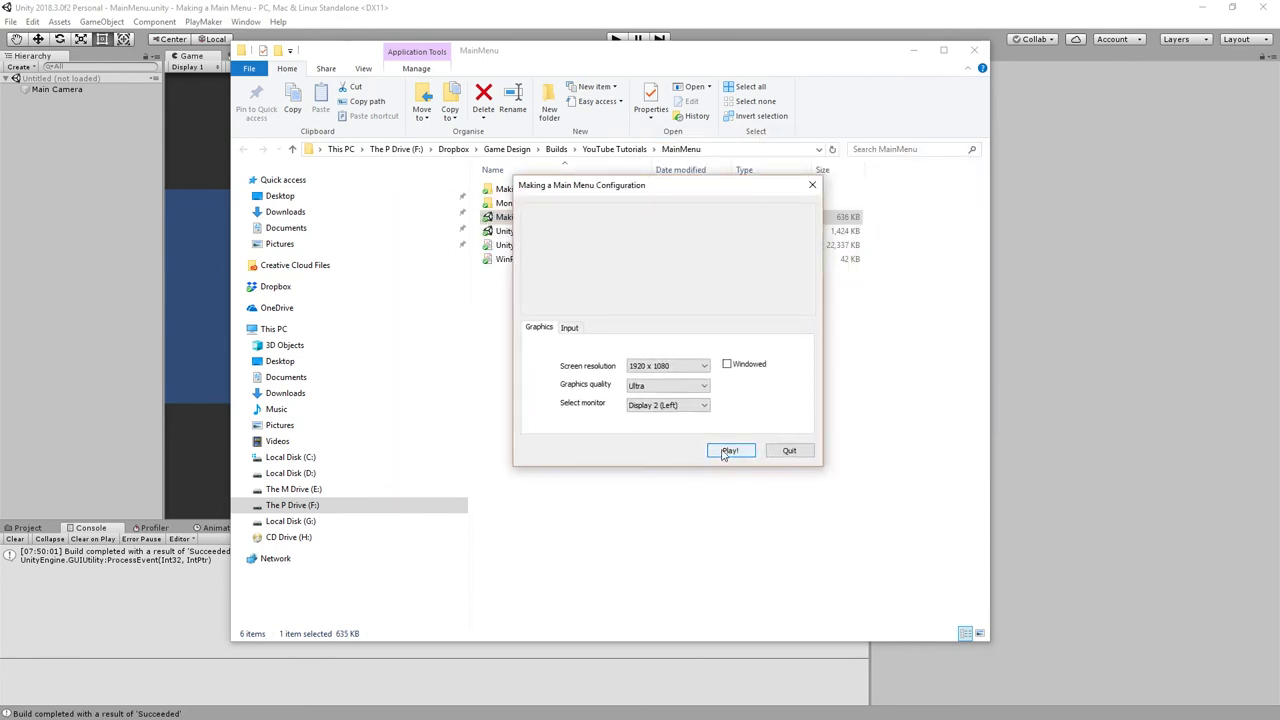
{"action": "left_click", "coordinate": [724, 453]}
{"action": "left_click", "coordinate": [621, 484]}
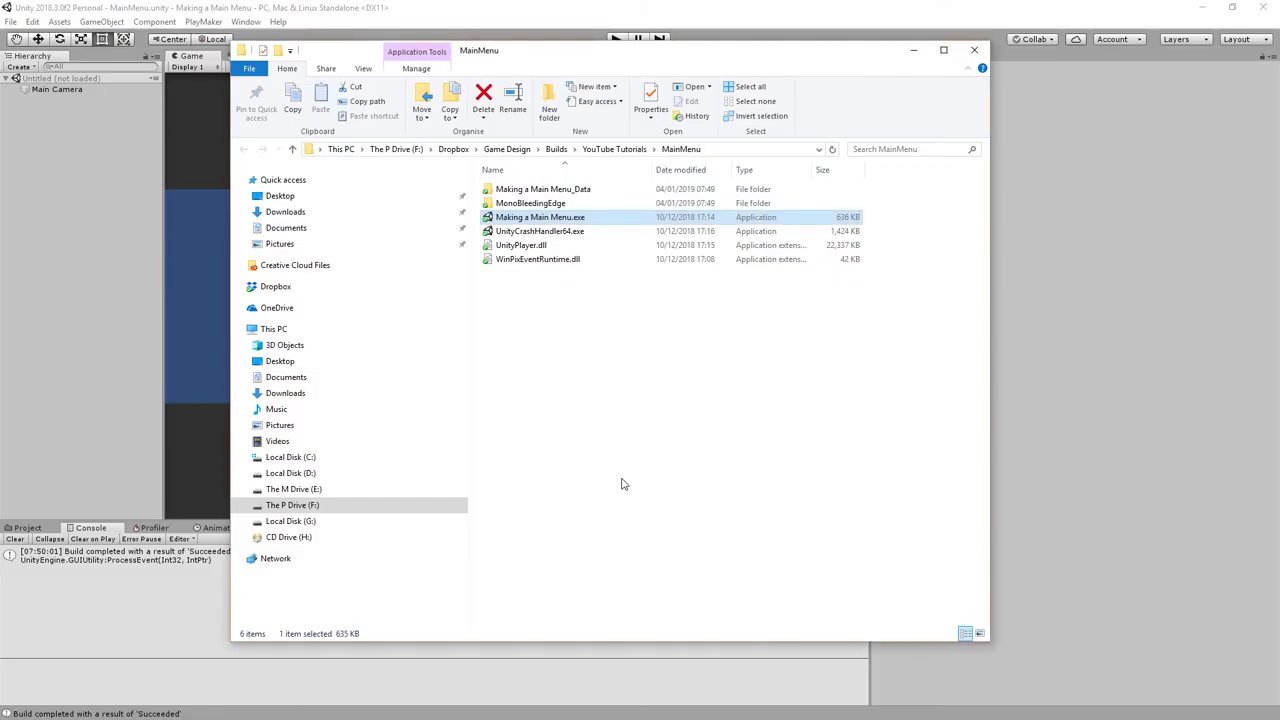
{"action": "left_click", "coordinate": [1022, 452]}
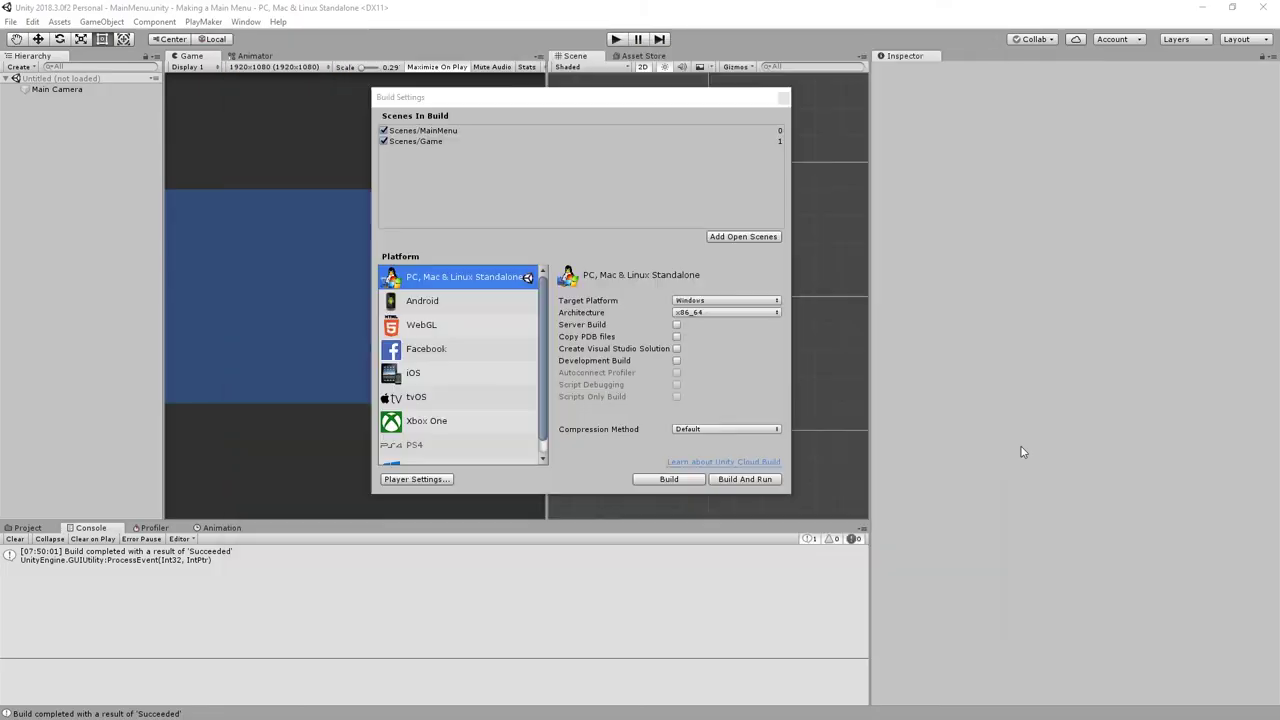
- Turn off Interactable on the Options and Credits buttons, then preview the menu in play mode
{"action": "left_click", "coordinate": [784, 97]}
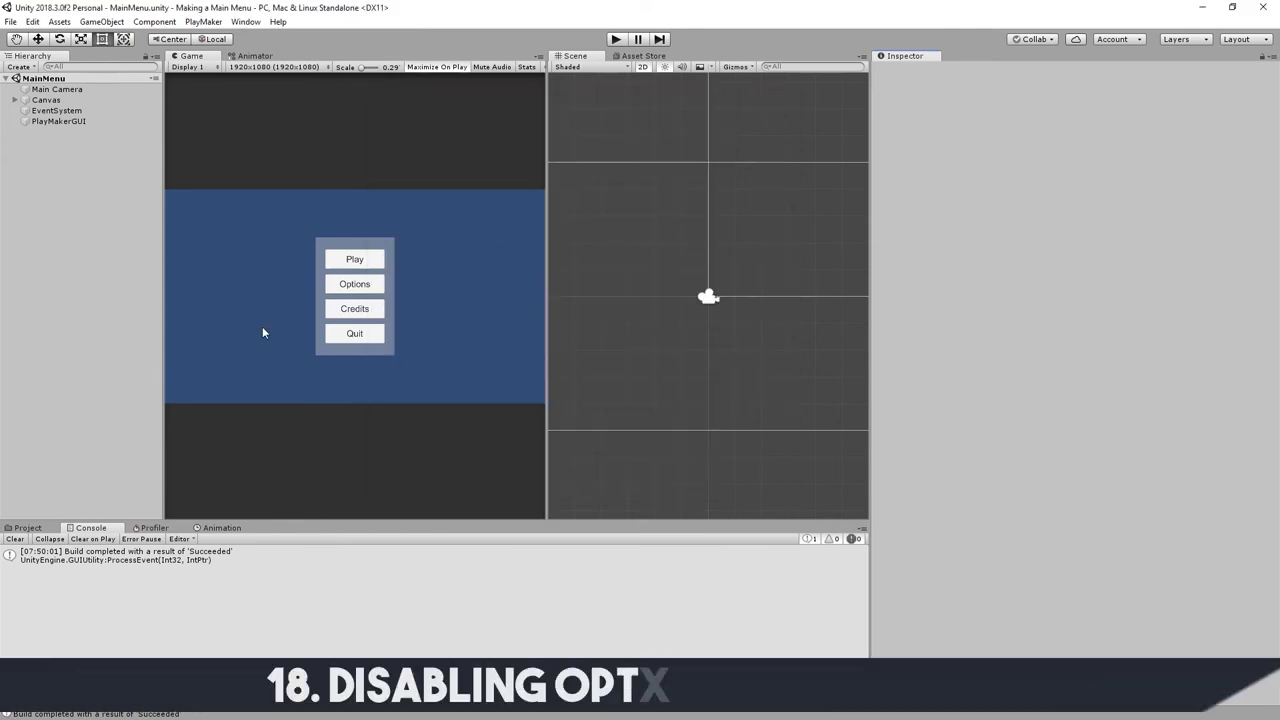
{"action": "left_click", "coordinate": [15, 101]}
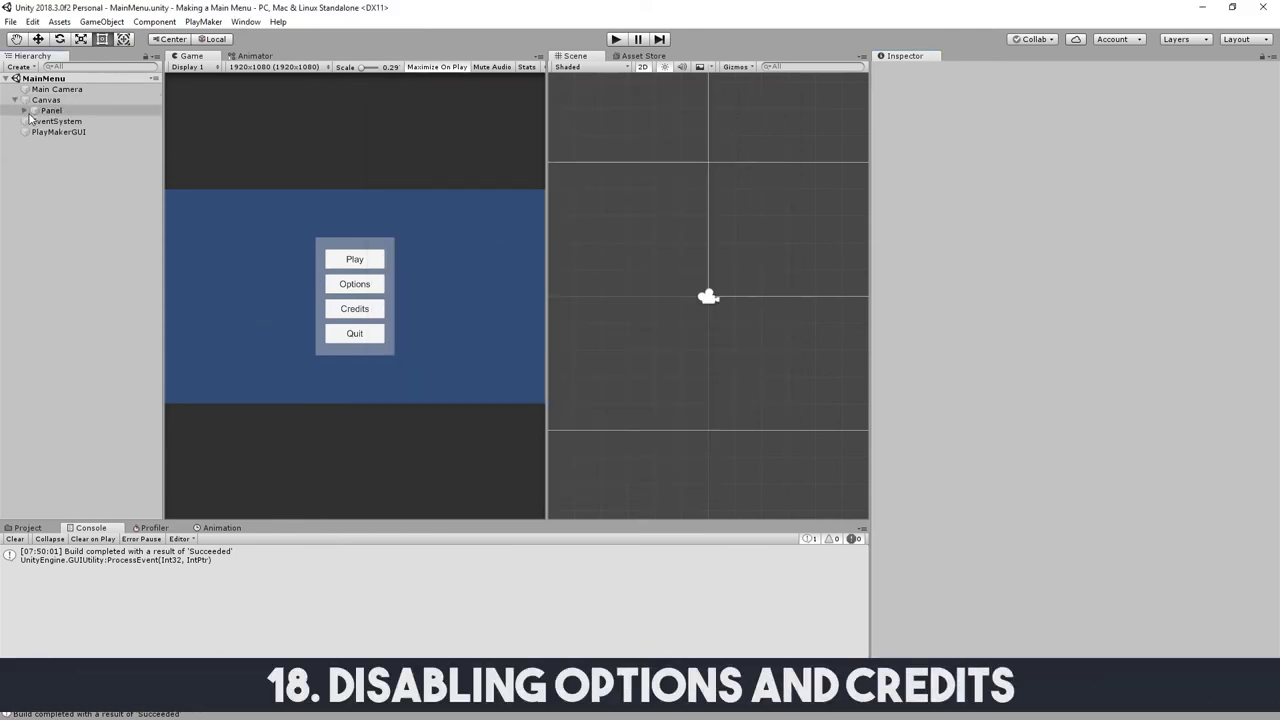
{"action": "left_click", "coordinate": [25, 111]}
{"action": "left_click", "coordinate": [78, 132]}
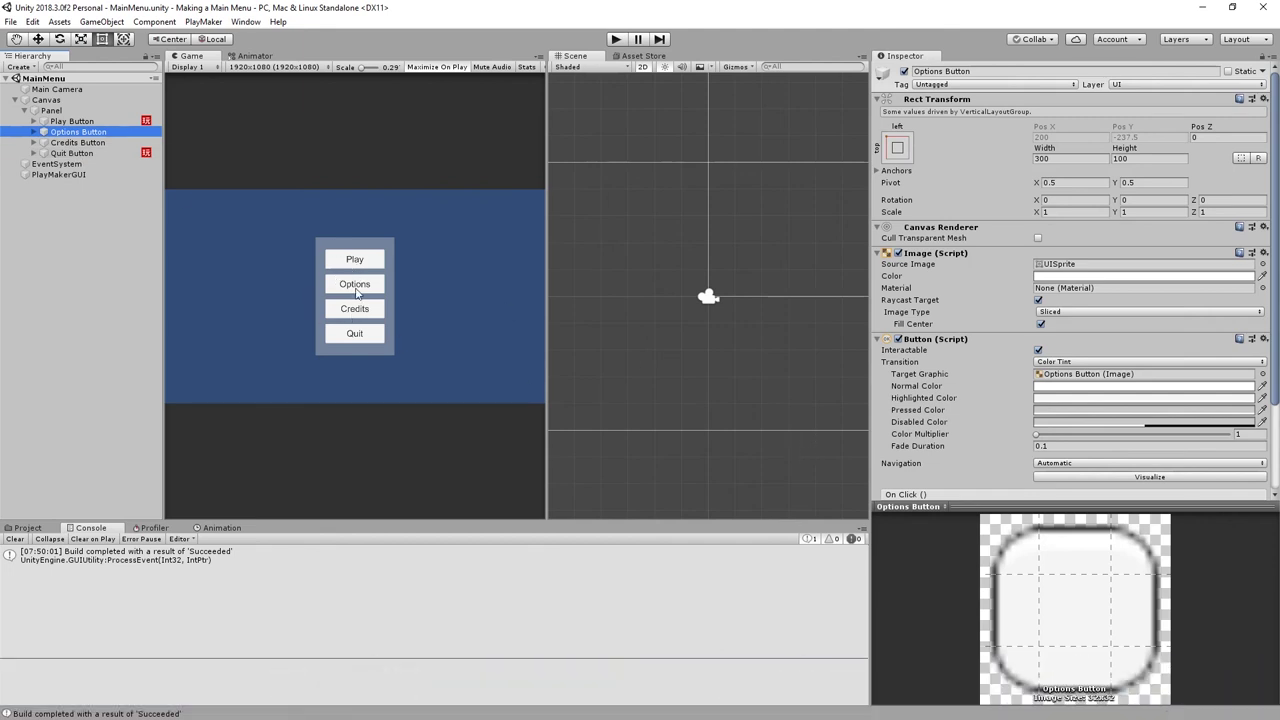
{"action": "left_click", "coordinate": [1038, 350]}
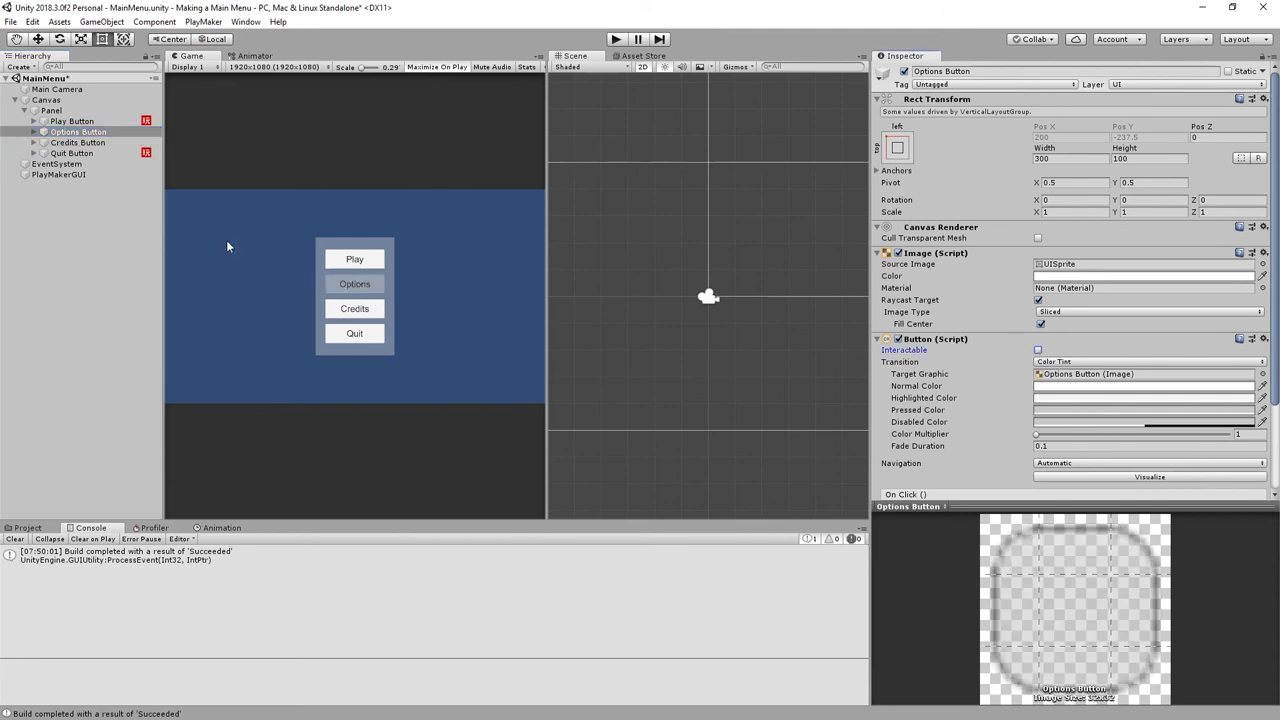
{"action": "left_click", "coordinate": [100, 143]}
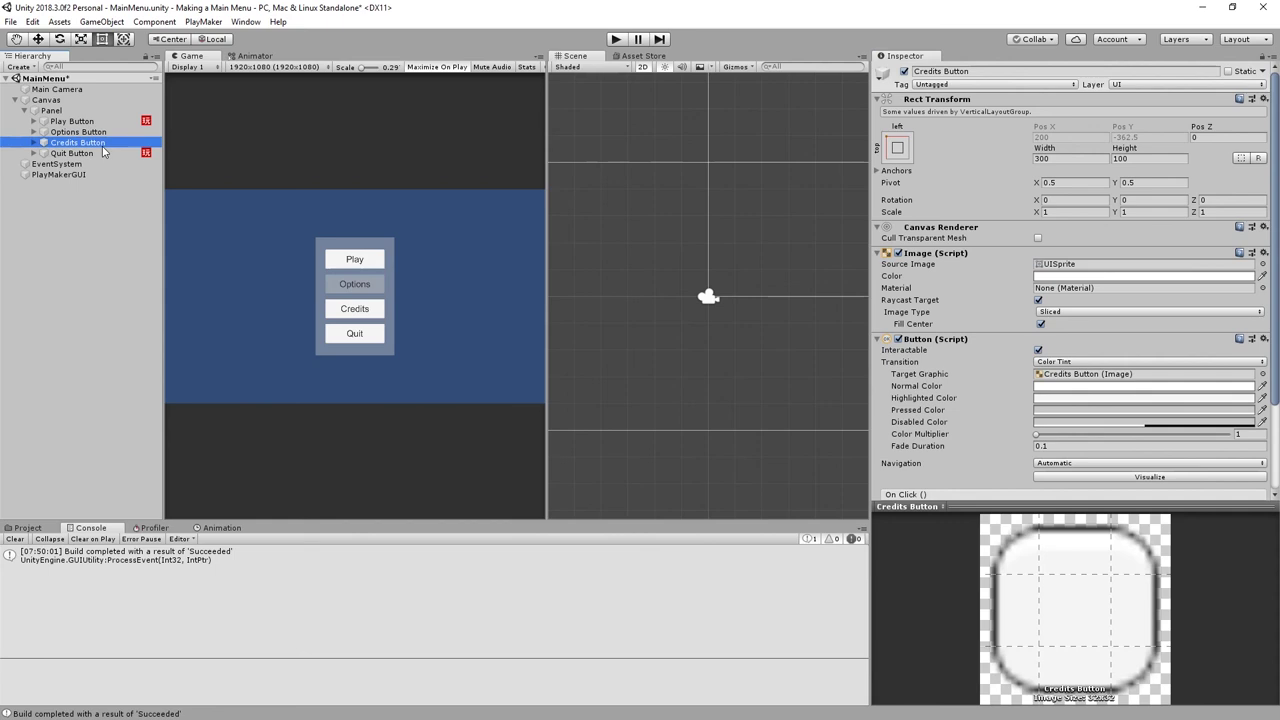
{"action": "left_click", "coordinate": [1038, 350]}
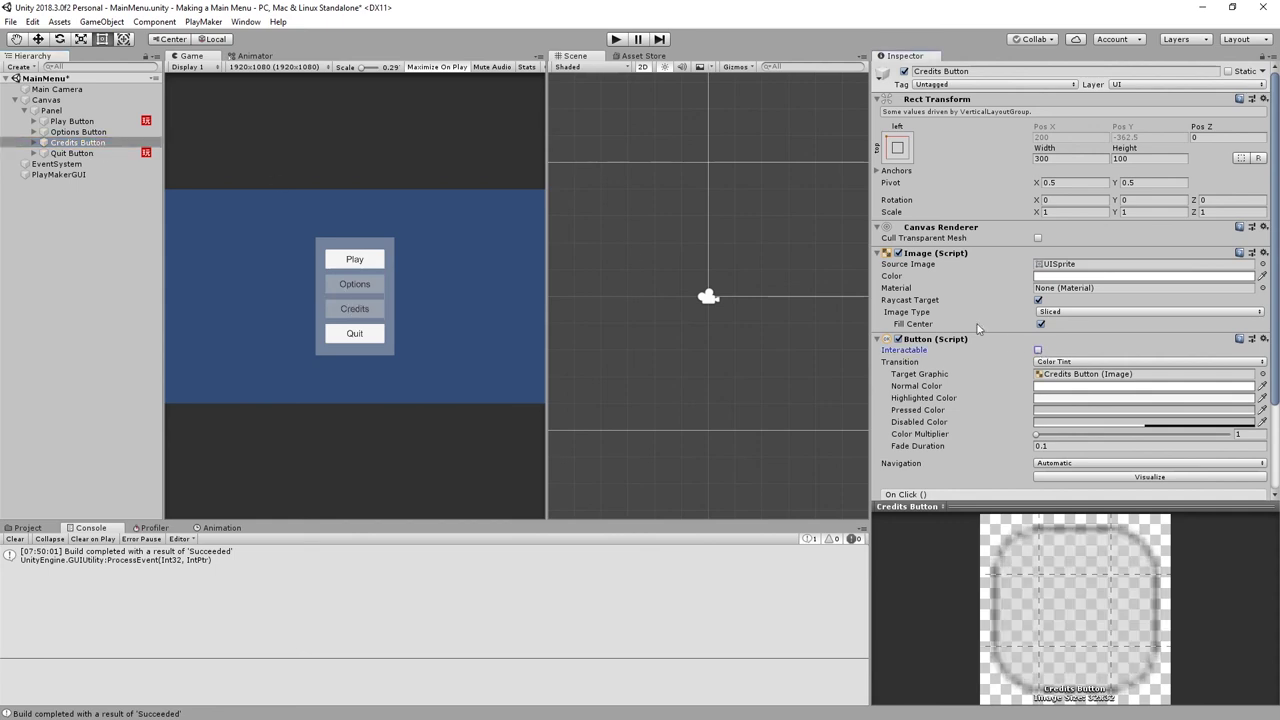
{"action": "left_click", "coordinate": [615, 39]}
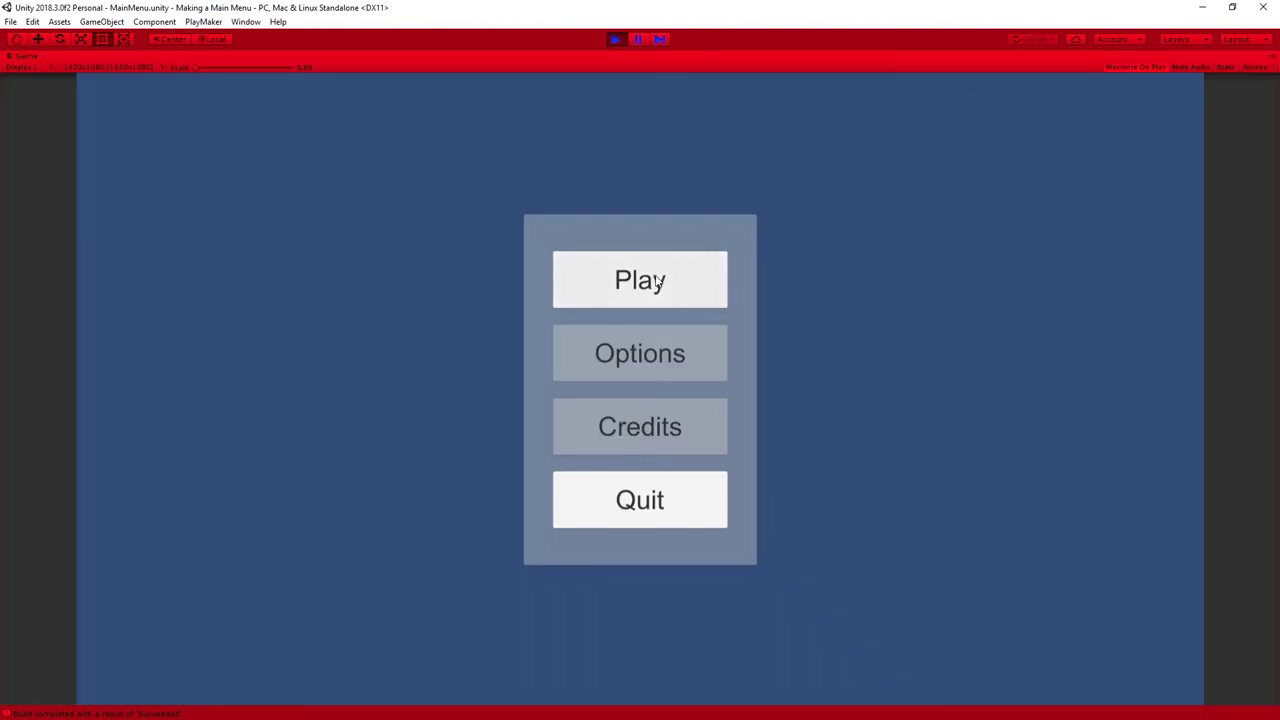
- Stop play mode and anchor the menu Panel to the bottom-left corner
{"action": "left_click", "coordinate": [615, 40]}
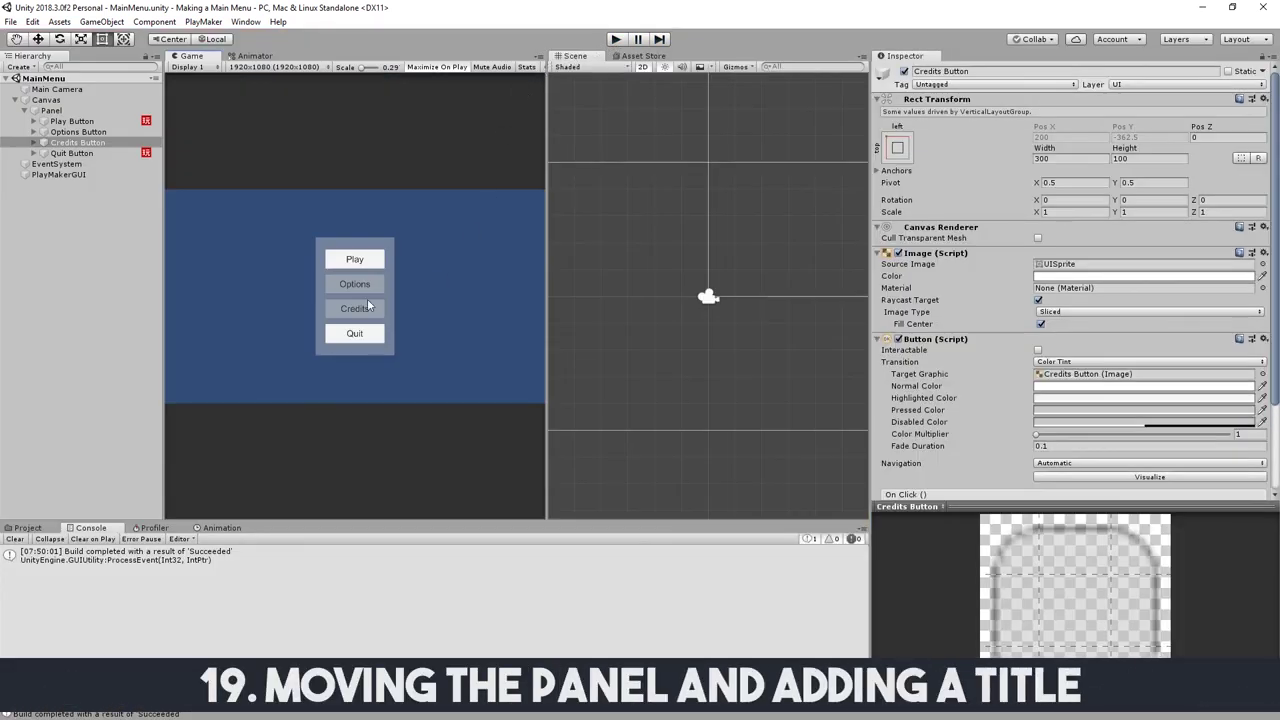
{"action": "left_click", "coordinate": [51, 110]}
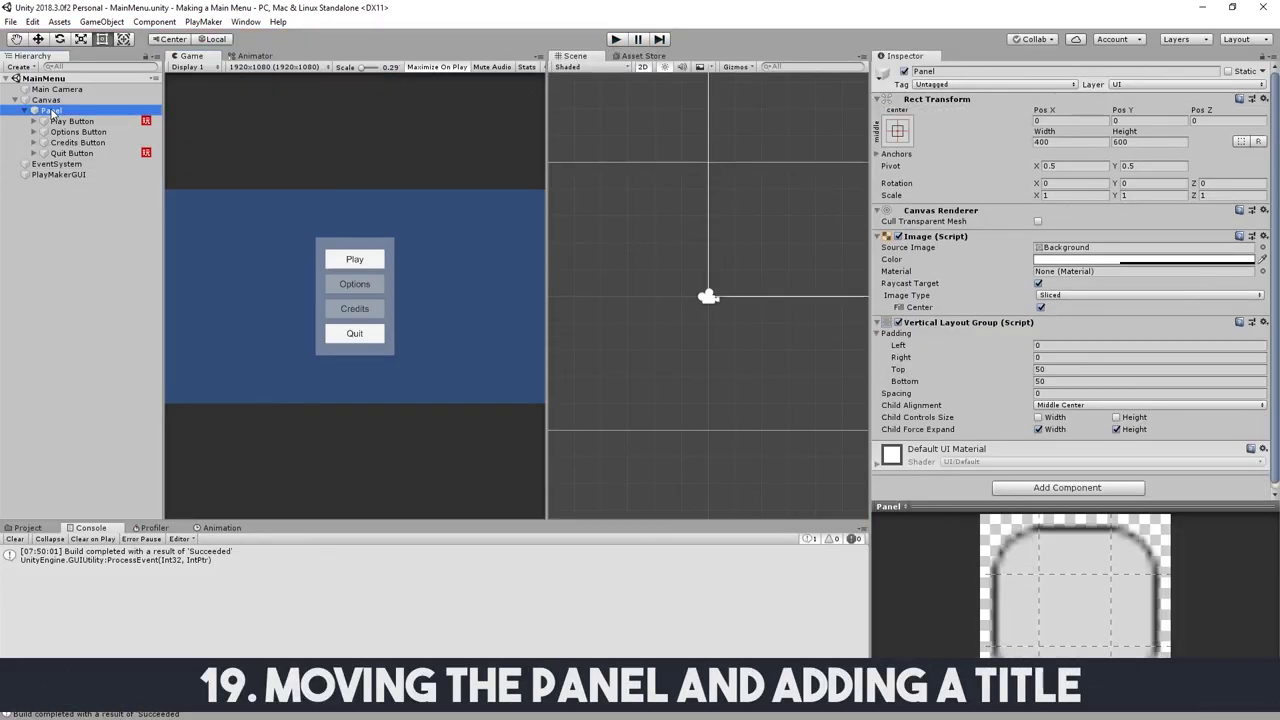
{"action": "left_click", "coordinate": [1150, 120]}
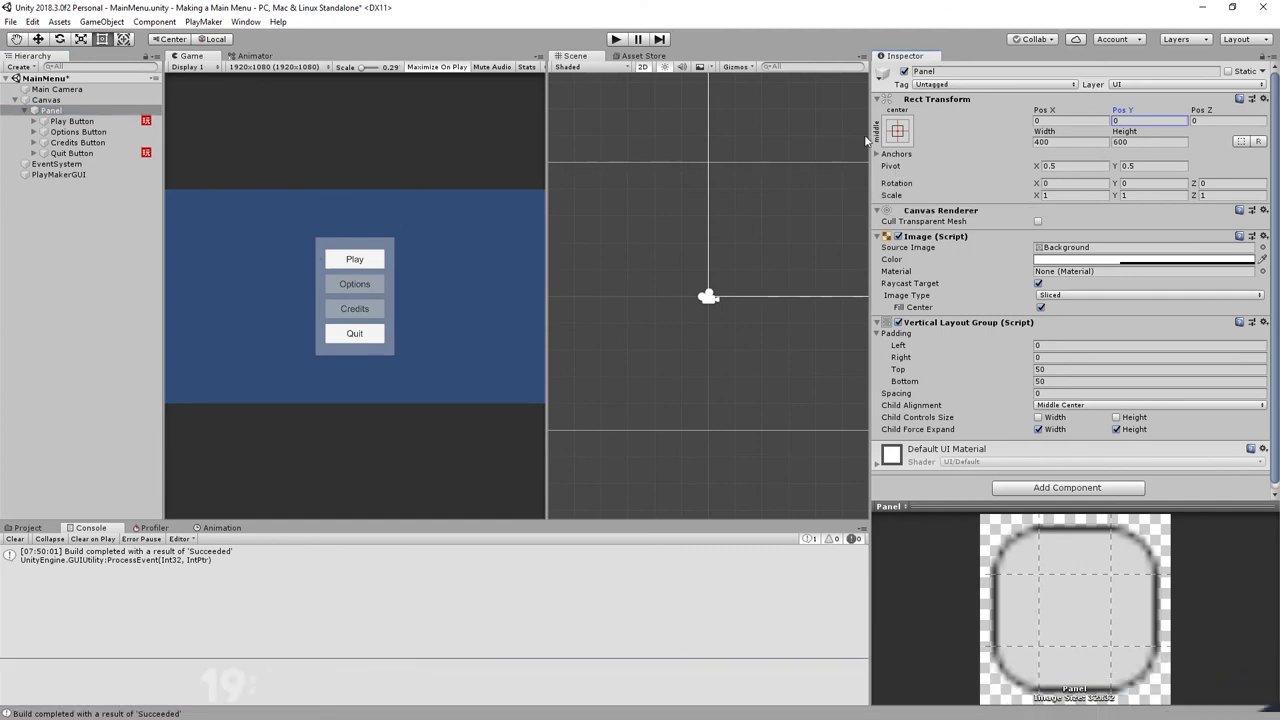
{"action": "left_click", "coordinate": [888, 137]}
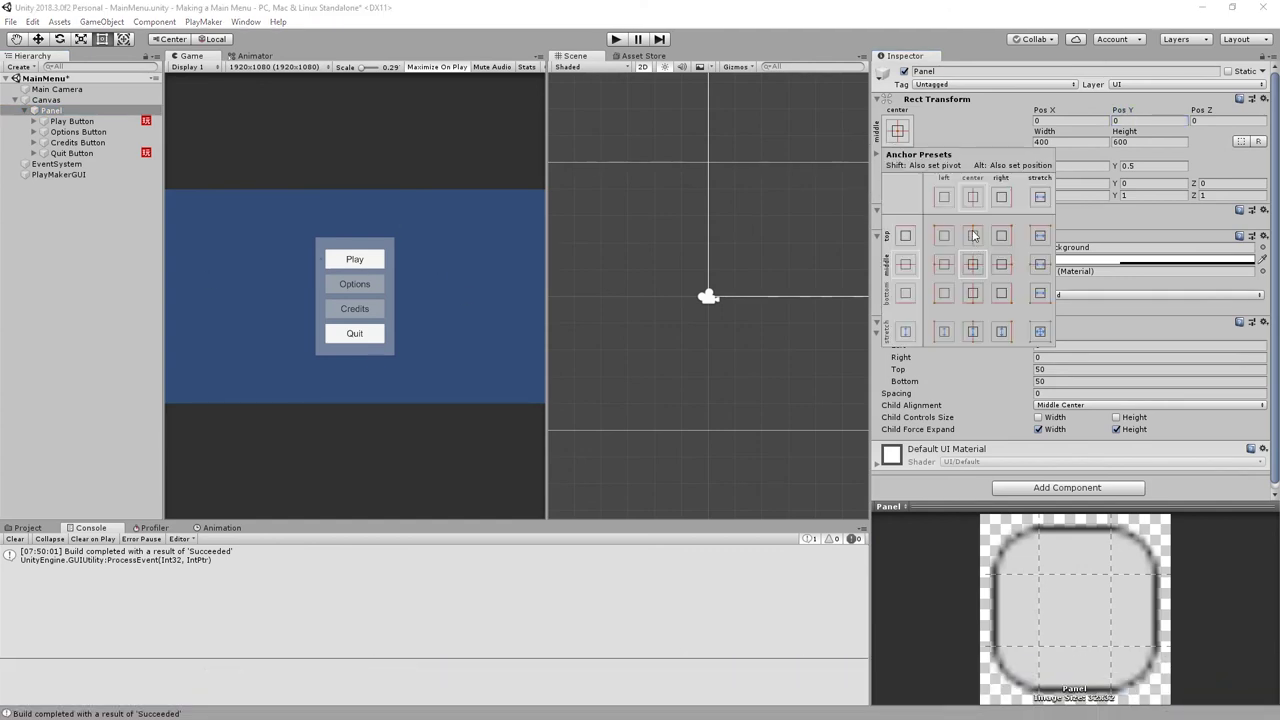
{"action": "left_click", "coordinate": [946, 293]}
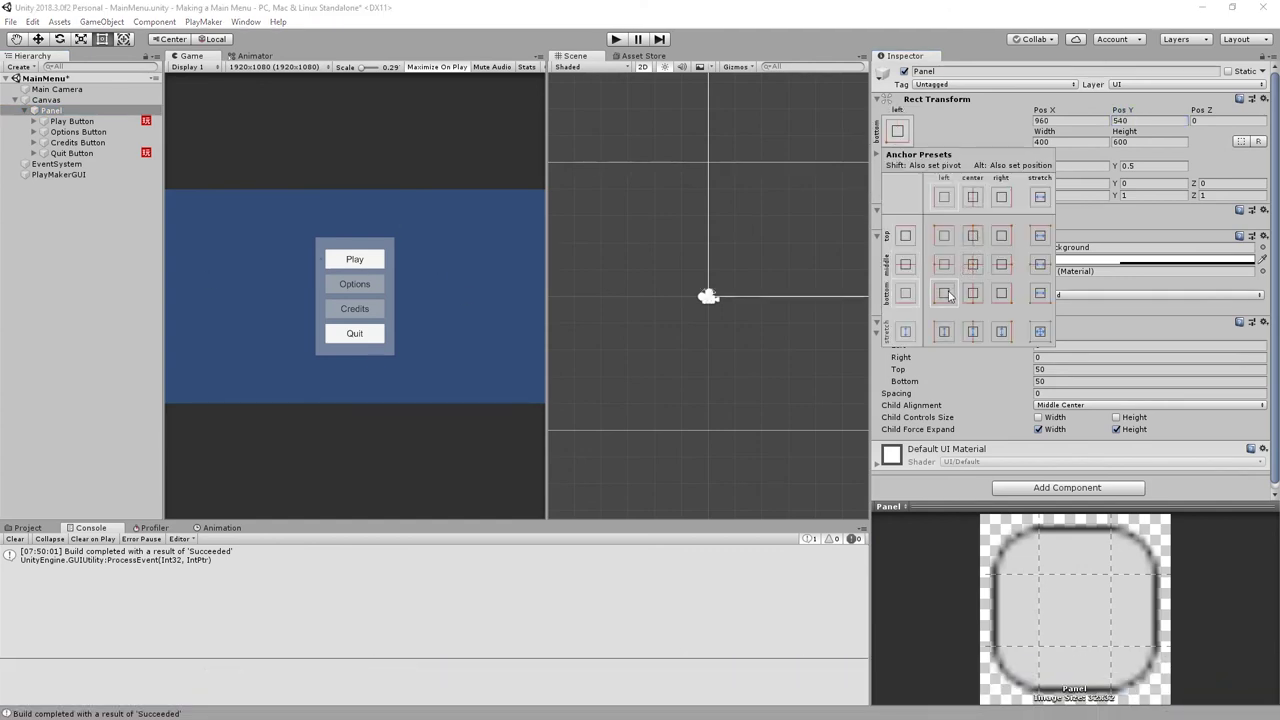
- Set the Panel's position to Pos X 300, Pos Y 400
{"action": "left_click", "coordinate": [1115, 118]}
{"action": "left_click", "coordinate": [1088, 121]}
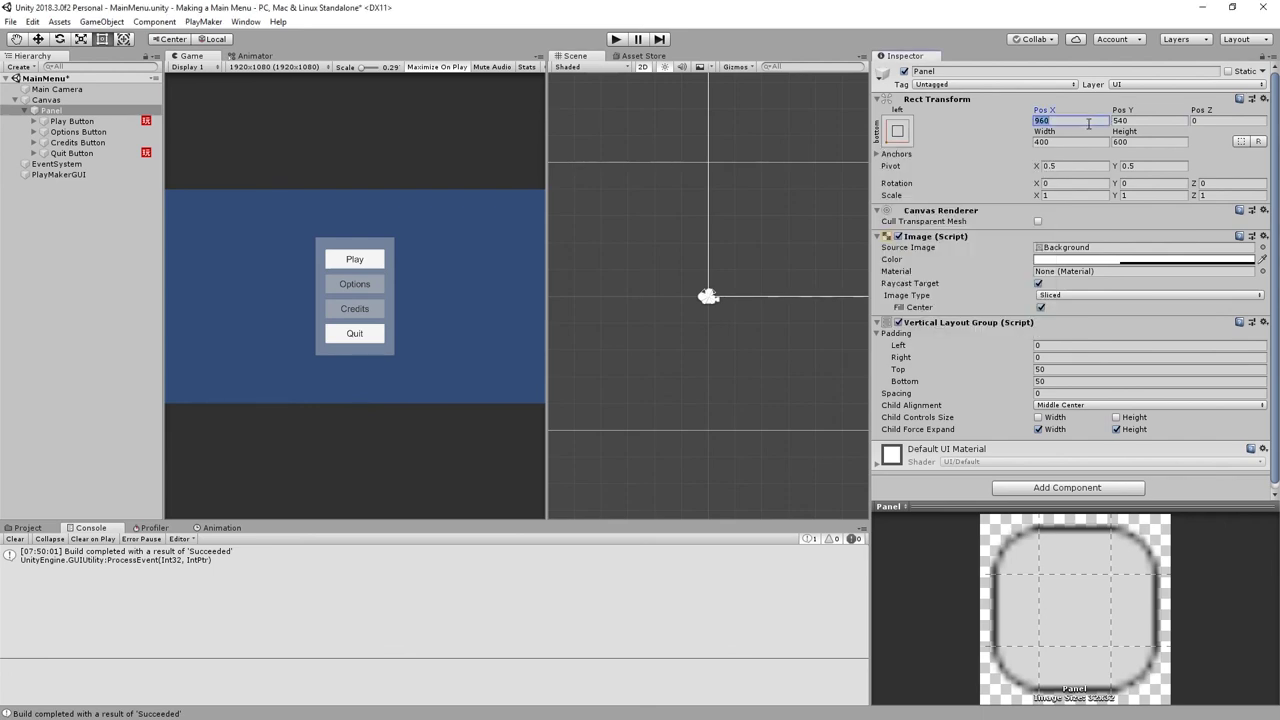
{"action": "type", "text": "50"}
{"action": "key", "text": "Tab"}
{"action": "type", "text": "50"}
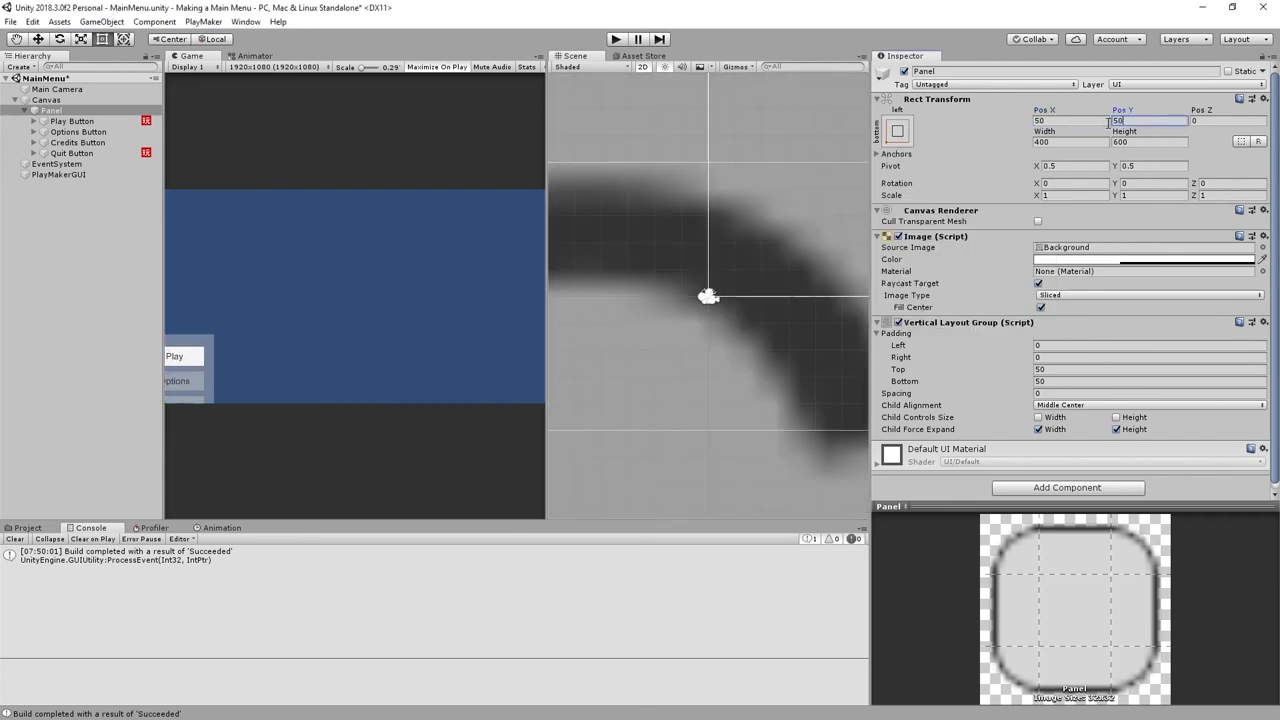
{"action": "left_click", "coordinate": [1091, 123]}
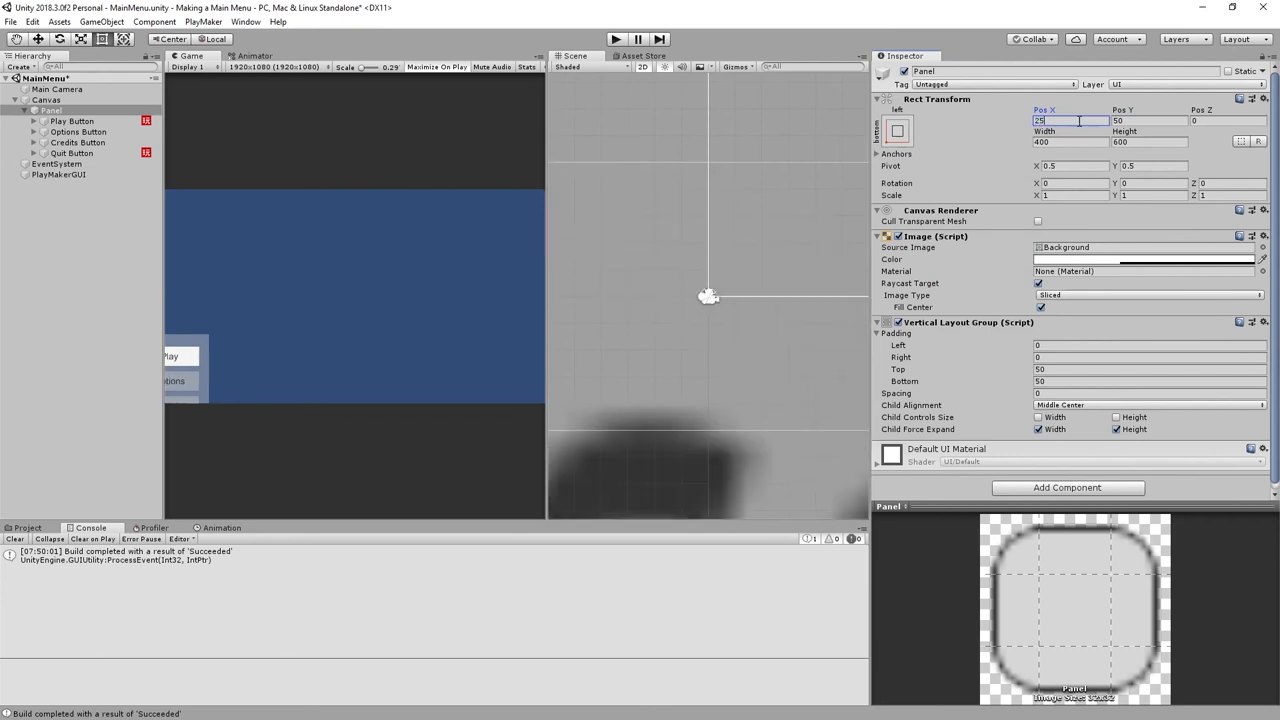
{"action": "type", "text": "250"}
{"action": "left_click", "coordinate": [1125, 121]}
{"action": "type", "text": "250"}
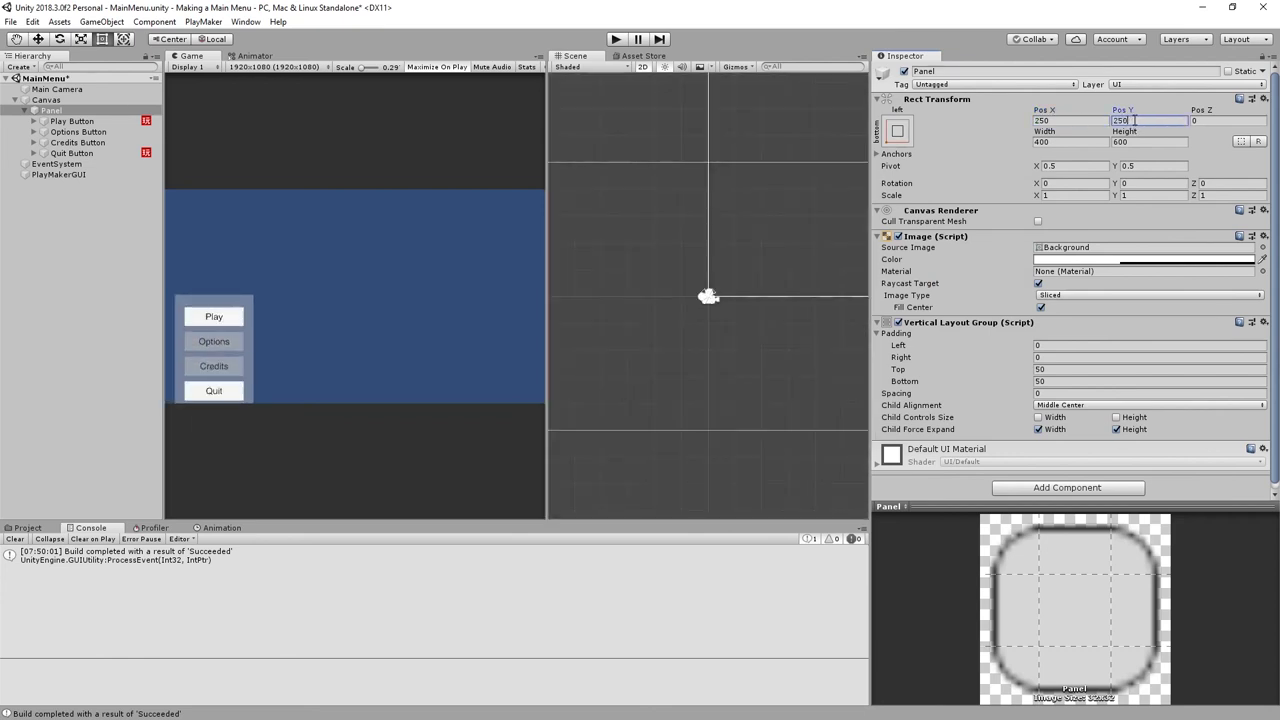
{"action": "double_click", "coordinate": [1118, 121]}
{"action": "type", "text": "350"}
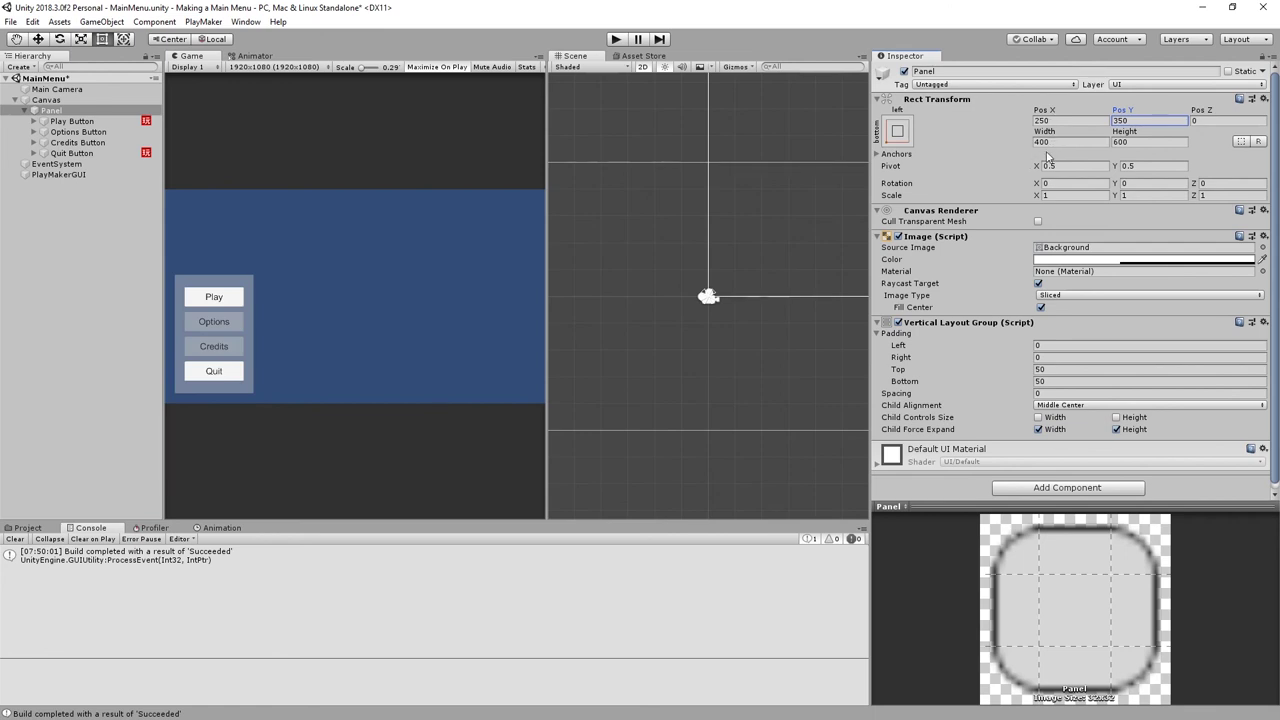
{"action": "left_click", "coordinate": [1062, 120]}
{"action": "type", "text": "300"}
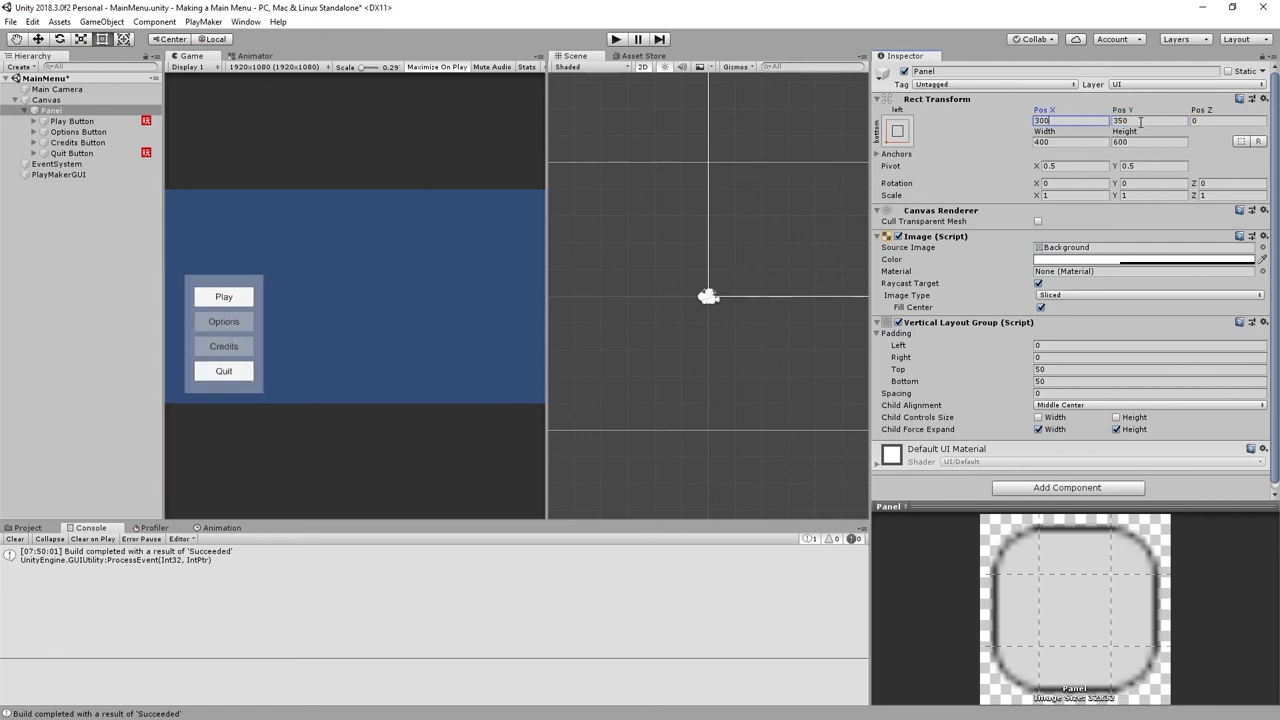
{"action": "key", "text": "Tab"}
{"action": "type", "text": "400"}
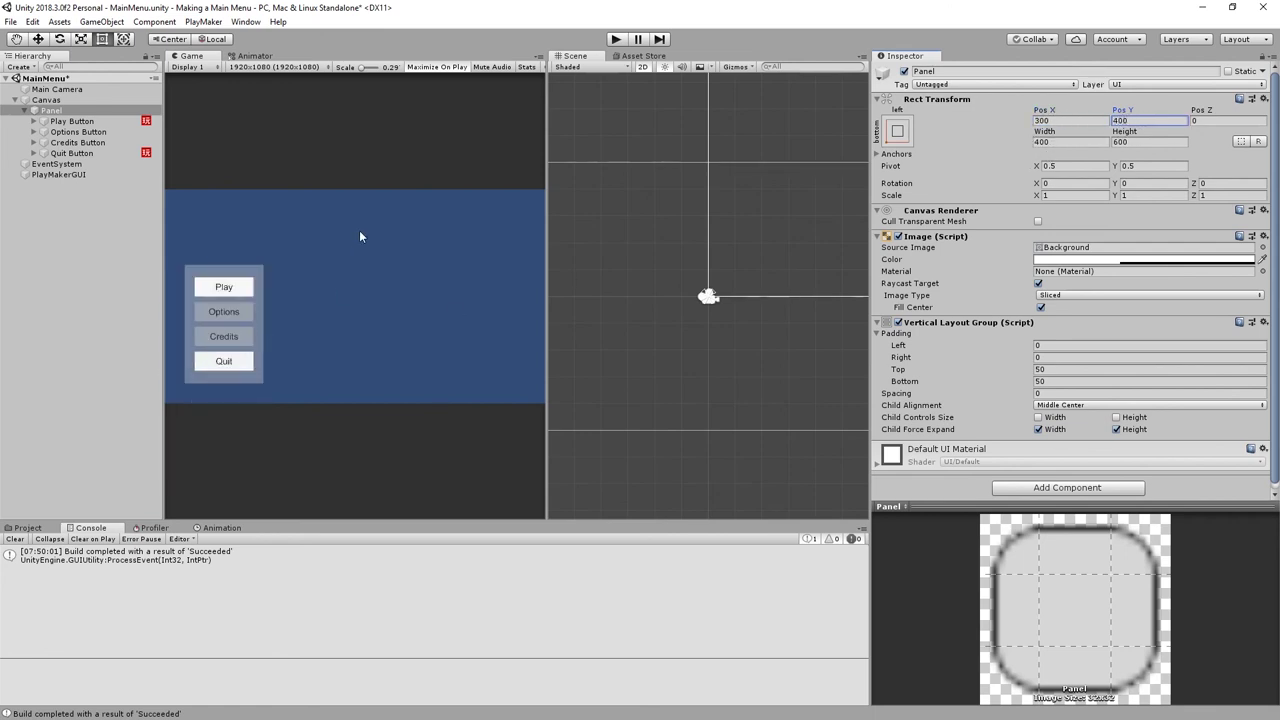
- Create a UI > Text - TextMeshPro object under the Canvas and select its New Text placeholder
{"action": "left_click", "coordinate": [45, 100]}
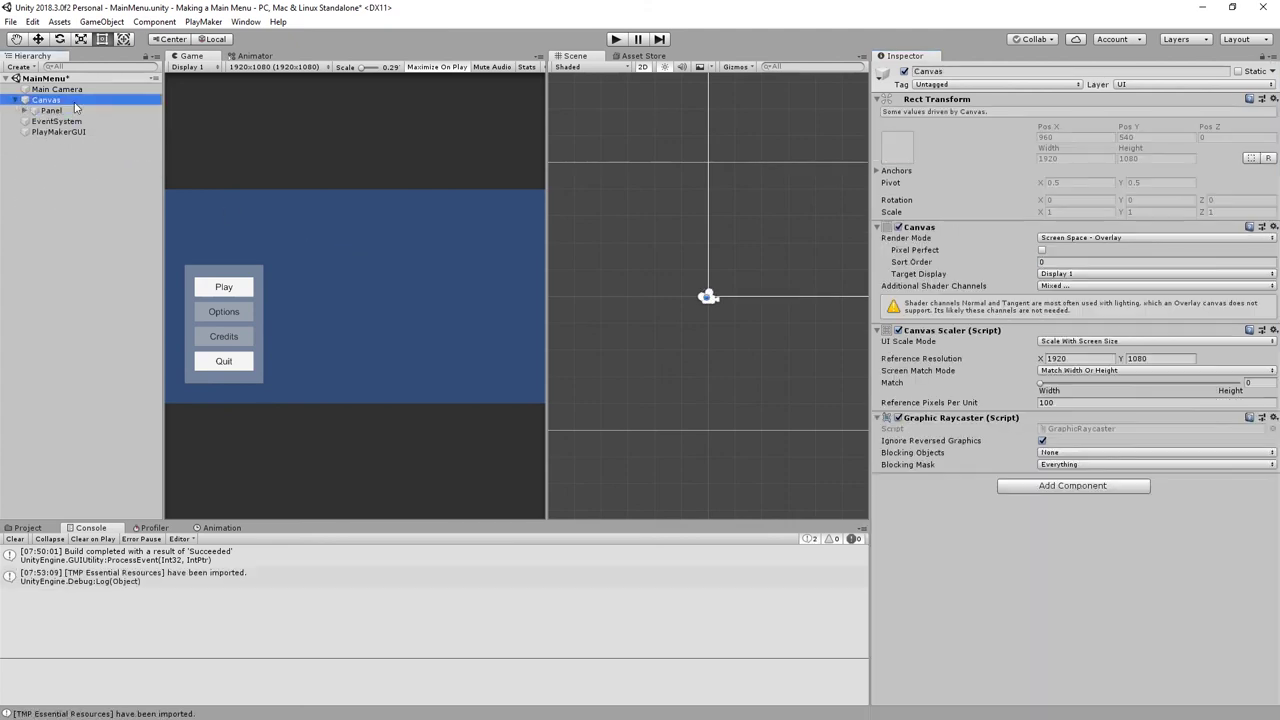
{"action": "right_click", "coordinate": [75, 101]}
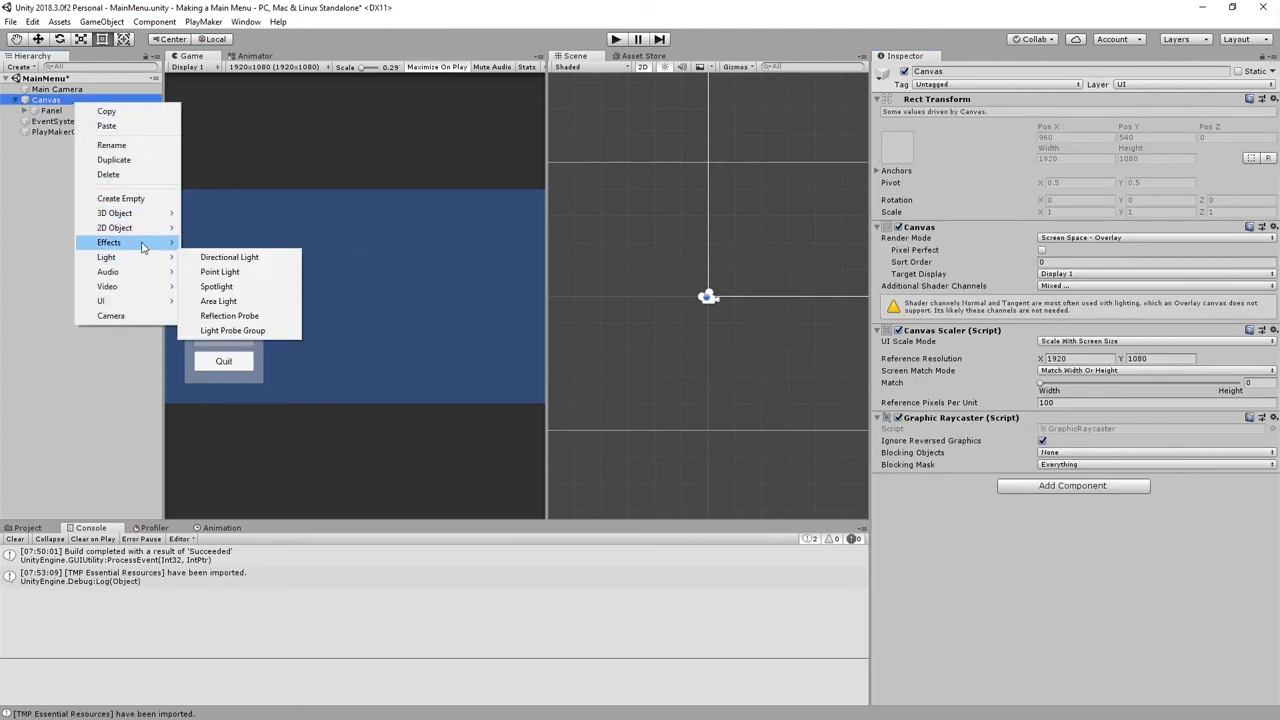
{"action": "mouse_move", "coordinate": [150, 301]}
{"action": "left_click", "coordinate": [212, 315]}
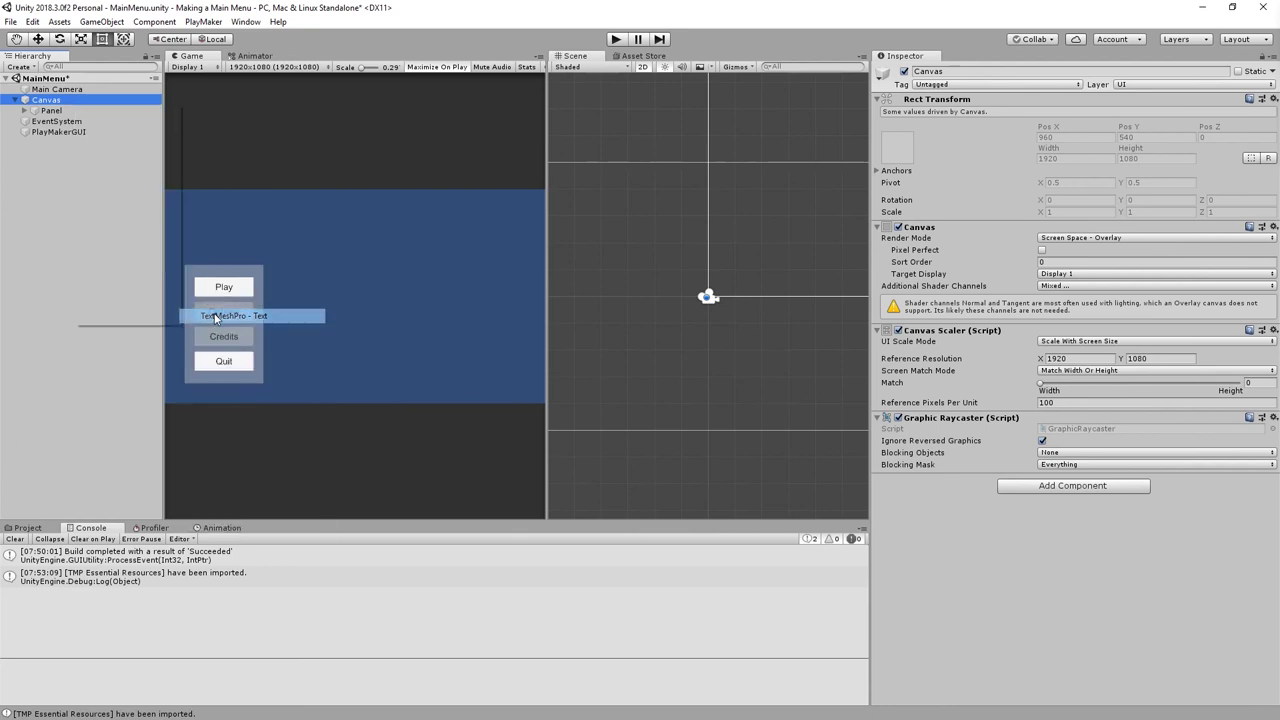
{"action": "left_click", "coordinate": [988, 262]}
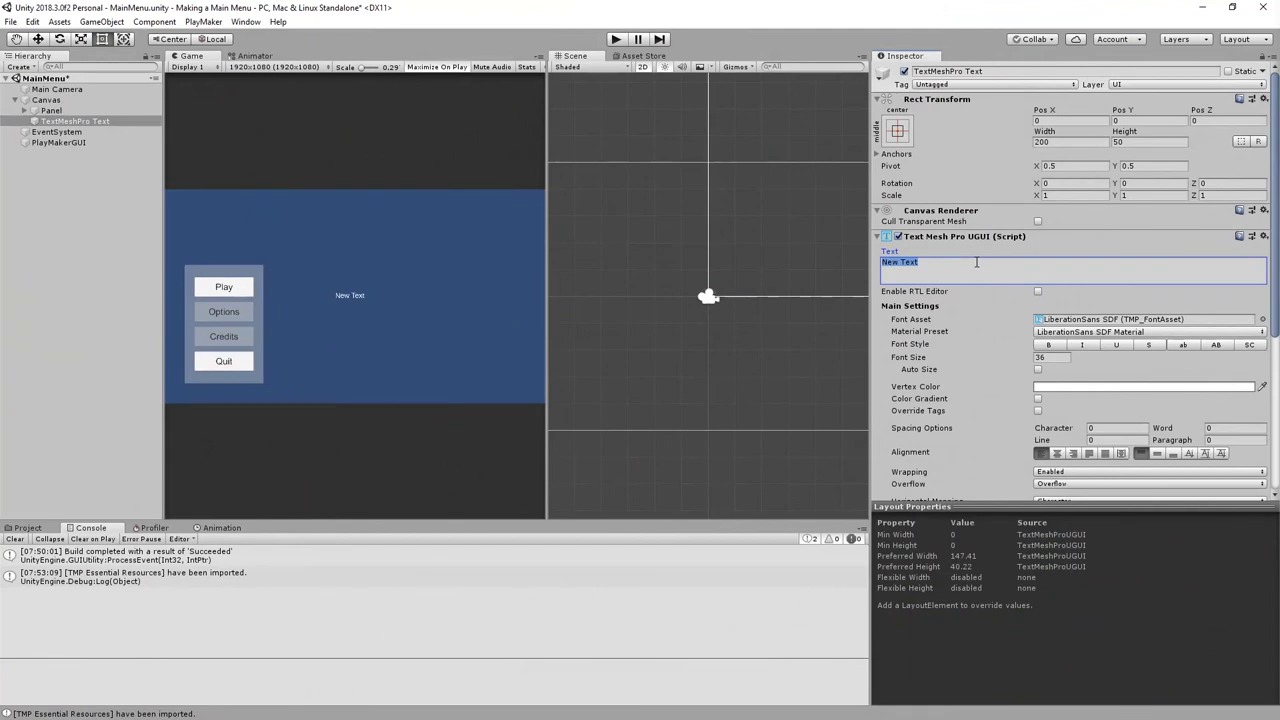
- Enter the title text and size its box to width 1920, height 200
{"action": "type", "text": "John Jacob Jingleheimer Schmidt"}
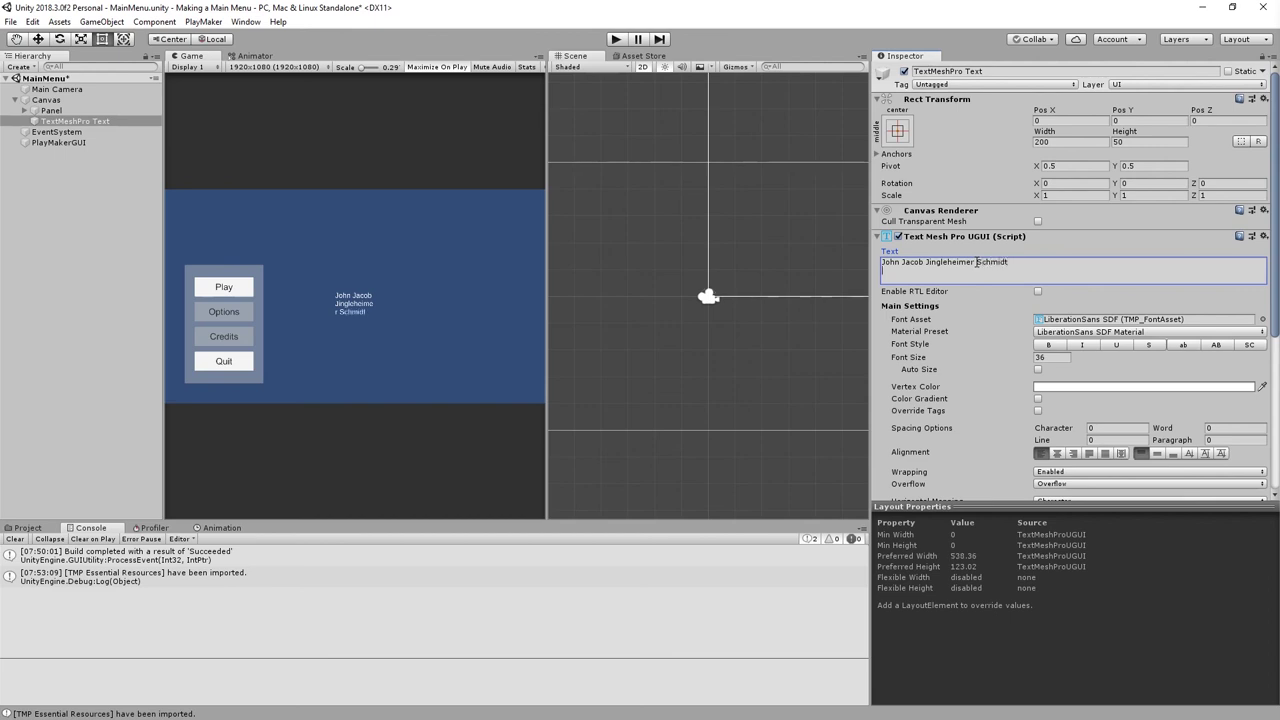
{"action": "left_click", "coordinate": [1059, 141]}
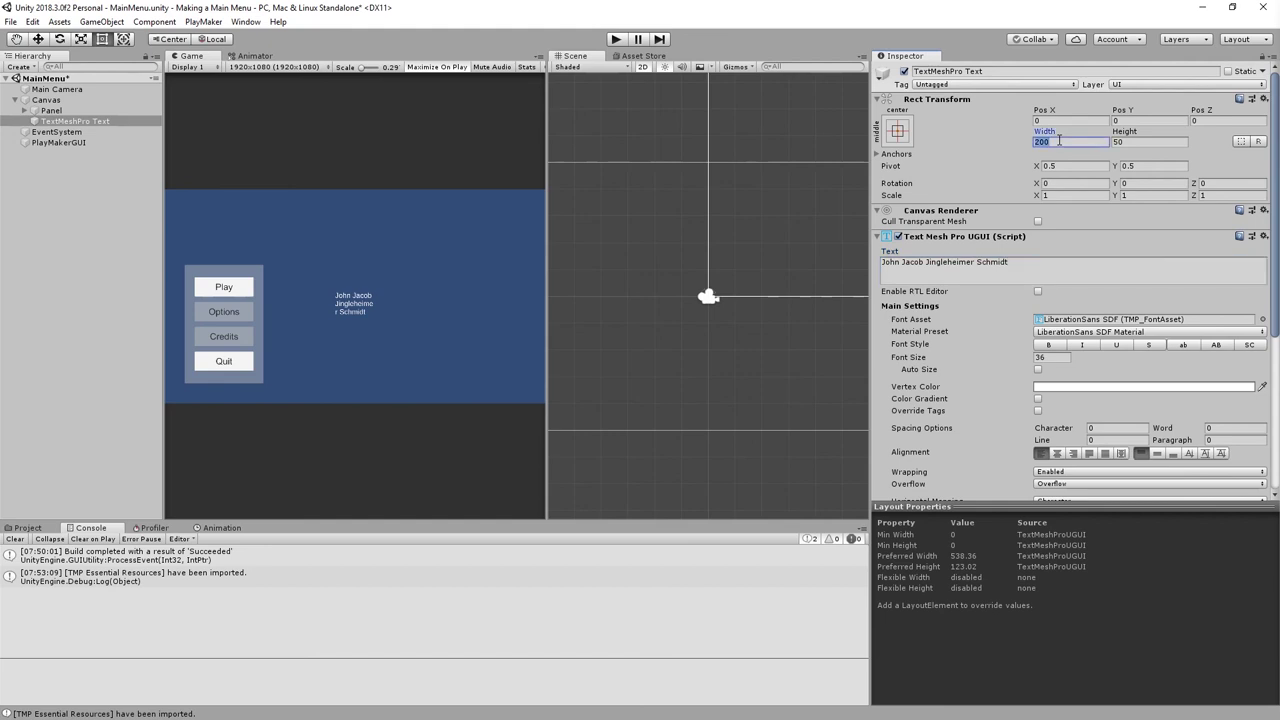
{"action": "type", "text": "1920"}
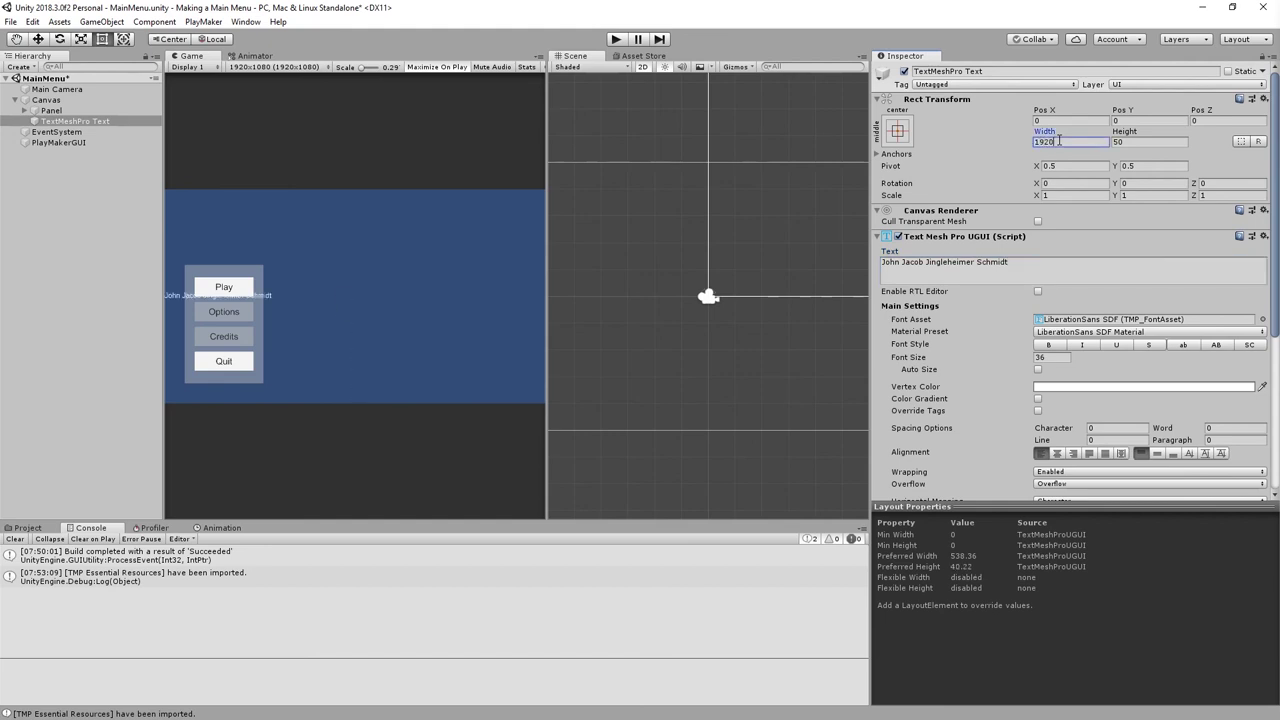
{"action": "left_click", "coordinate": [1128, 142]}
{"action": "type", "text": "200"}
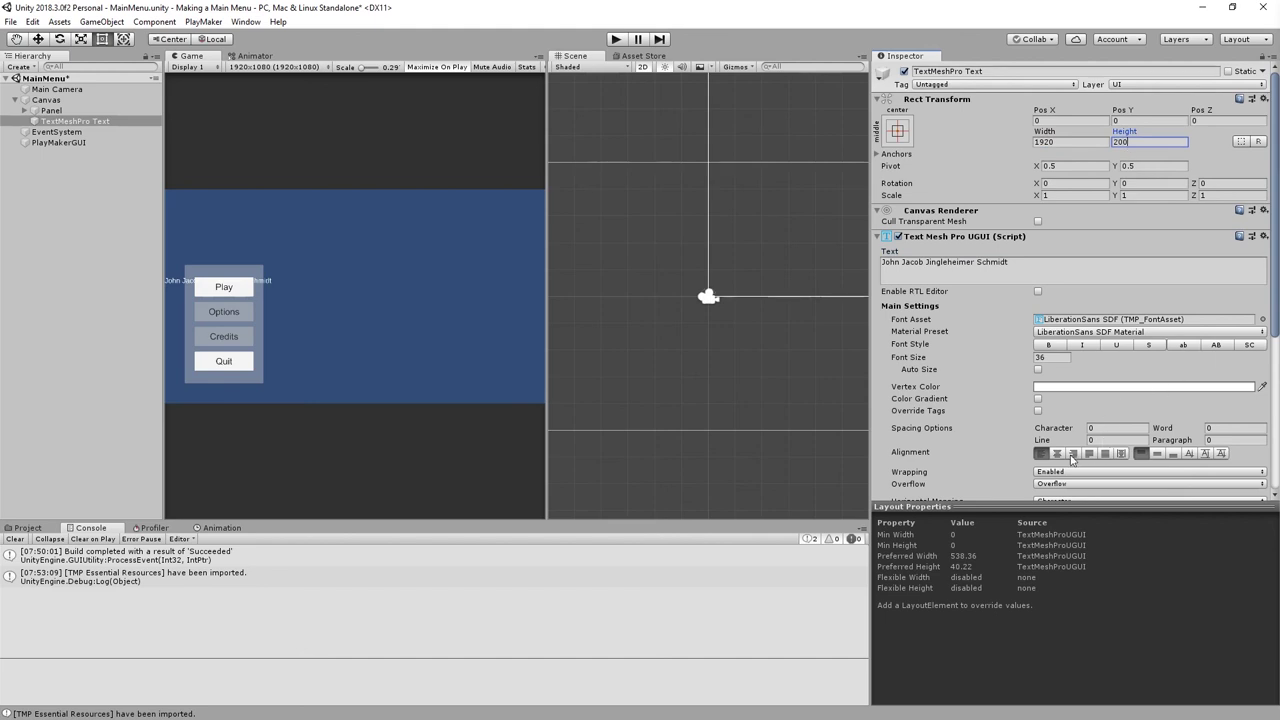
- Centre-align the title, set font size 100, and move it to Pos Y 280
{"action": "left_click", "coordinate": [1057, 454]}
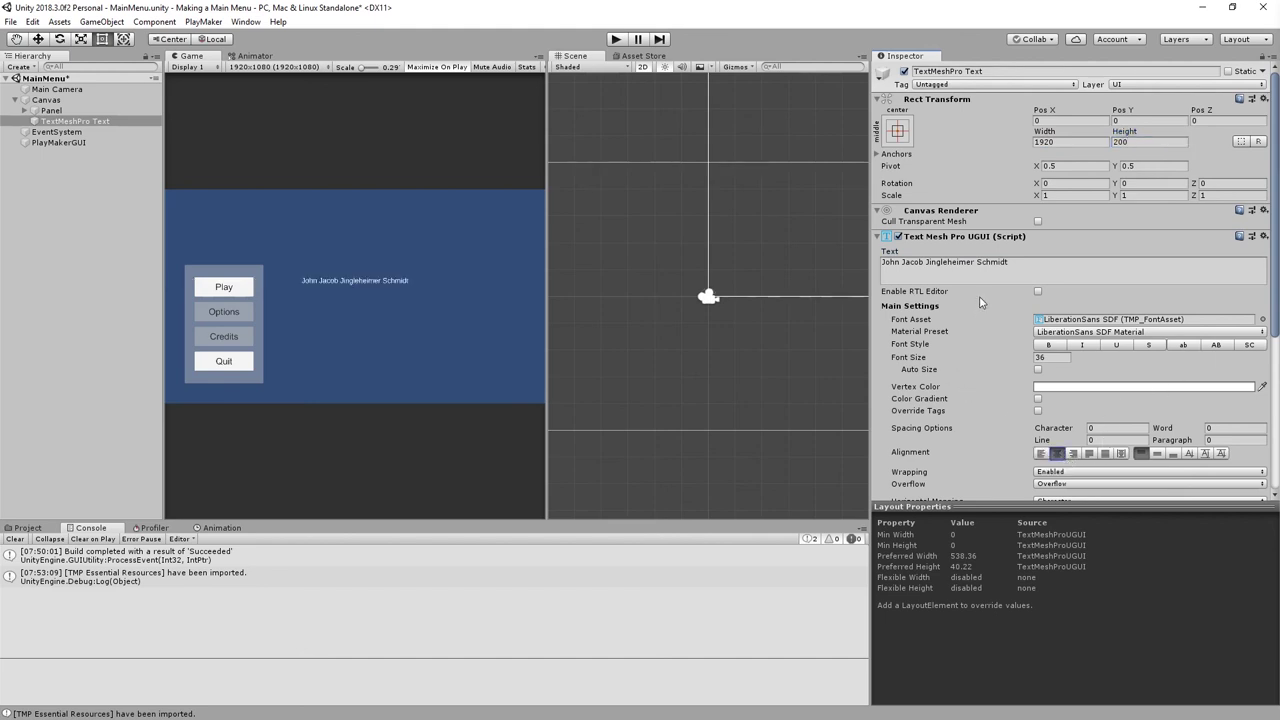
{"action": "left_click", "coordinate": [1062, 359]}
{"action": "type", "text": "70"}
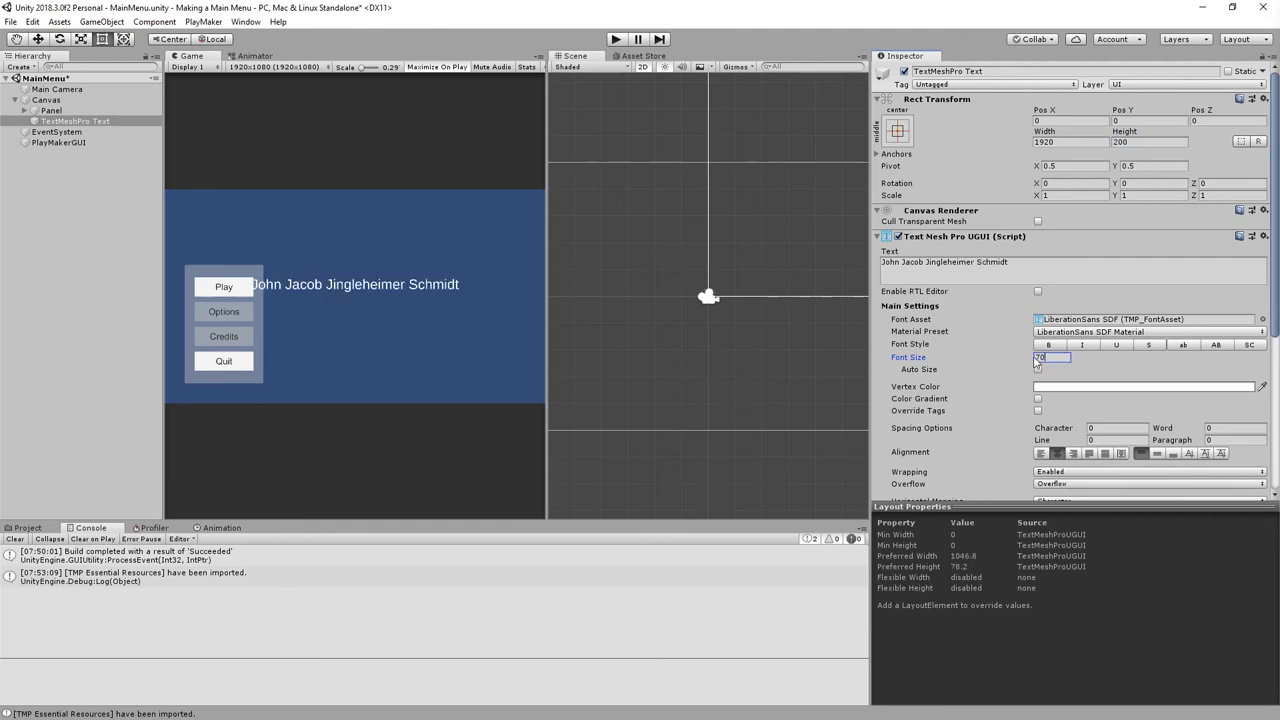
{"action": "key", "text": "BackSpace"}
{"action": "key", "text": "BackSpace"}
{"action": "type", "text": "100"}
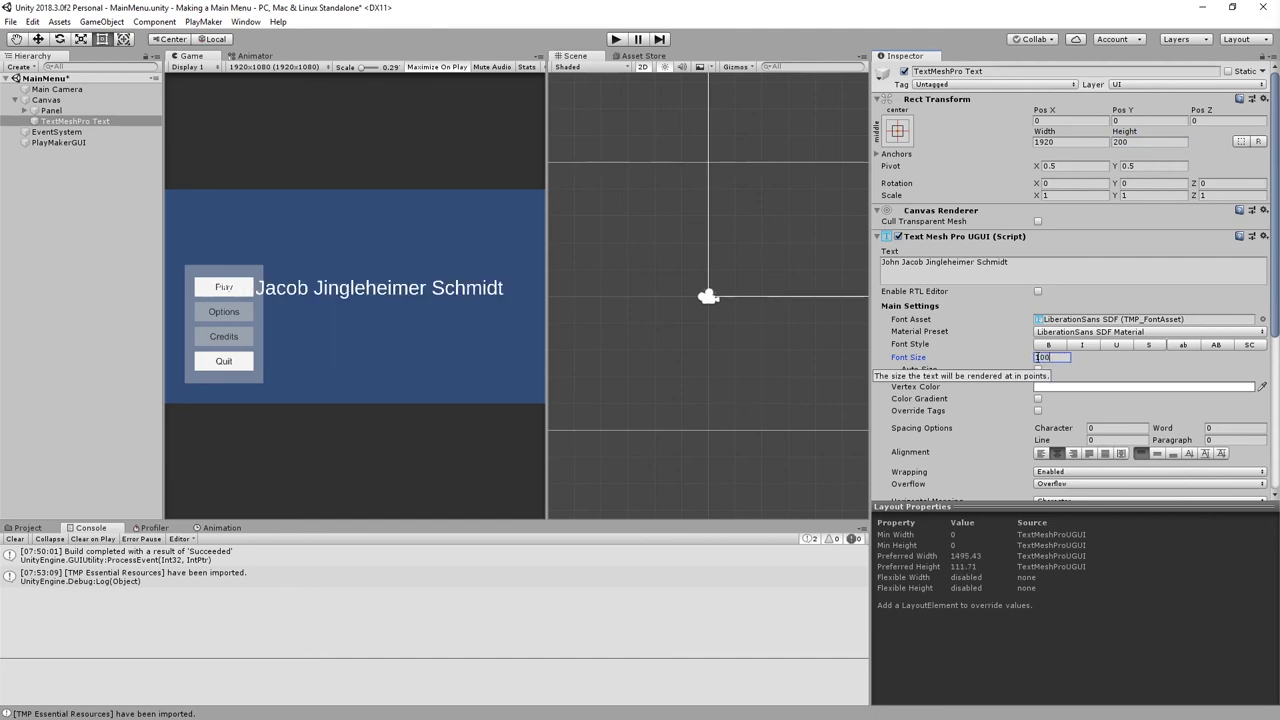
{"action": "left_click", "coordinate": [1166, 120]}
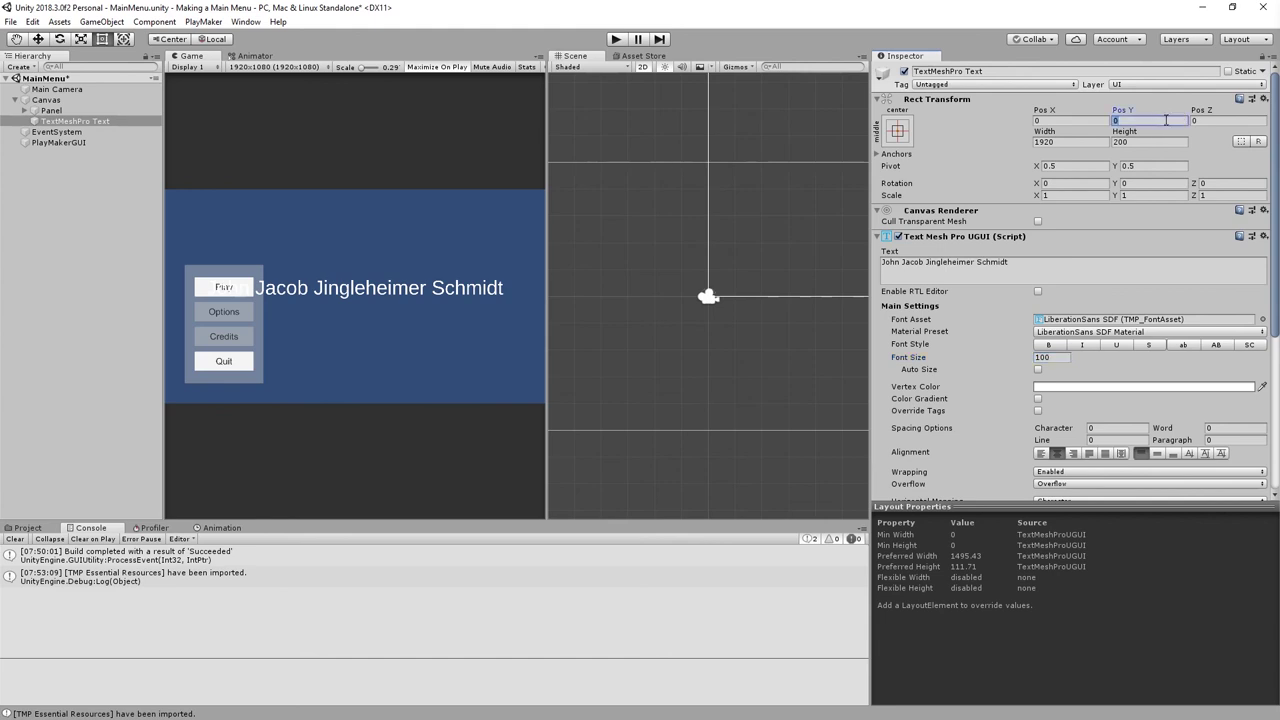
{"action": "type", "text": "280"}
{"action": "key", "text": "Return"}
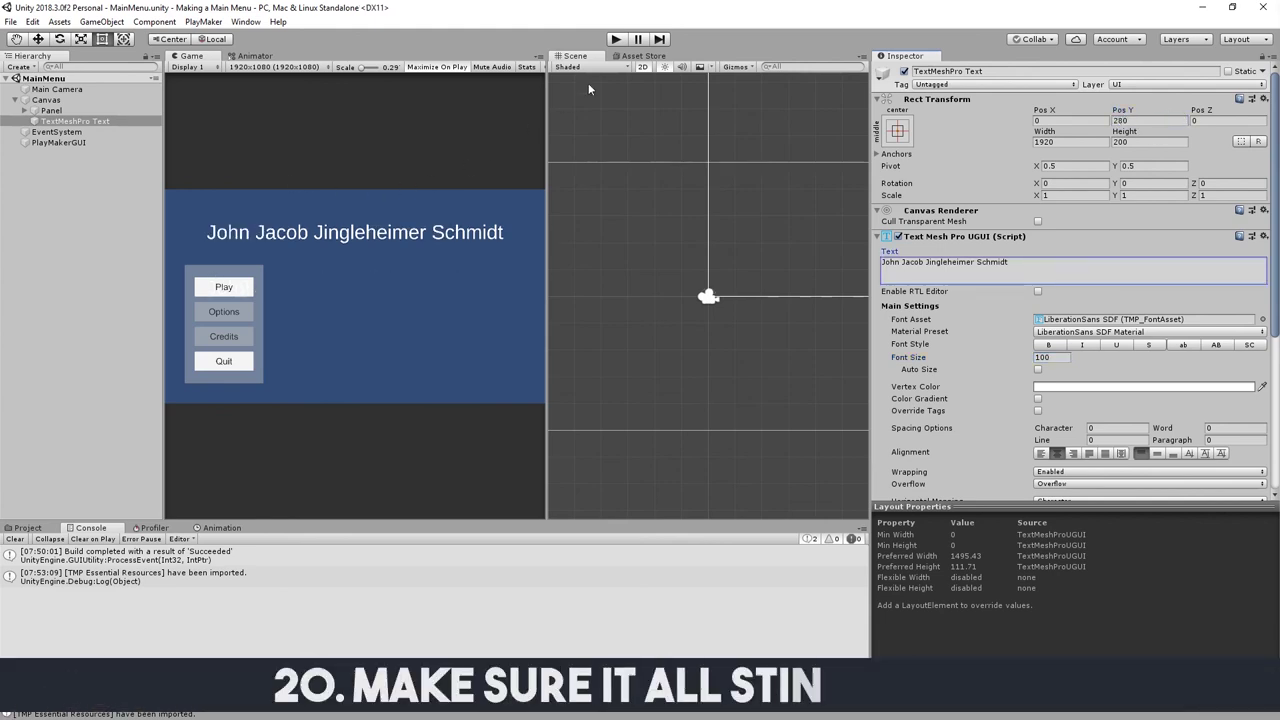
{"action": "left_click", "coordinate": [615, 39]}
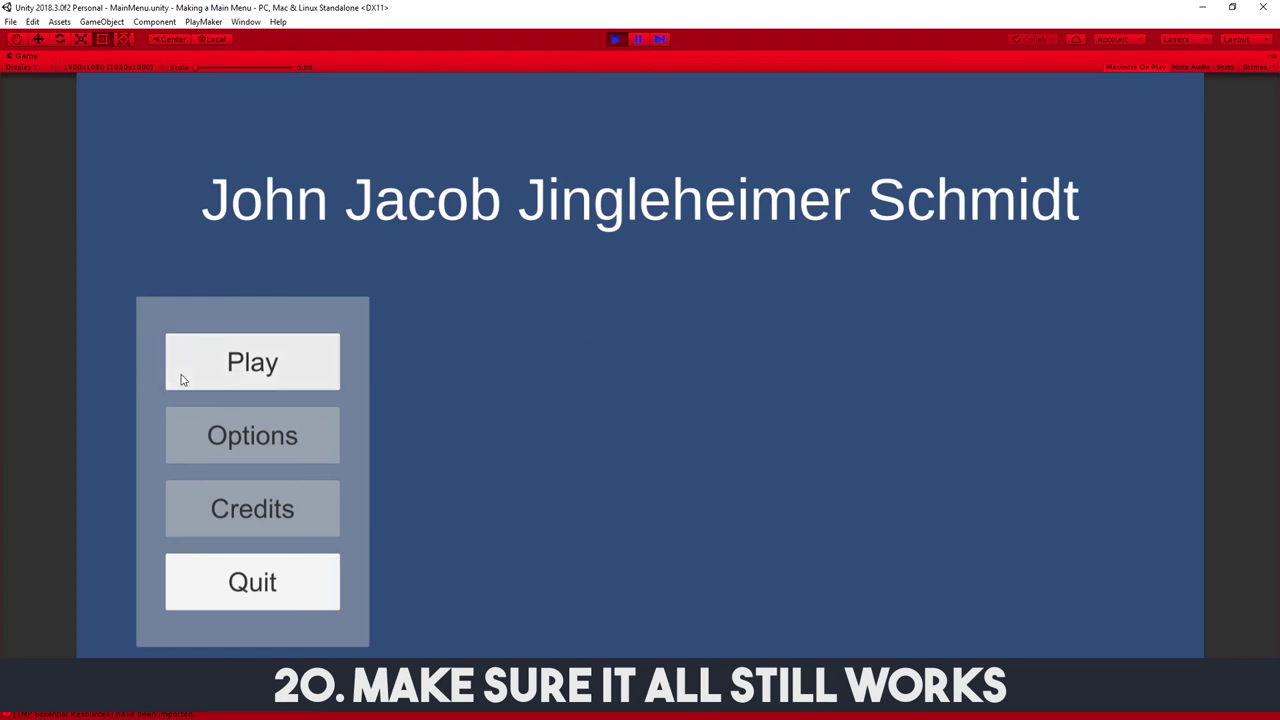
{"action": "left_click", "coordinate": [252, 376]}
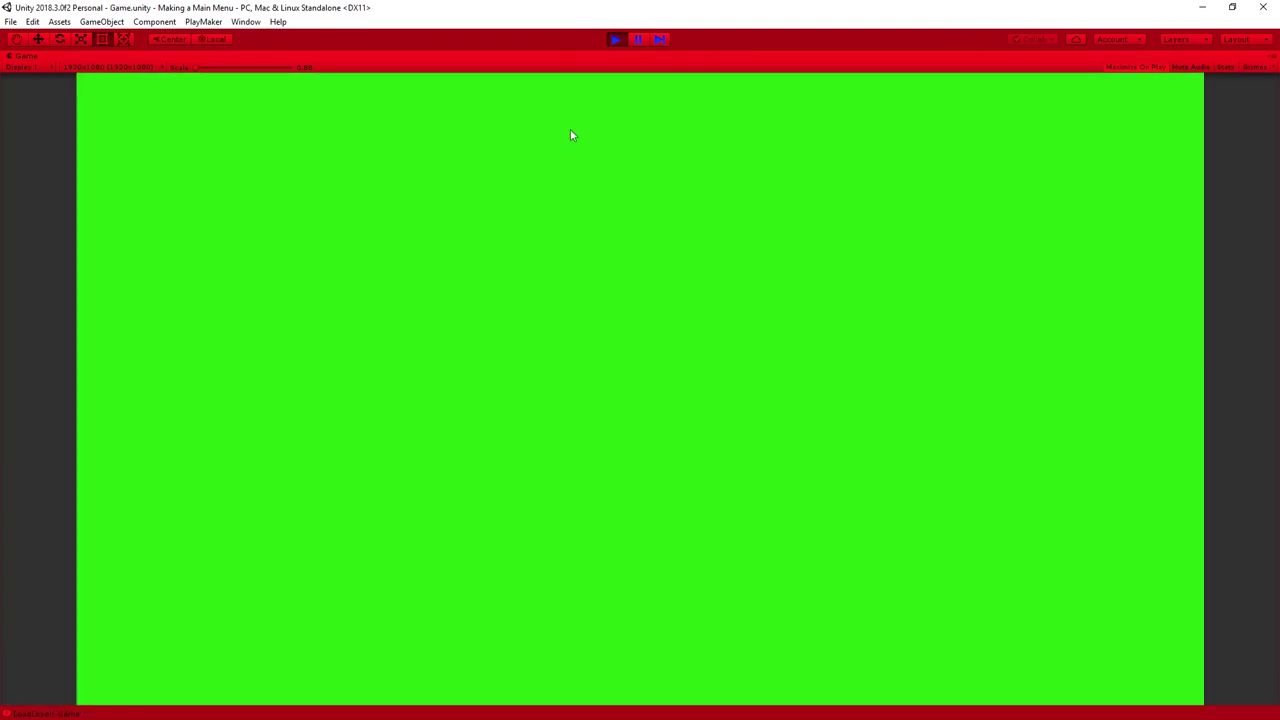
{"action": "left_click", "coordinate": [608, 39]}
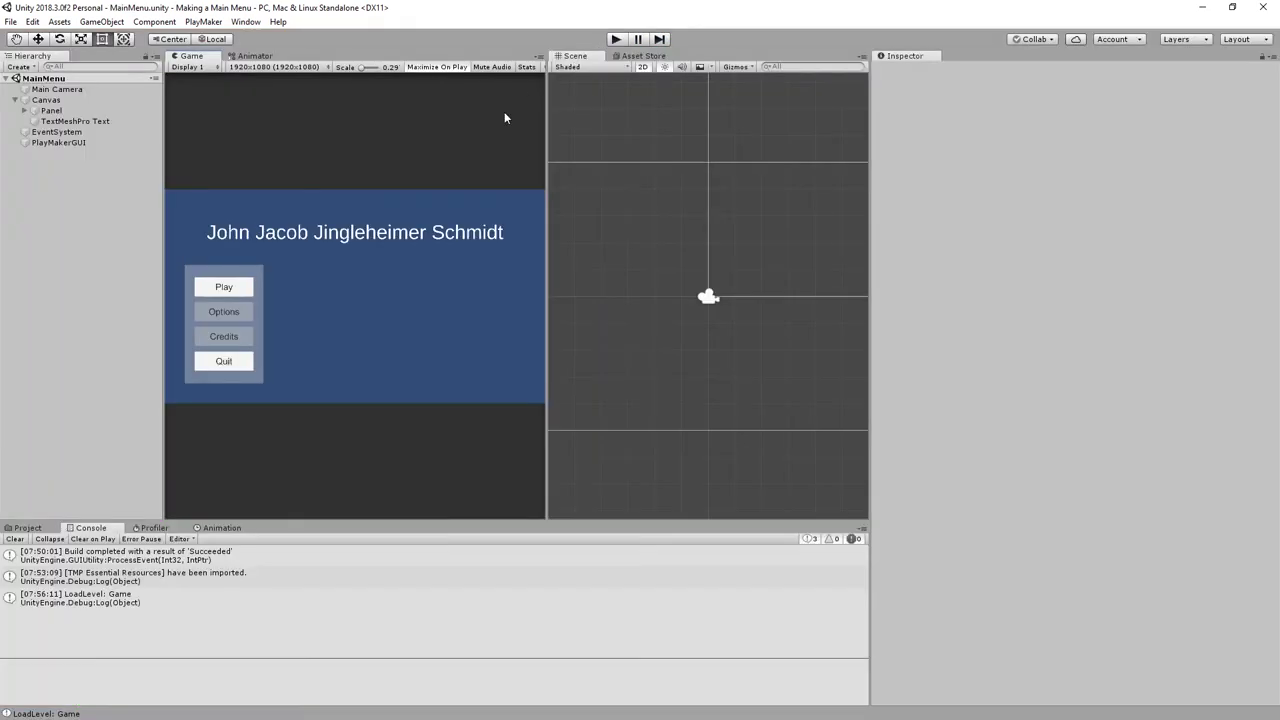
- Save the MainMenu scene with the large title and four-button panel via File > Save
{"action": "left_click", "coordinate": [10, 21]}
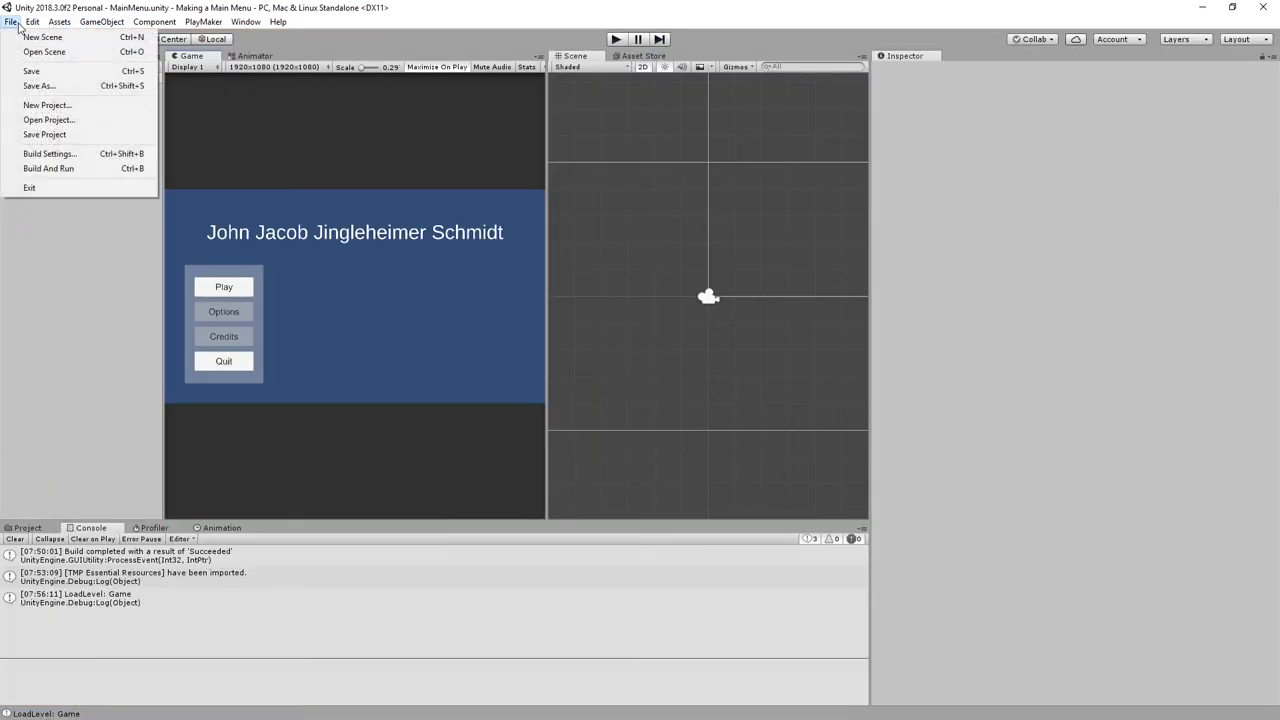
{"action": "left_click", "coordinate": [31, 72]}
{"action": "left_click", "coordinate": [10, 21]}
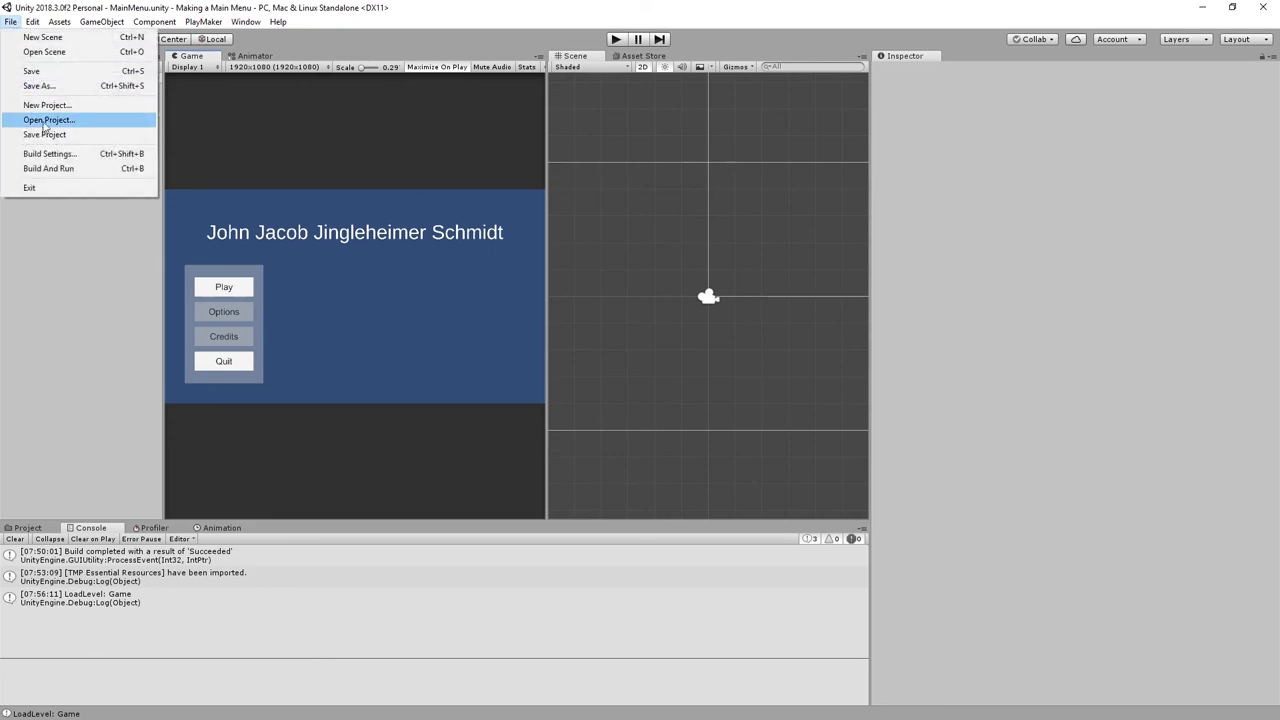